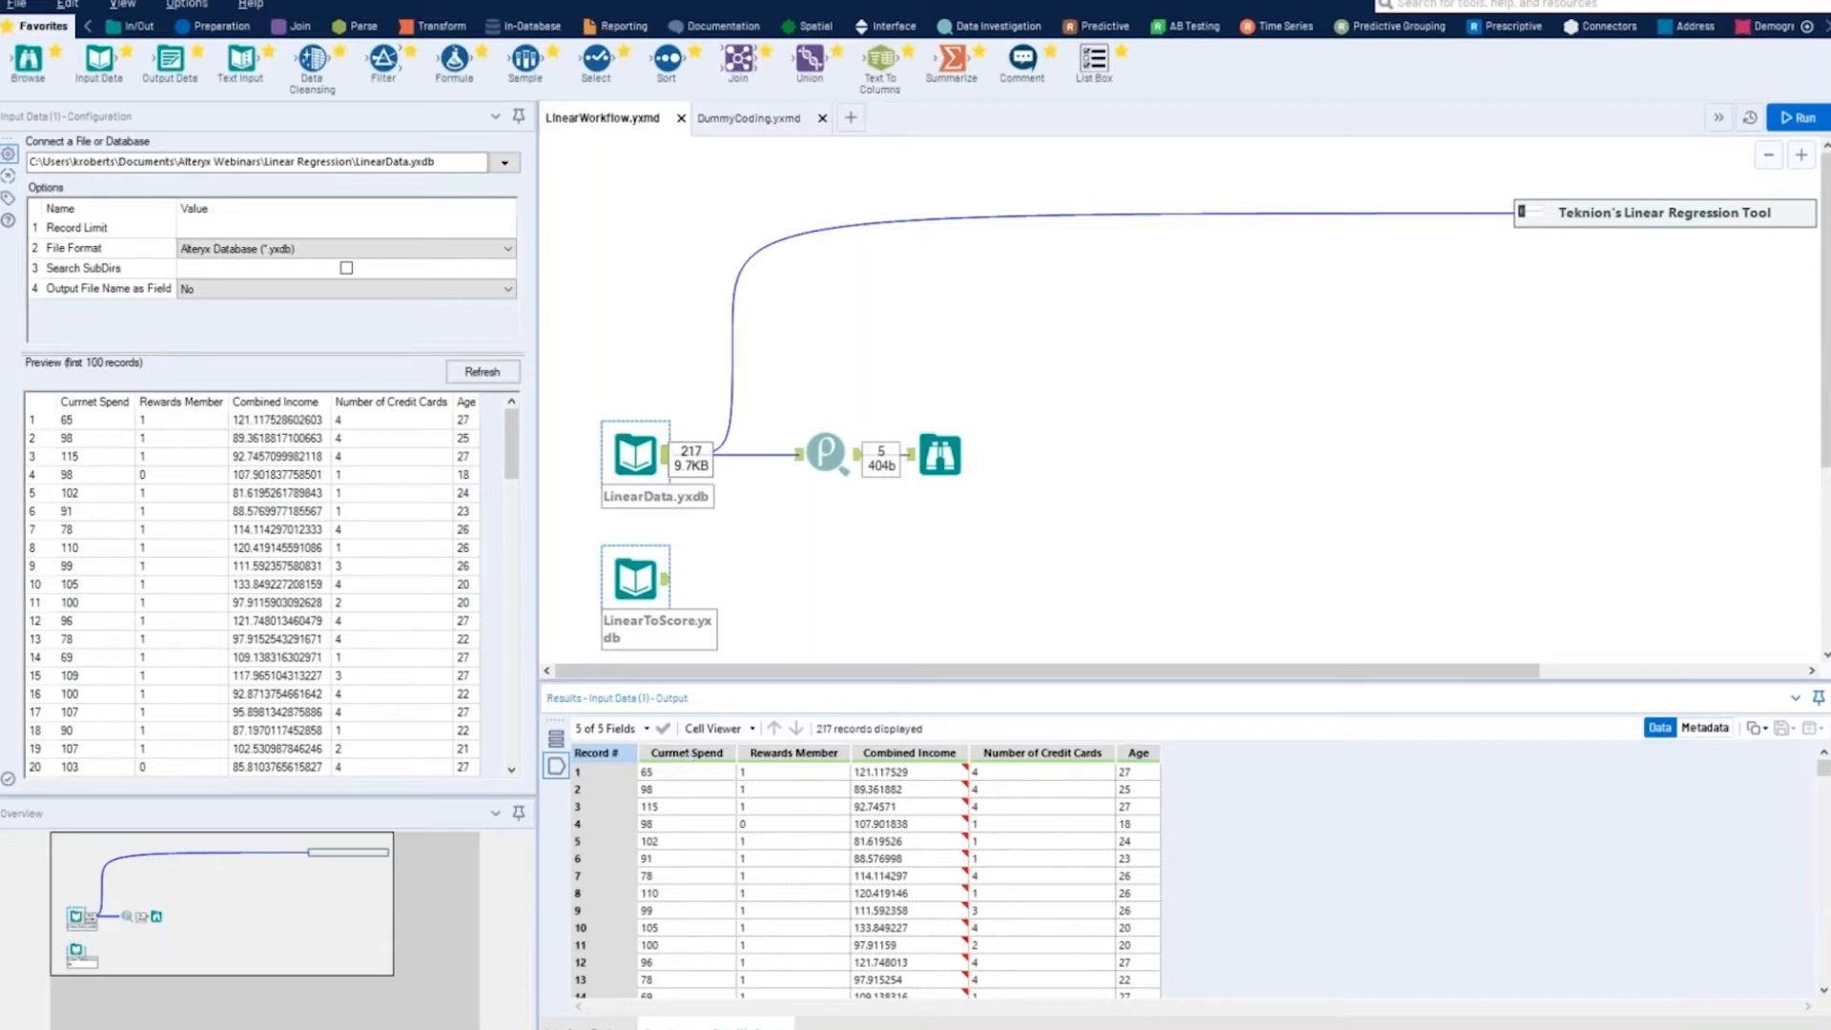
- Attach a Browse tool to the LinearData.yxdb input and run the workflow
drag(28, 59, 856, 330)
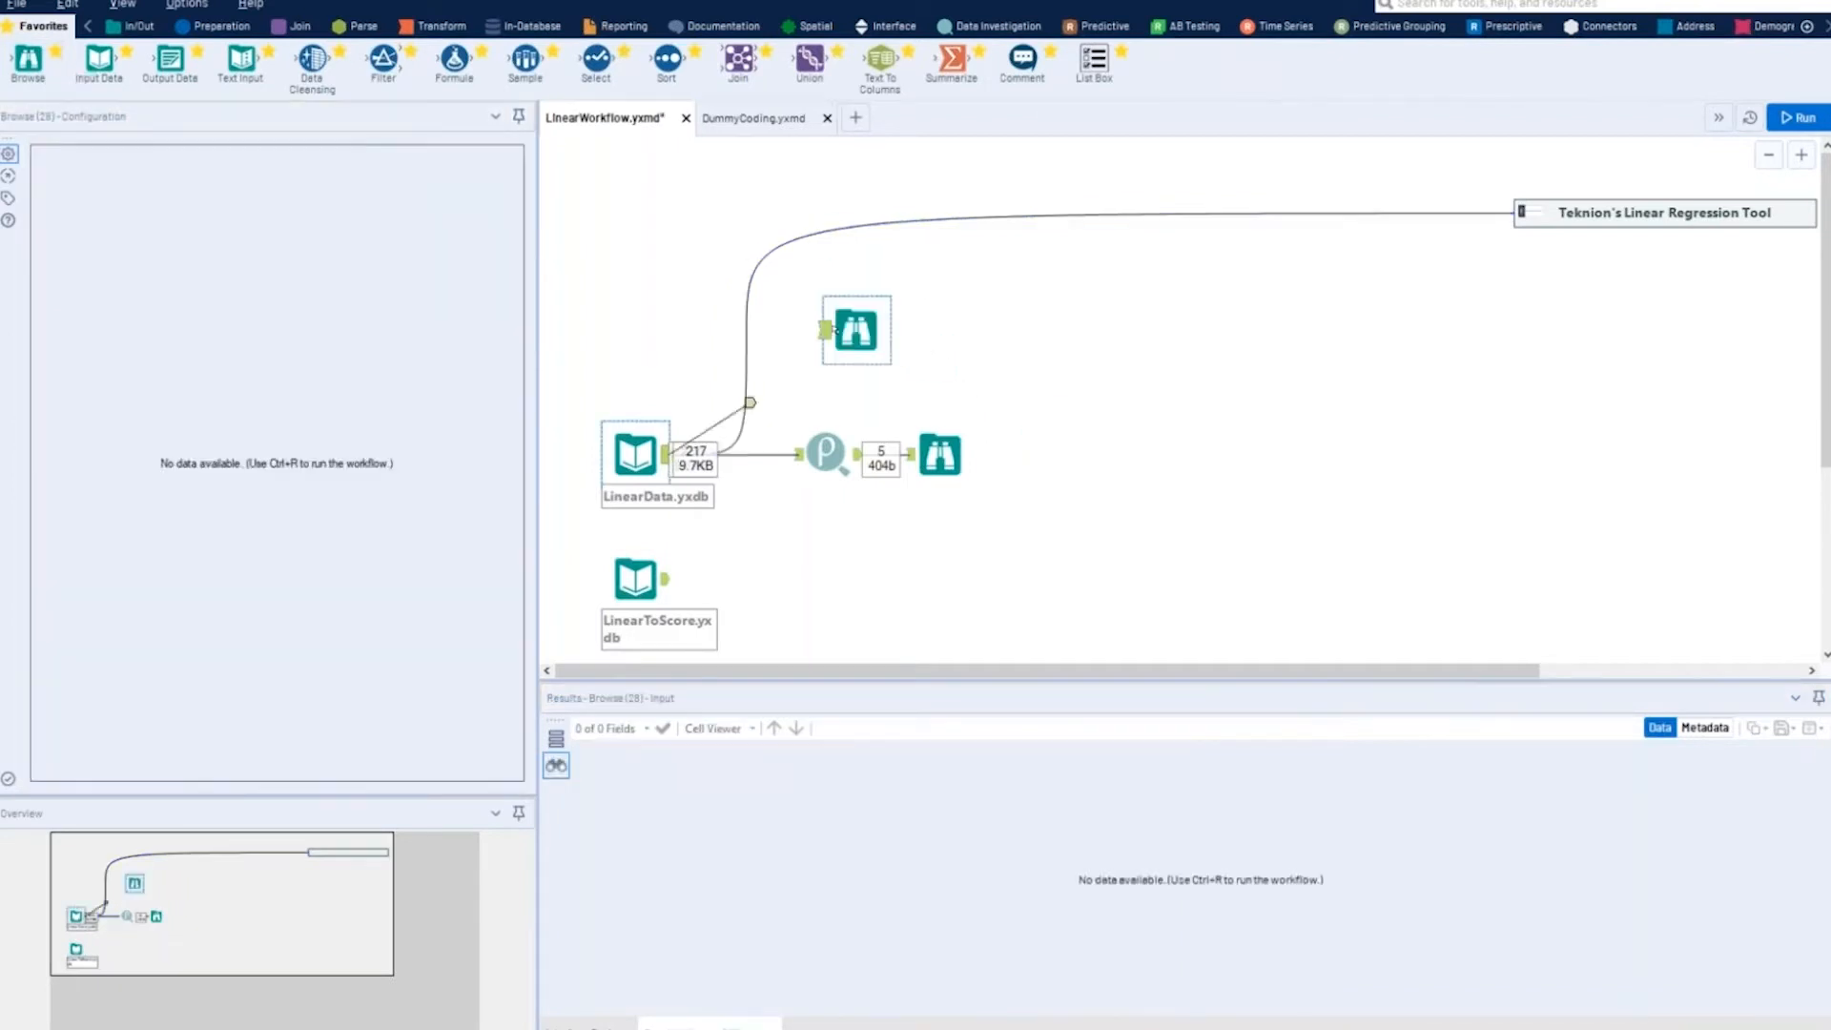
click(1786, 122)
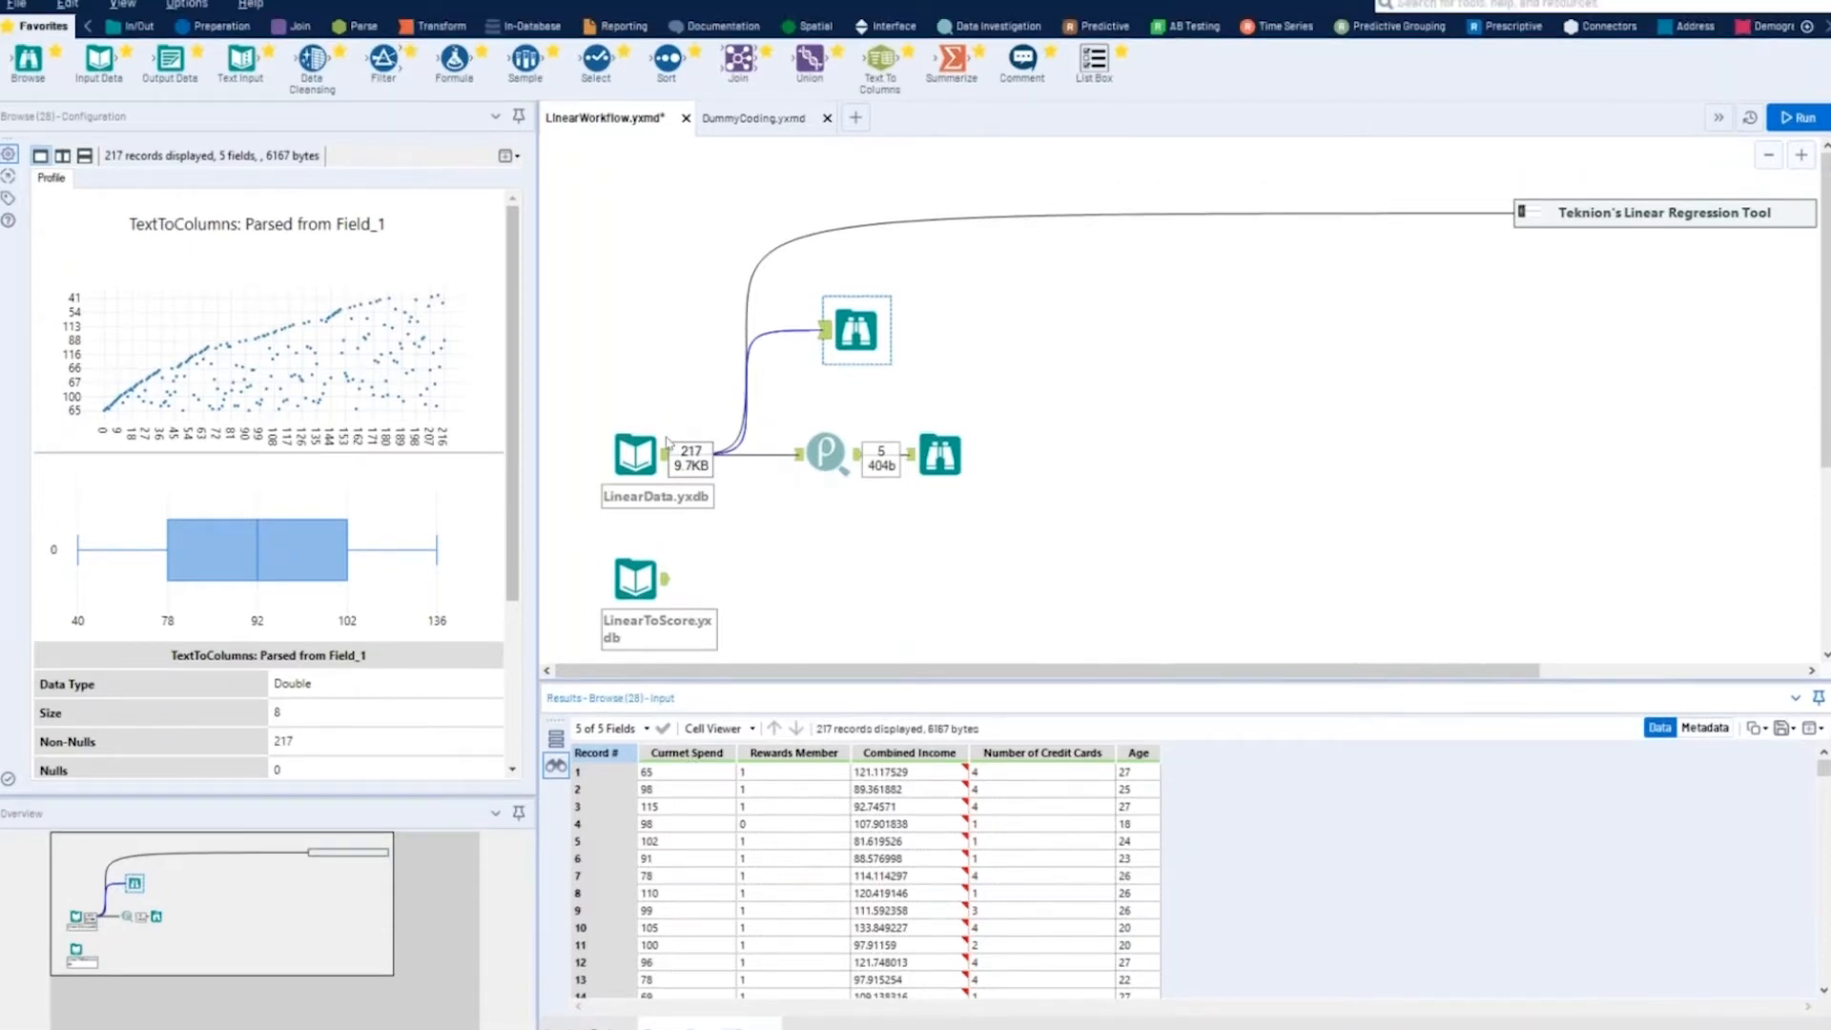
- Examine the Pearson Correlation settings and its output for how Combined Income, Number of Credit Cards and Age correlate with Currnet Spend
click(637, 458)
click(824, 450)
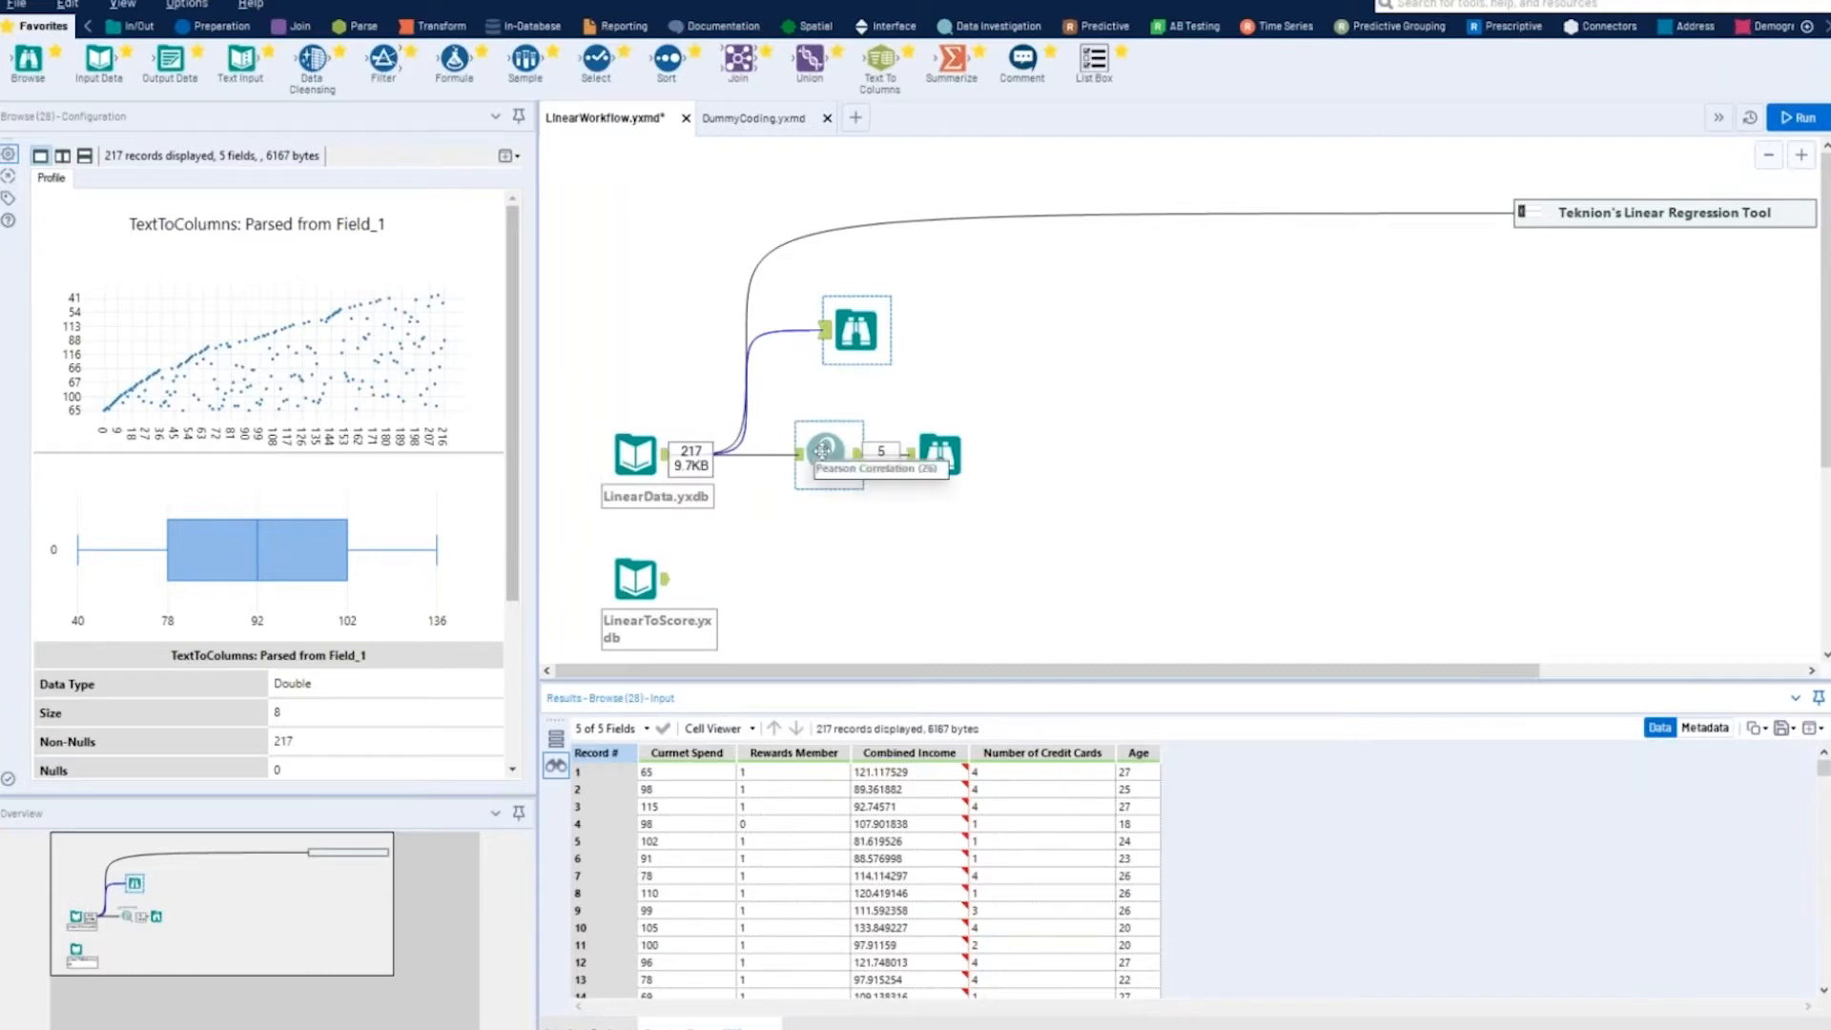
click(826, 451)
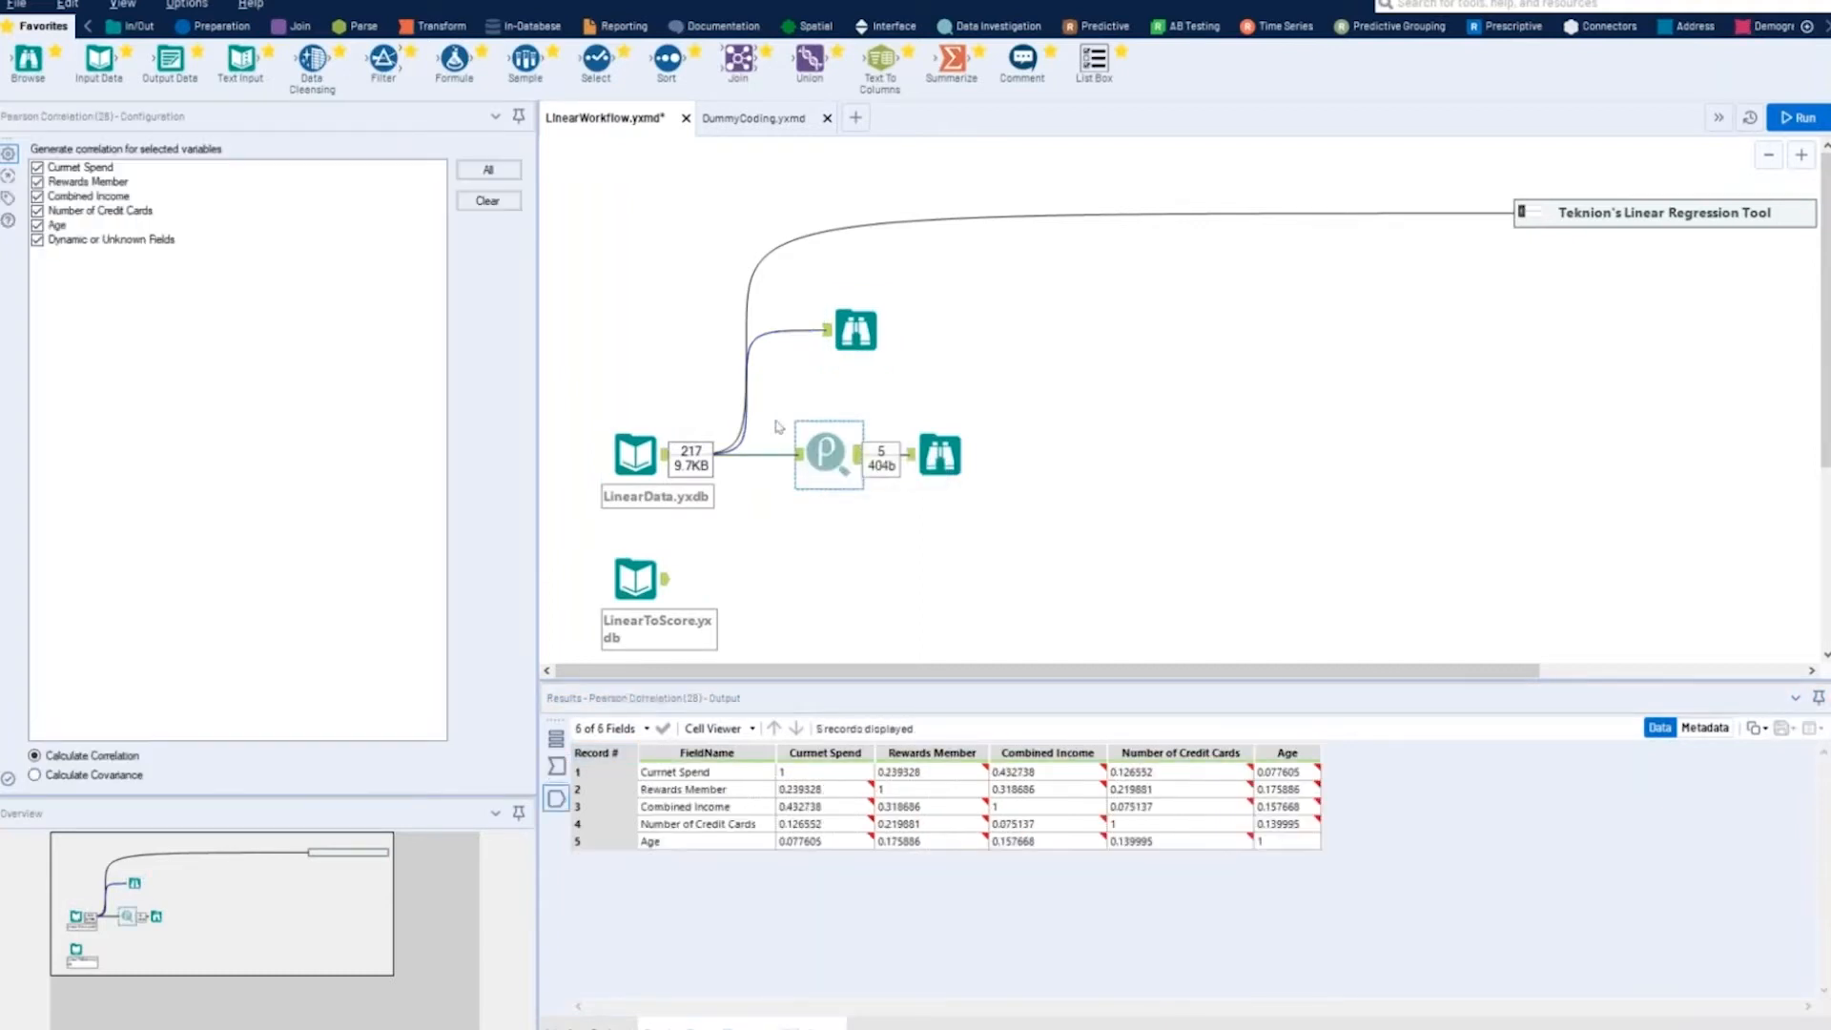
drag(816, 450, 801, 446)
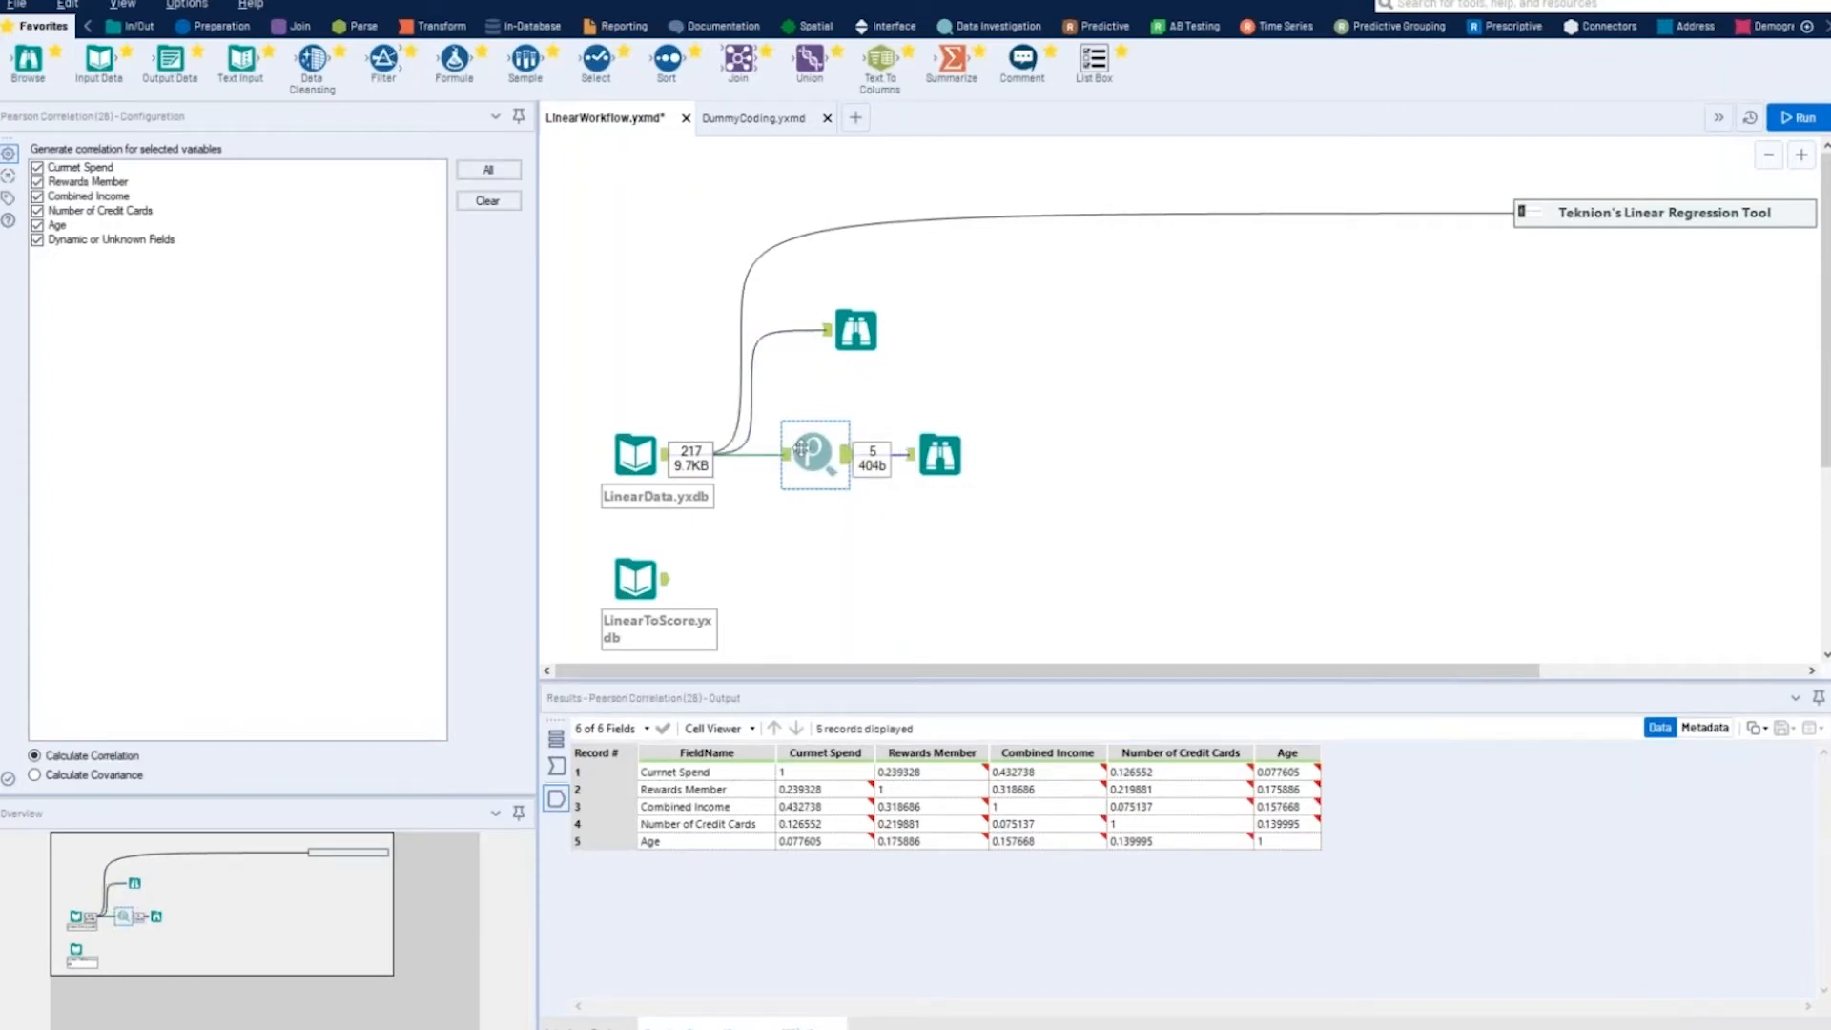
ctrl+click(954, 455)
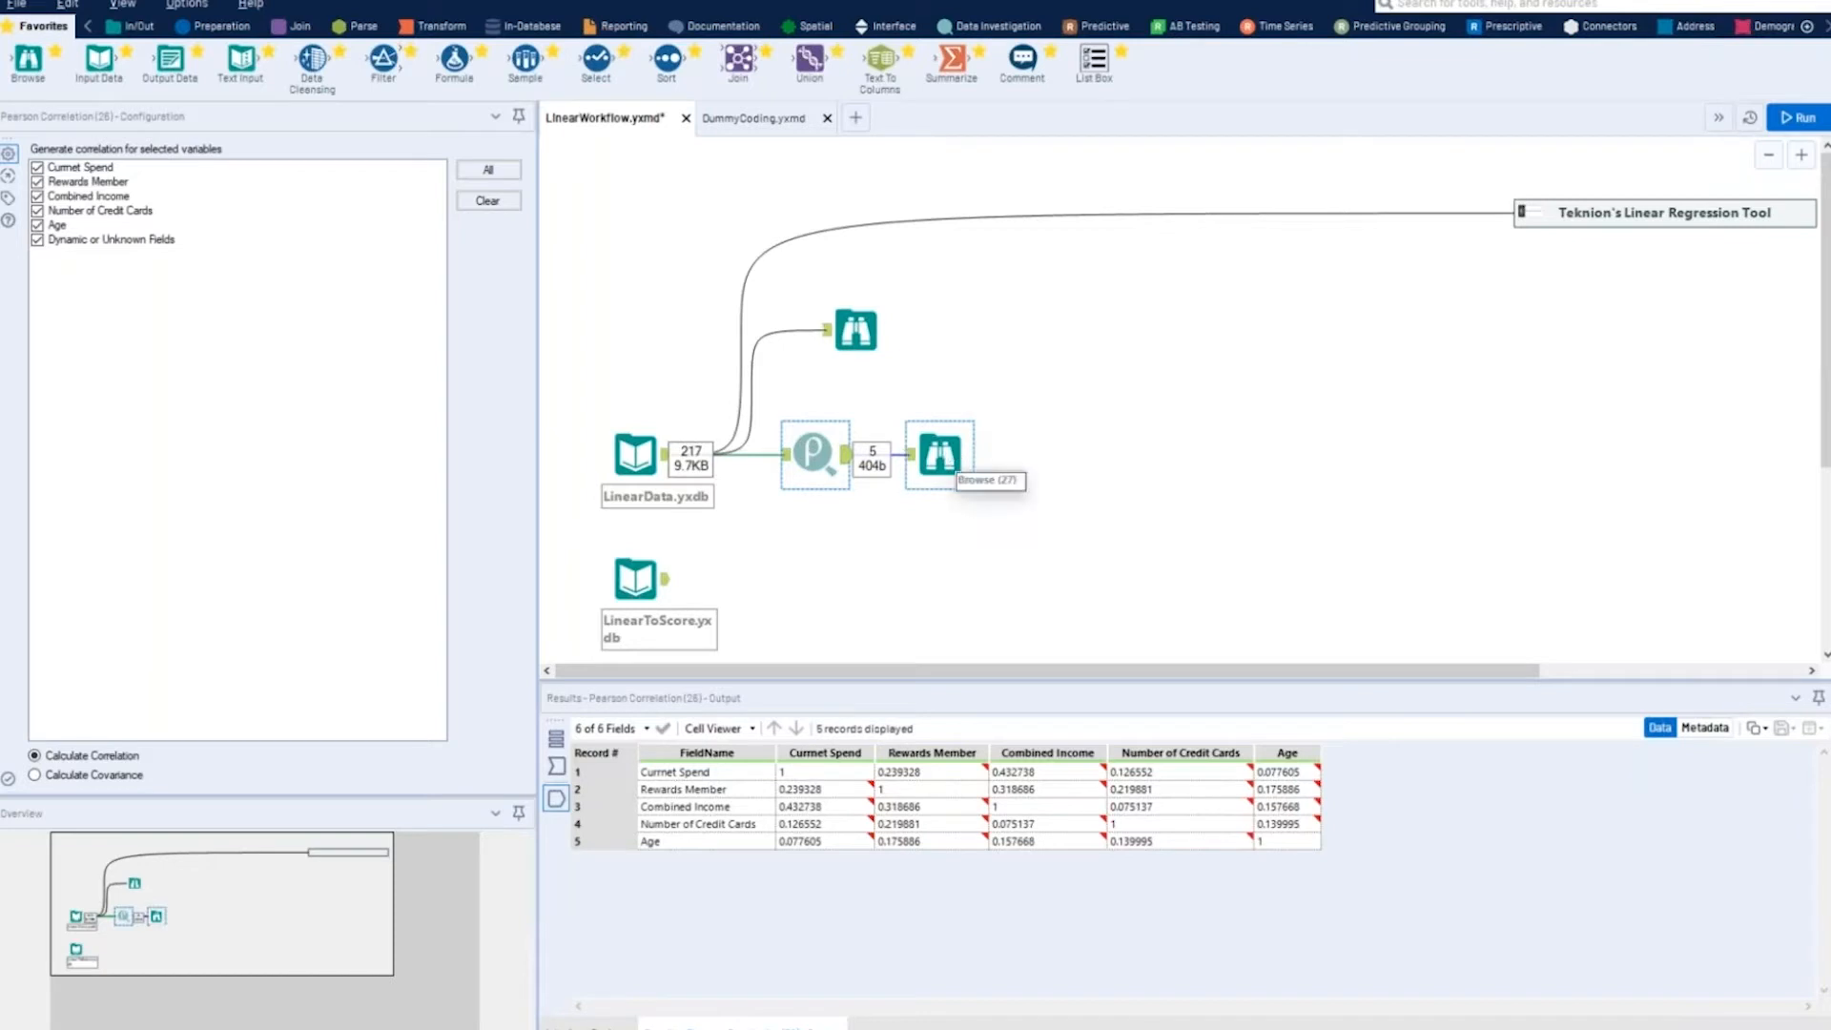
click(953, 462)
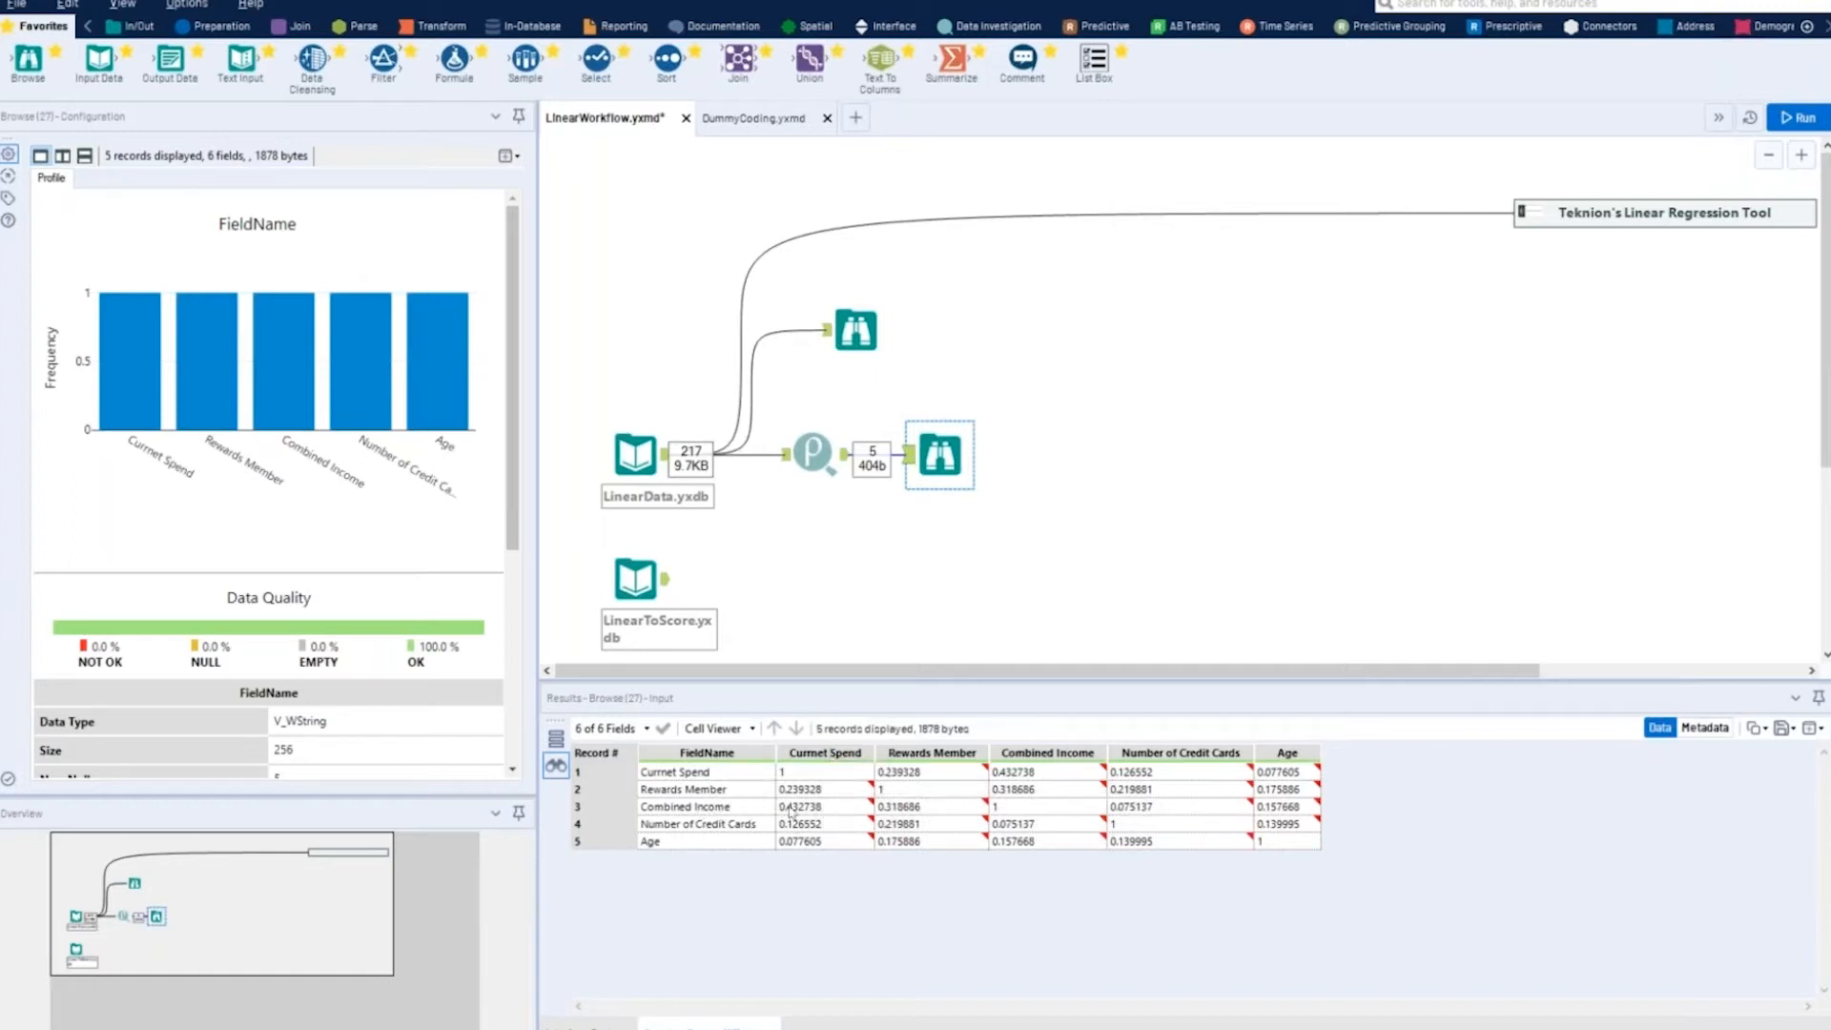
click(843, 808)
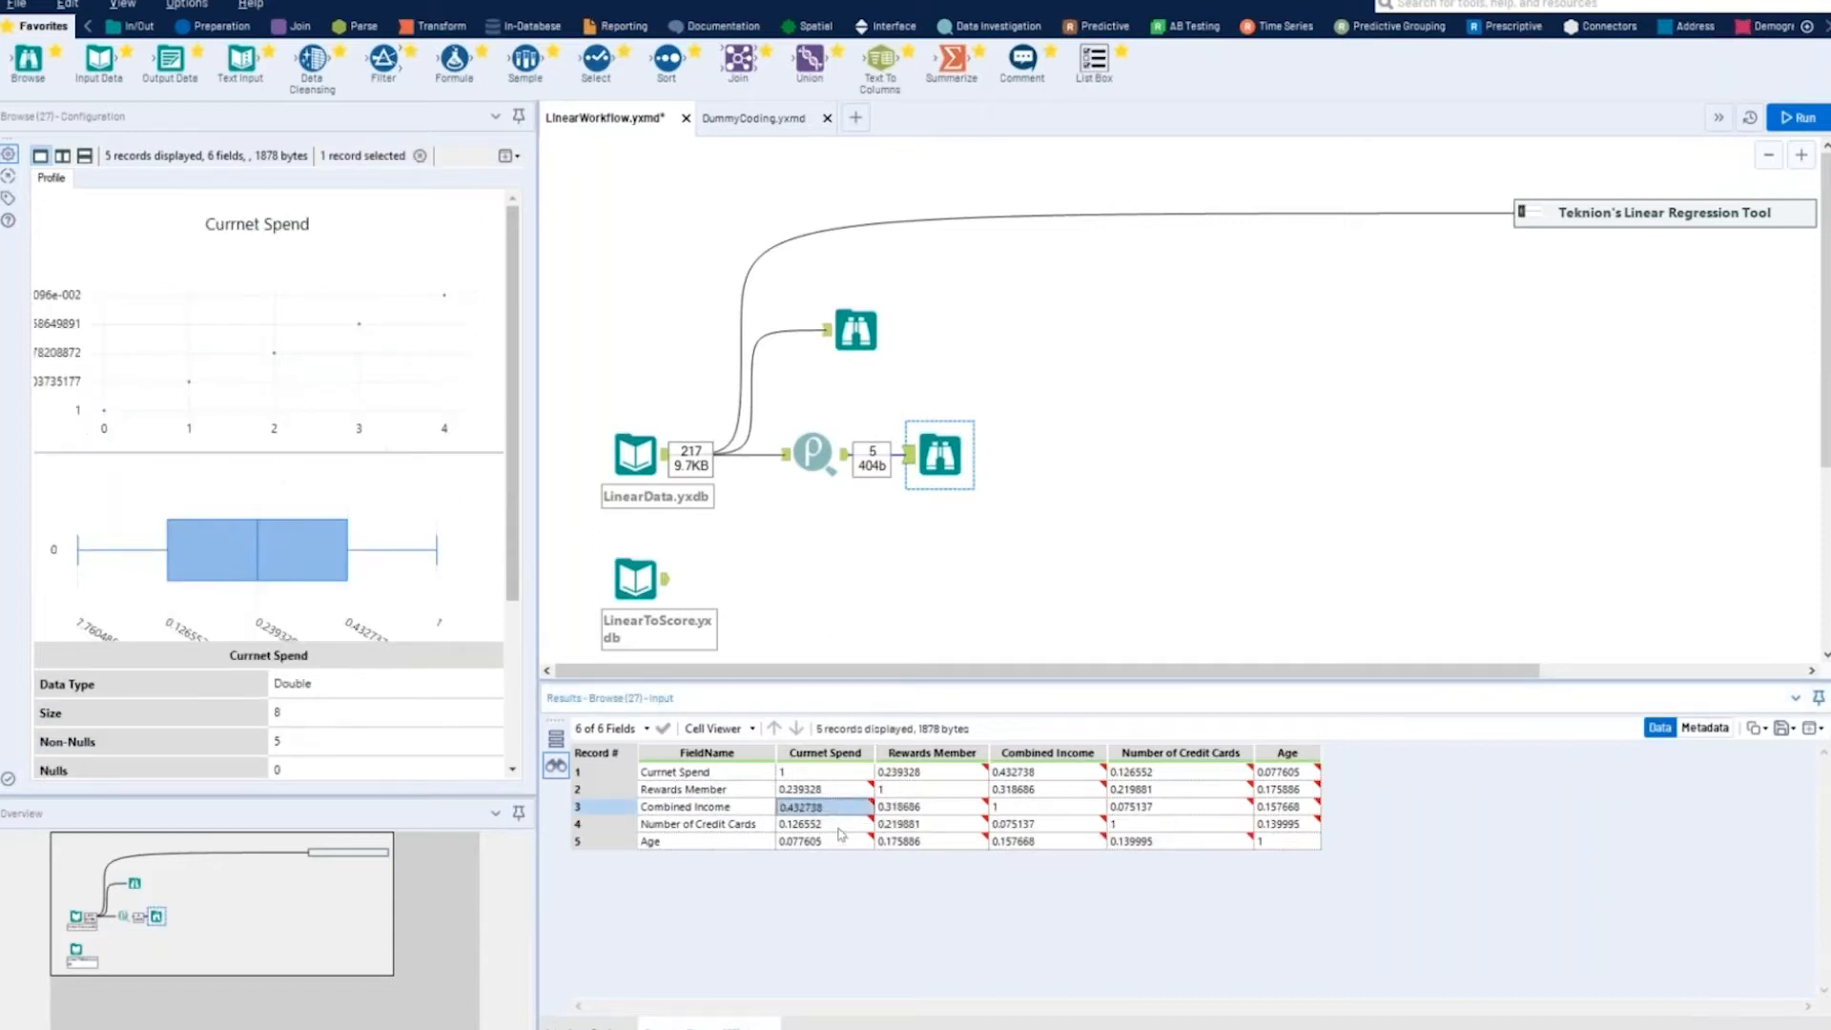
click(838, 826)
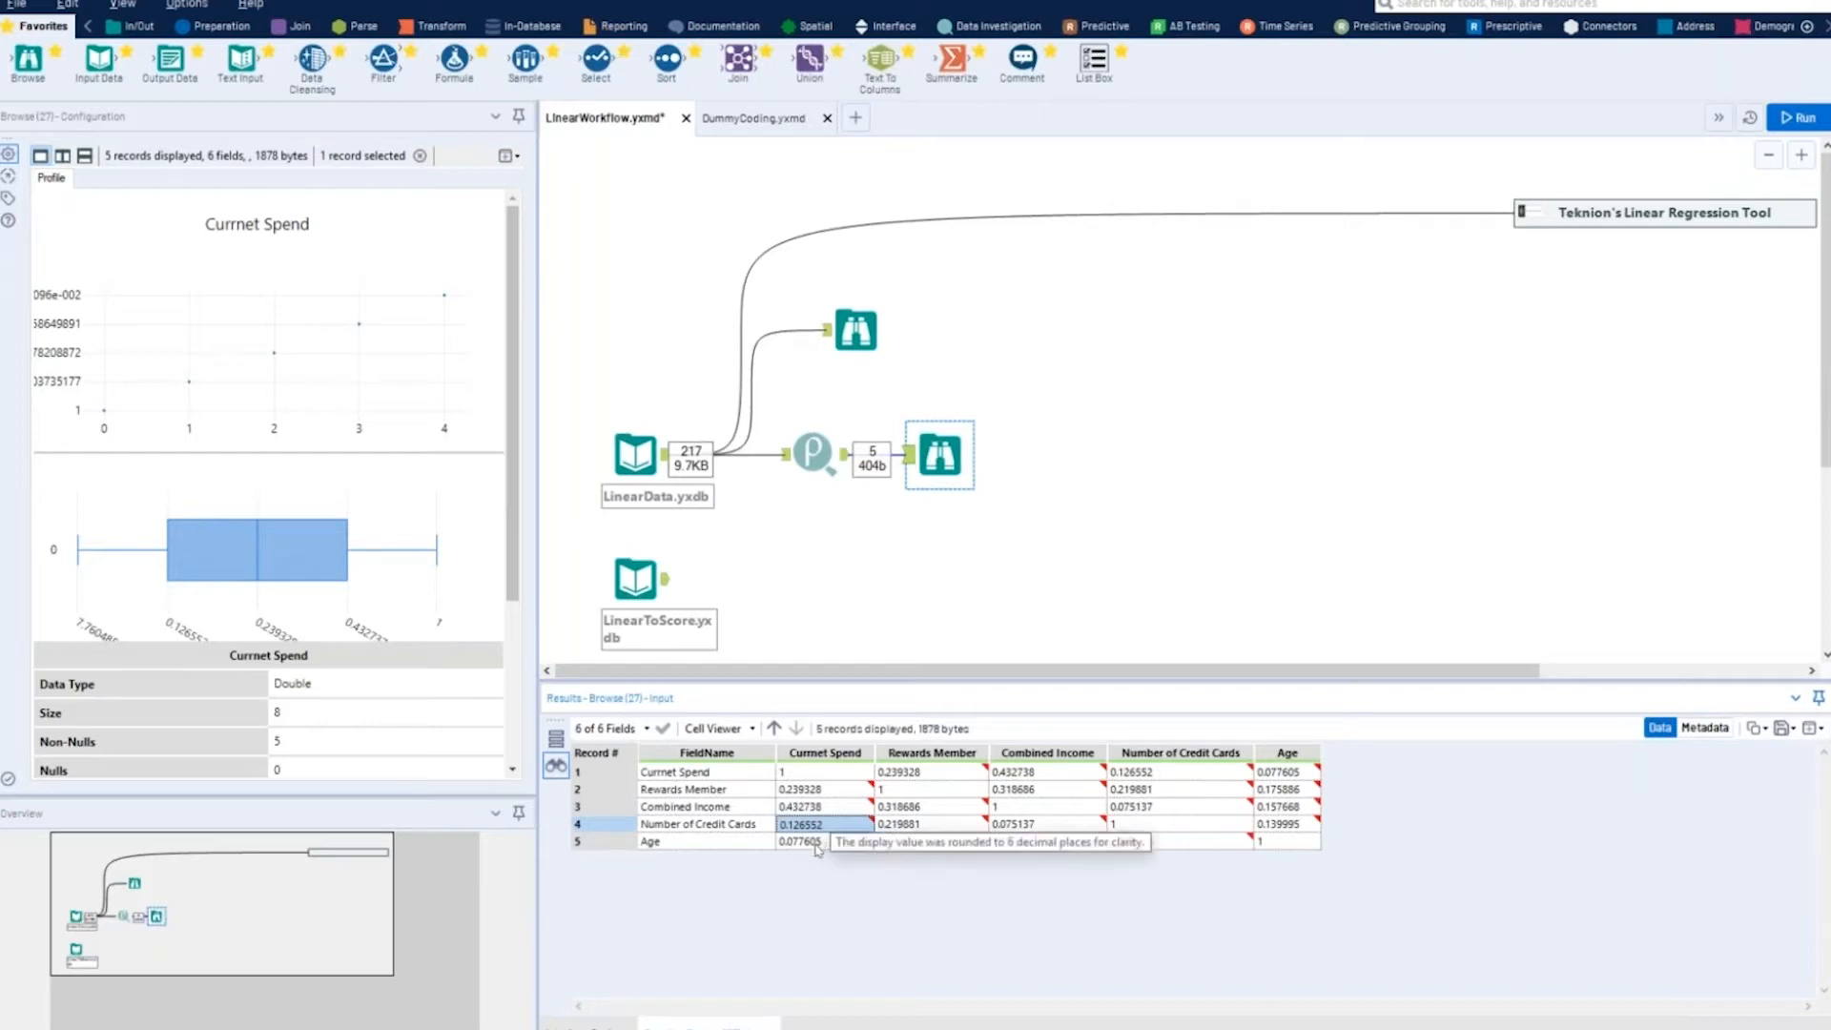
click(817, 848)
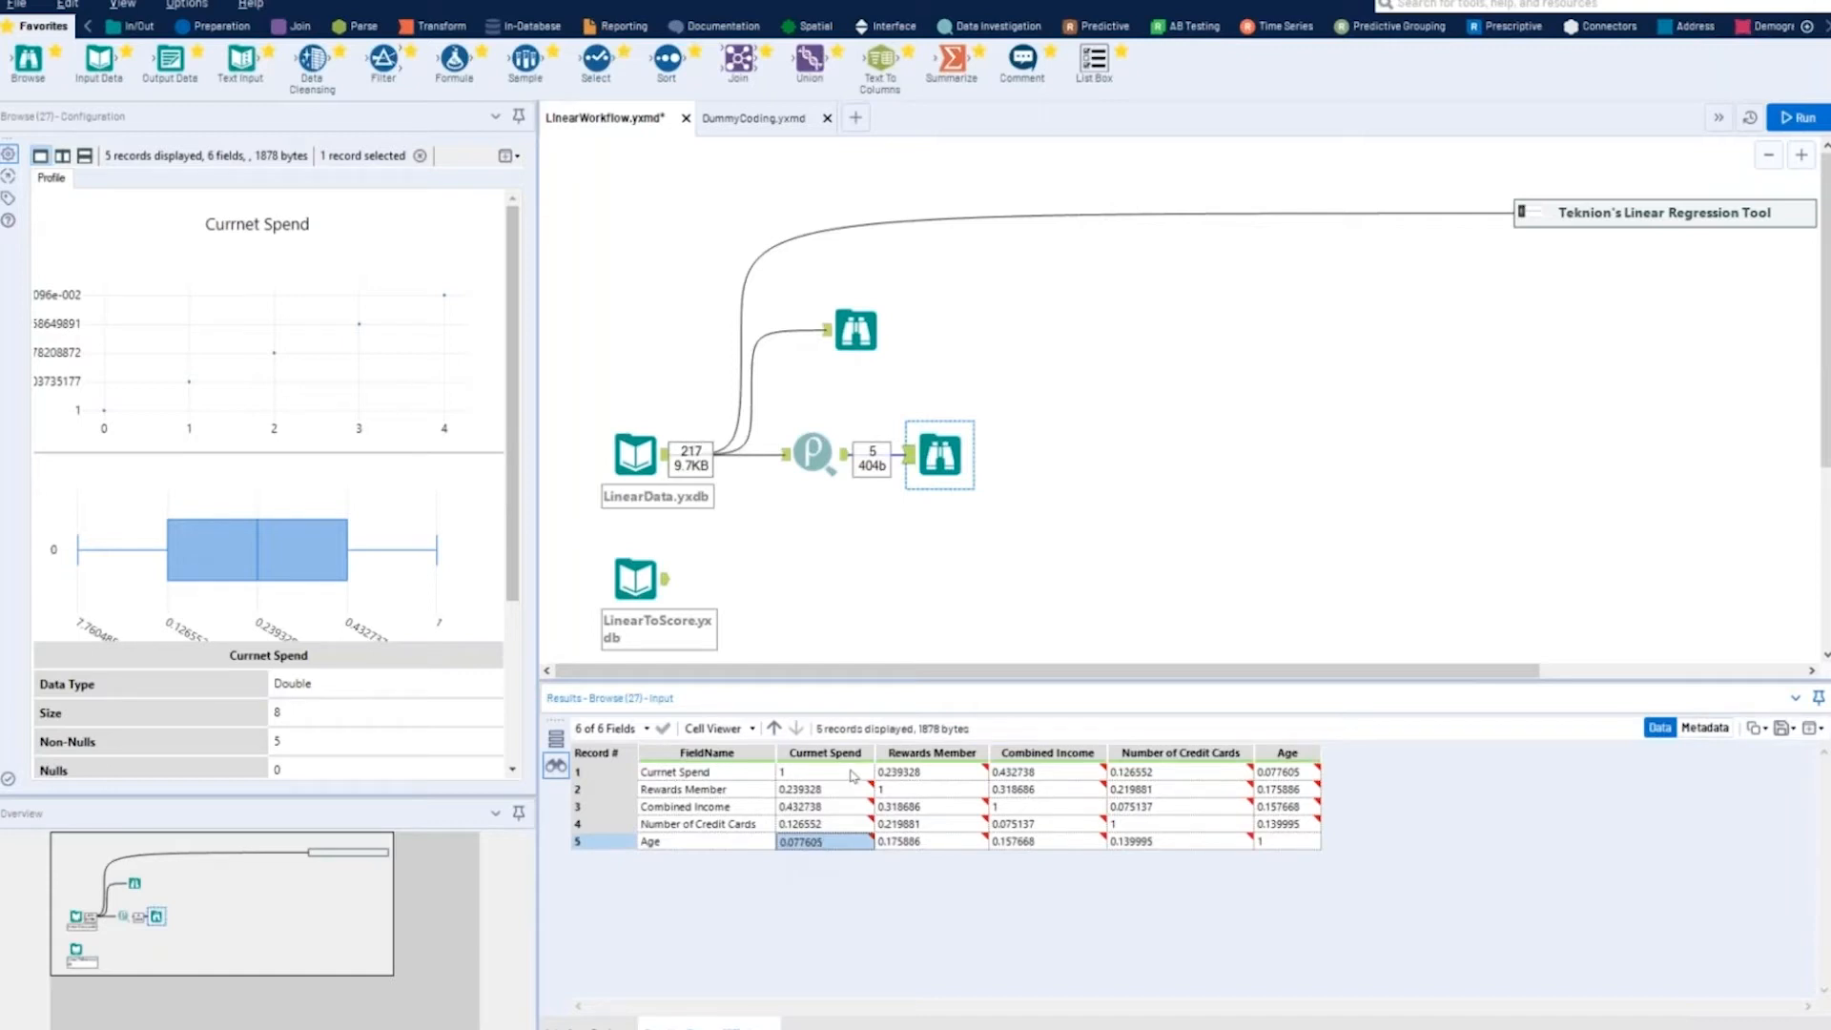
- Delete the Pearson Correlation tool together with both Browse tools from the workflow
drag(783, 404, 982, 498)
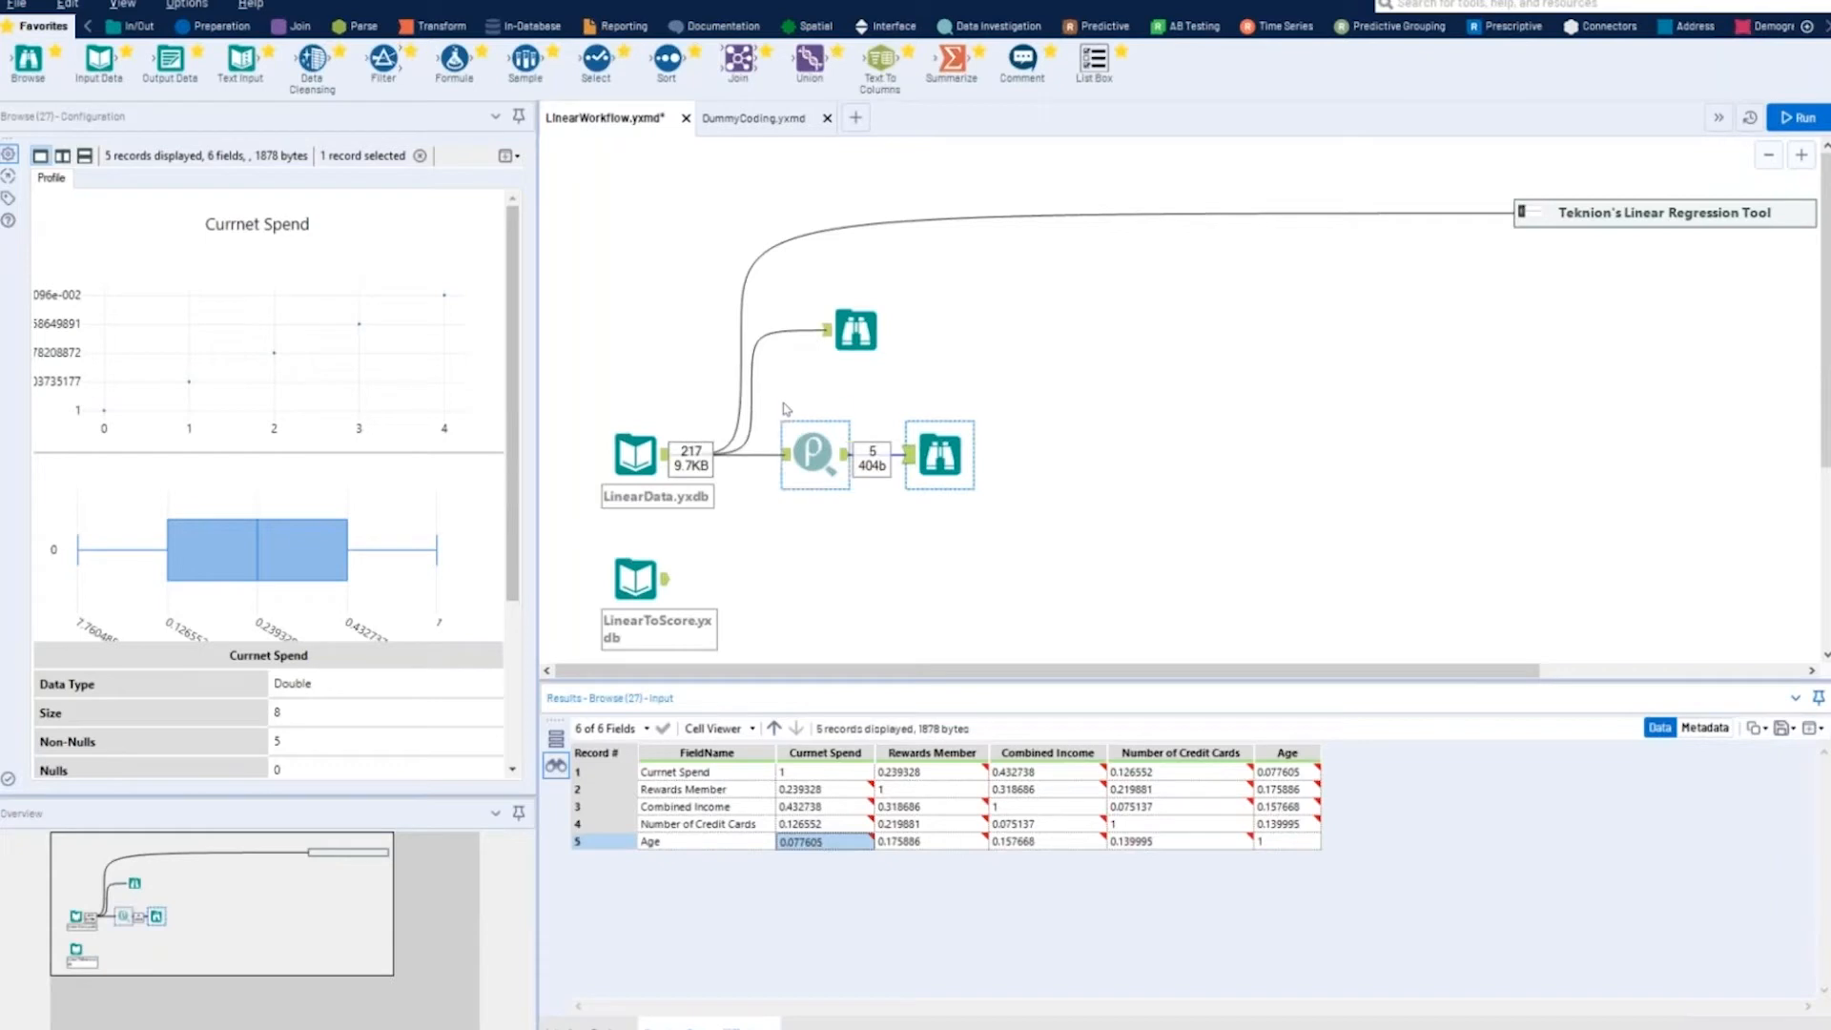
click(810, 451)
drag(799, 291, 1007, 524)
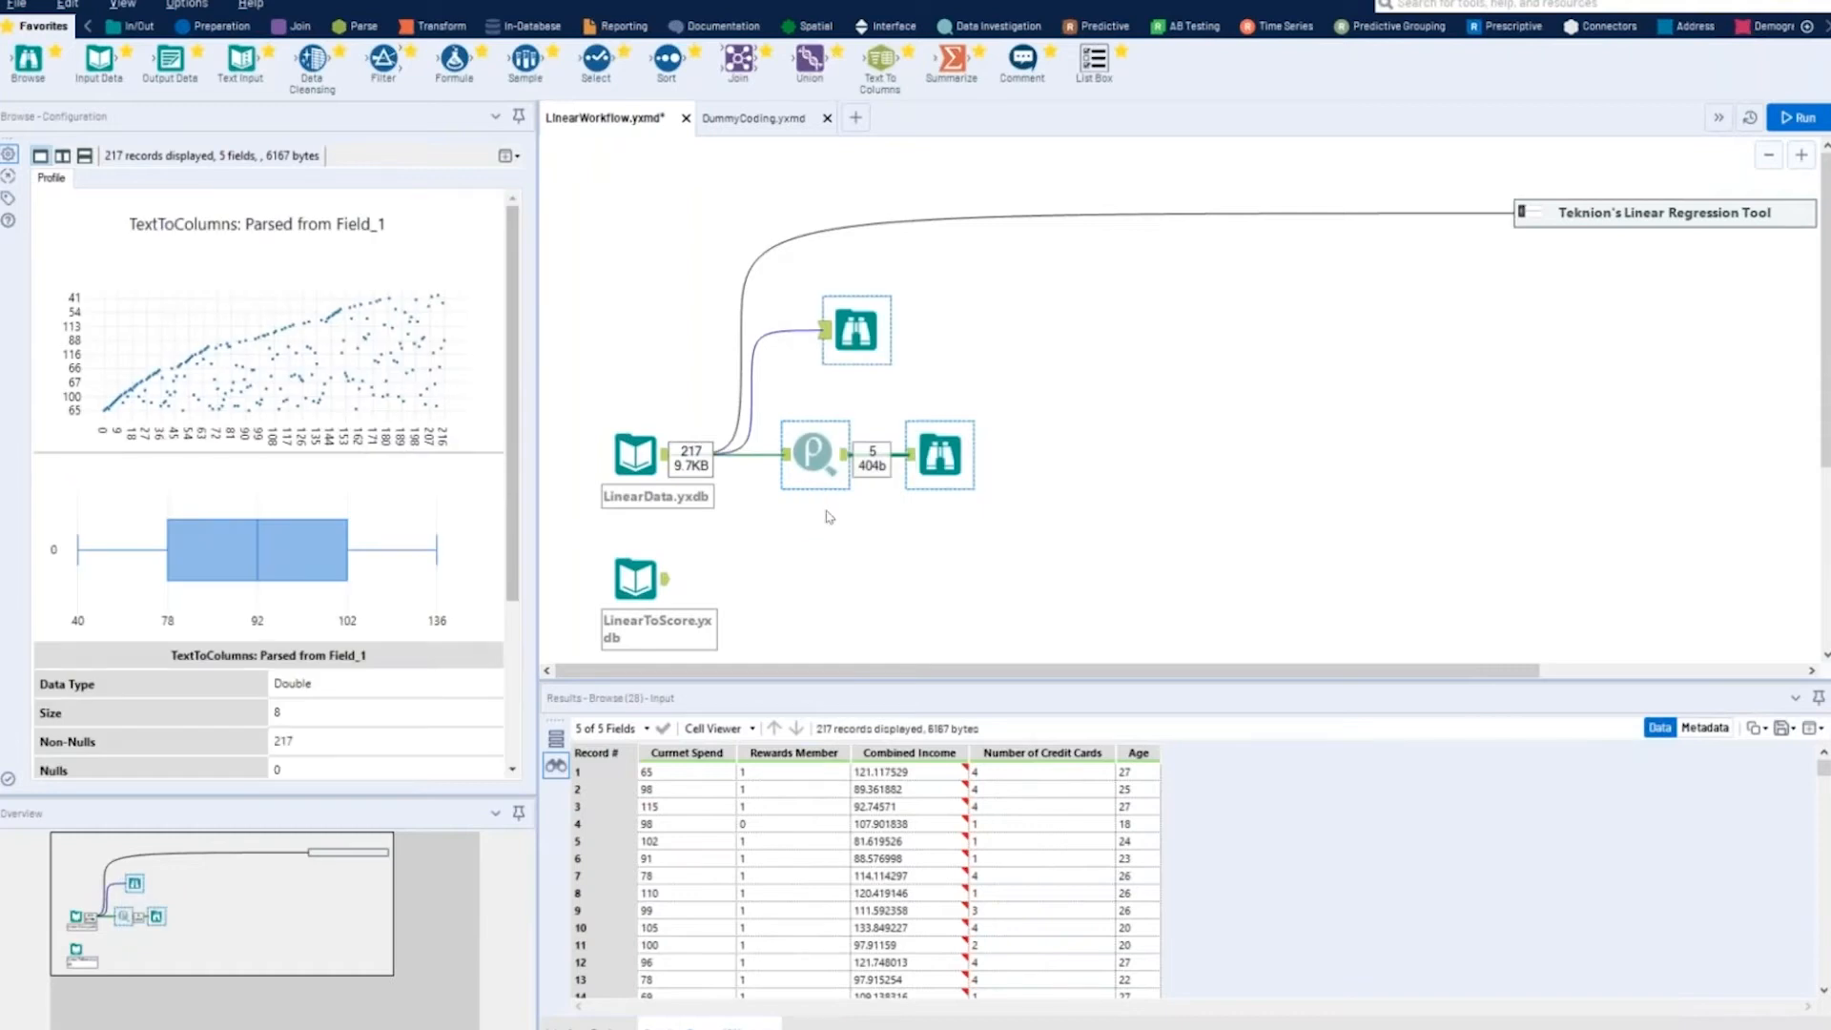
right_click(818, 448)
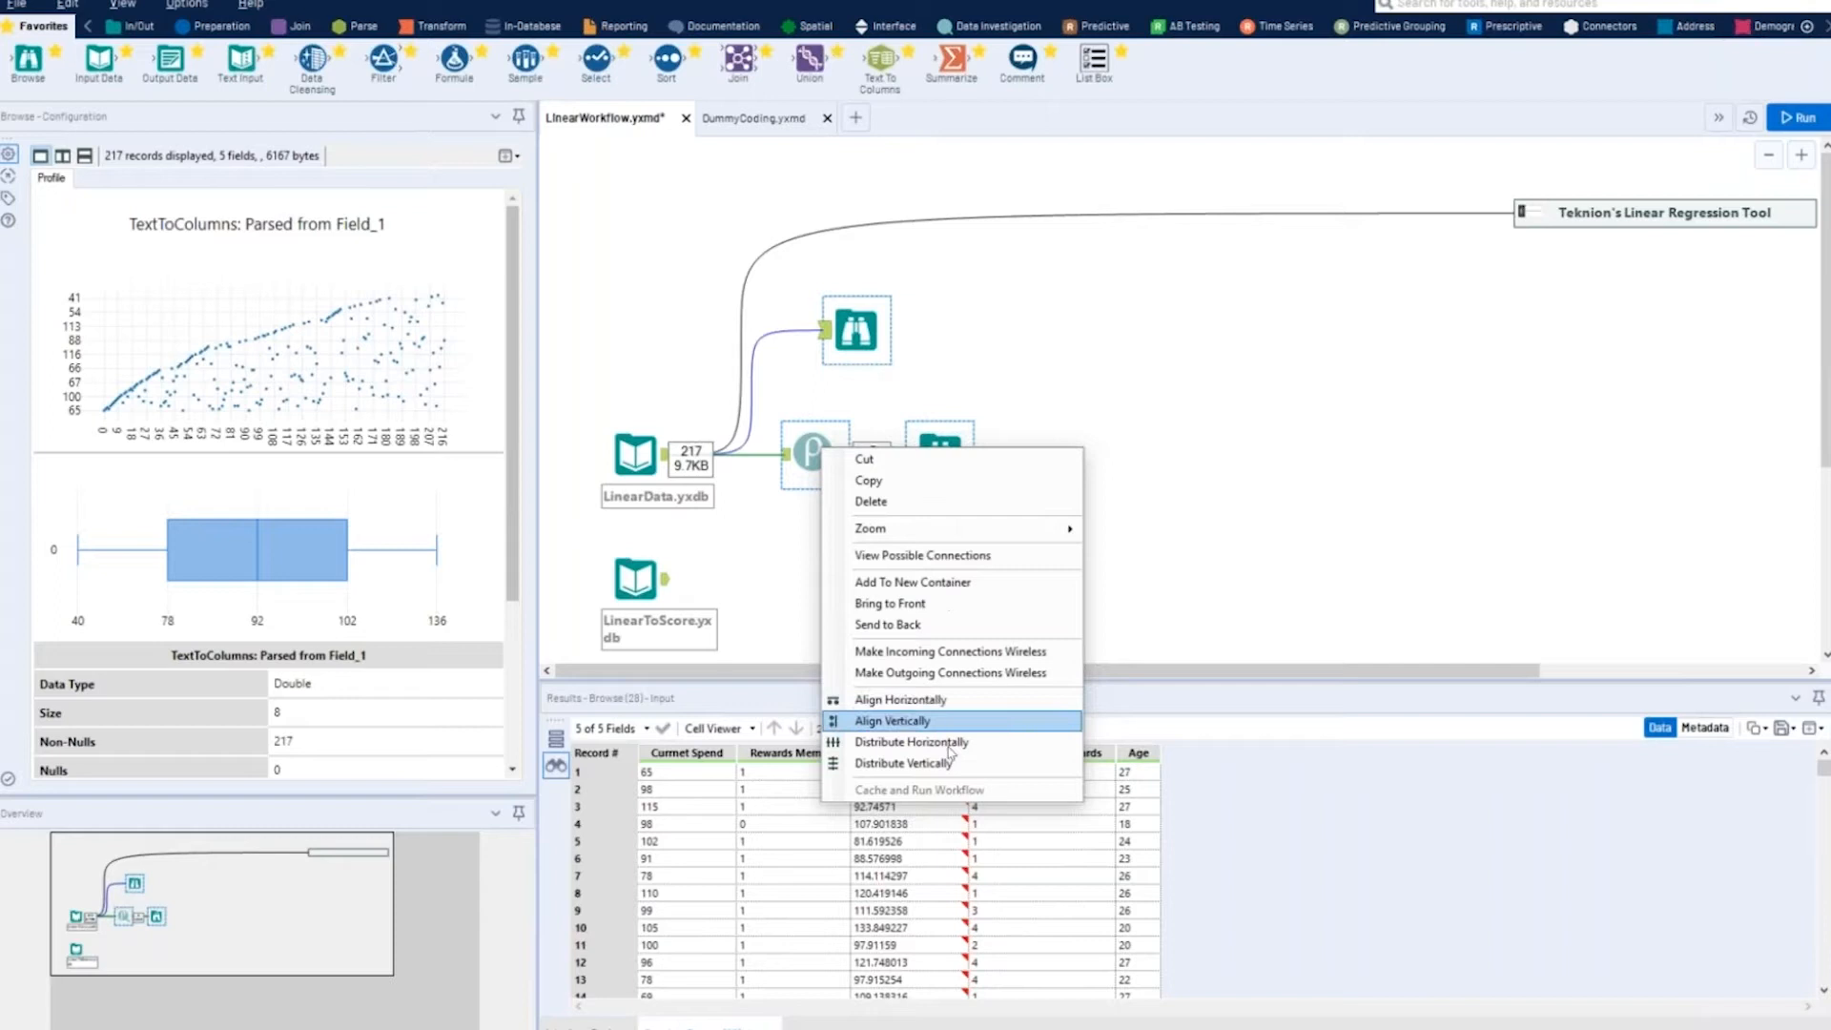
click(904, 511)
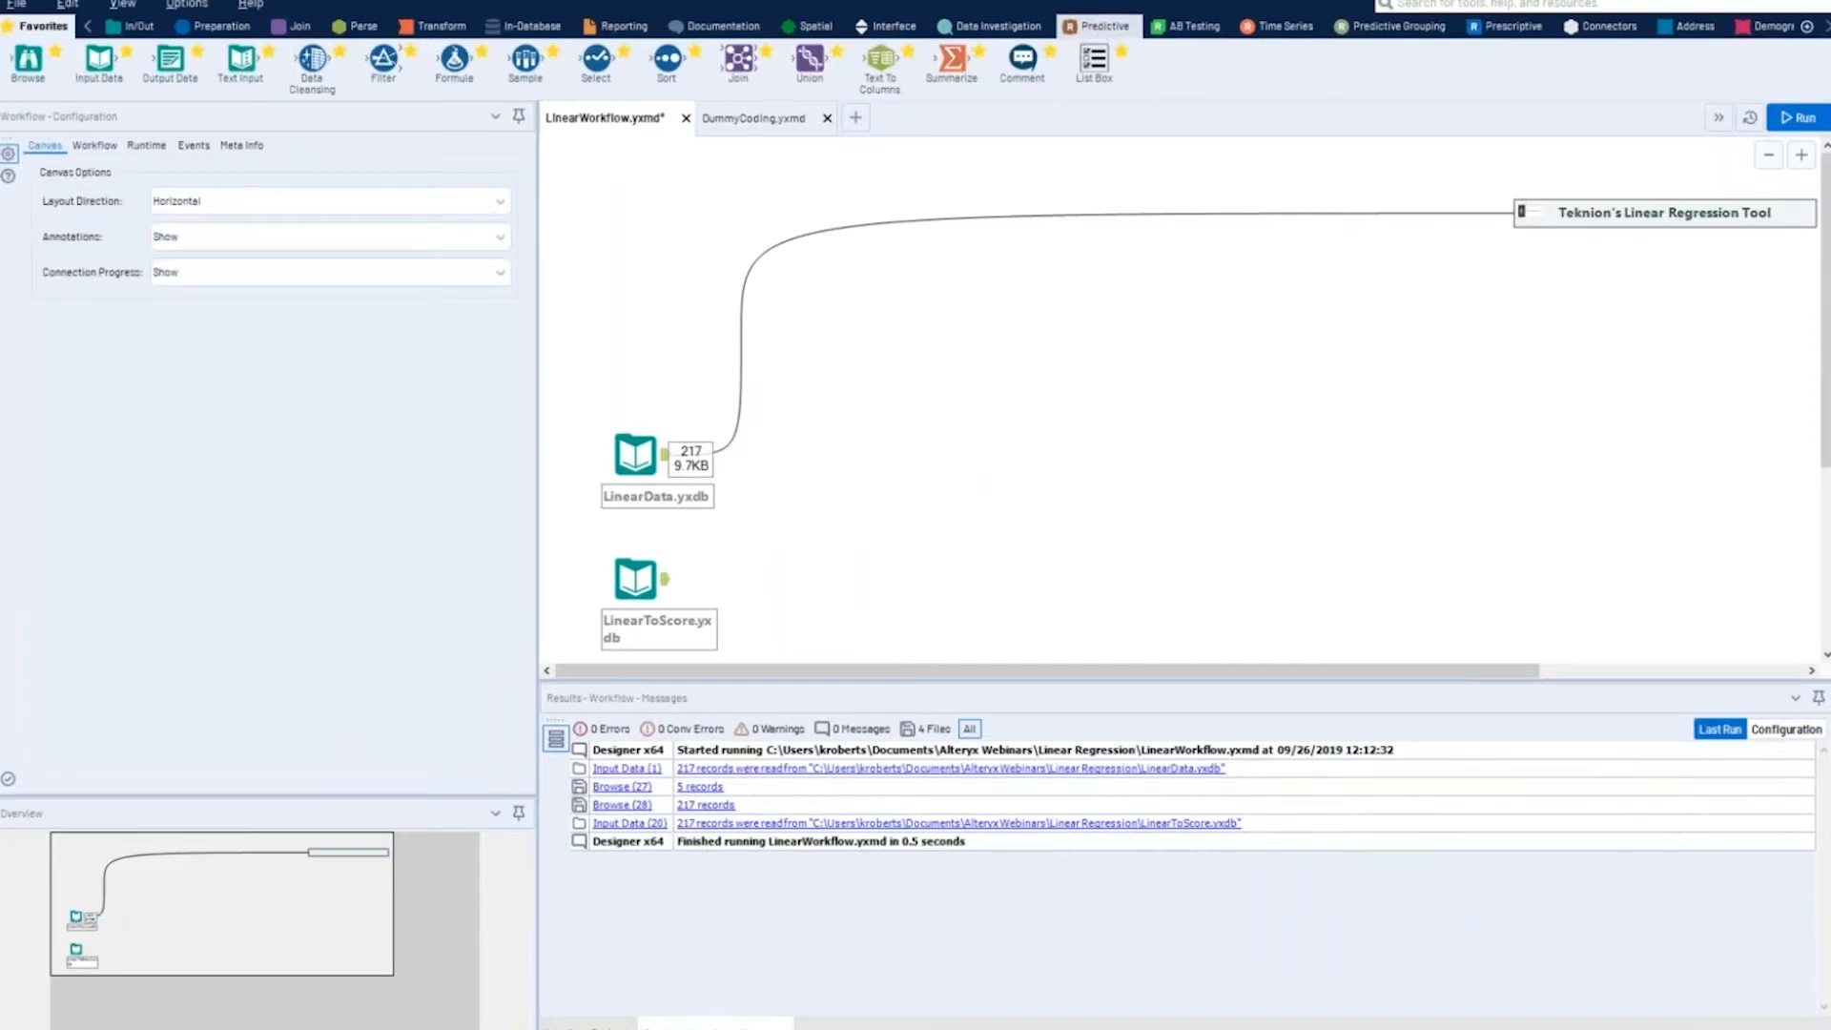
- Connect a Linear Regression tool to the LinearData.yxdb input and name its model with the presenter's first name followed by 1
click(1101, 33)
drag(737, 71, 804, 450)
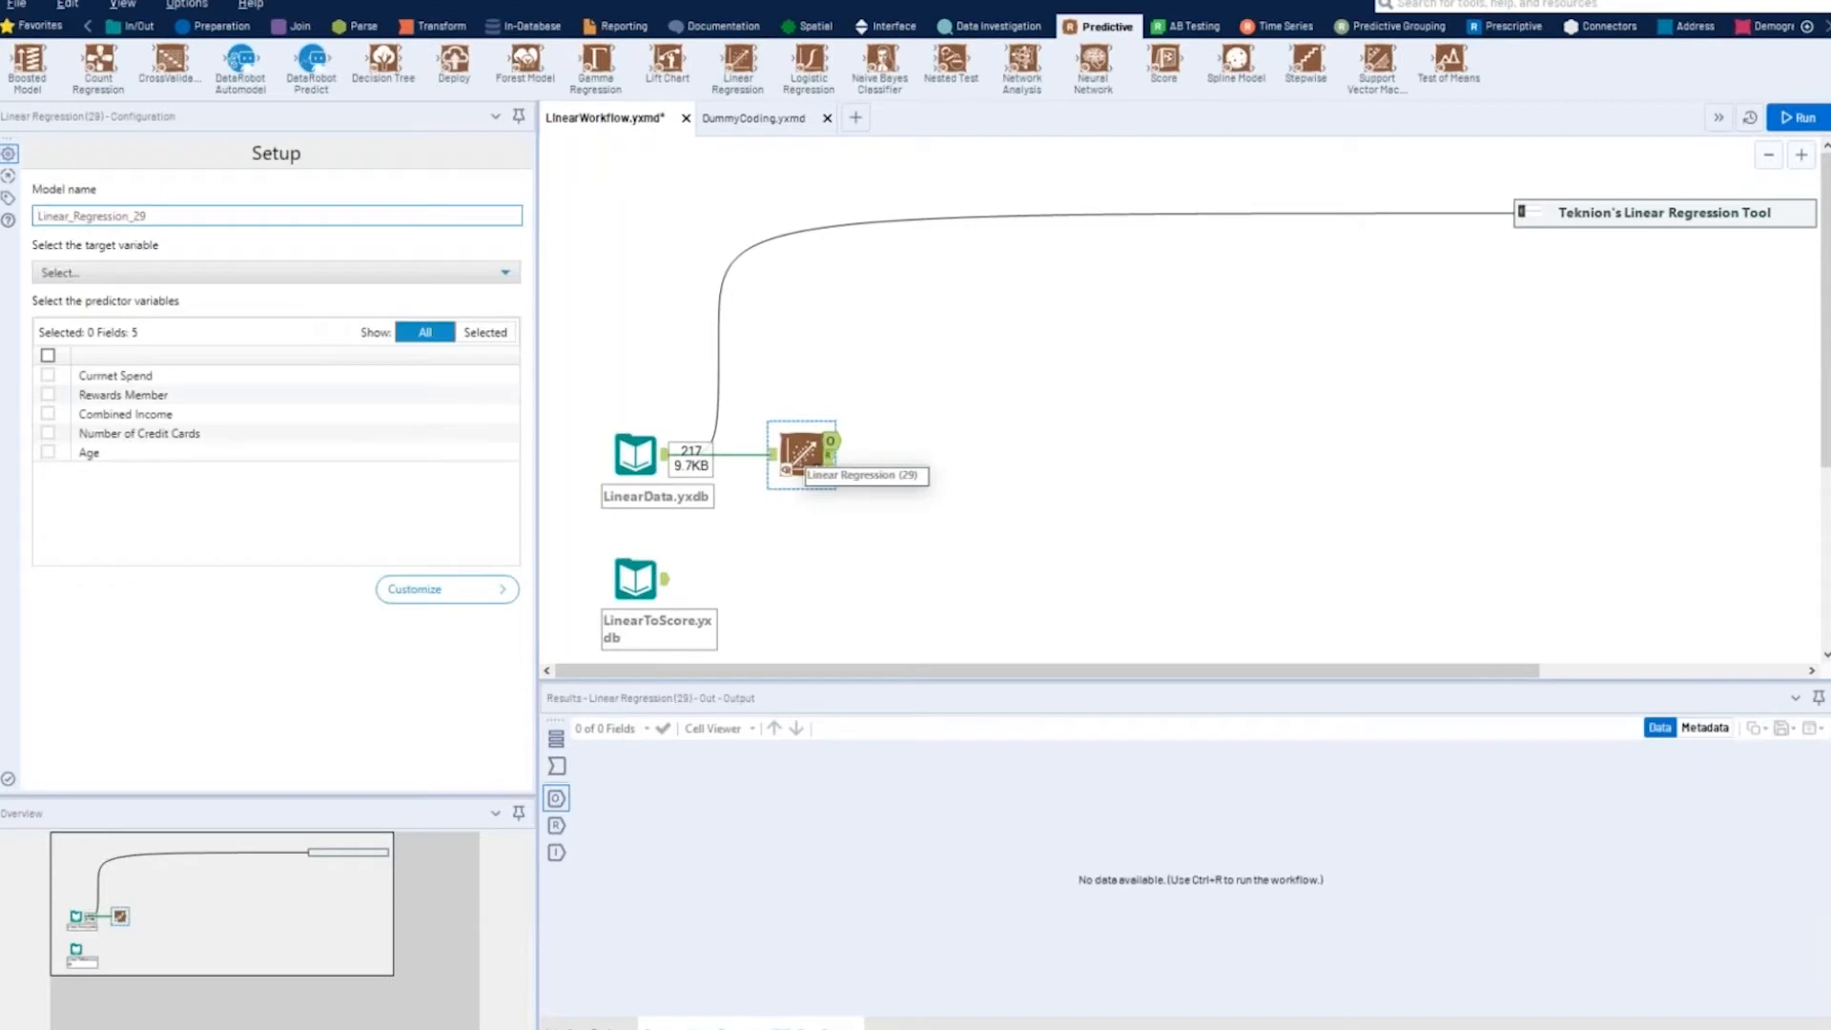
click(189, 218)
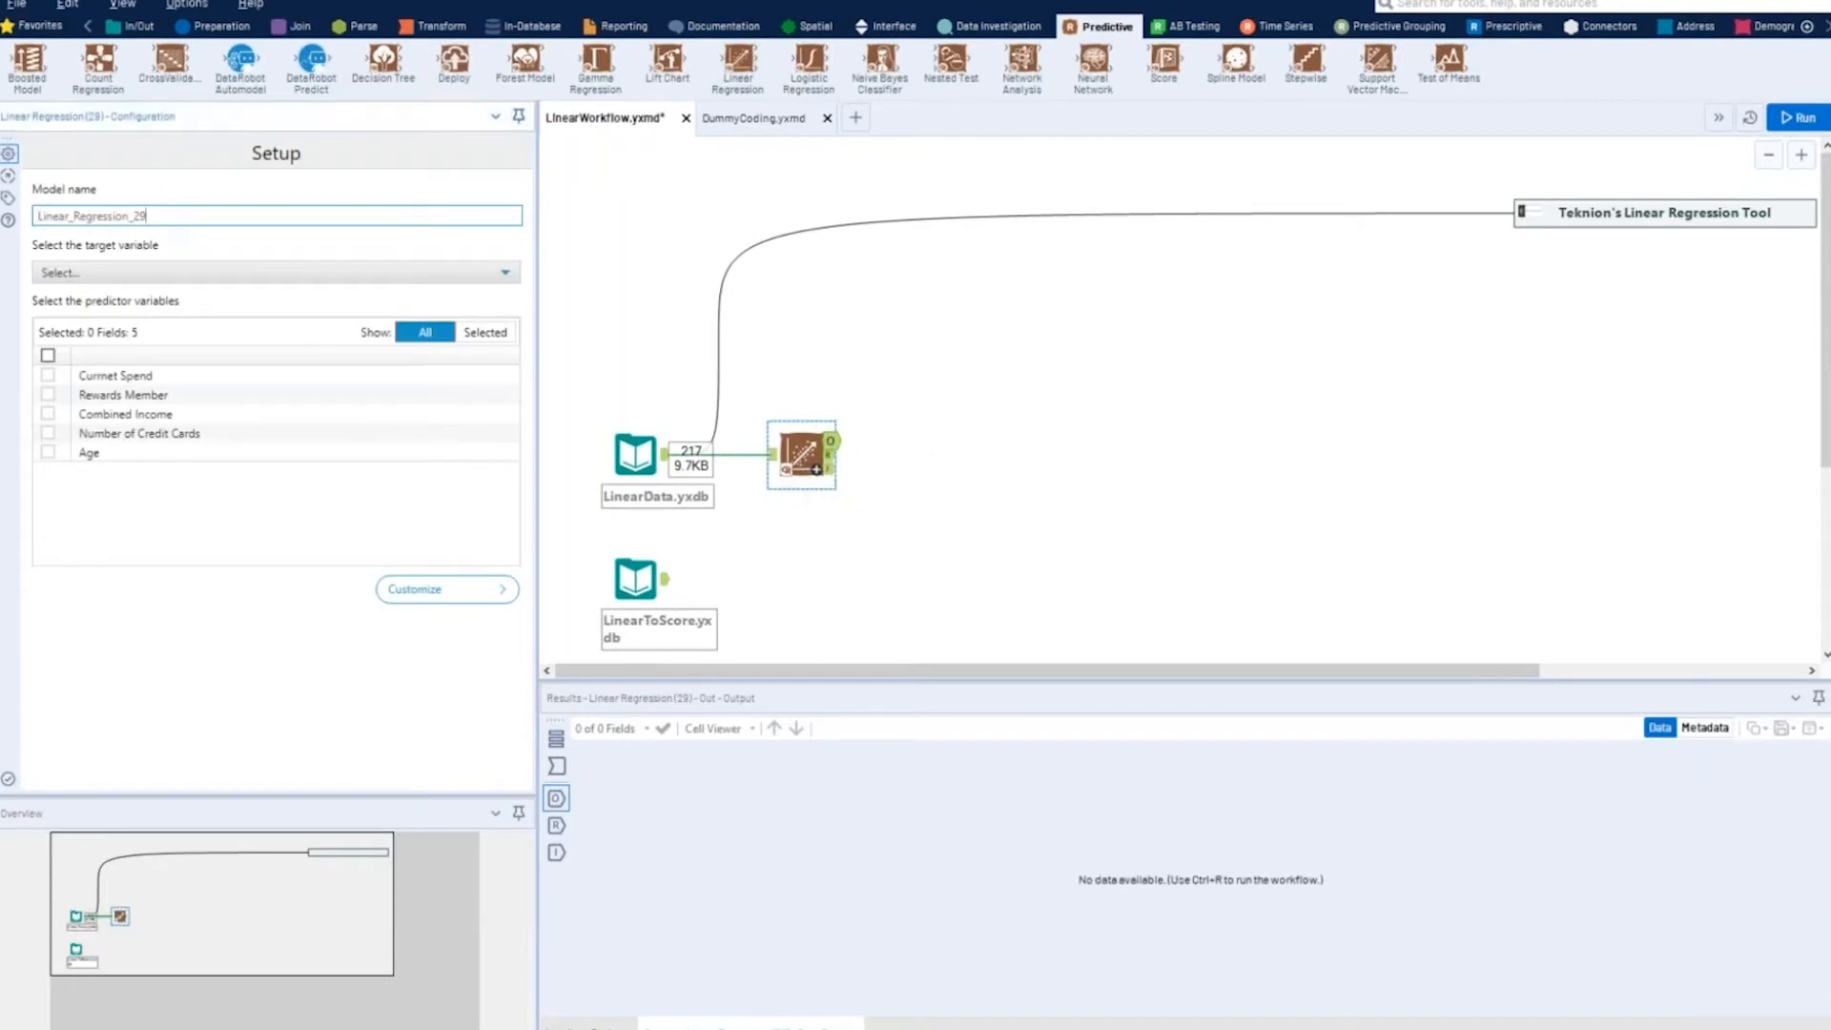
key(BackSpace)
key(BackSpace)
key(BackSpace)
key(BackSpace)
key(BackSpace)
key(BackSpace)
key(BackSpace)
key(BackSpace)
key(BackSpace)
key(BackSpace)
key(BackSpace)
key(BackSpace)
key(BackSpace)
key(BackSpace)
key(BackSpace)
key(BackSpace)
key(BackSpace)
key(BackSpace)
key(BackSpace)
key(BackSpace)
text(Kyle 1)
- Set the regression's target variable to Currnet Spend and choose Rewards Member as its predictor
click(189, 277)
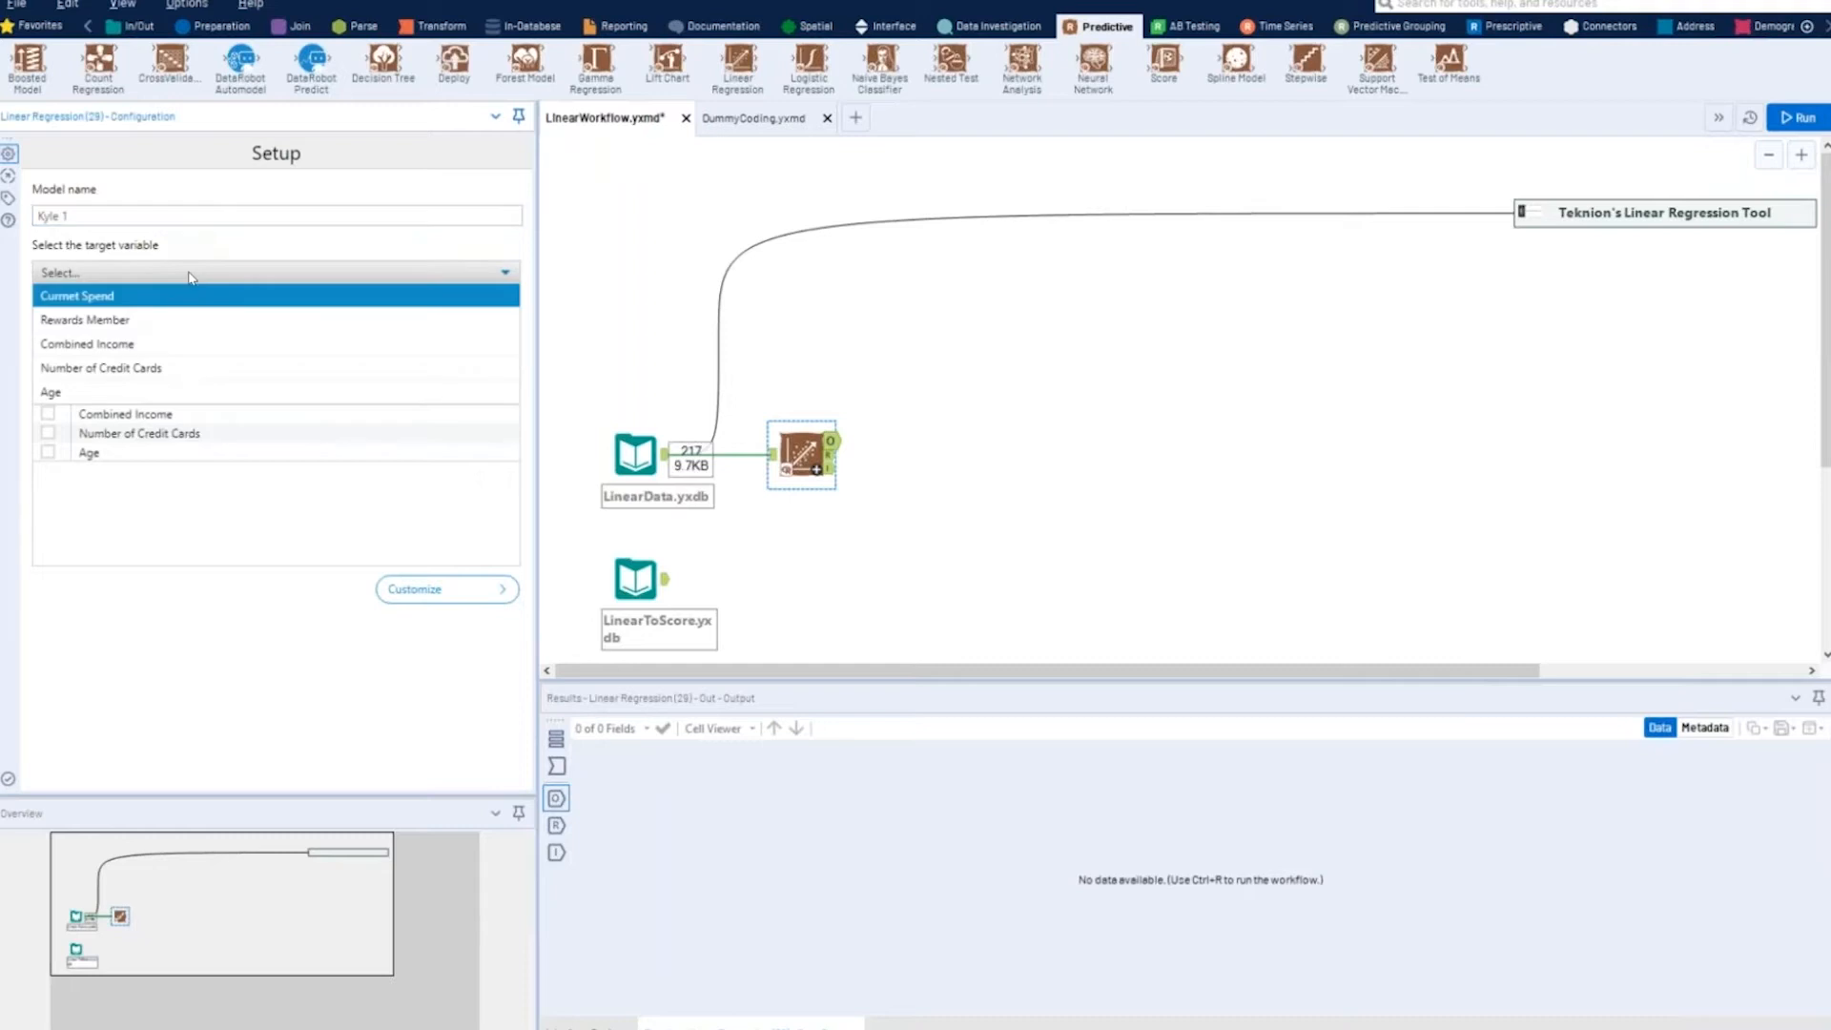
click(132, 299)
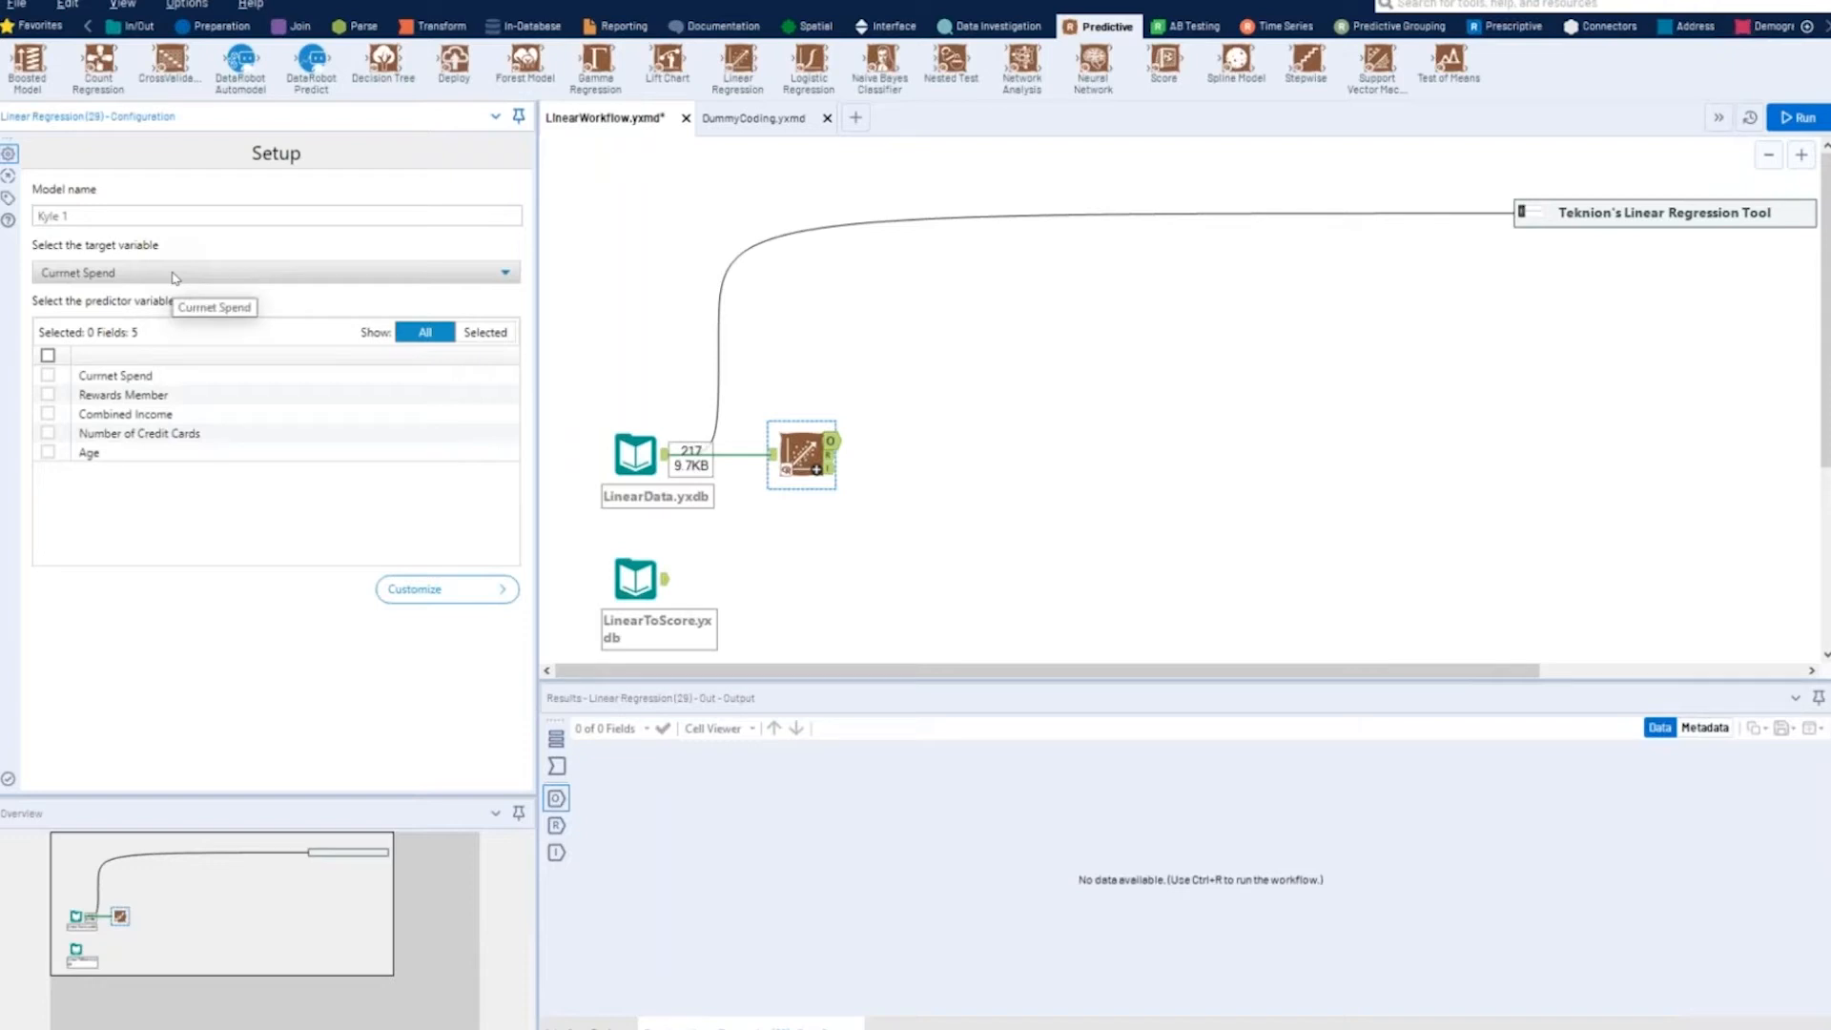
click(48, 395)
- Add Browse tools to all outputs of the Linear Regression tool and run the workflow
click(798, 450)
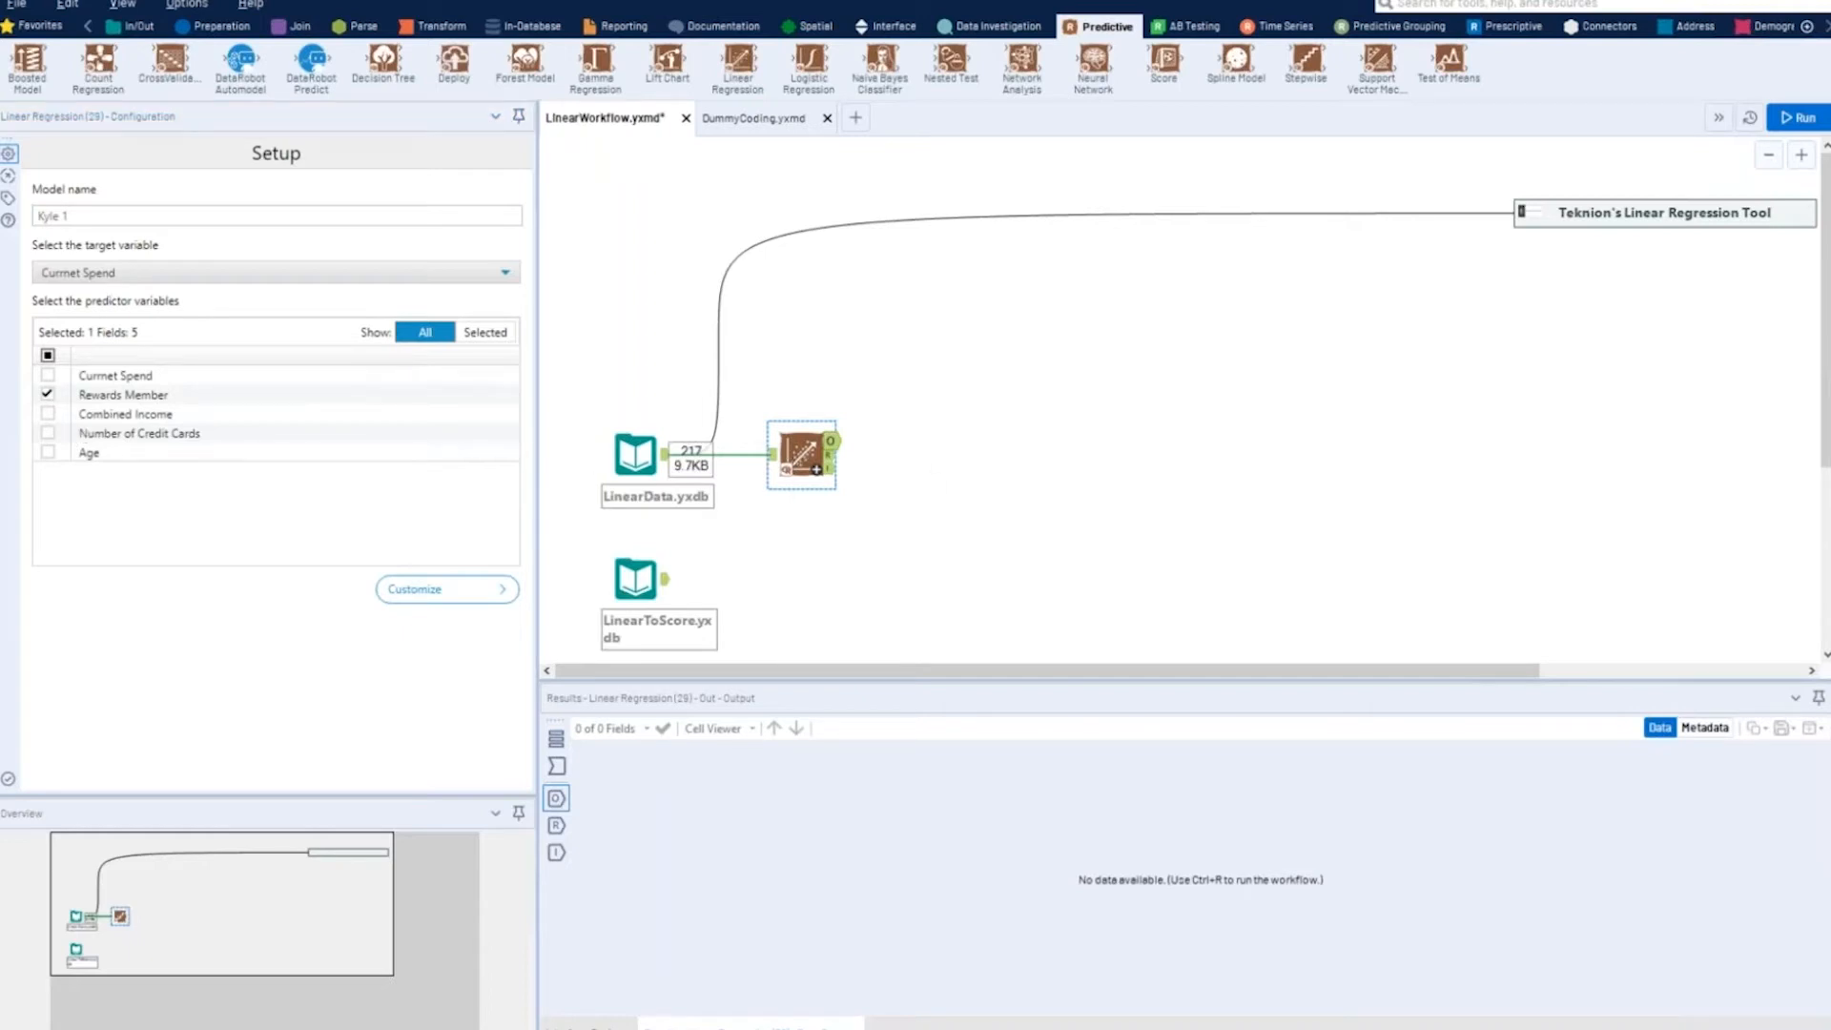
right_click(803, 455)
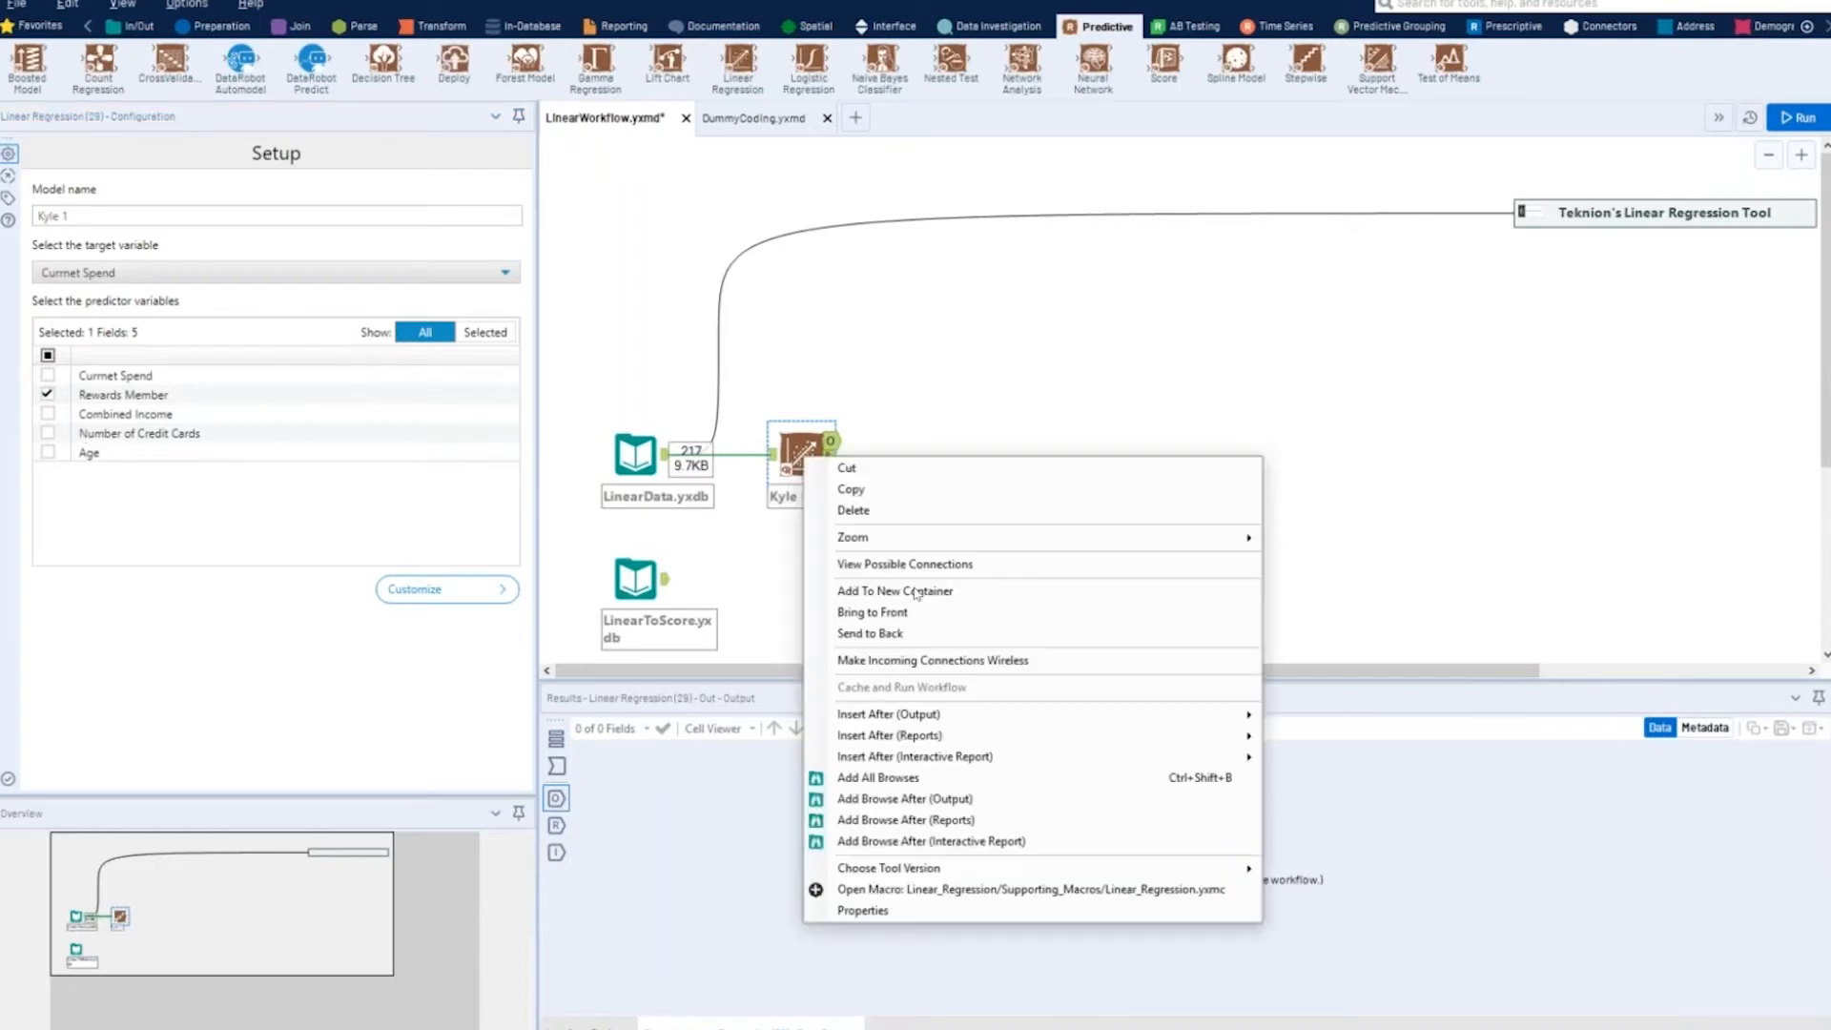
click(963, 778)
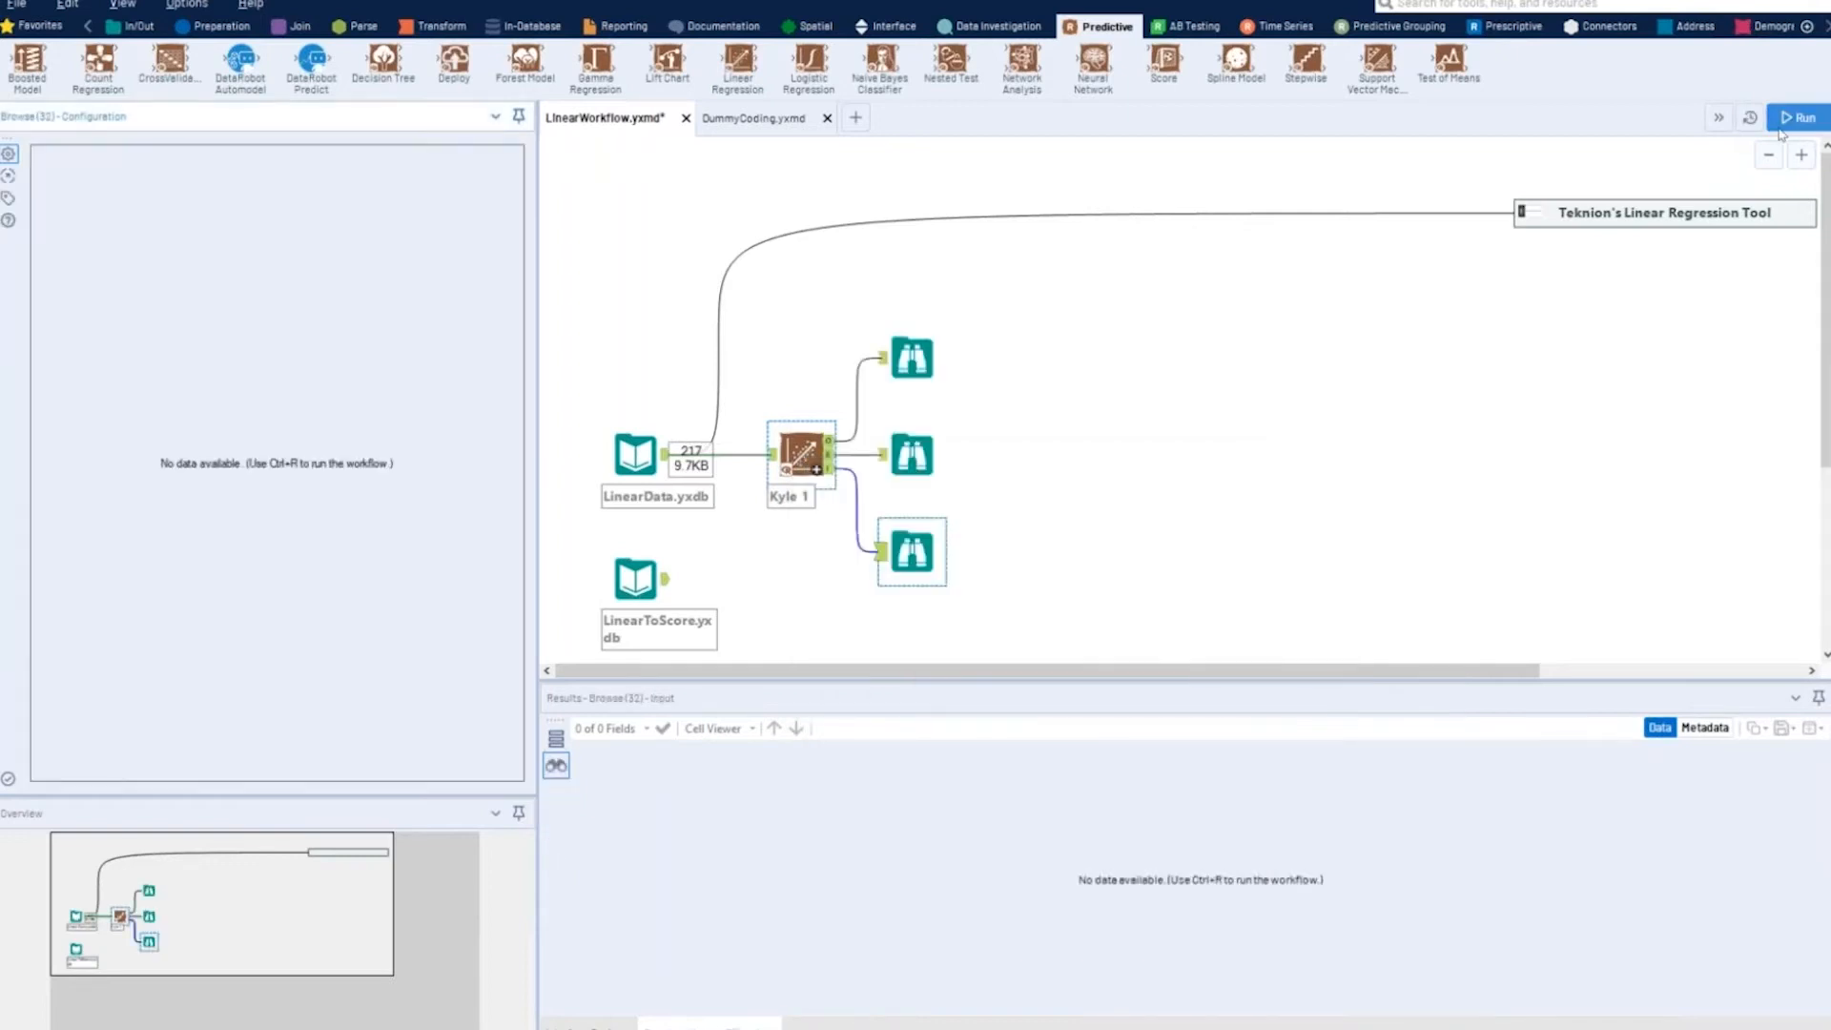
click(1783, 124)
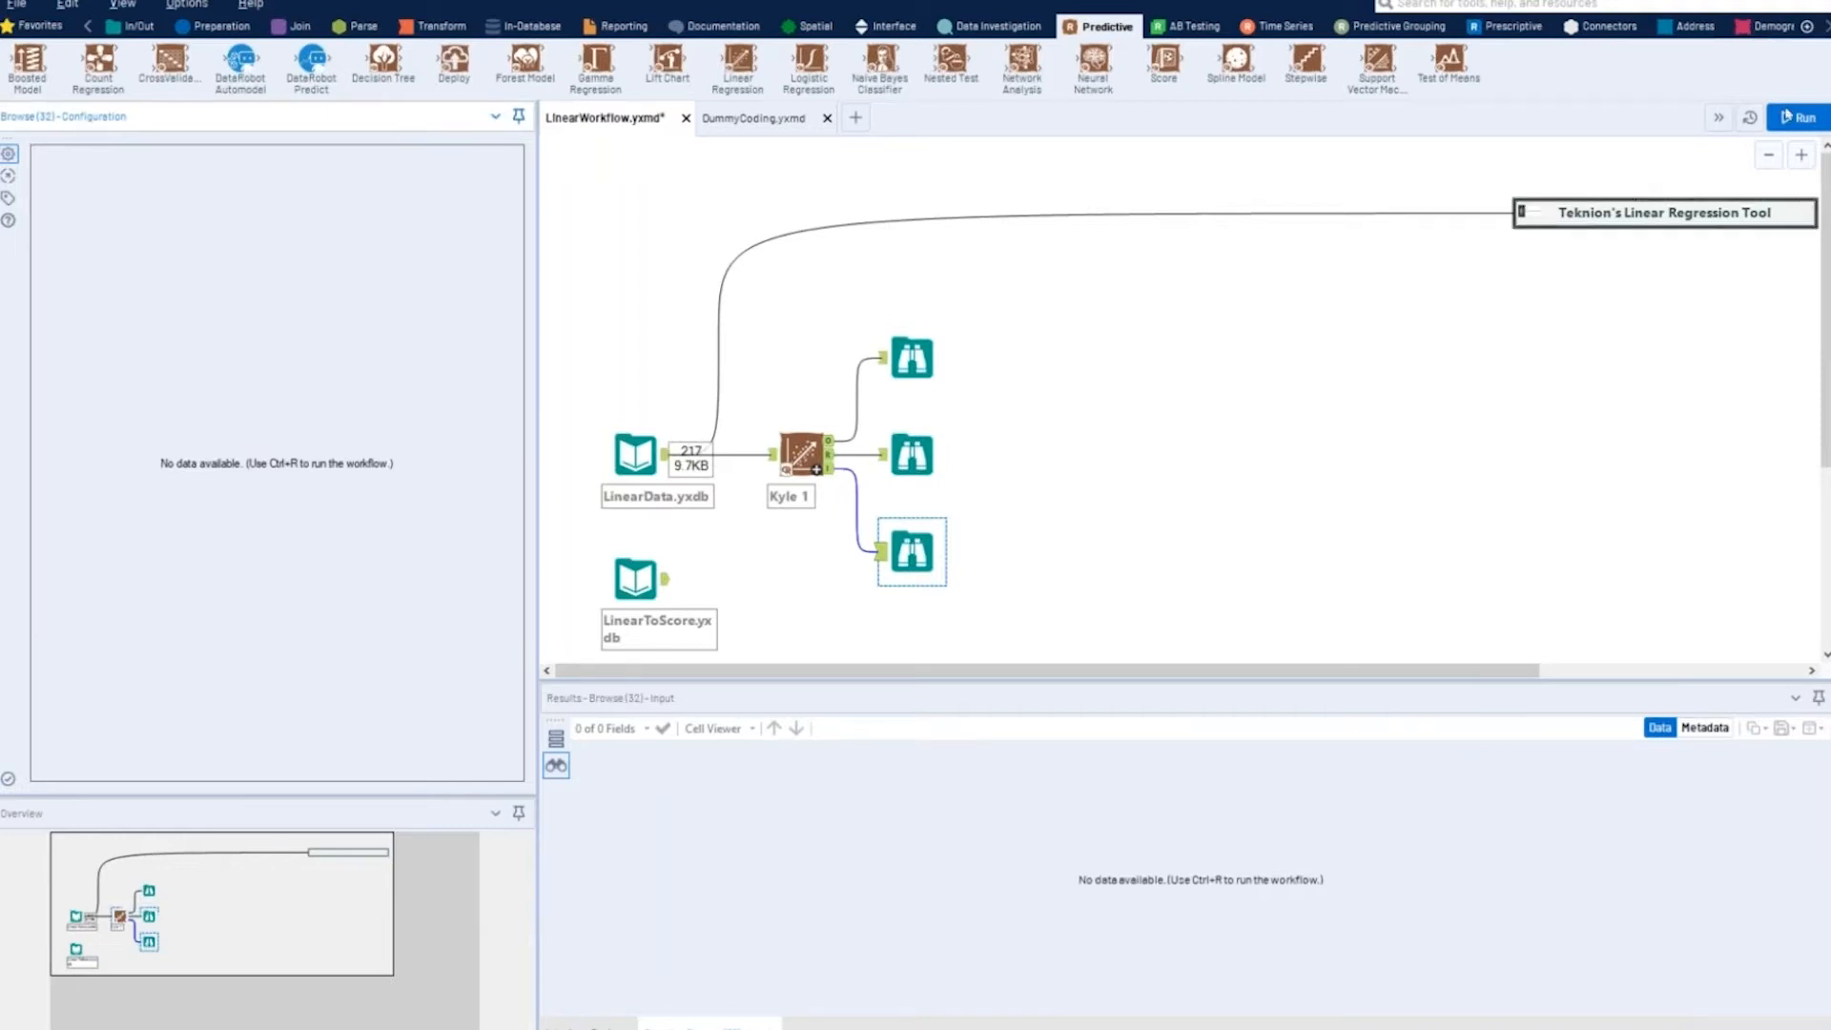
click(1786, 119)
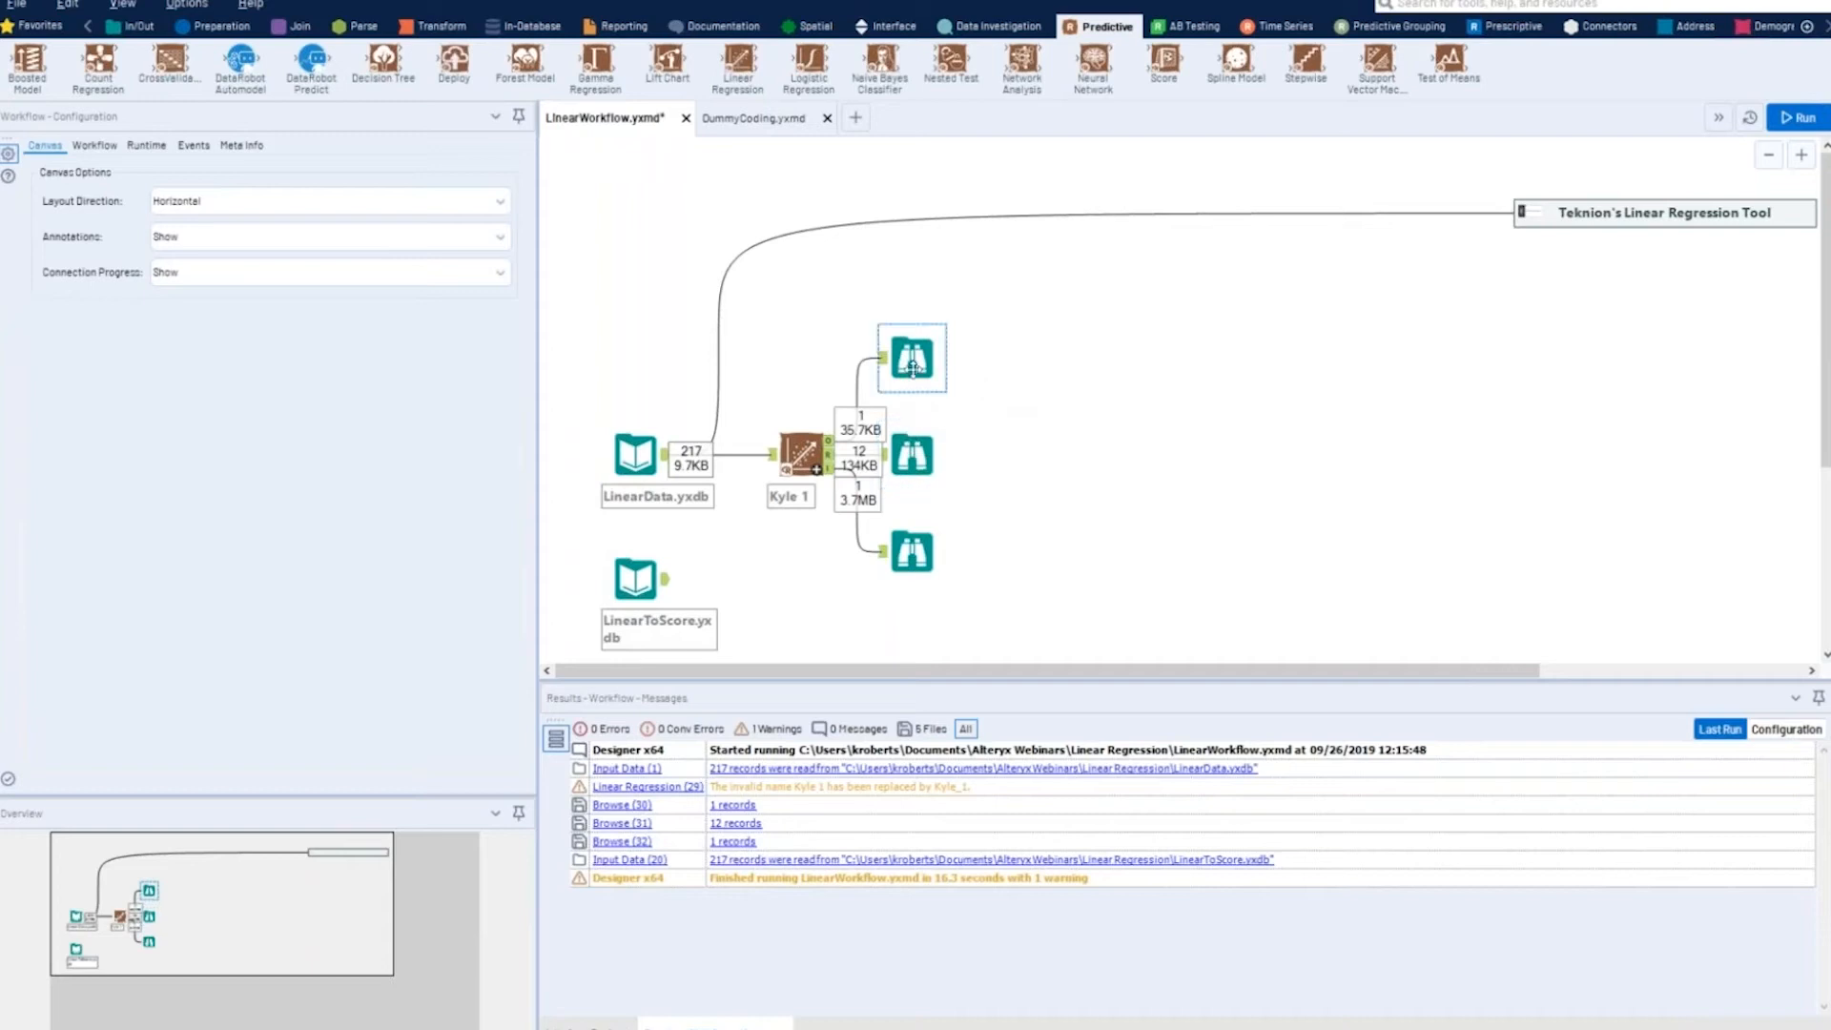
- Open all records of the regression's Reports output in a new window
click(912, 458)
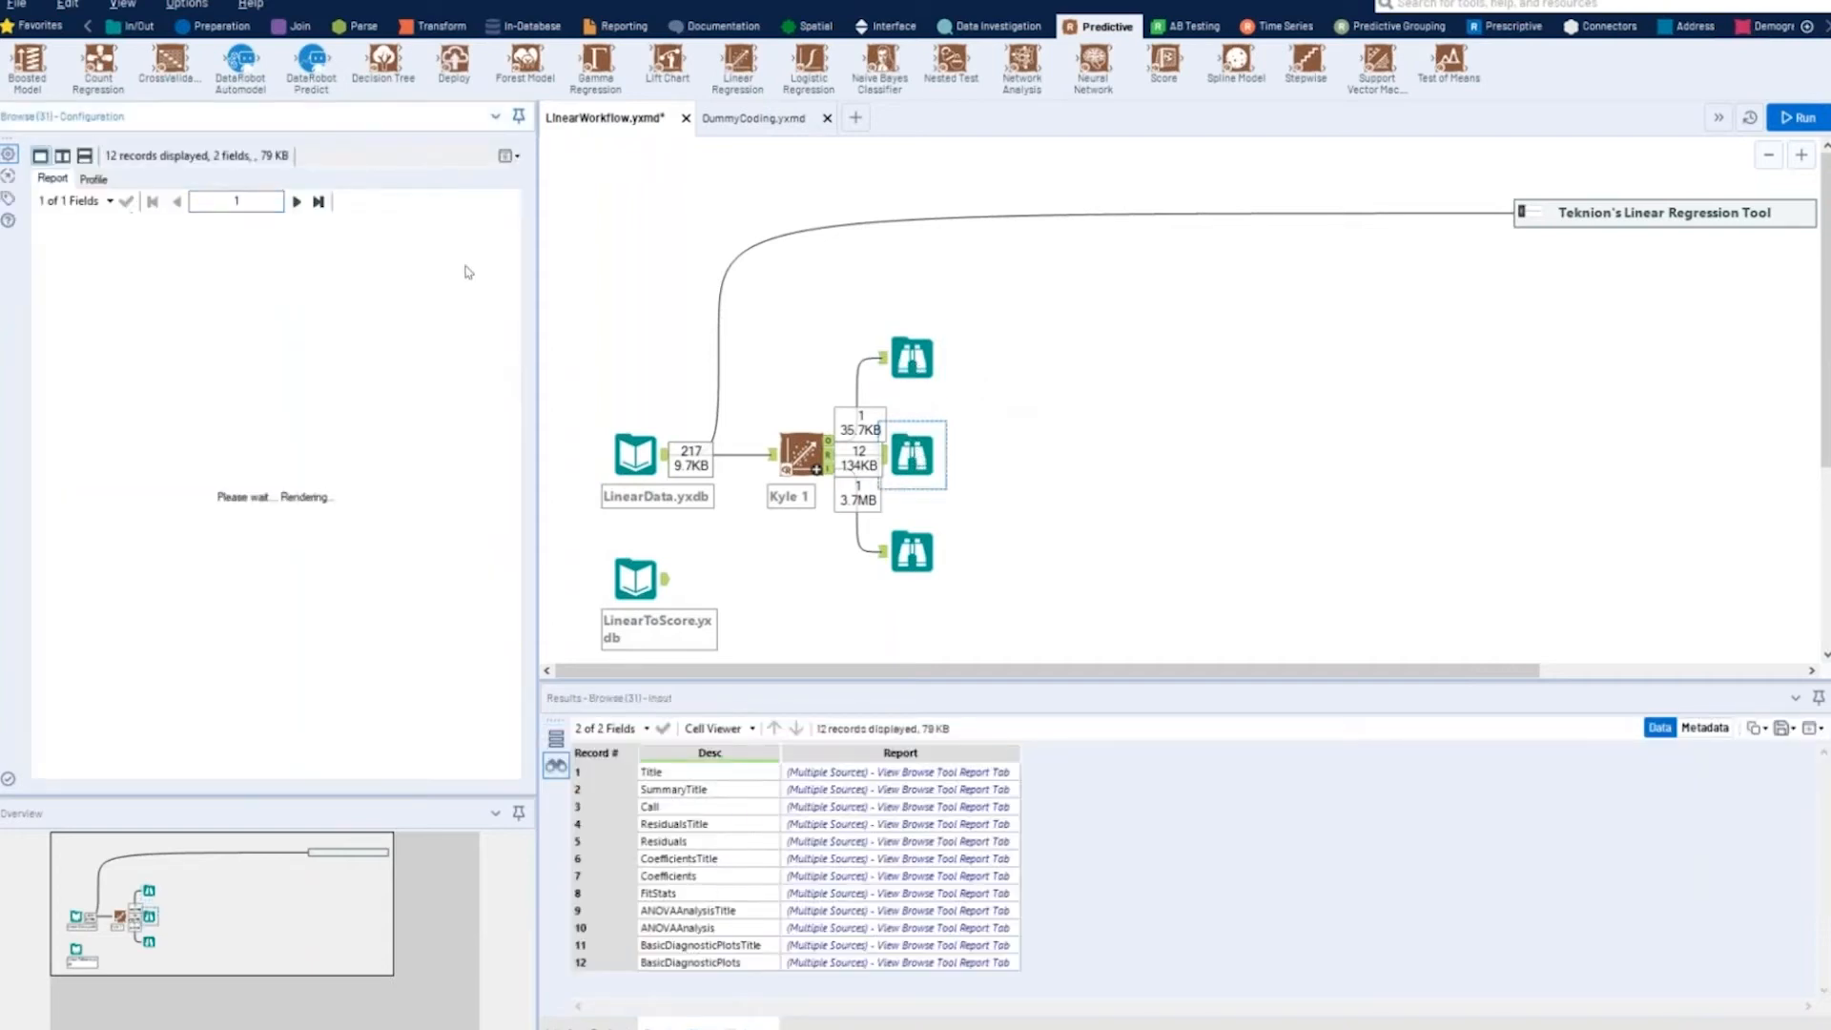
click(518, 159)
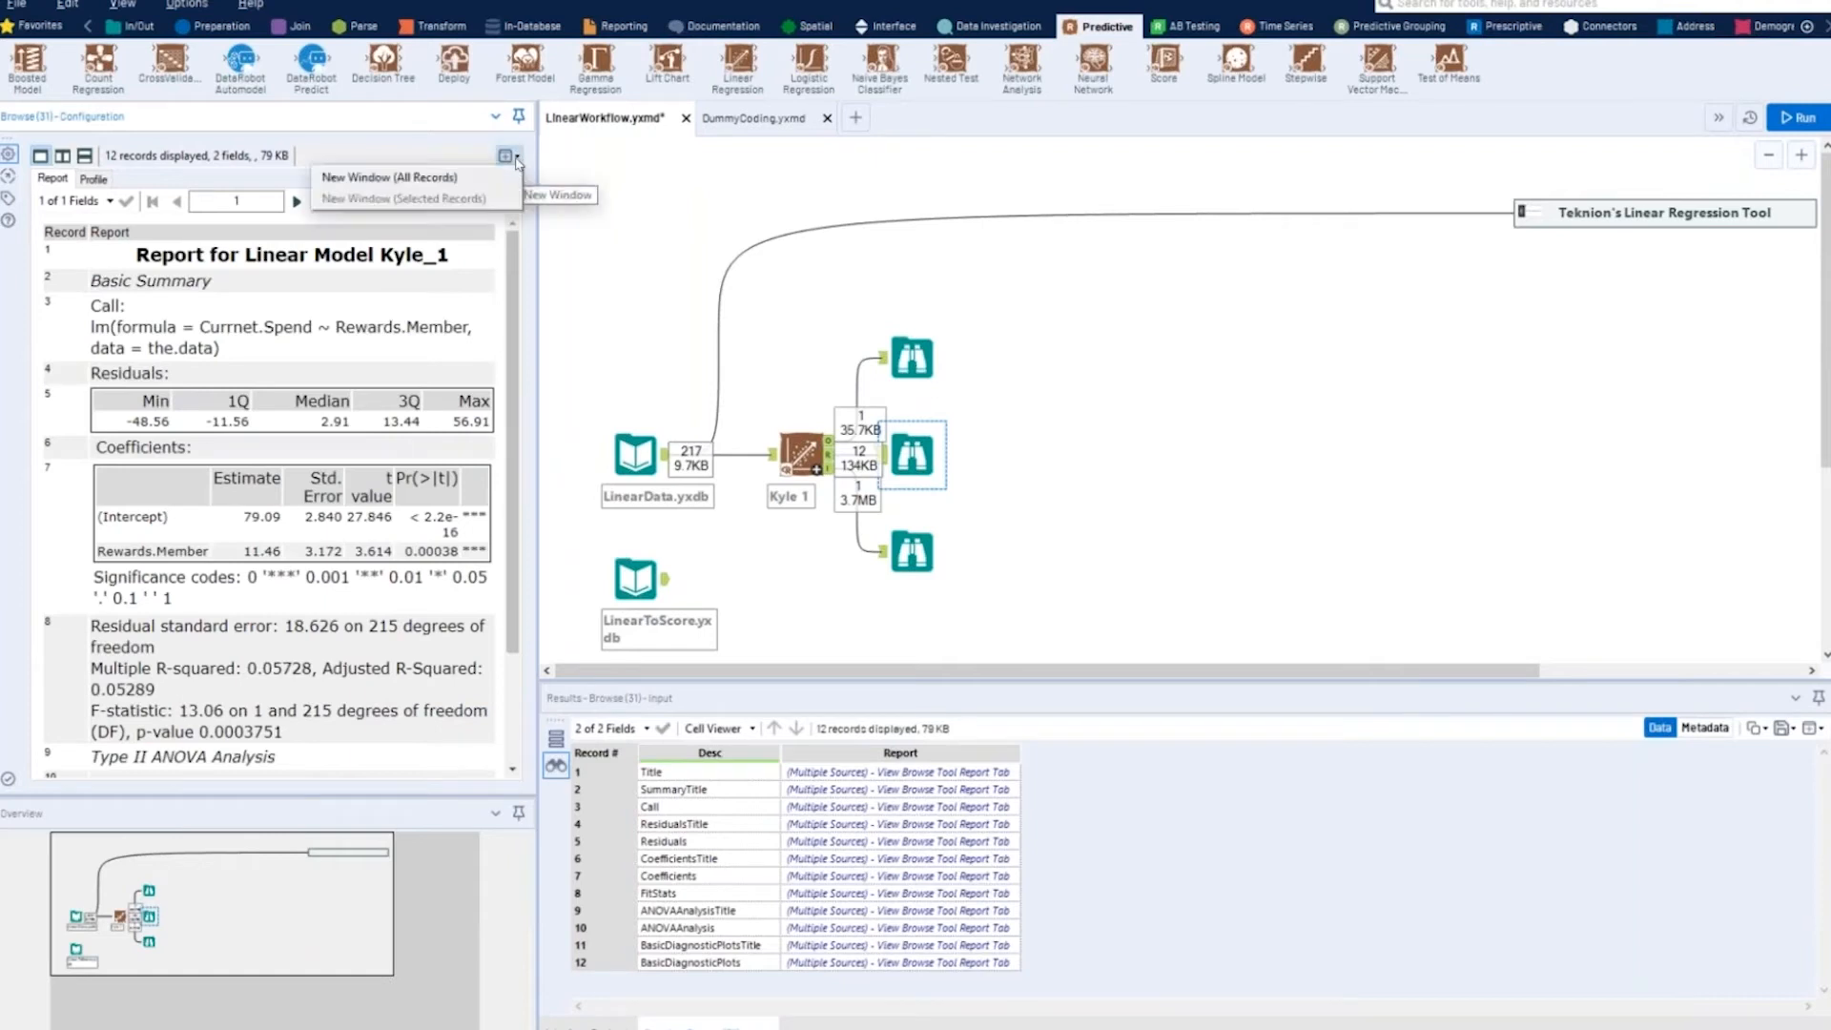
click(477, 182)
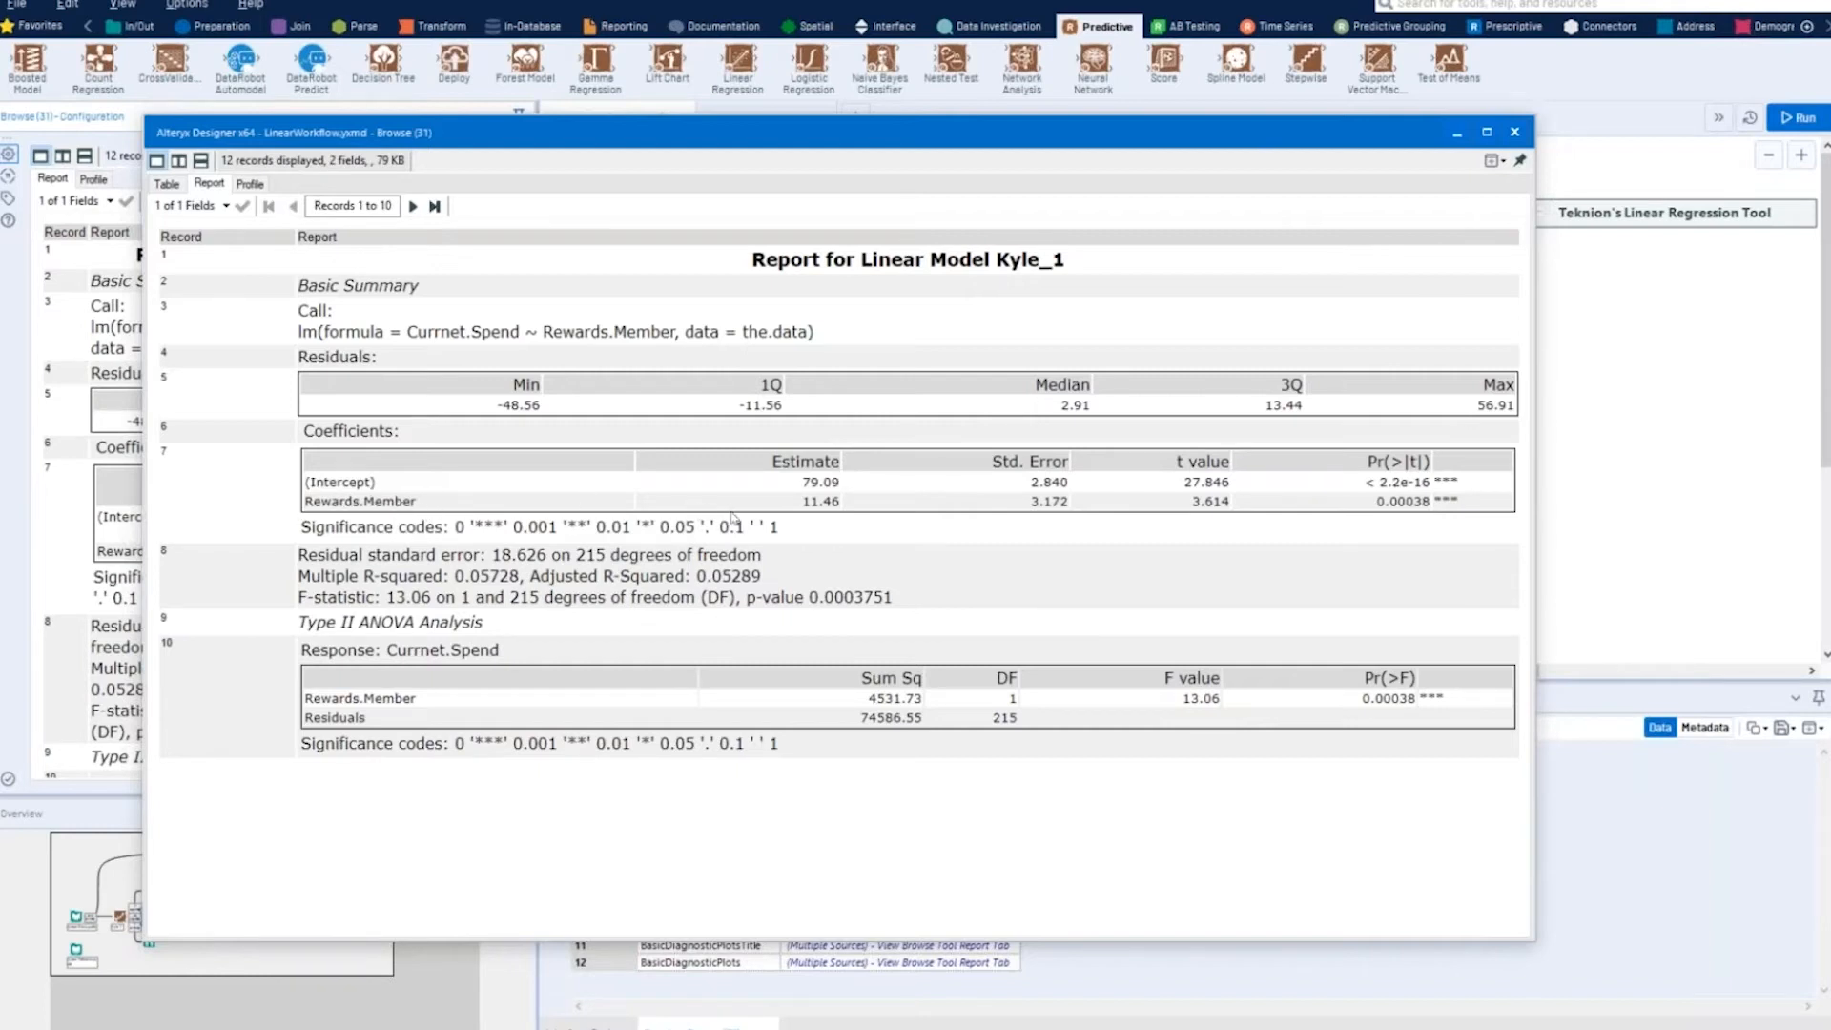
- Examine the regression formula and the Rewards.Member coefficient estimate in the linear model report
double_click(820, 501)
click(825, 544)
drag(410, 331, 681, 332)
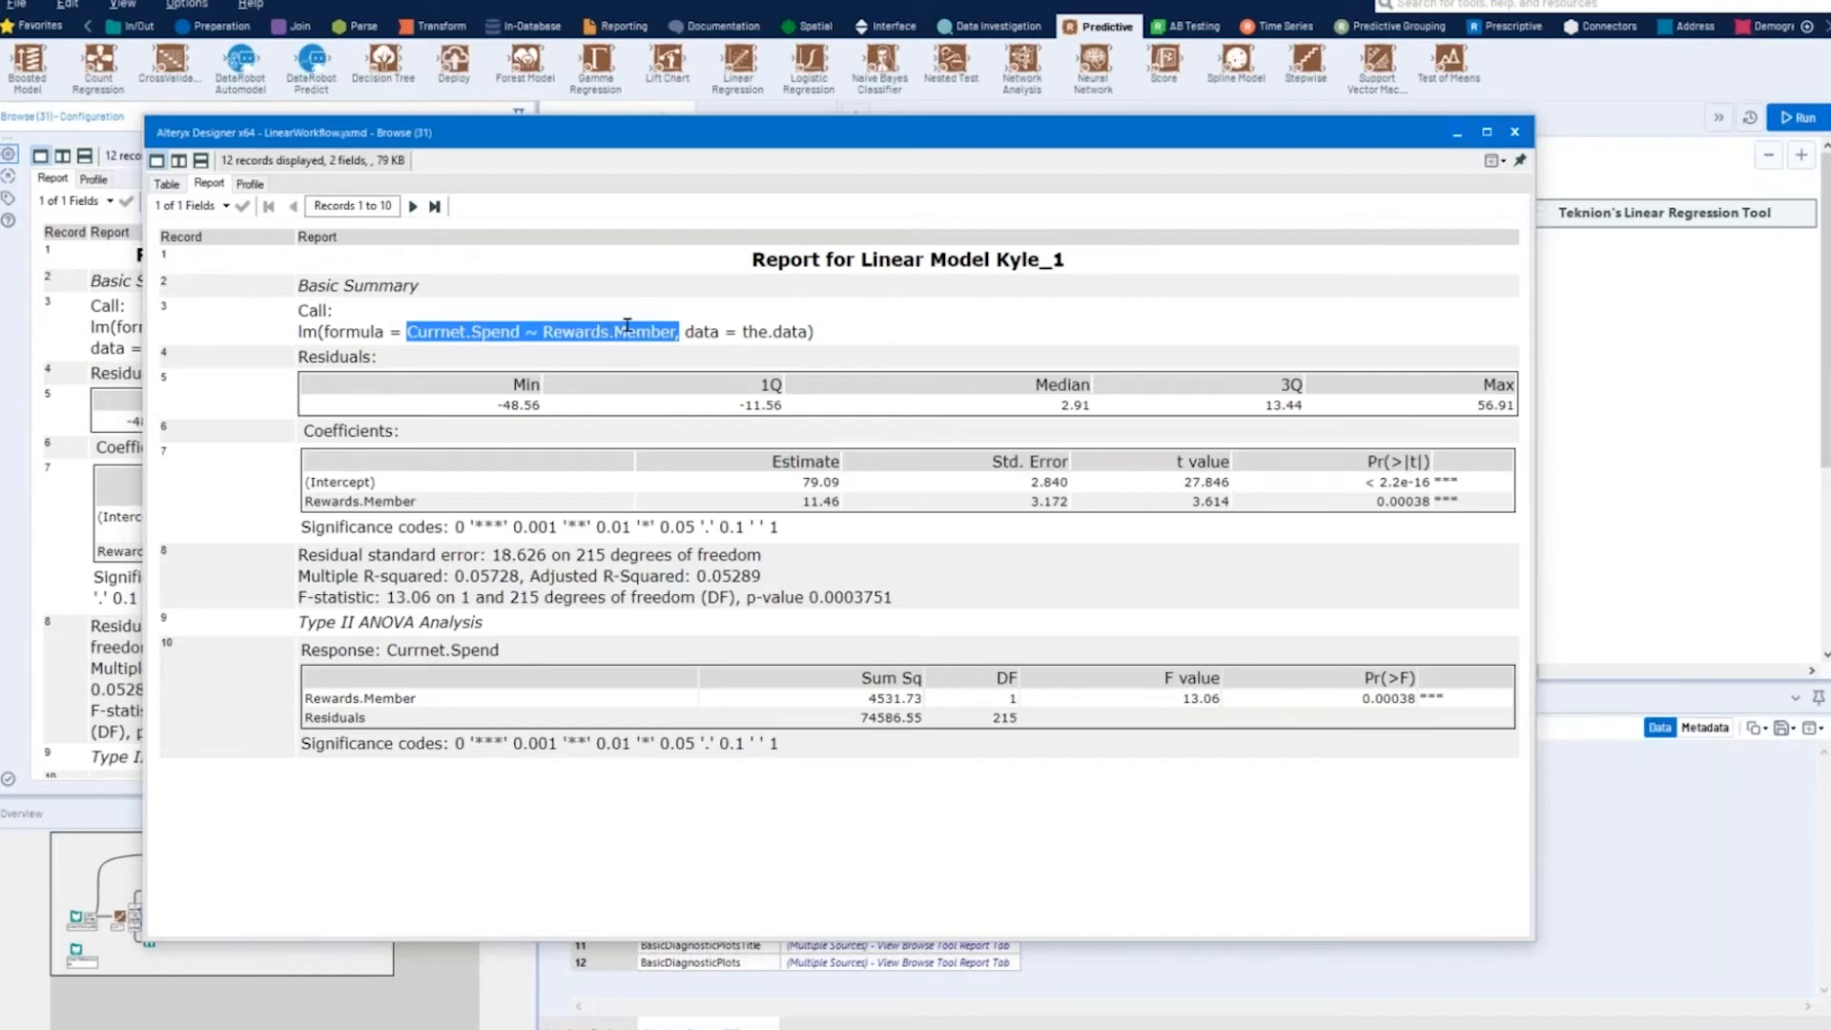
click(799, 530)
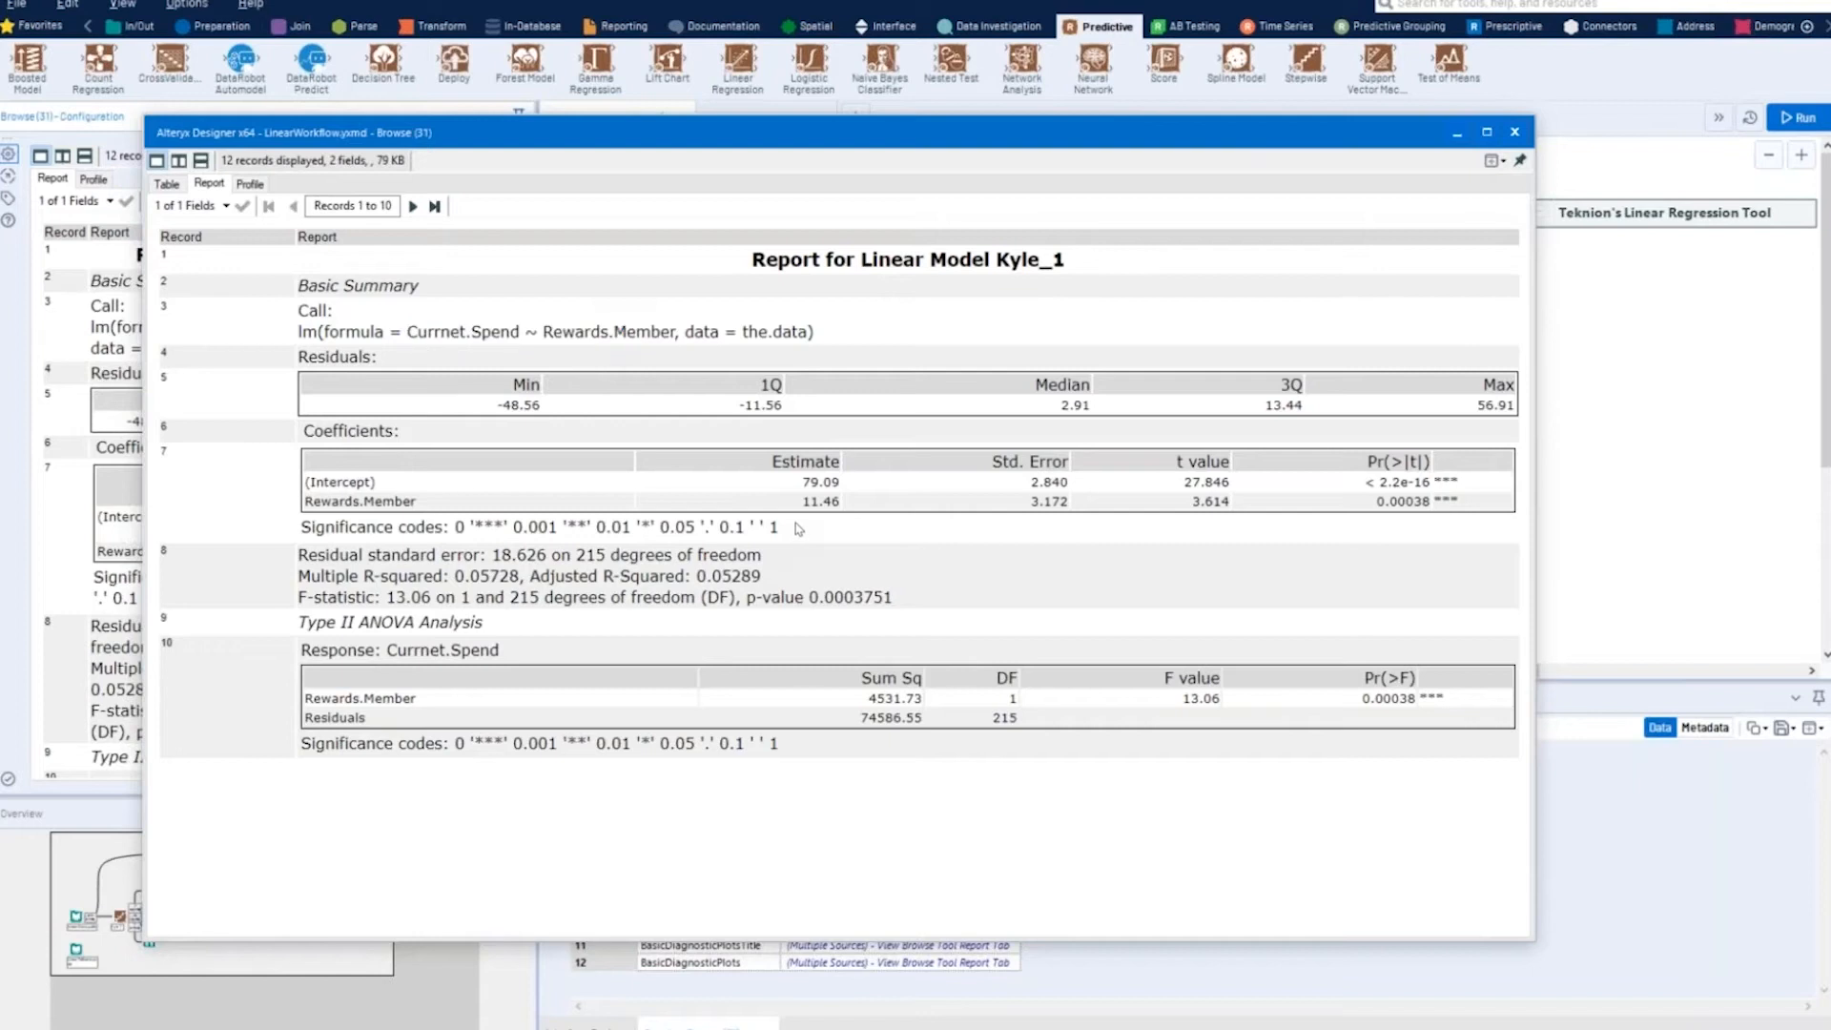
drag(544, 332, 676, 336)
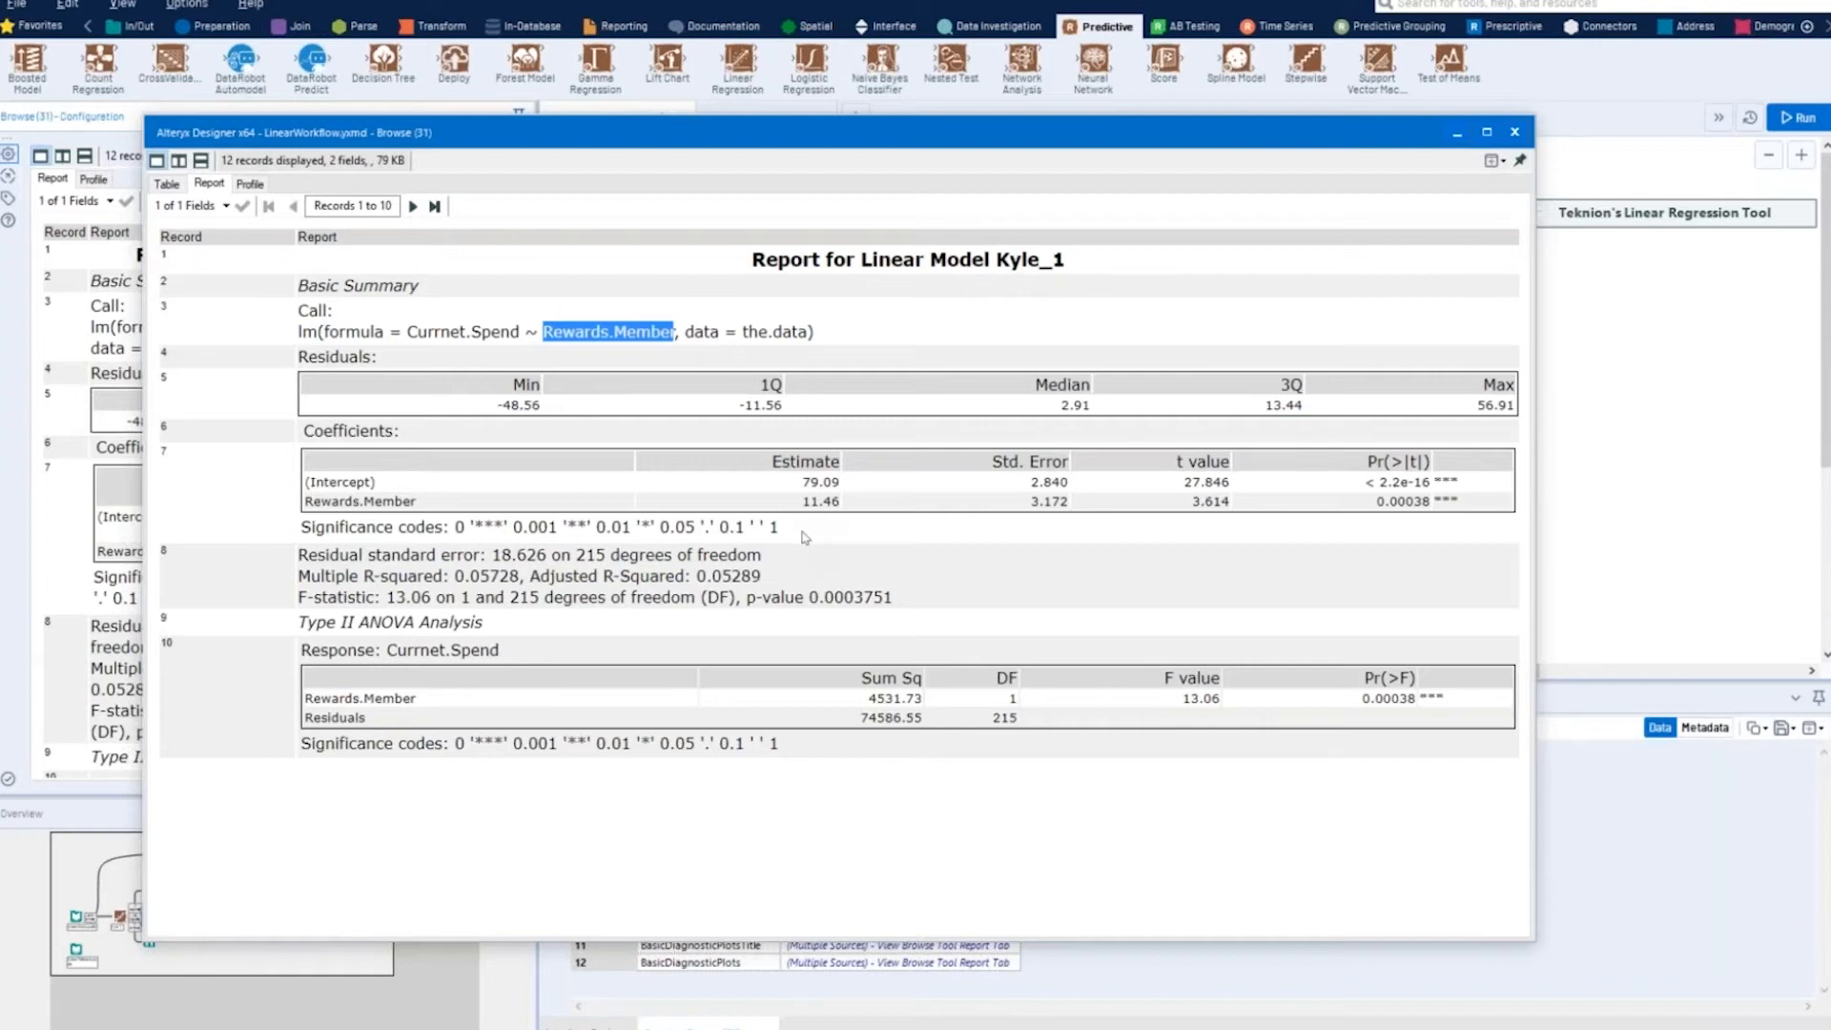
click(818, 523)
drag(803, 503, 843, 505)
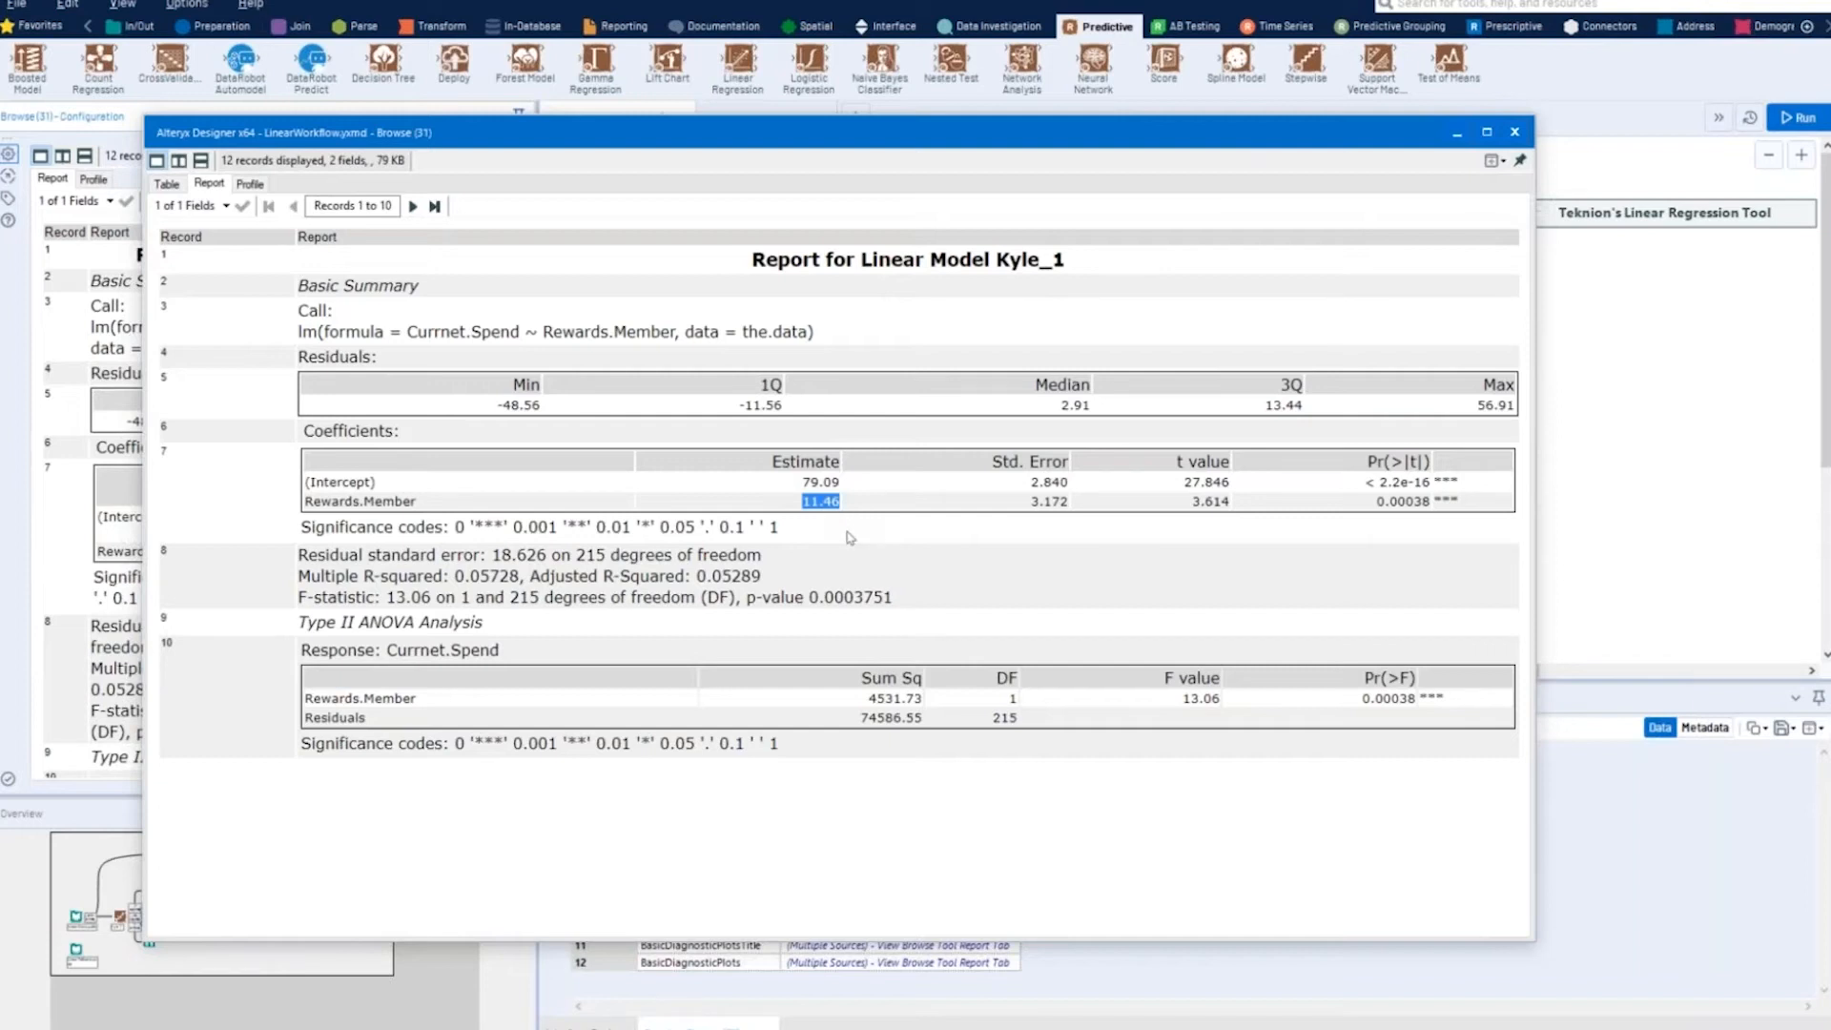
click(850, 537)
- Compare the Rewards.Member p-value and coefficient estimate with the model's multiple R-squared in the report
double_click(1430, 501)
drag(1441, 501, 1437, 502)
click(1426, 534)
drag(1379, 501, 1421, 502)
click(1132, 539)
drag(453, 575, 525, 577)
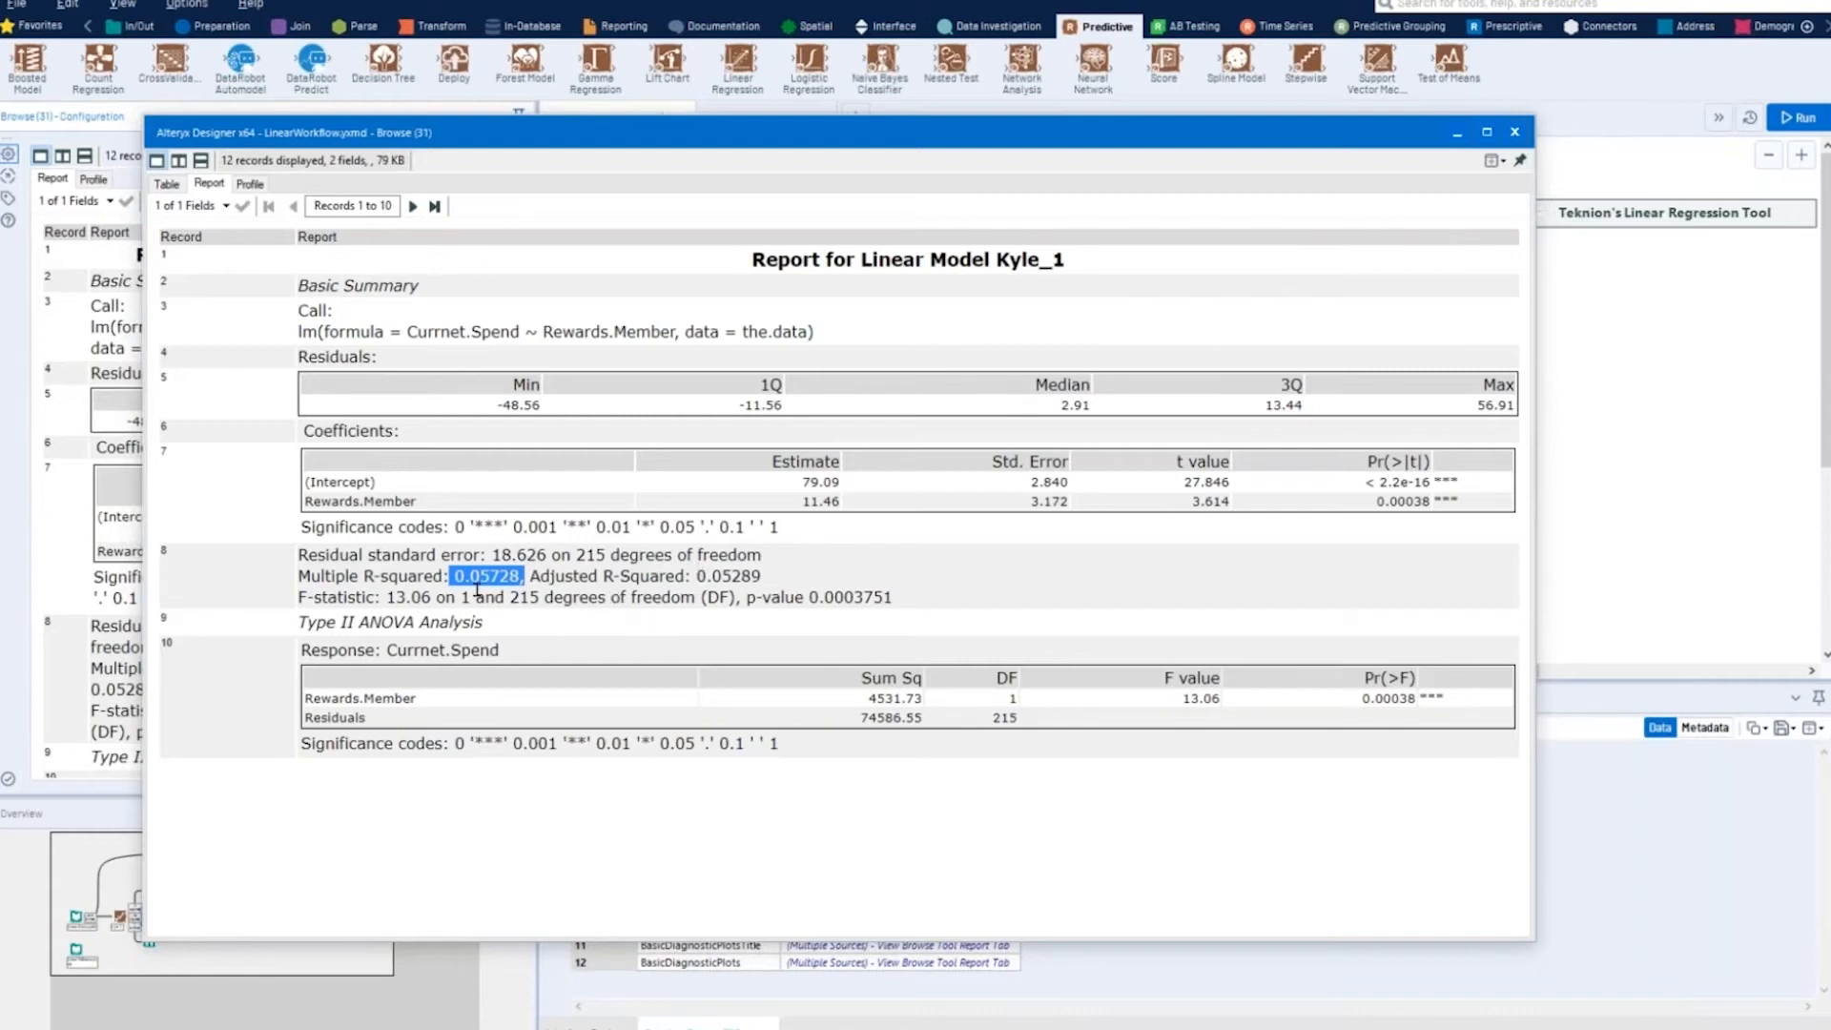
drag(799, 504, 852, 508)
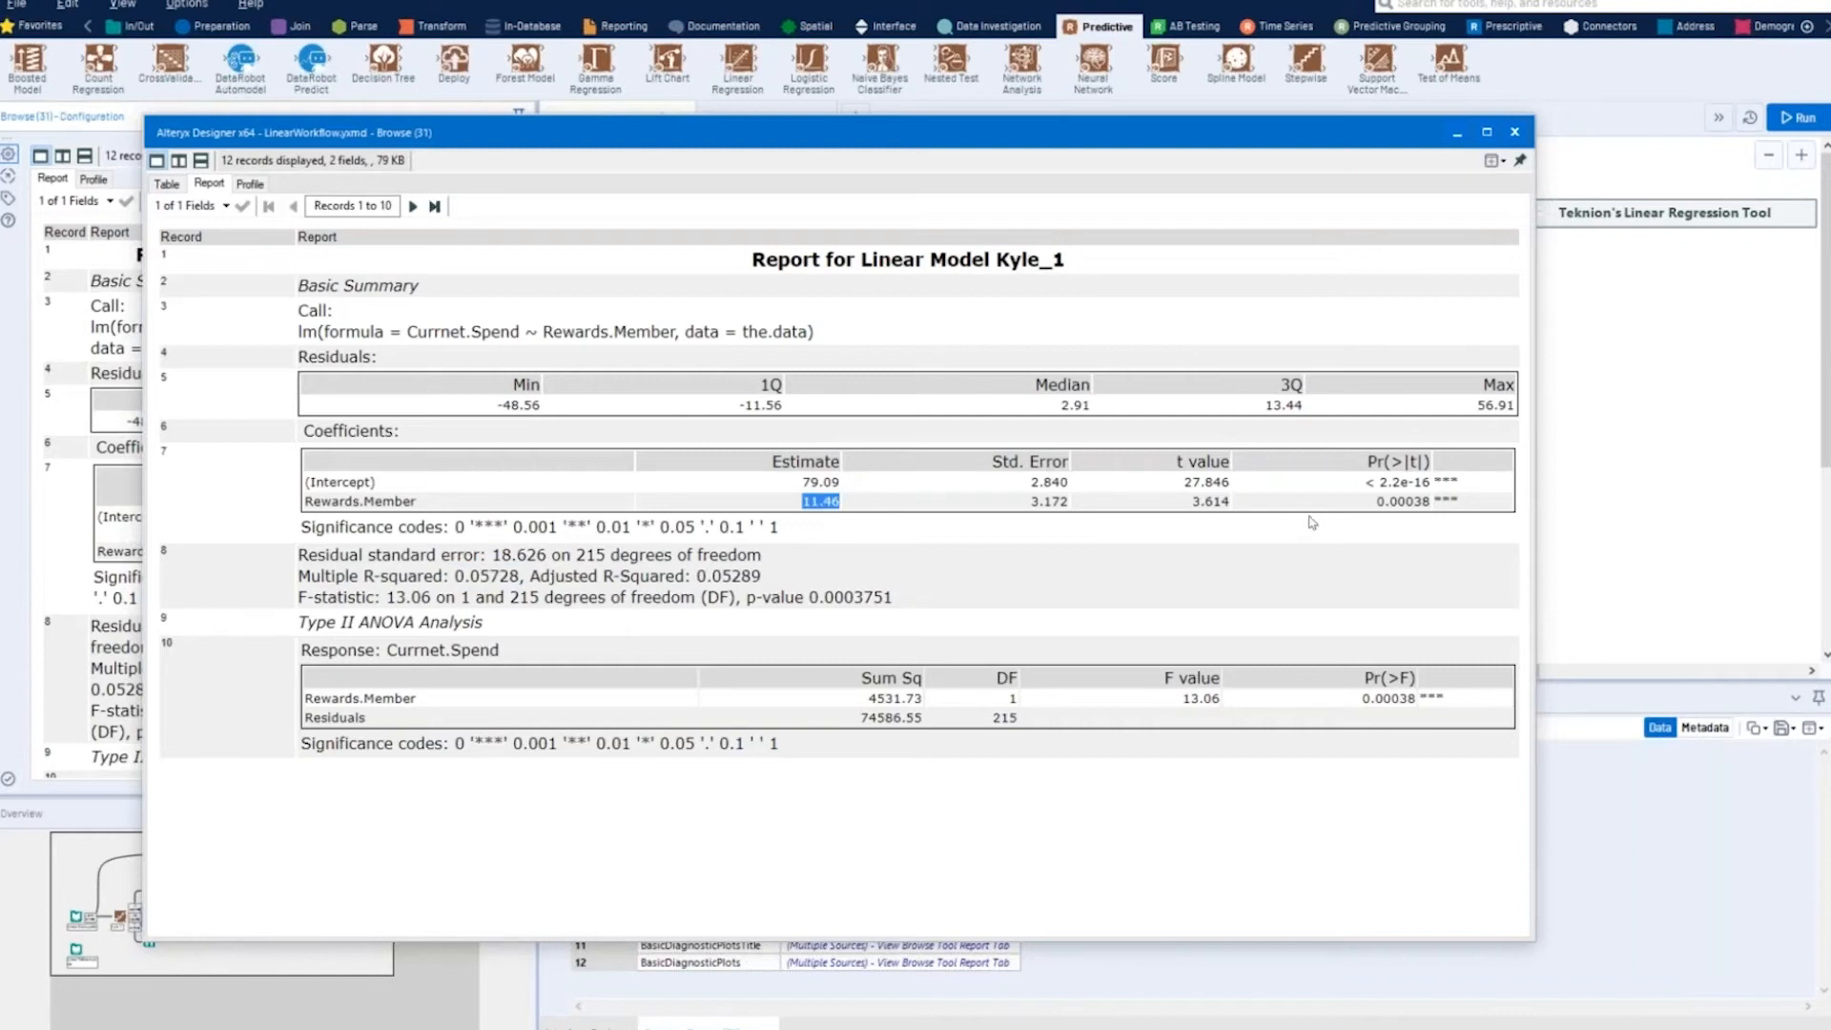
click(1376, 508)
drag(1376, 507, 1429, 503)
drag(455, 575, 522, 577)
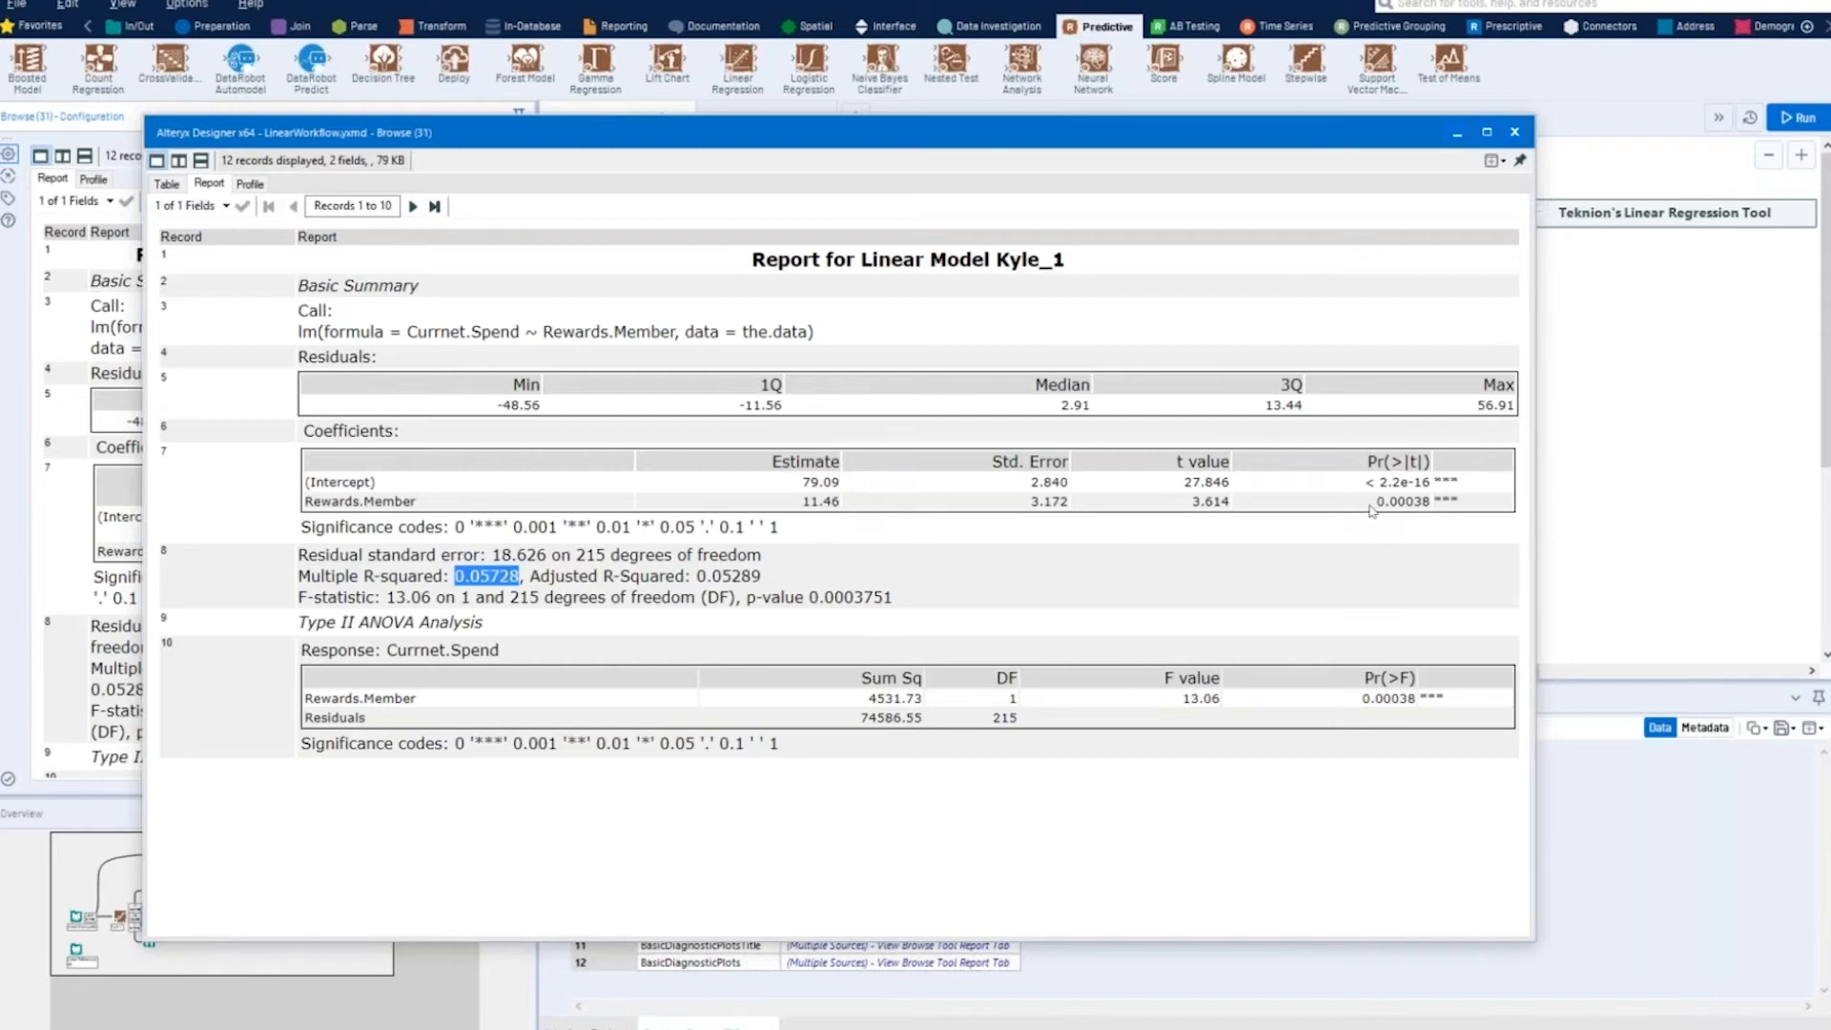
drag(1375, 502, 1431, 503)
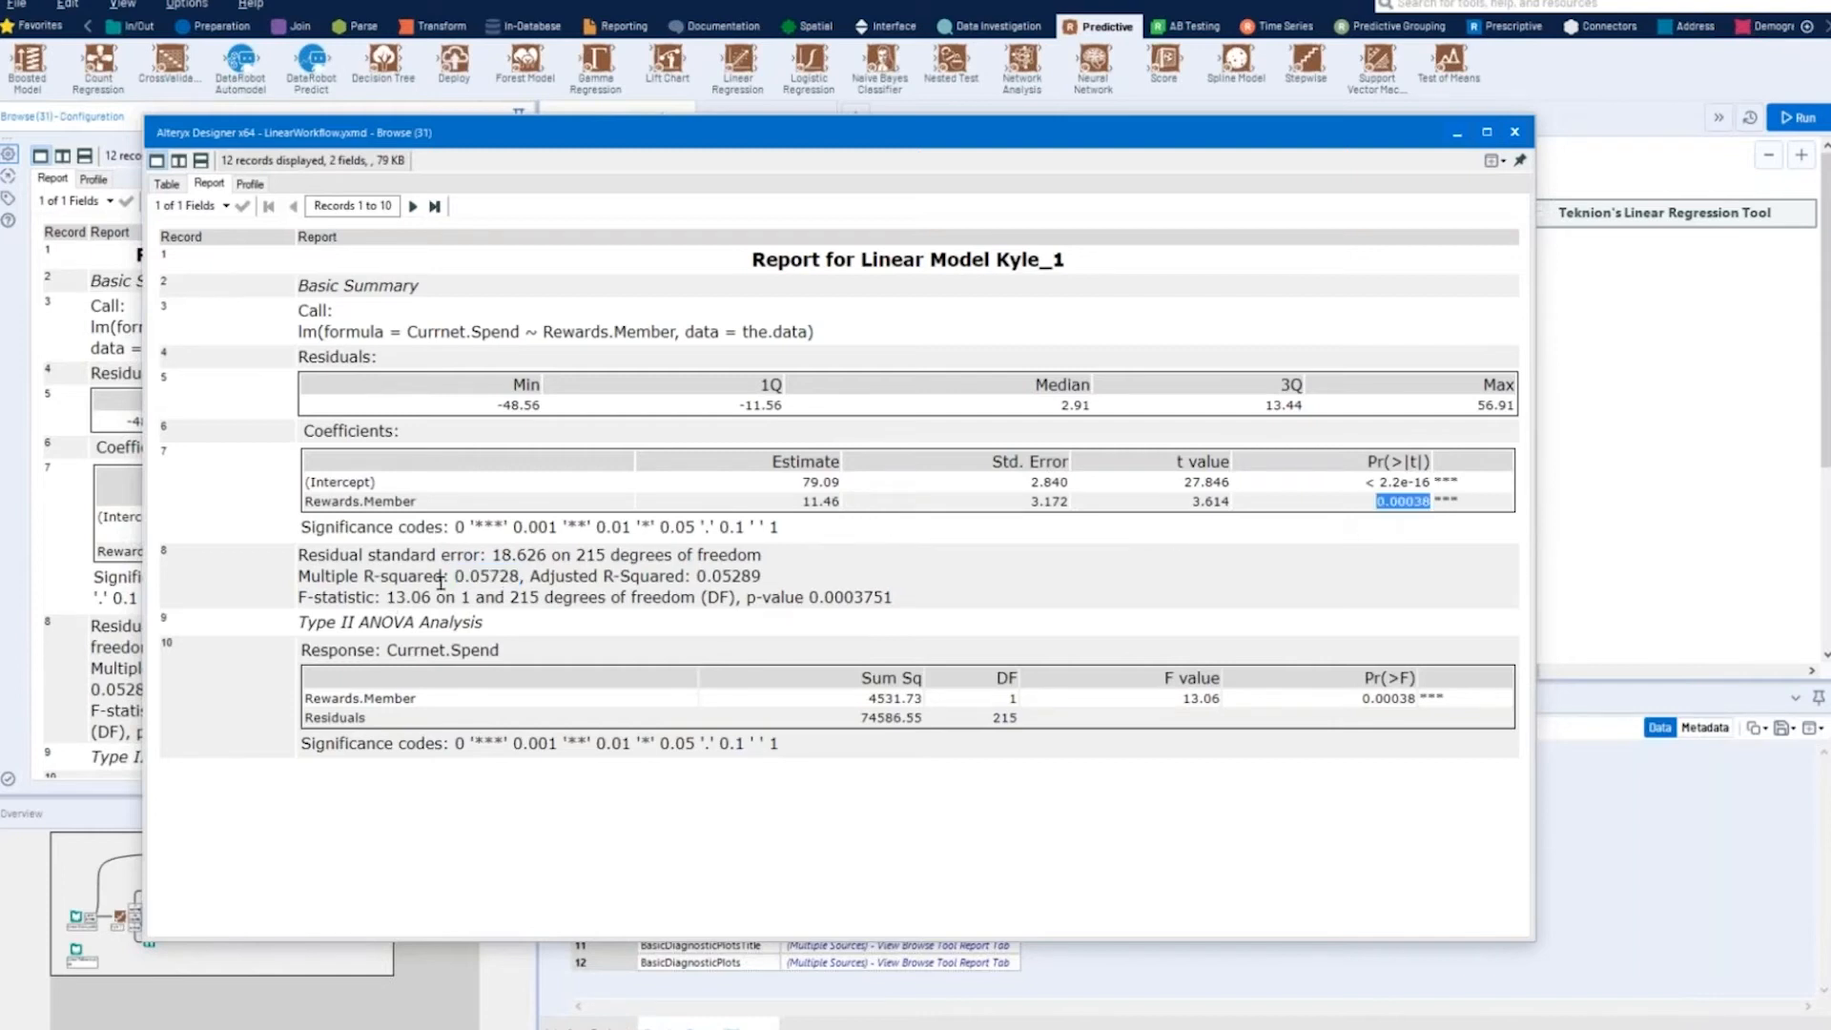
- Check the multiple R-squared in the single-predictor model report and close the report window
drag(454, 576, 527, 576)
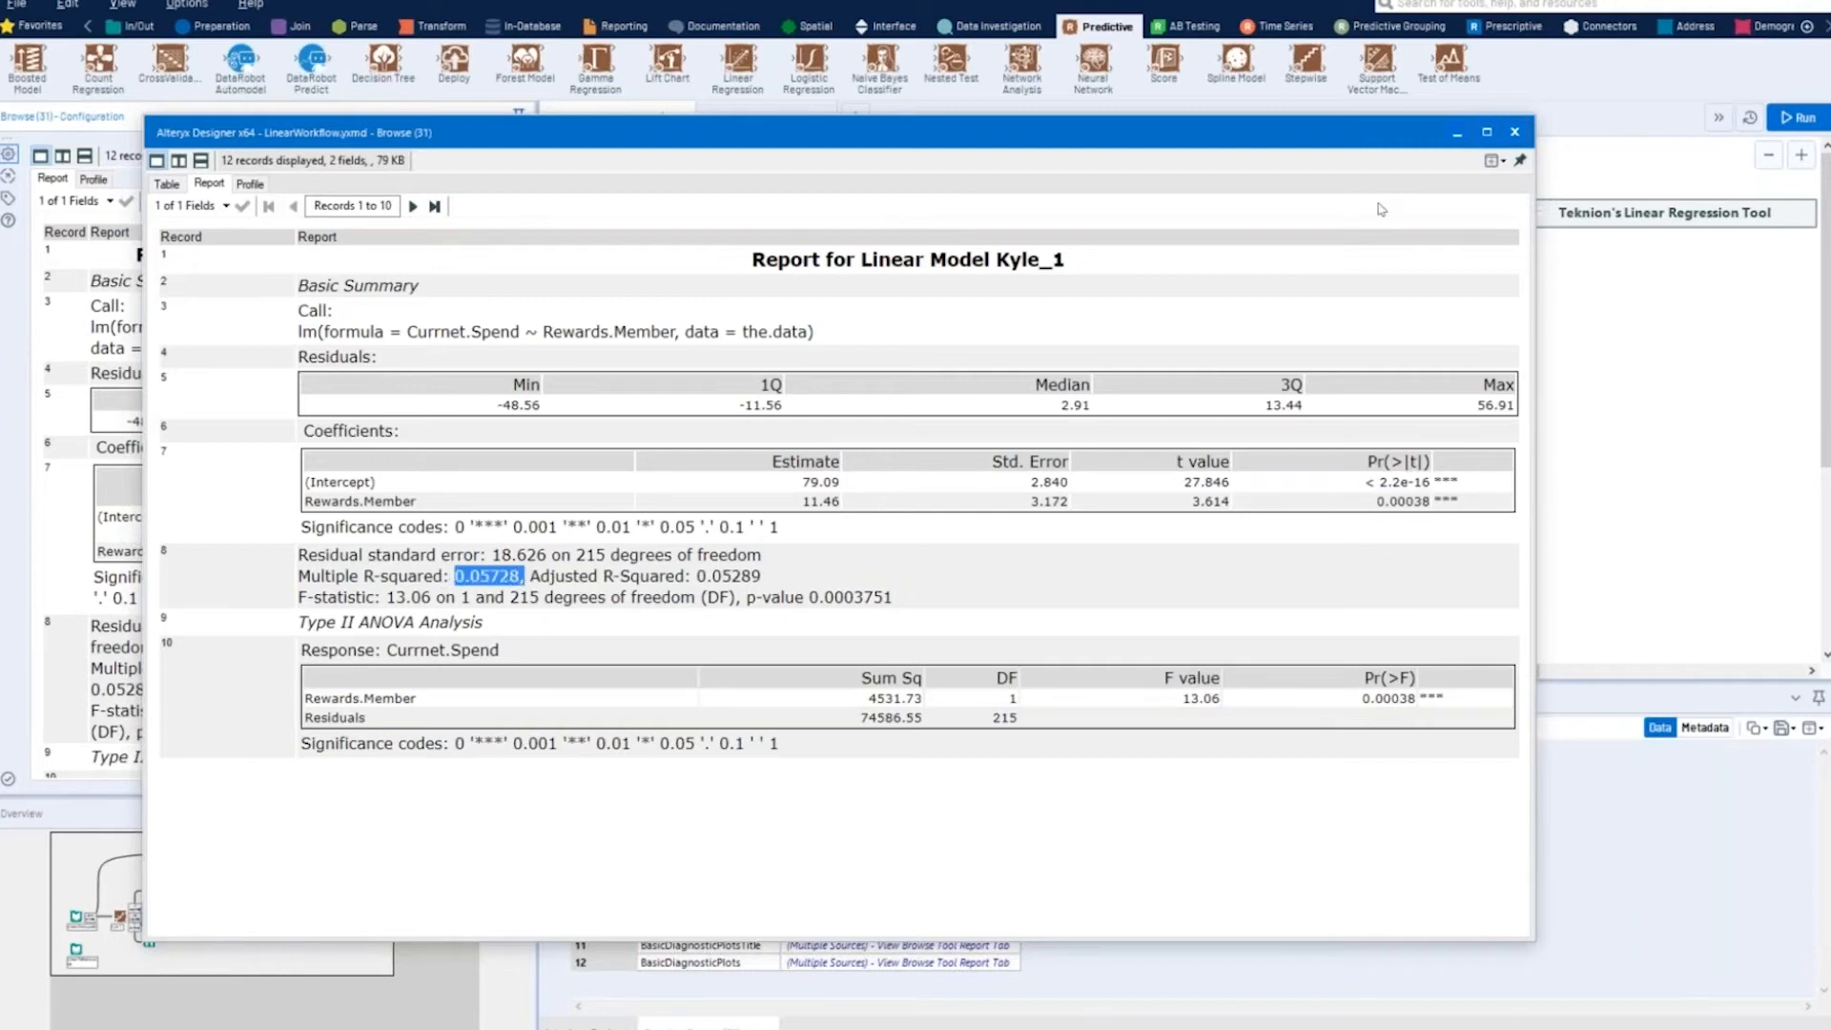
click(1514, 135)
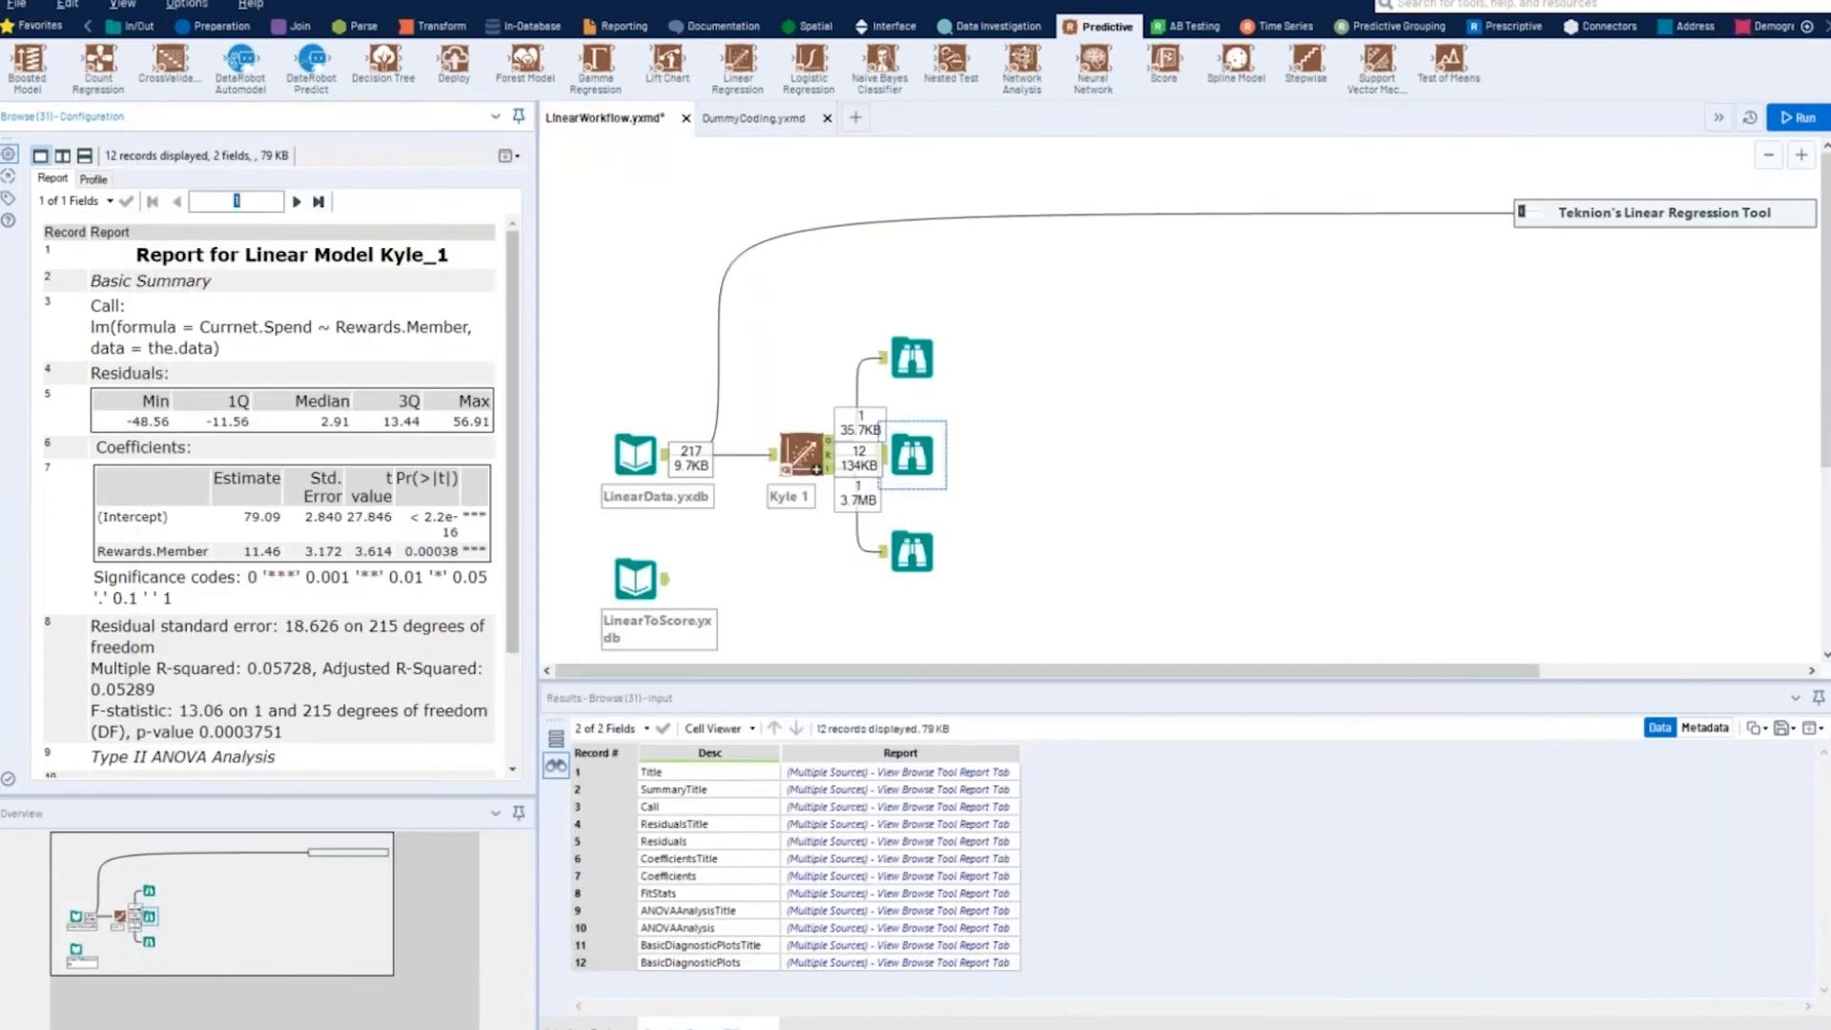
- Add Combined Income, Number of Credit Cards and Age as predictors in the Linear Regression tool and run the workflow
click(801, 453)
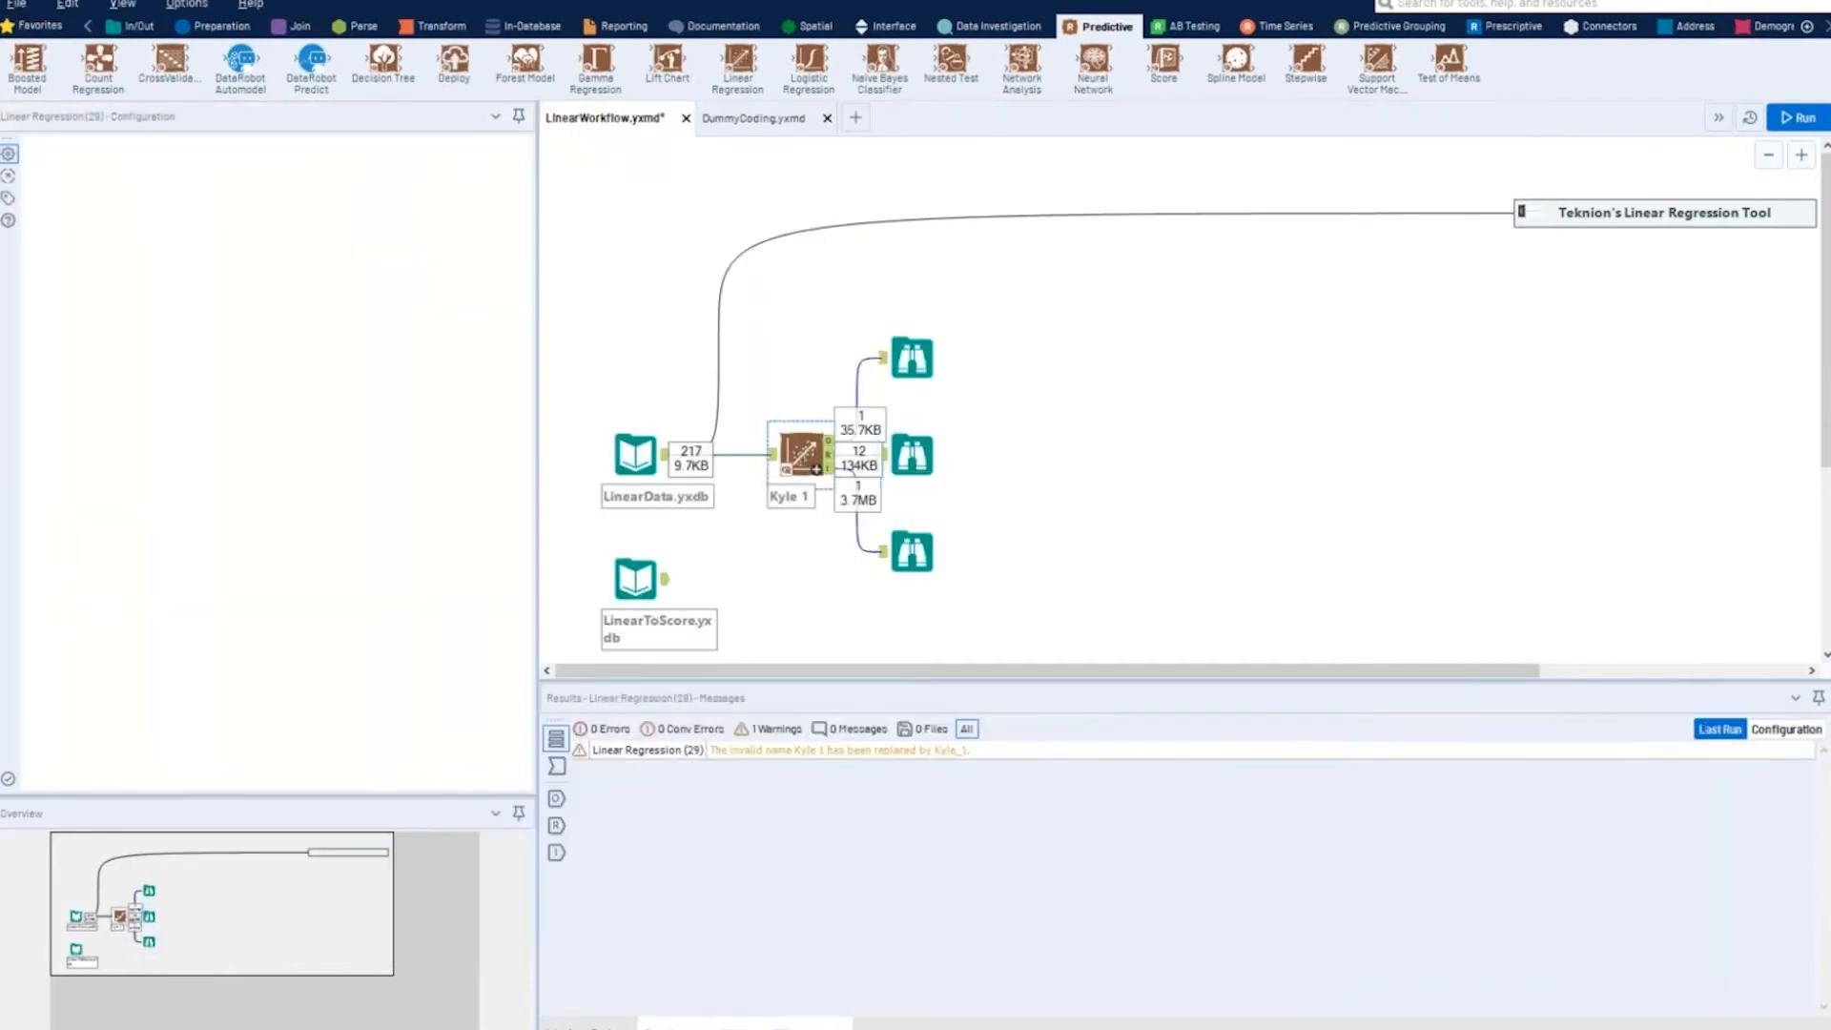
click(47, 413)
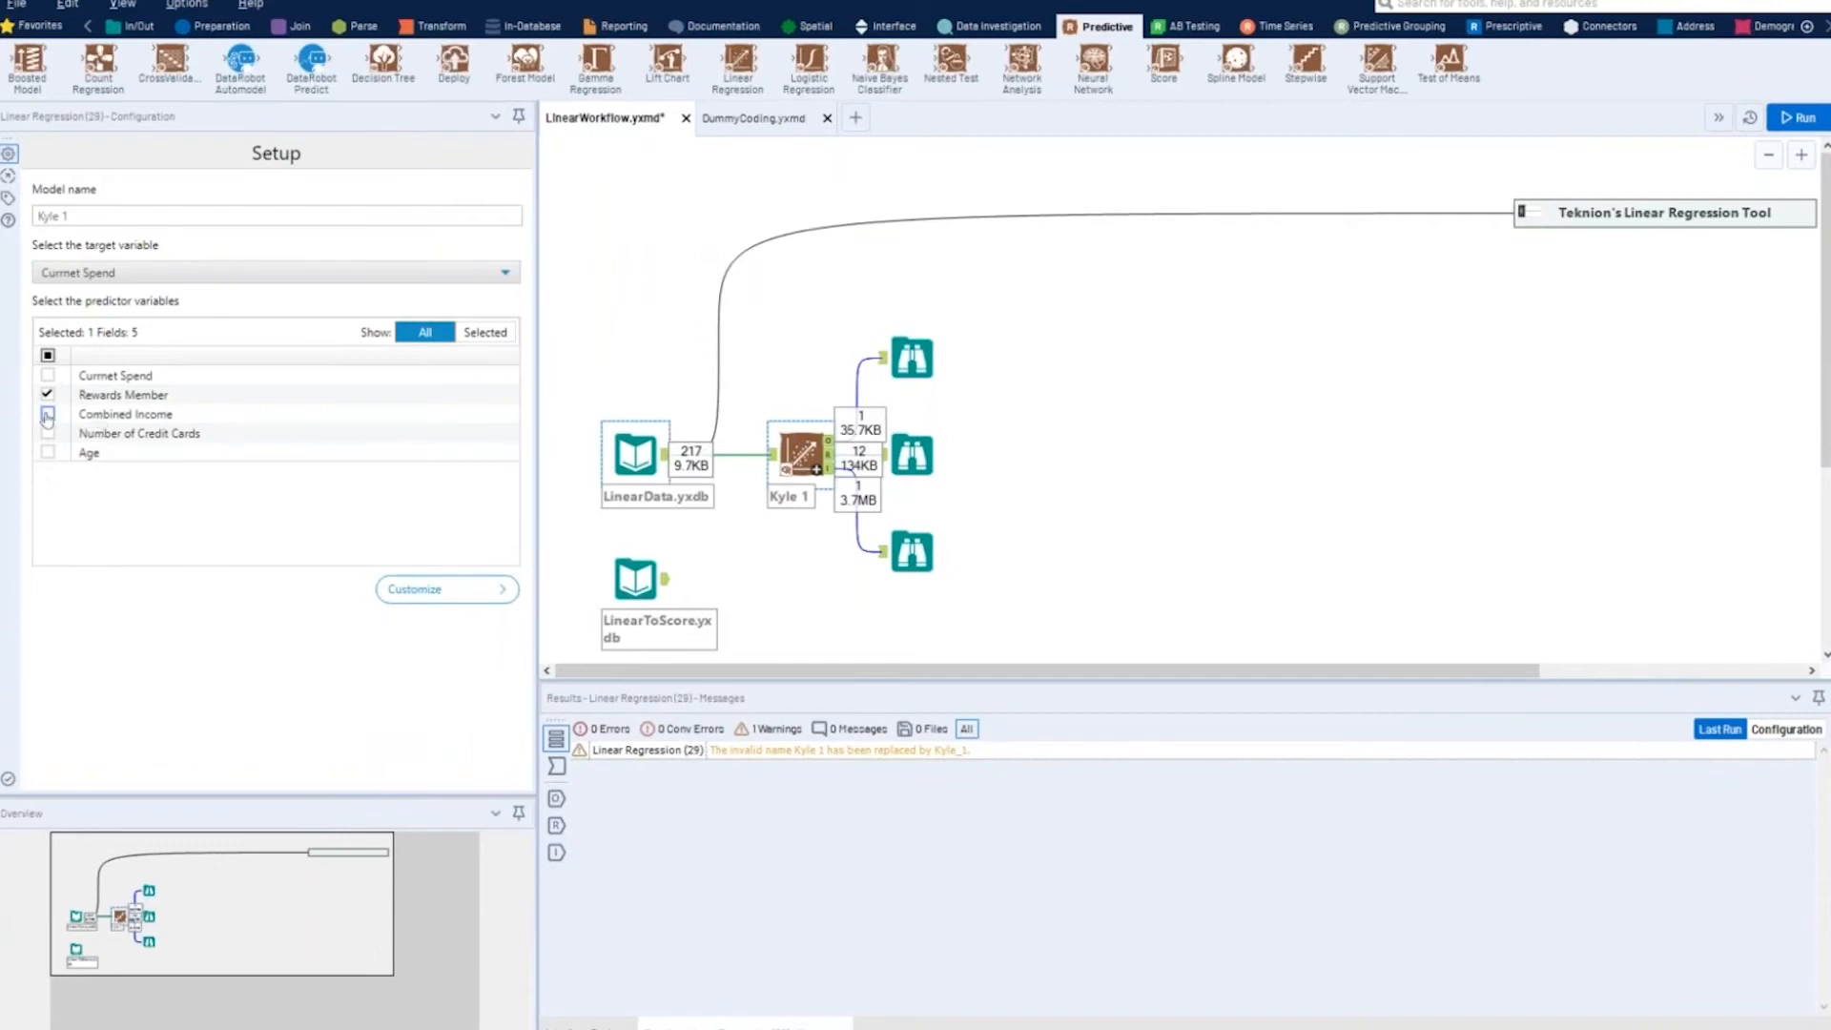
click(48, 432)
click(47, 453)
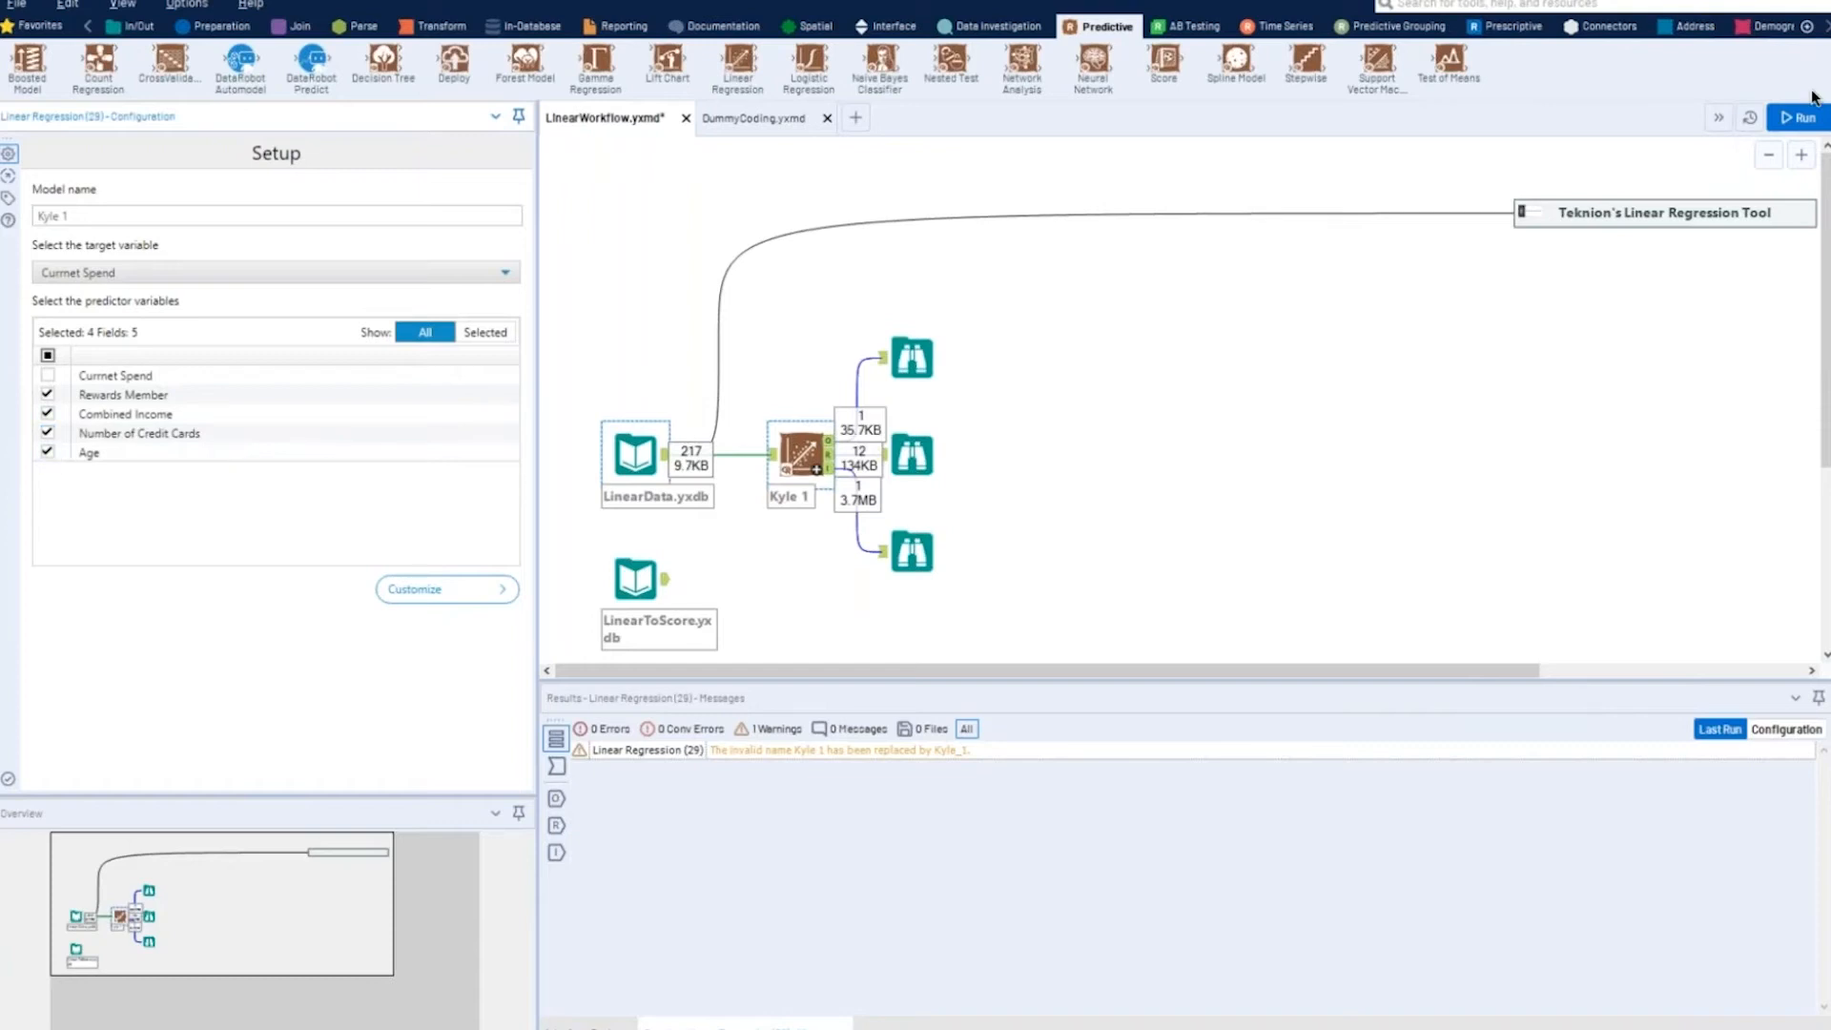
click(1797, 117)
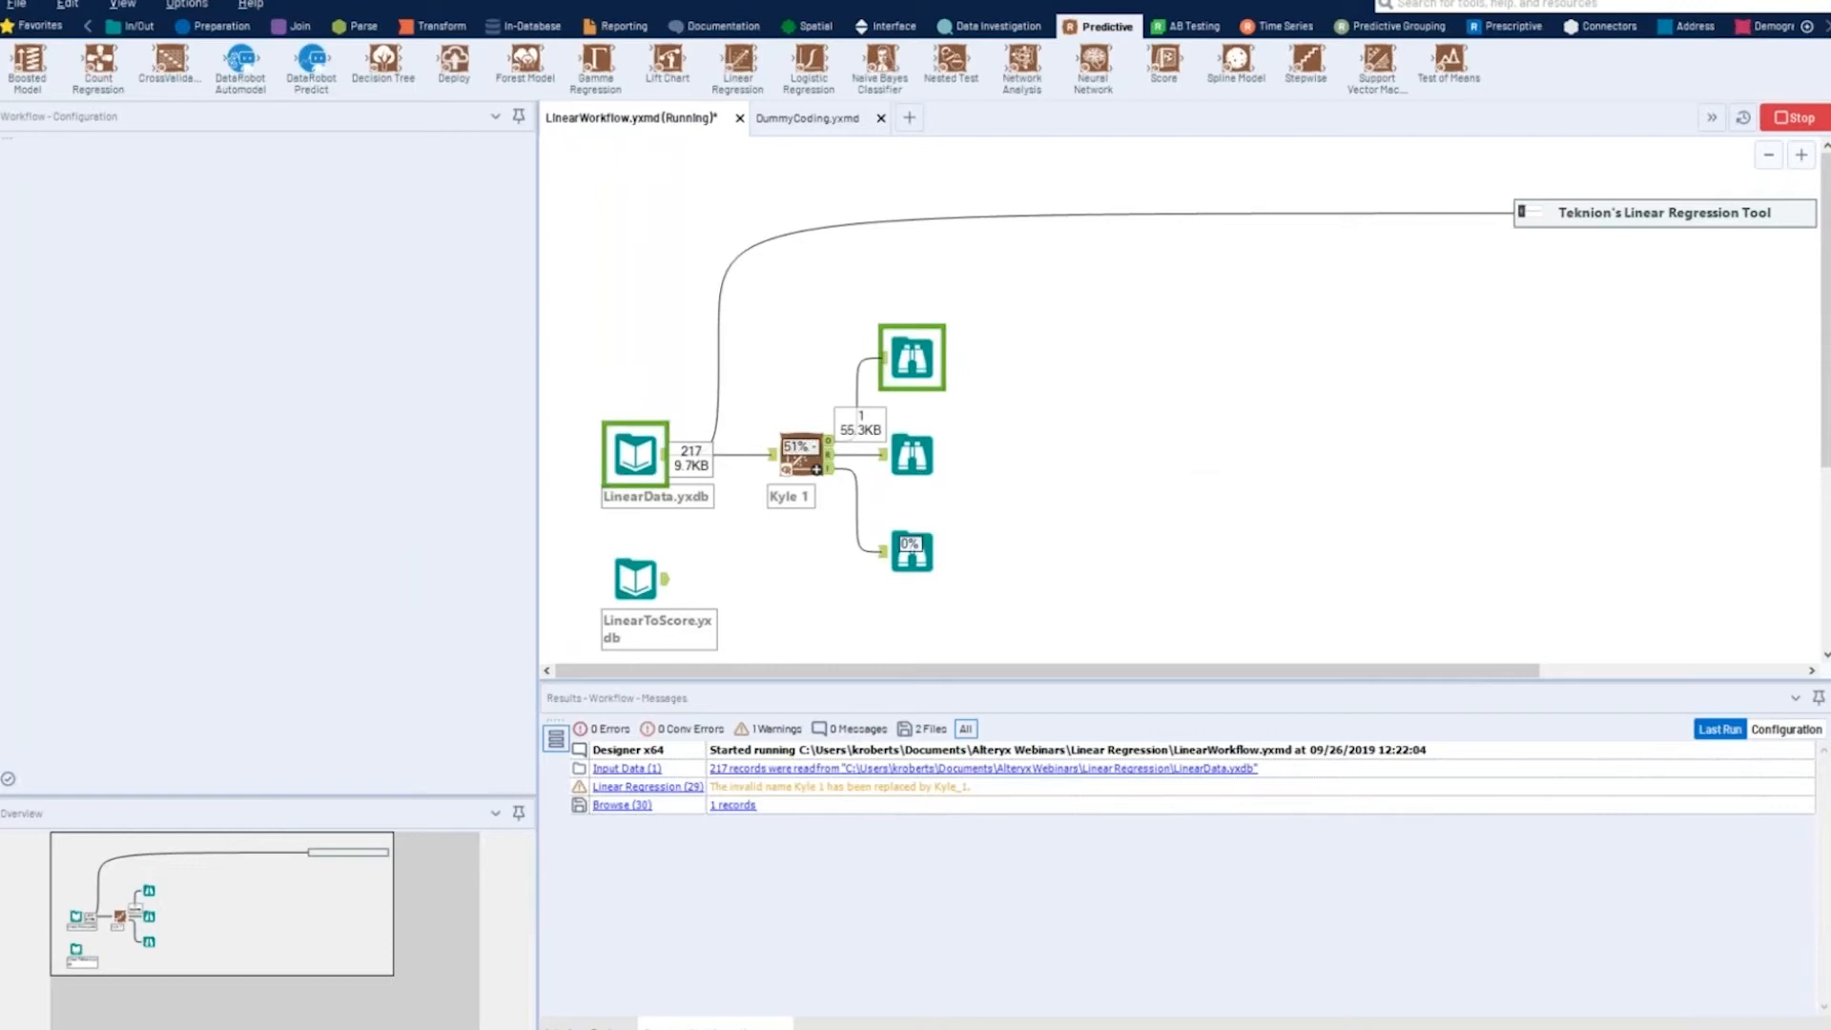
- Open all records of the rerun regression's report output in a new window
click(917, 460)
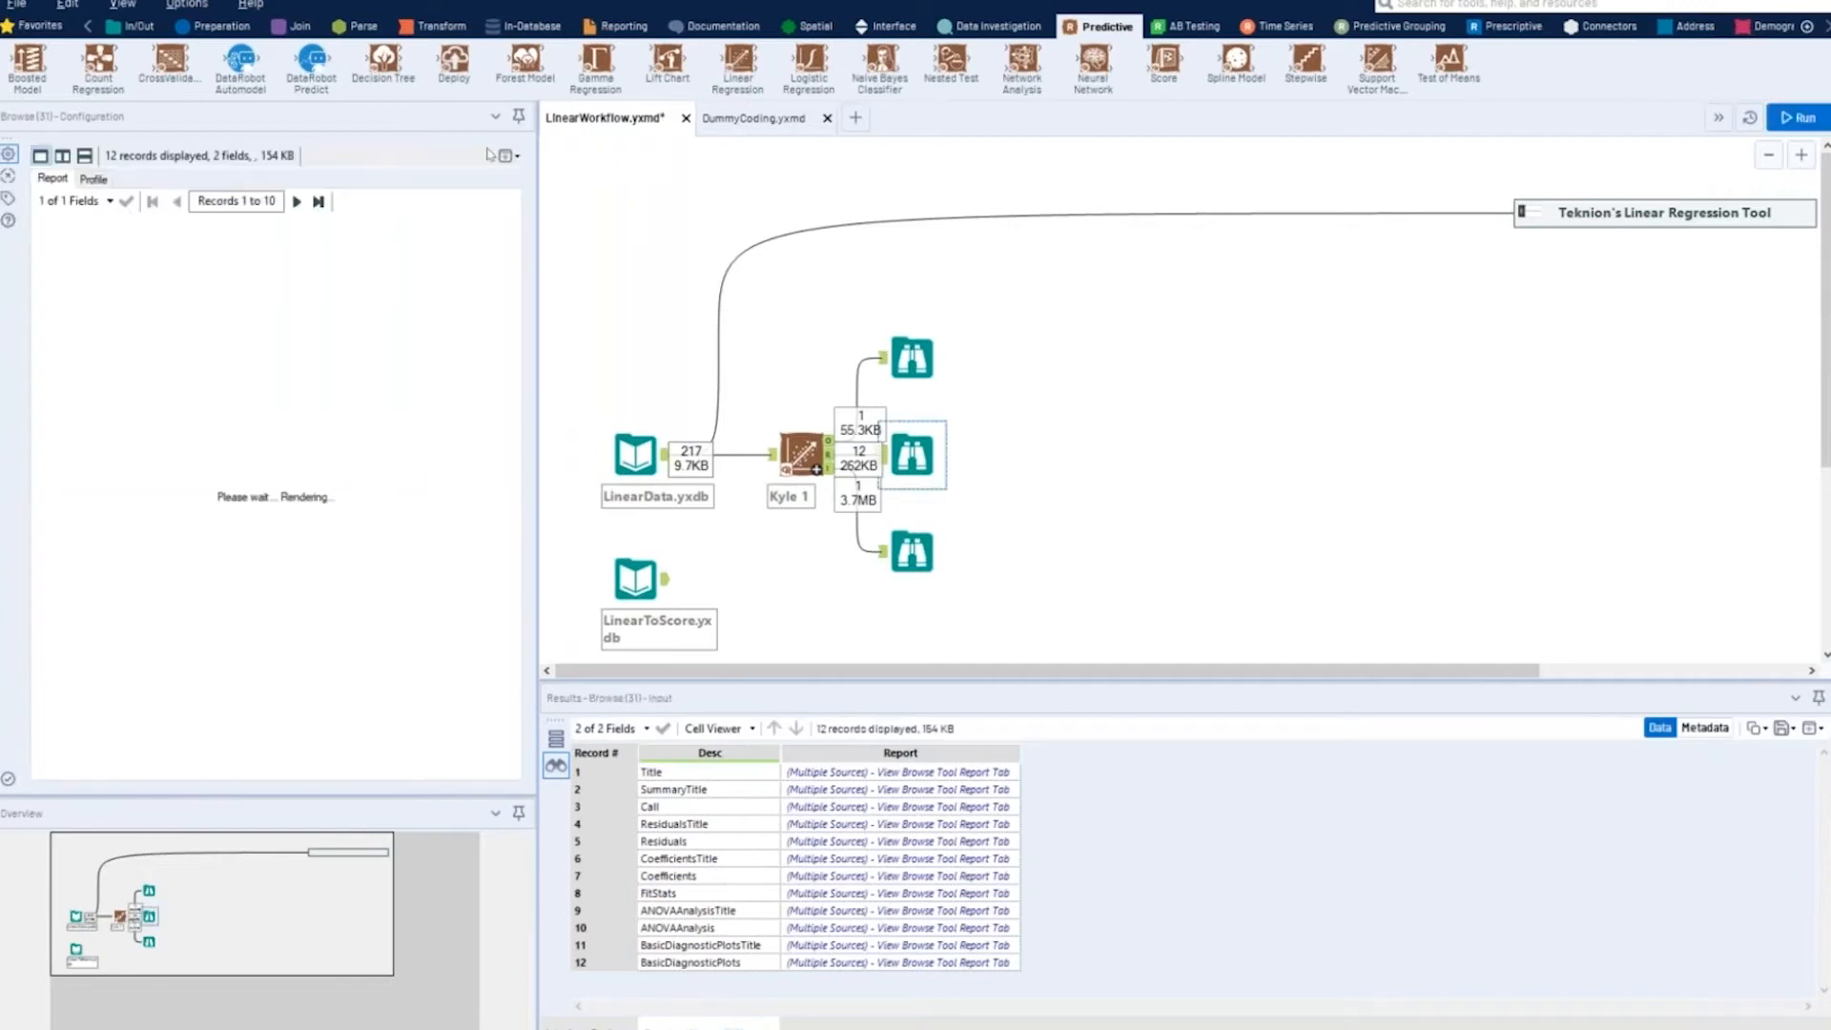
click(517, 158)
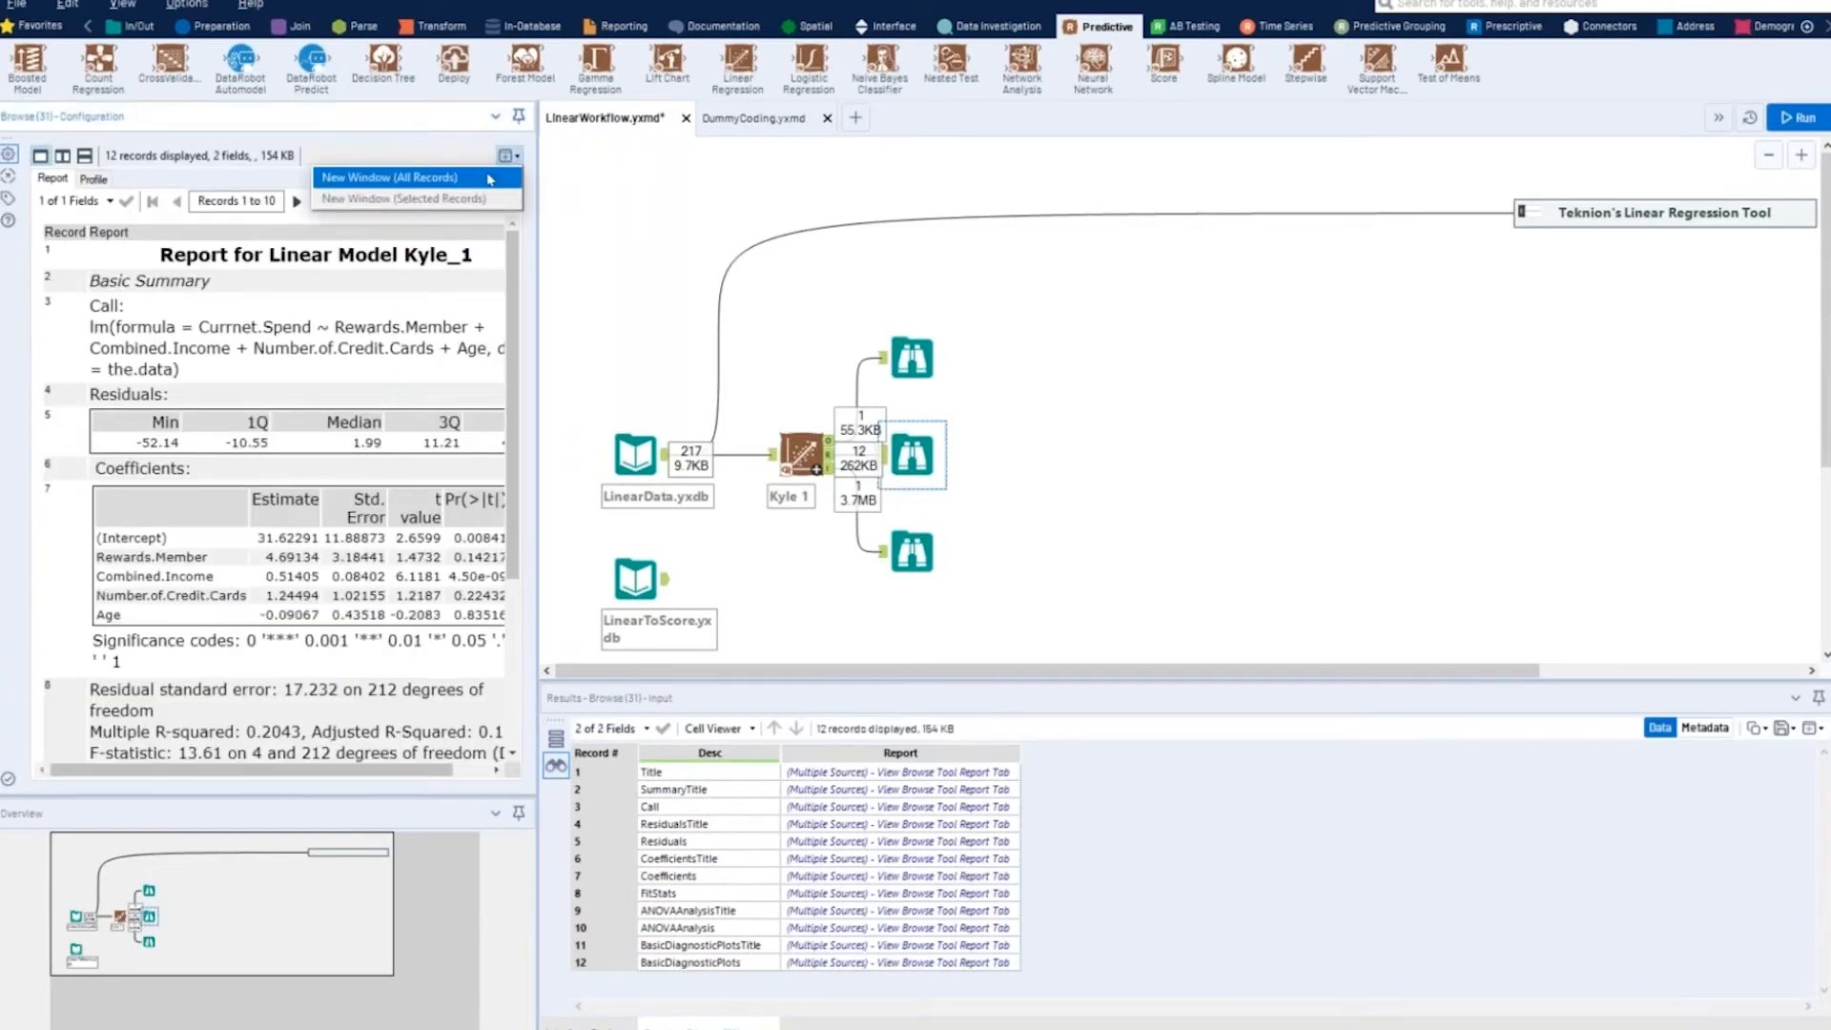
click(488, 180)
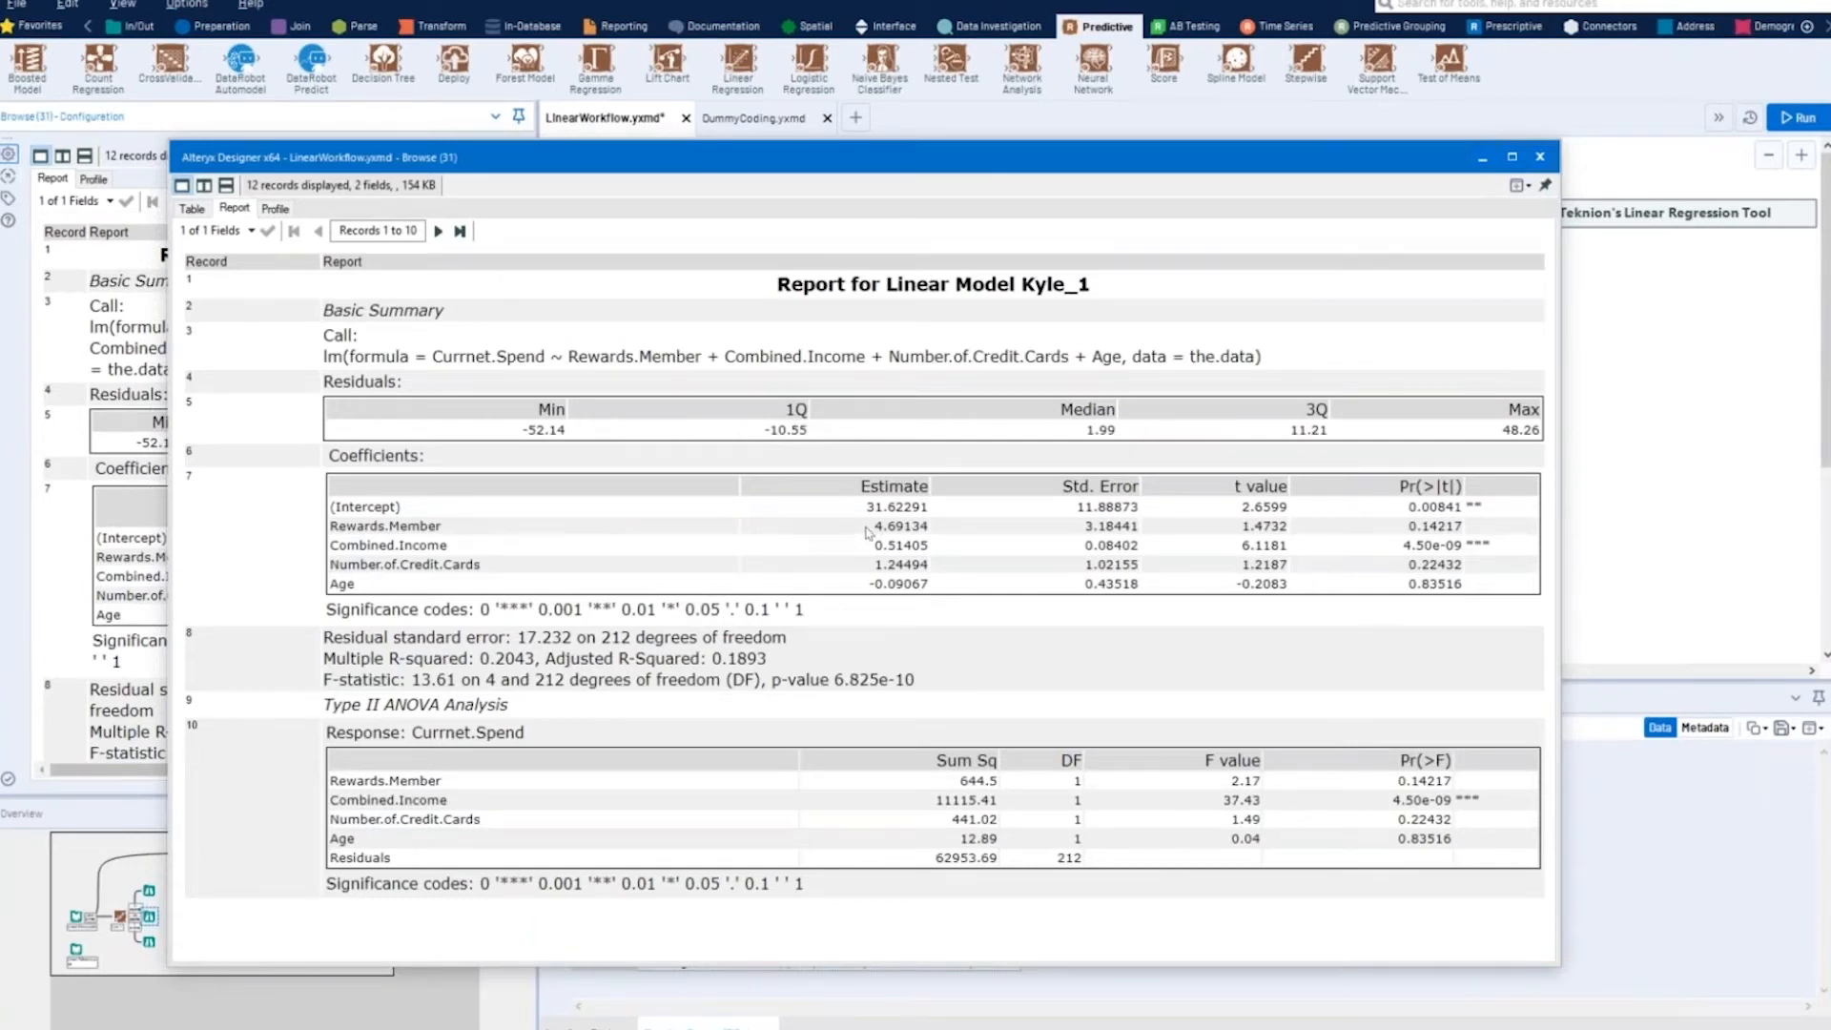
- Examine the Rewards.Member coefficient estimate and p-value among the four predictors in the model report
drag(874, 531, 915, 558)
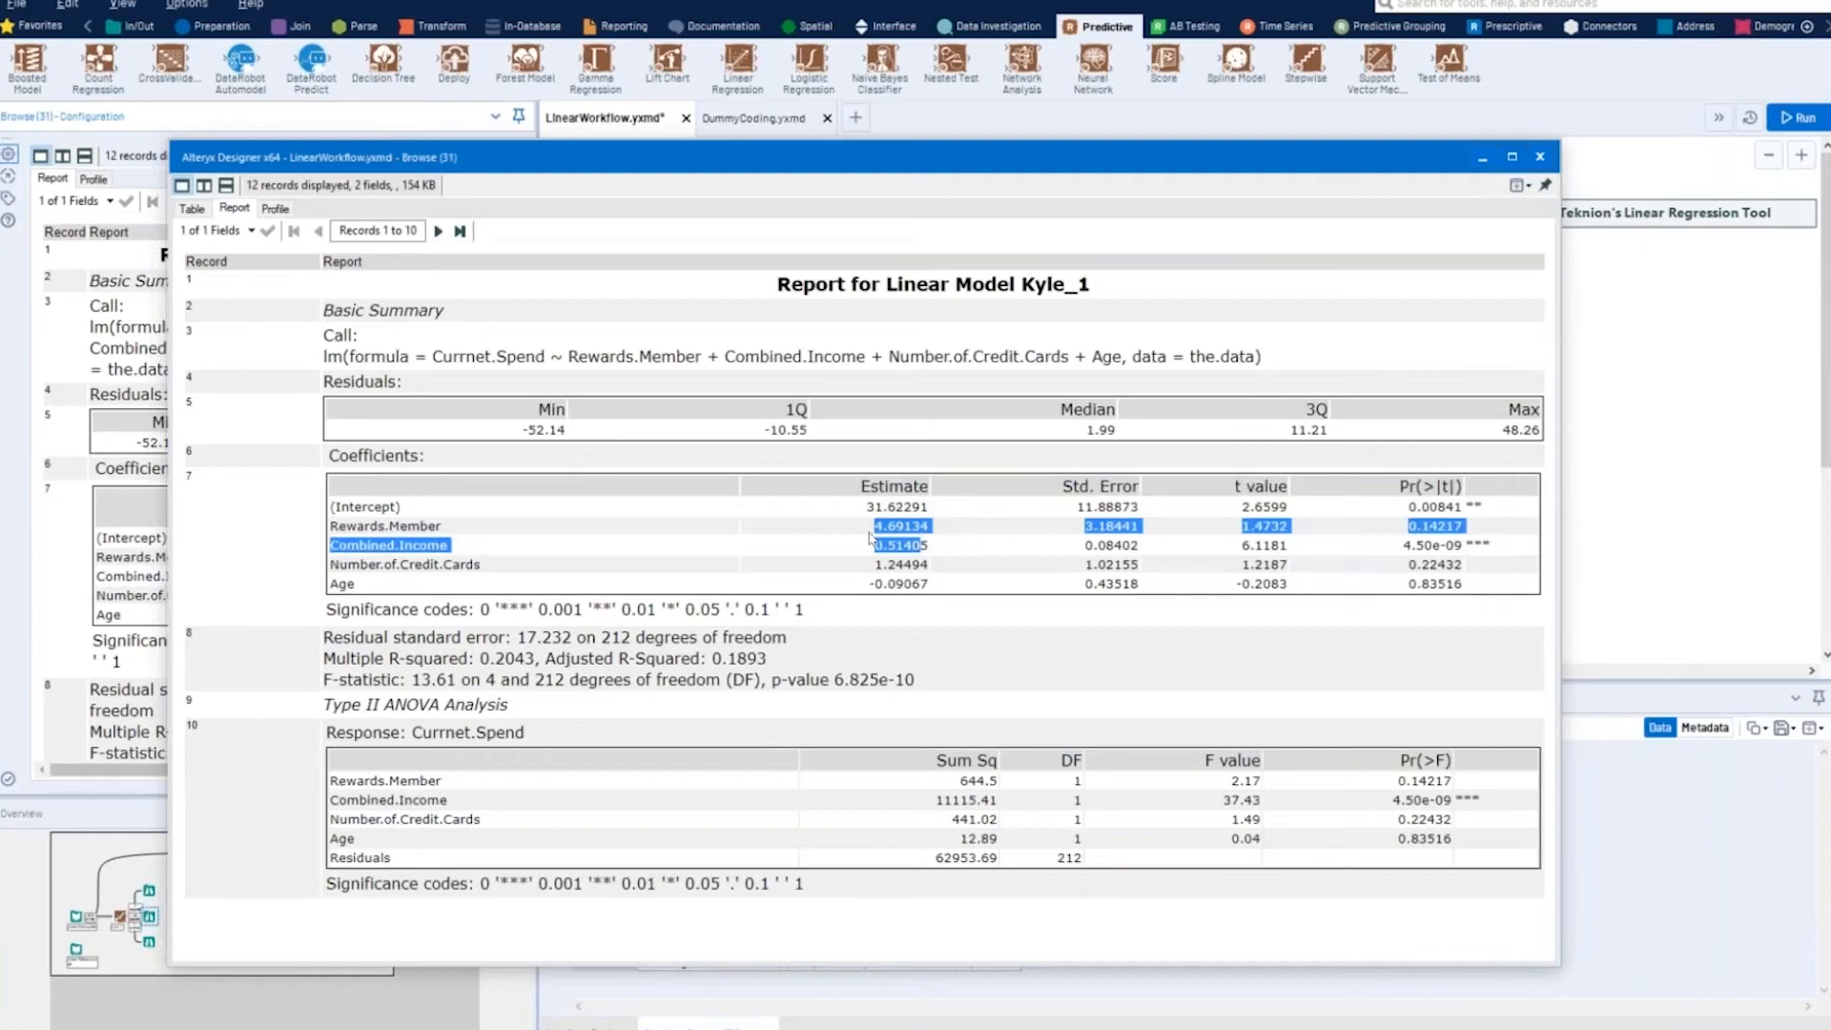
click(877, 526)
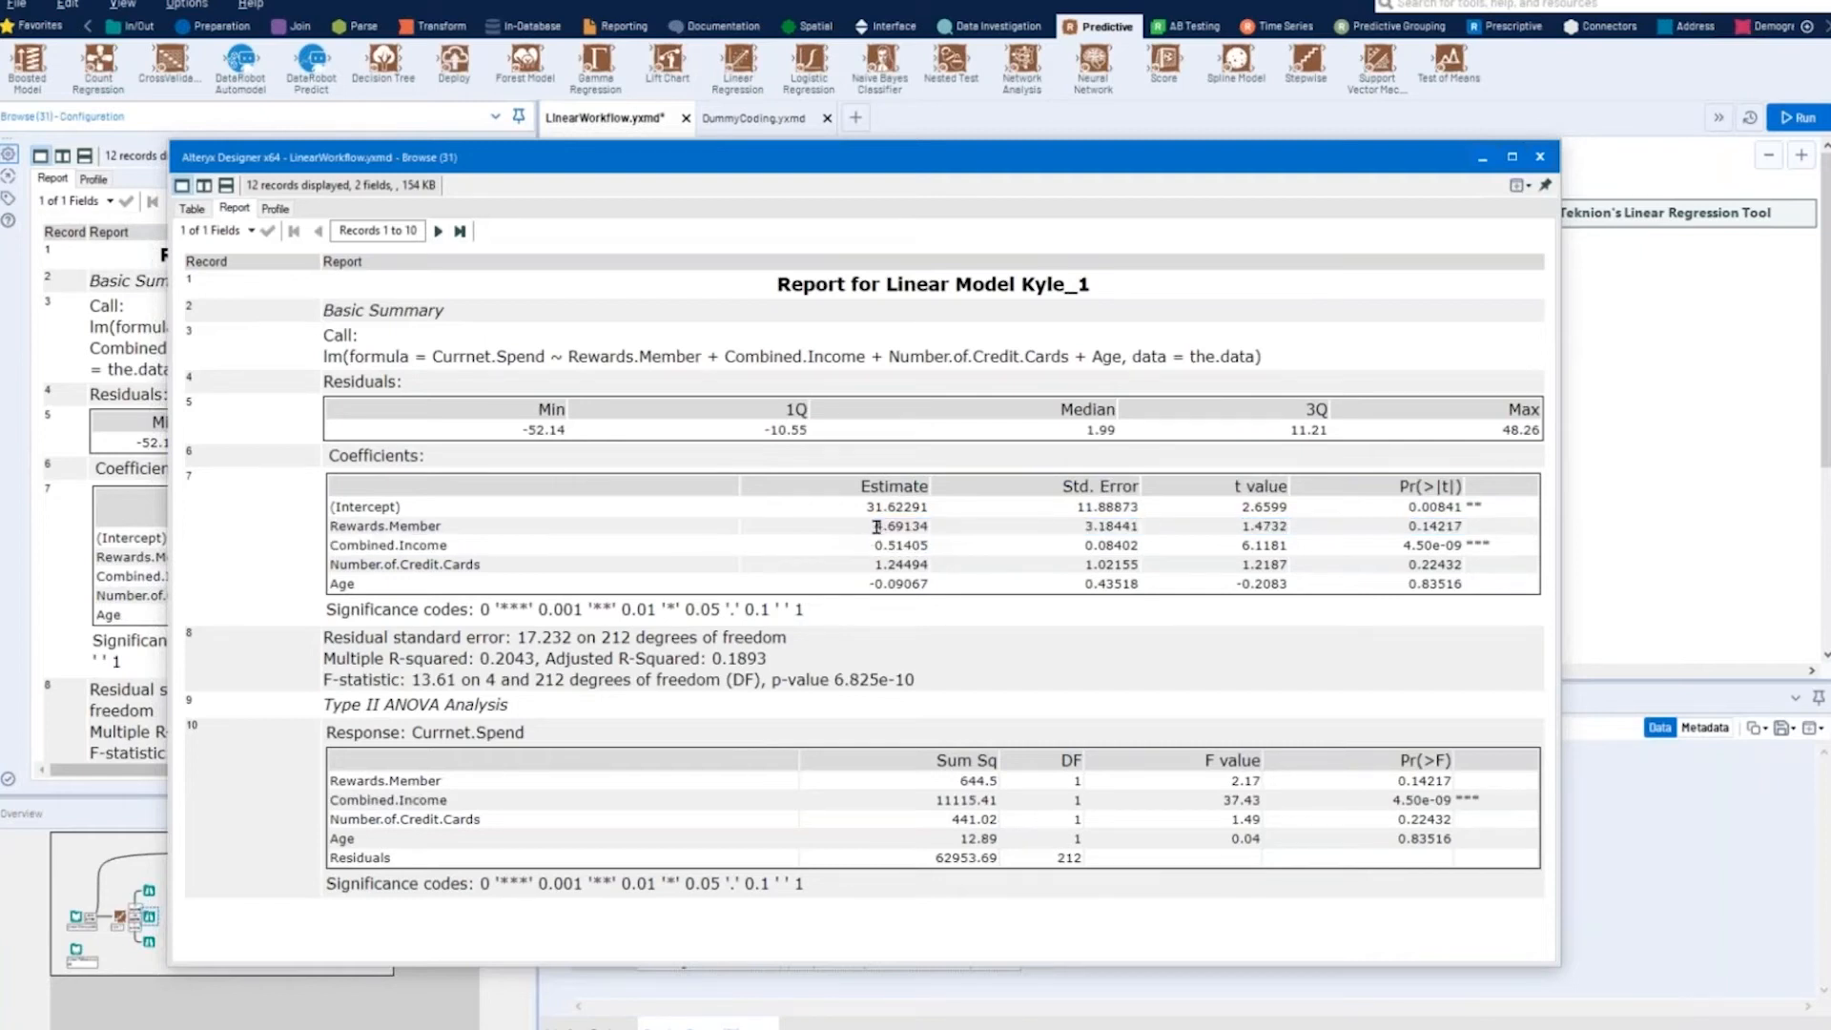
drag(876, 526, 916, 532)
click(478, 531)
drag(332, 527, 410, 589)
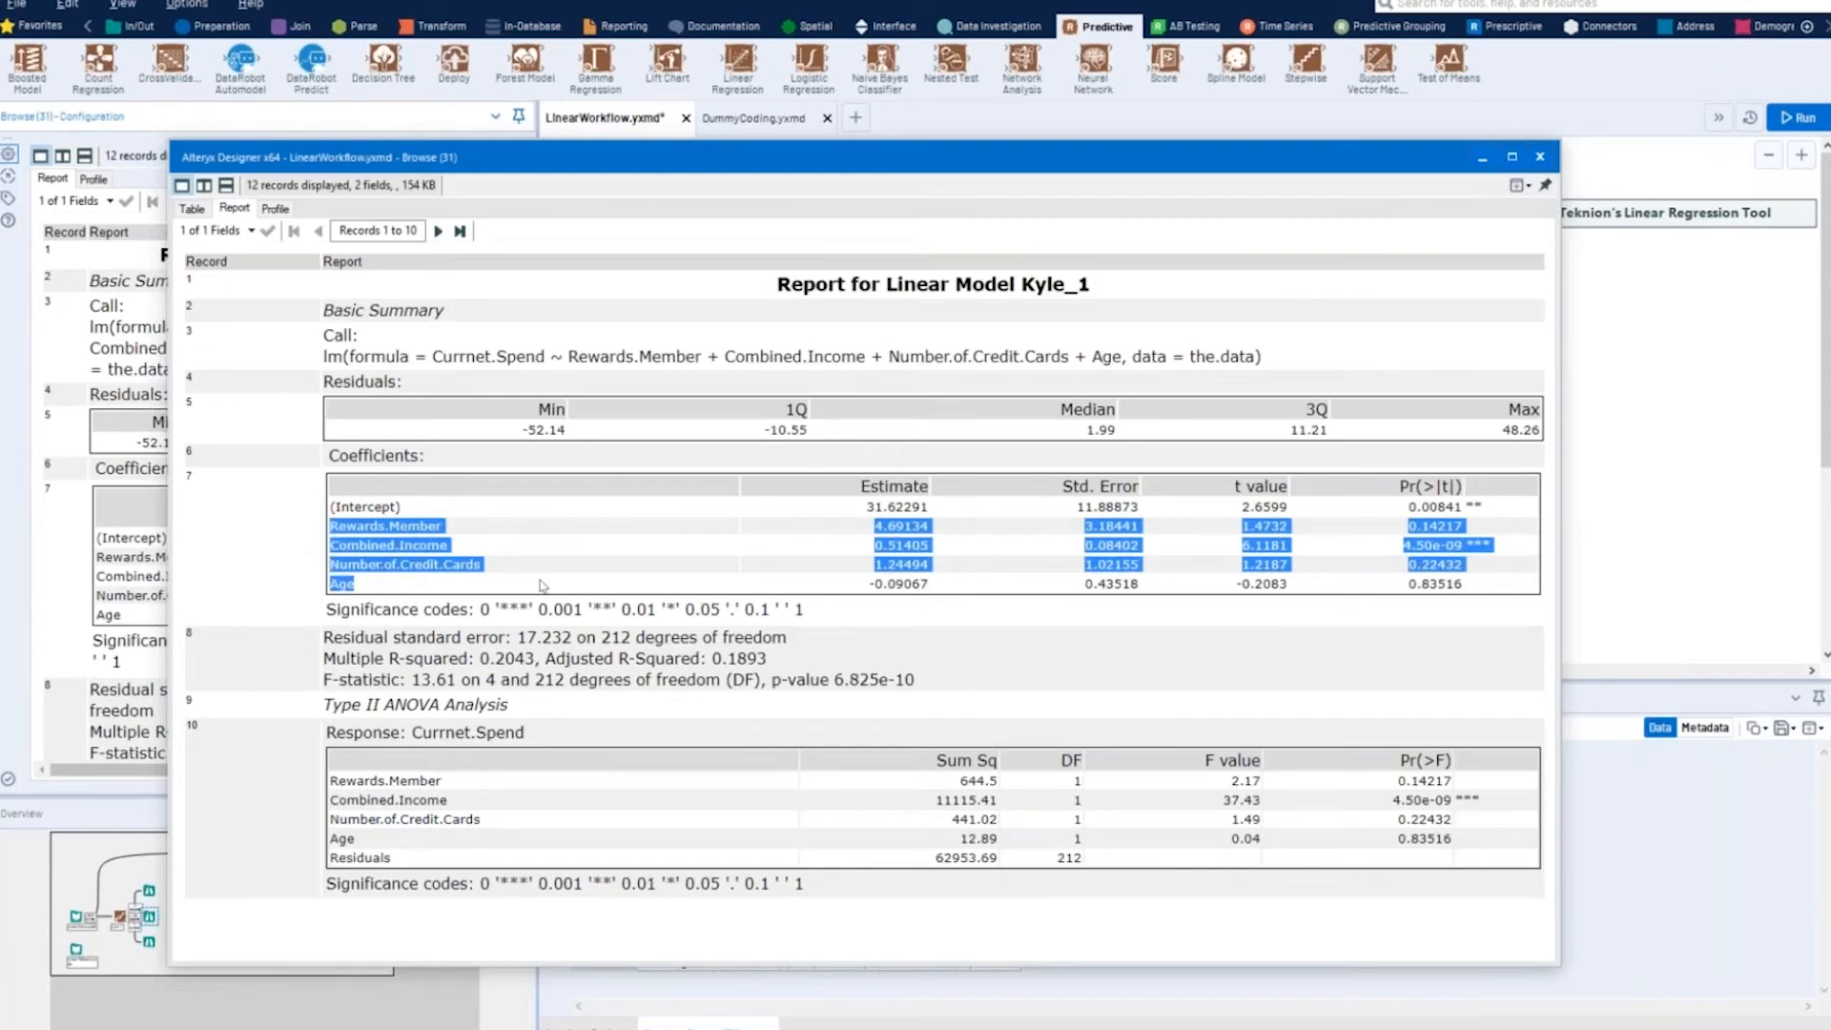
click(873, 520)
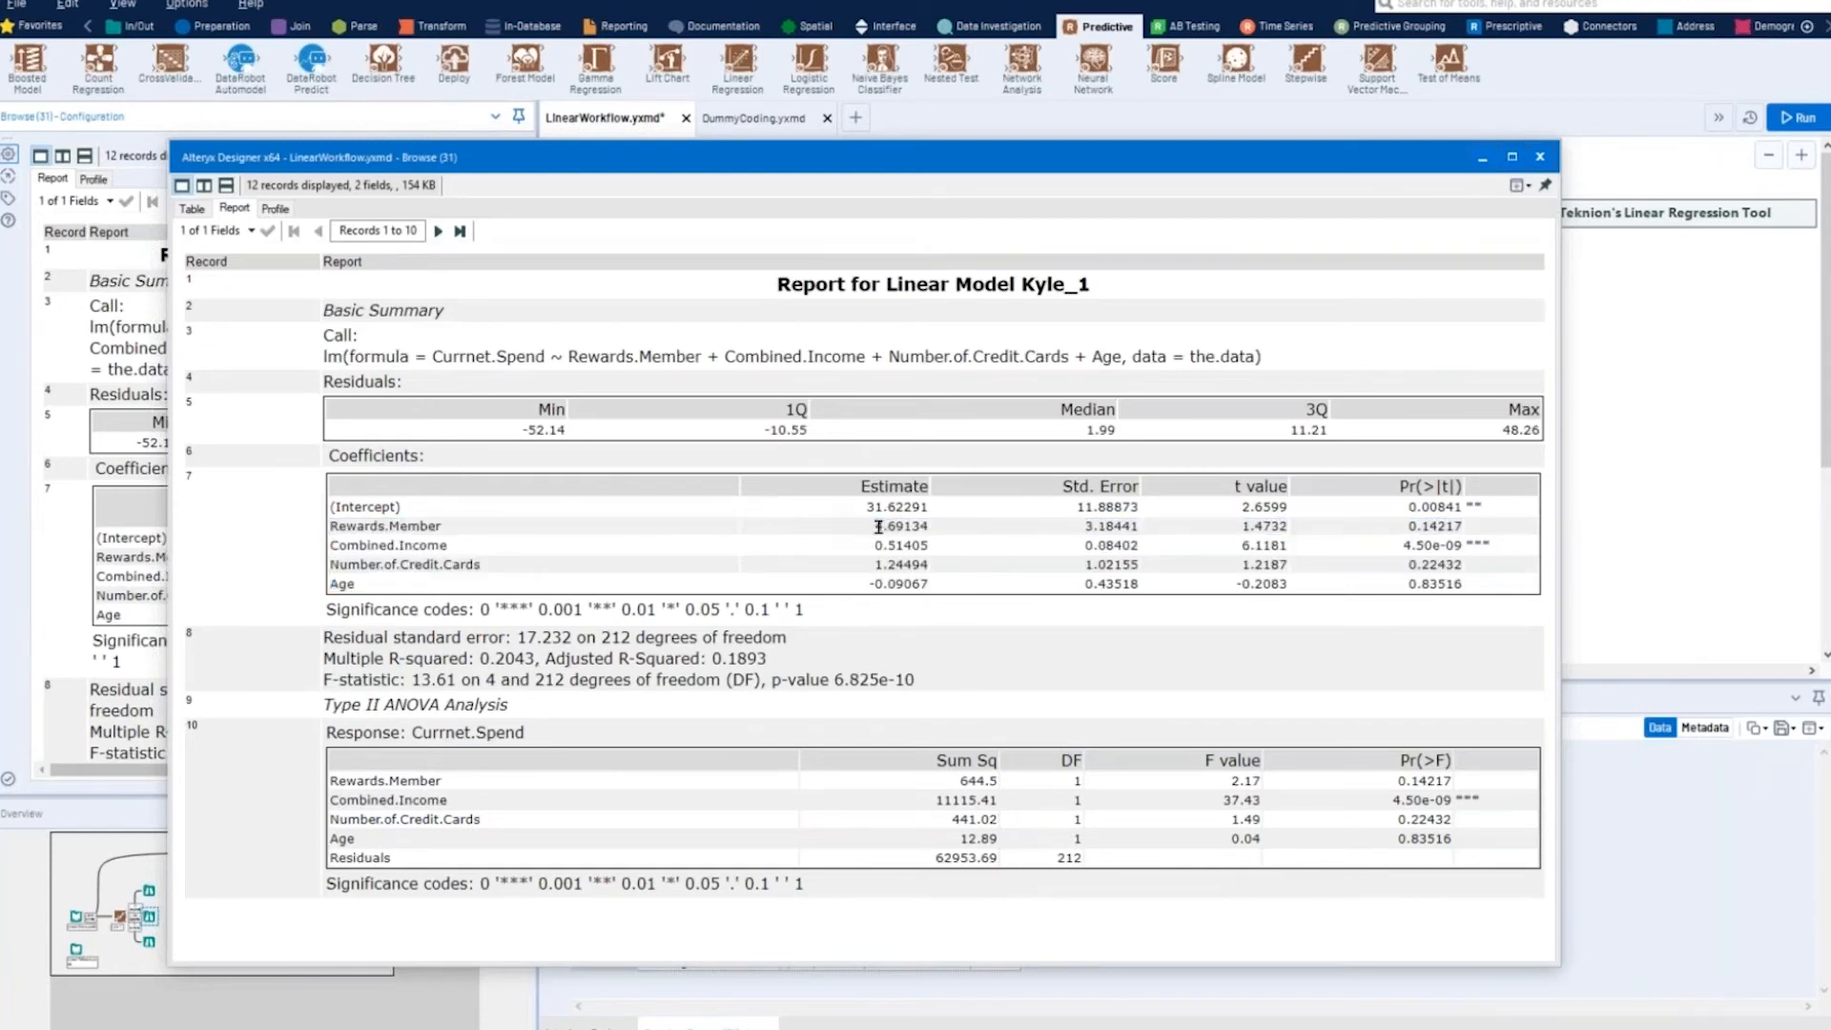
double_click(917, 525)
drag(1409, 525, 1461, 526)
- Examine the Combined.Income coefficient estimate, p-value and significance code in the coefficients table
mouse_move(902, 544)
mouse_down()
mouse_move(874, 544)
mouse_move(914, 544)
mouse_up()
click(890, 546)
double_click(929, 546)
click(870, 549)
drag(1403, 545, 1468, 550)
click(332, 548)
drag(334, 545, 780, 575)
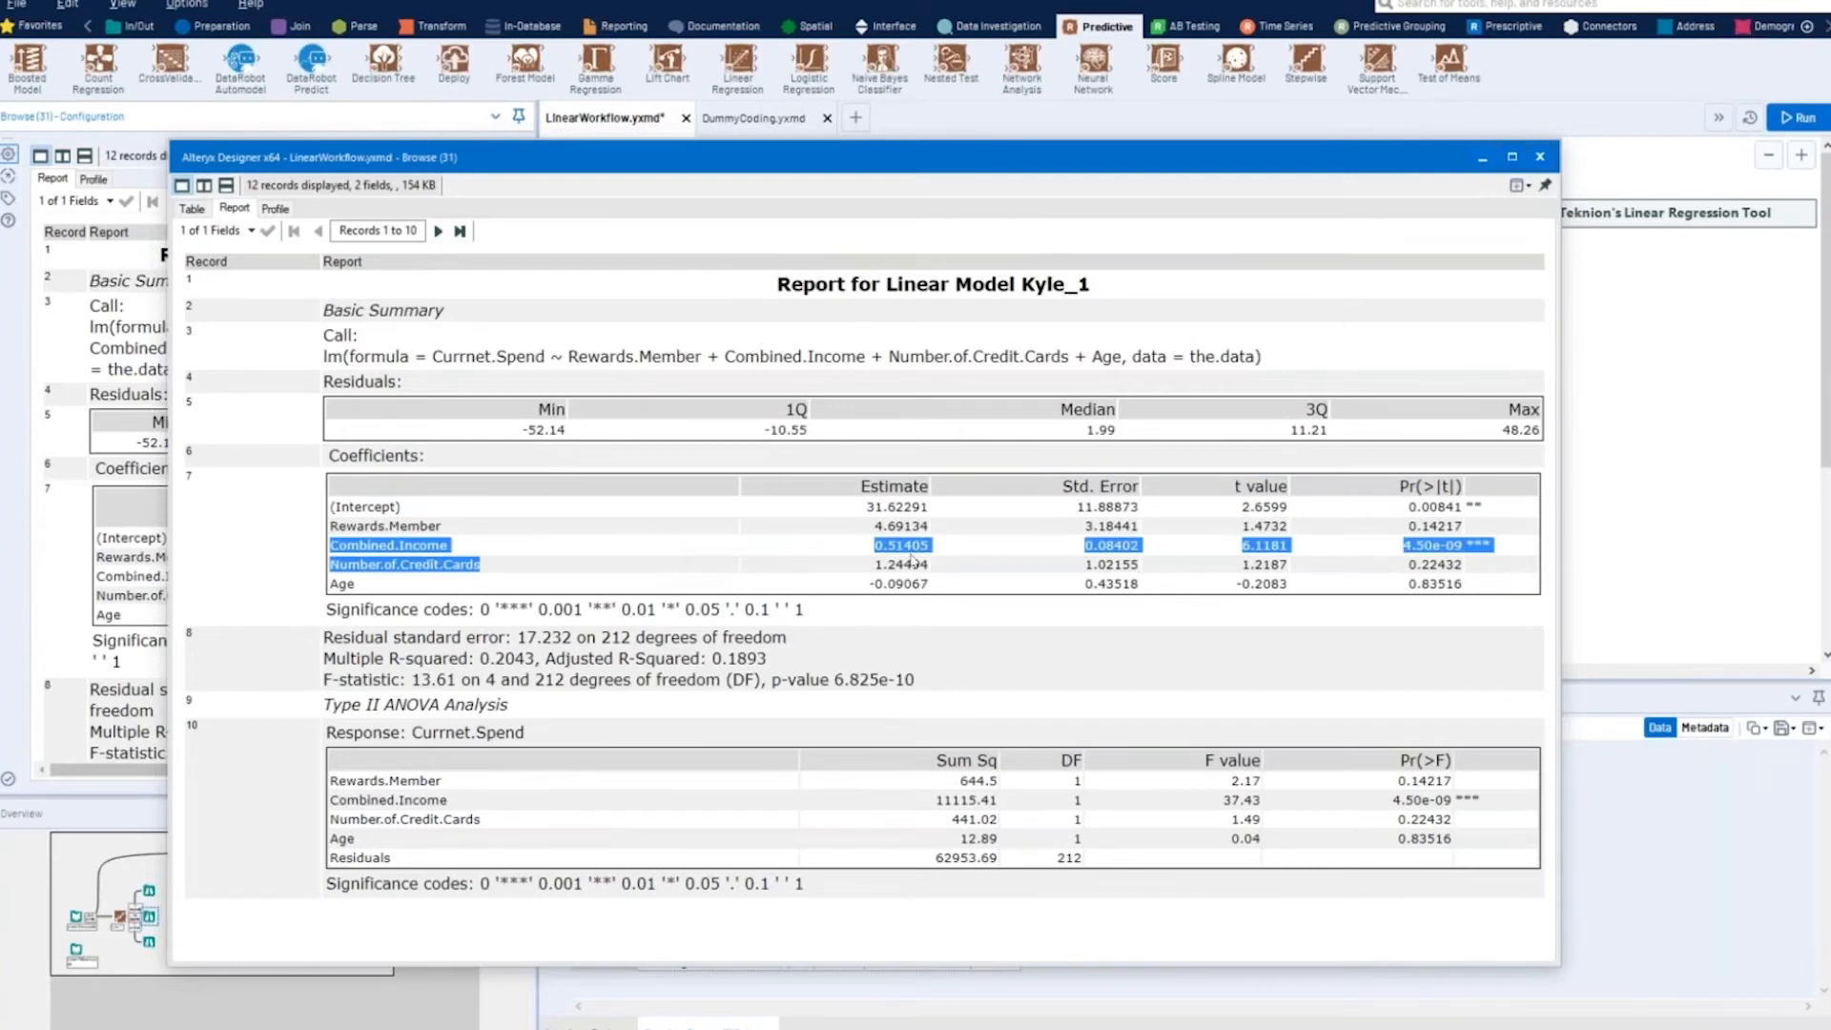
click(1483, 553)
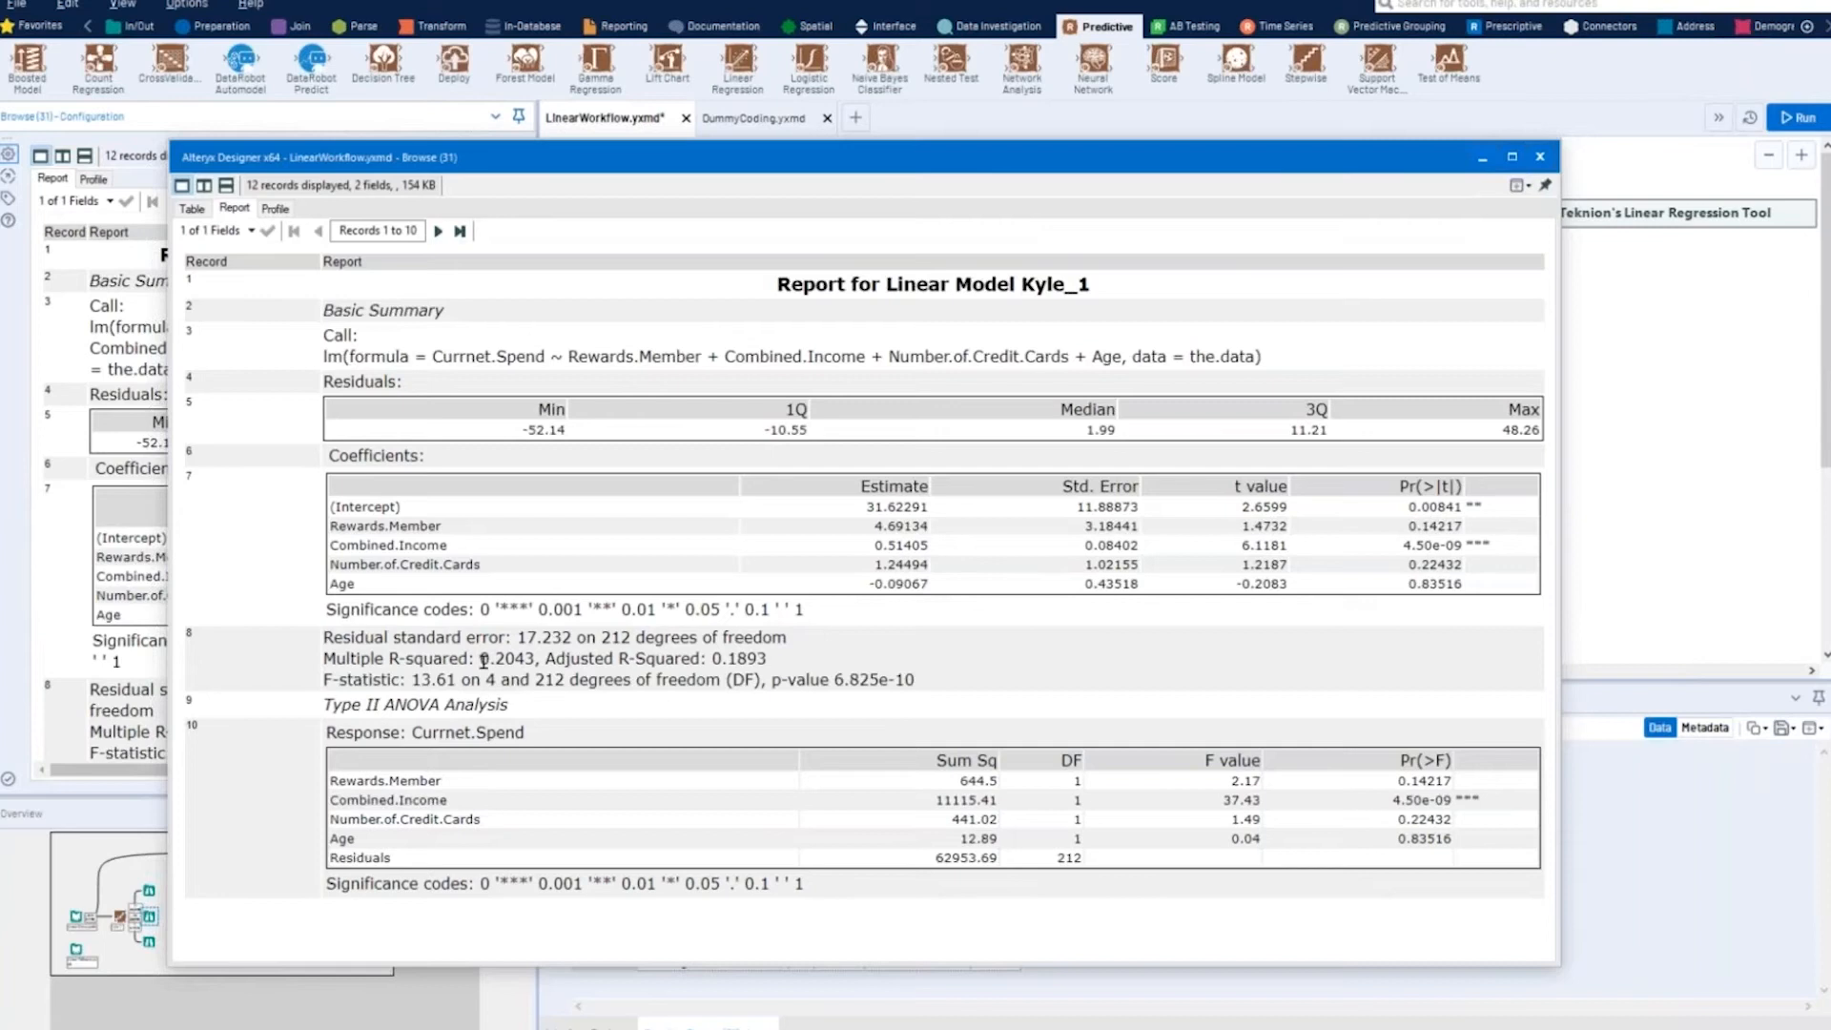
- Review the multiple R-squared and the Rewards.Member and Age coefficient results, and close the report window
drag(480, 658, 536, 658)
click(481, 547)
drag(1412, 527, 1461, 523)
click(1452, 533)
drag(875, 584, 927, 584)
drag(1409, 584, 1462, 585)
click(1421, 564)
click(1540, 158)
- Compare the fields of LinearData.yxdb and LinearToScore.yxdb with the Linear Regression tool's target and predictor setup
click(812, 464)
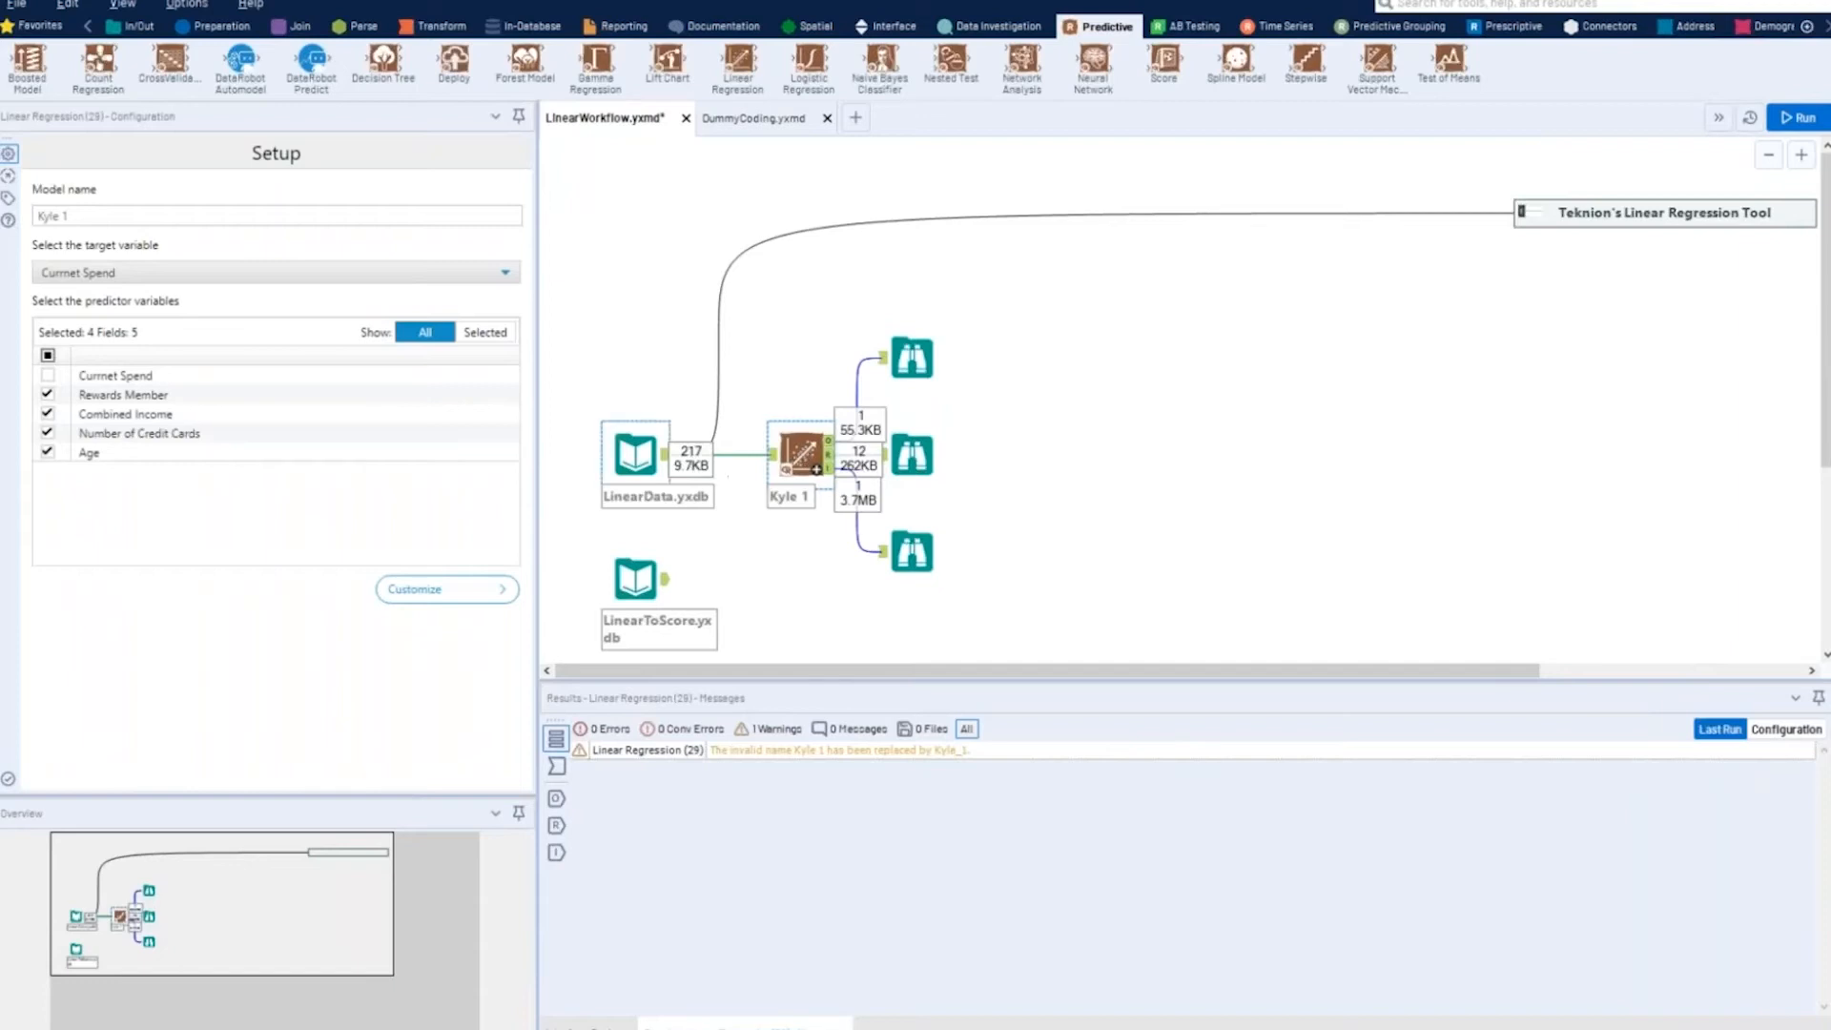
click(635, 455)
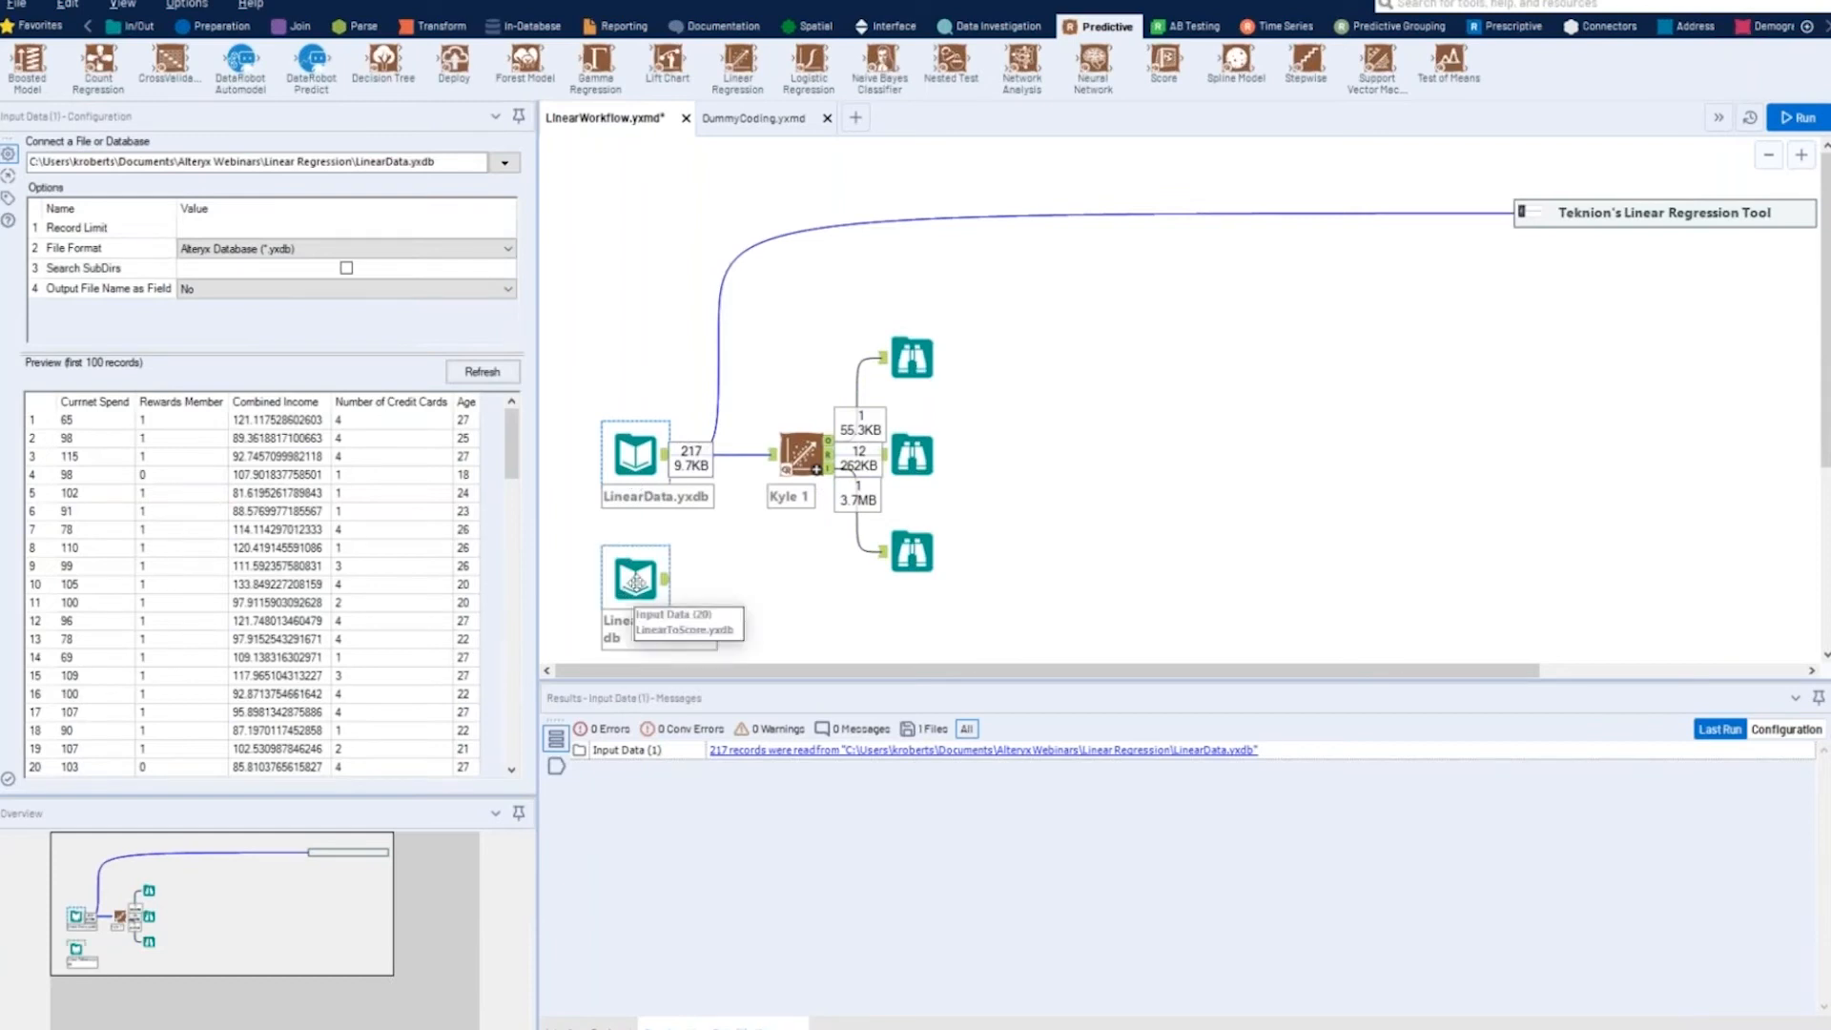
click(636, 581)
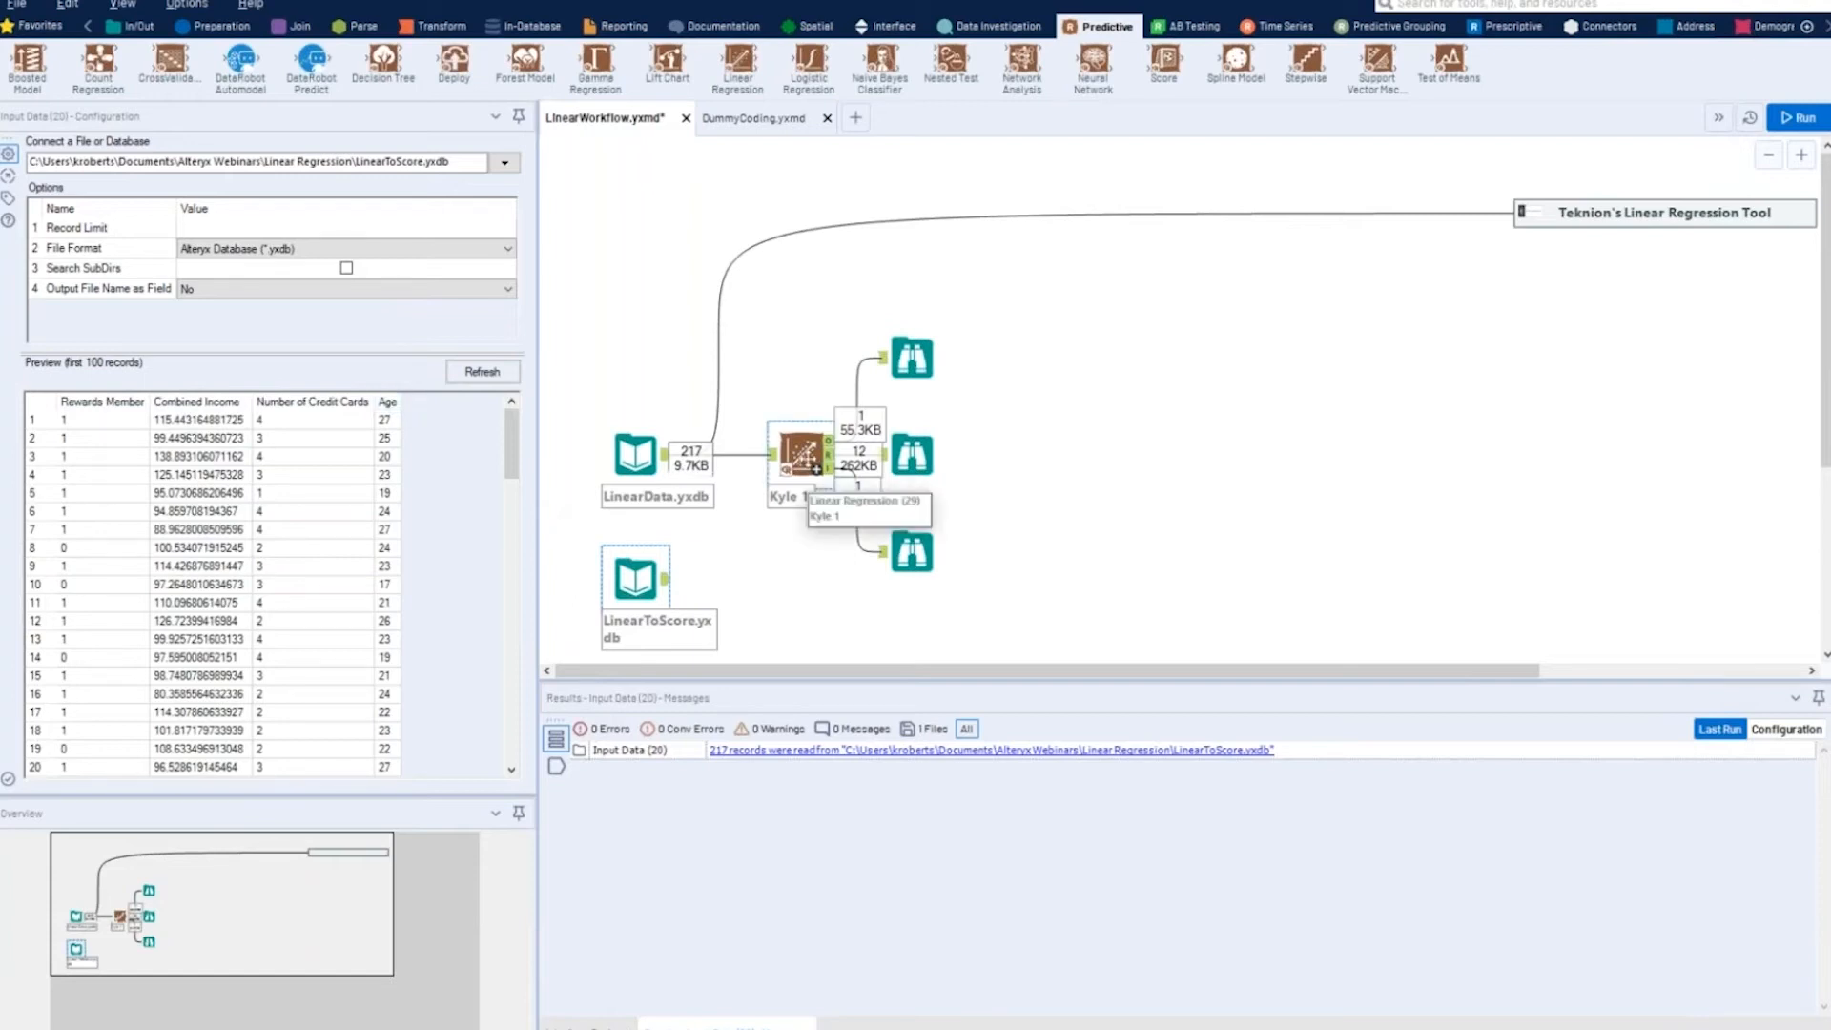
click(804, 455)
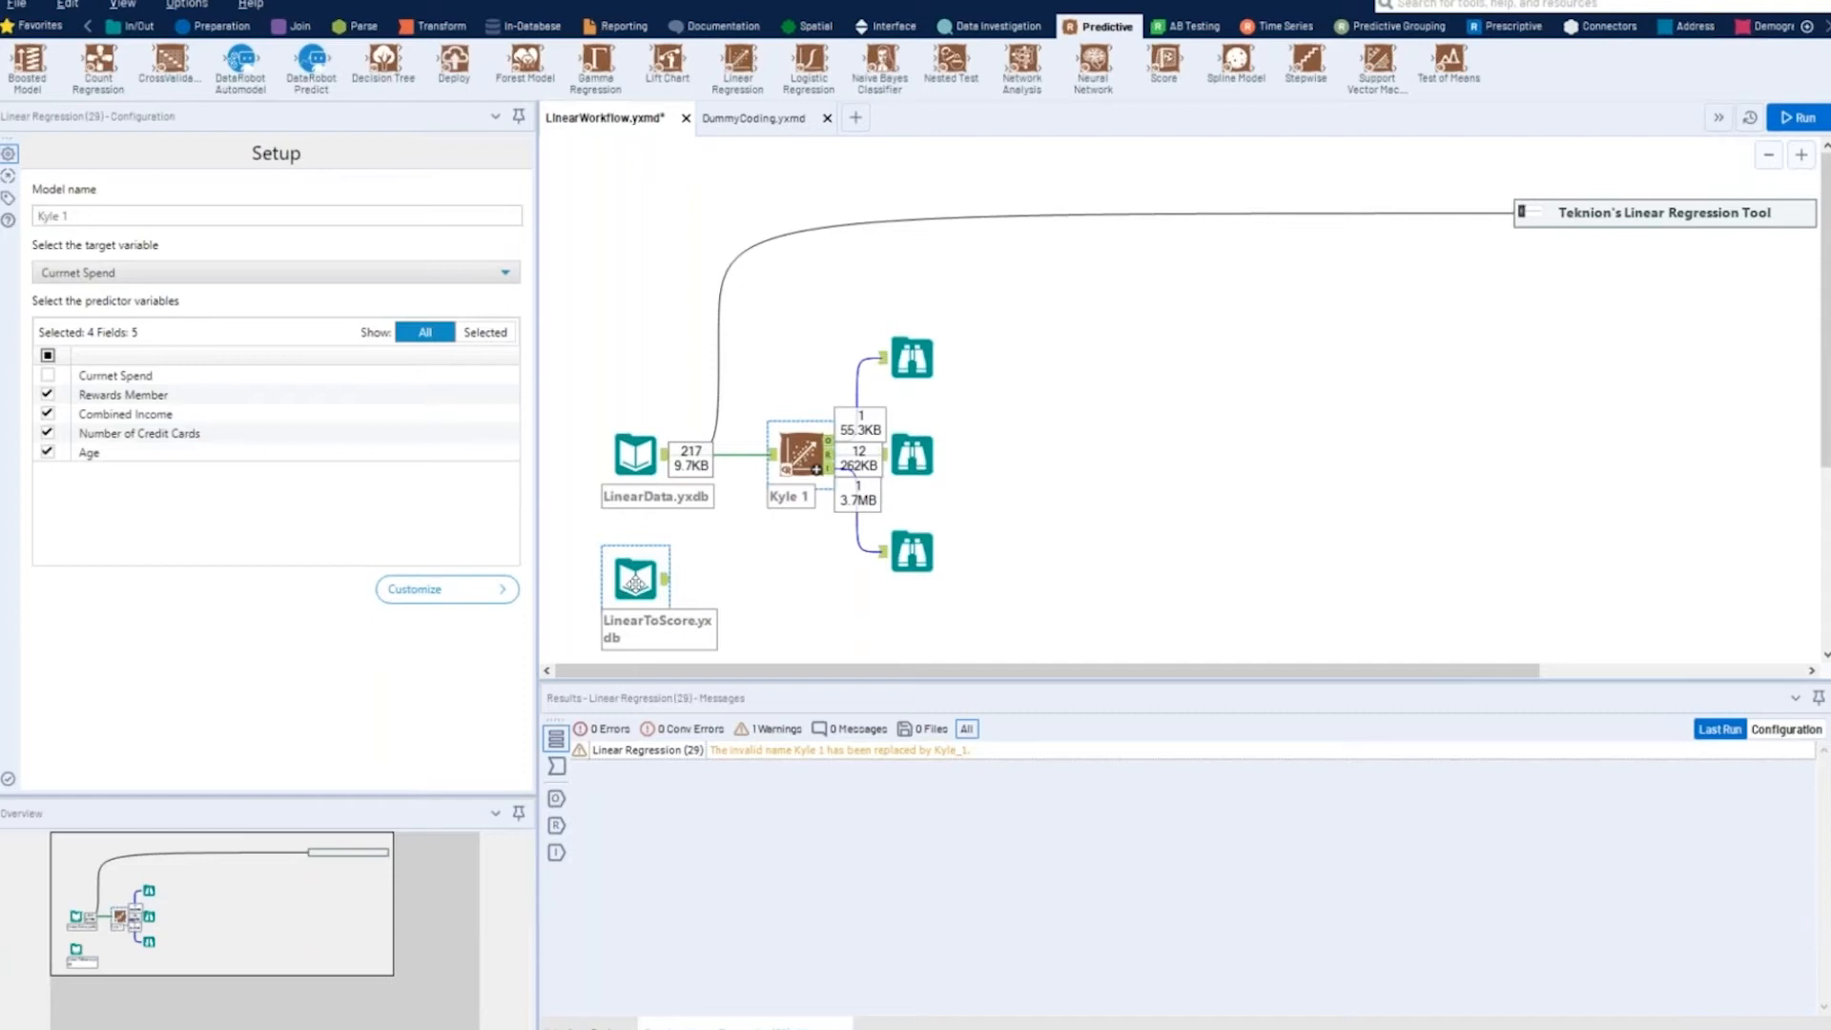
click(634, 583)
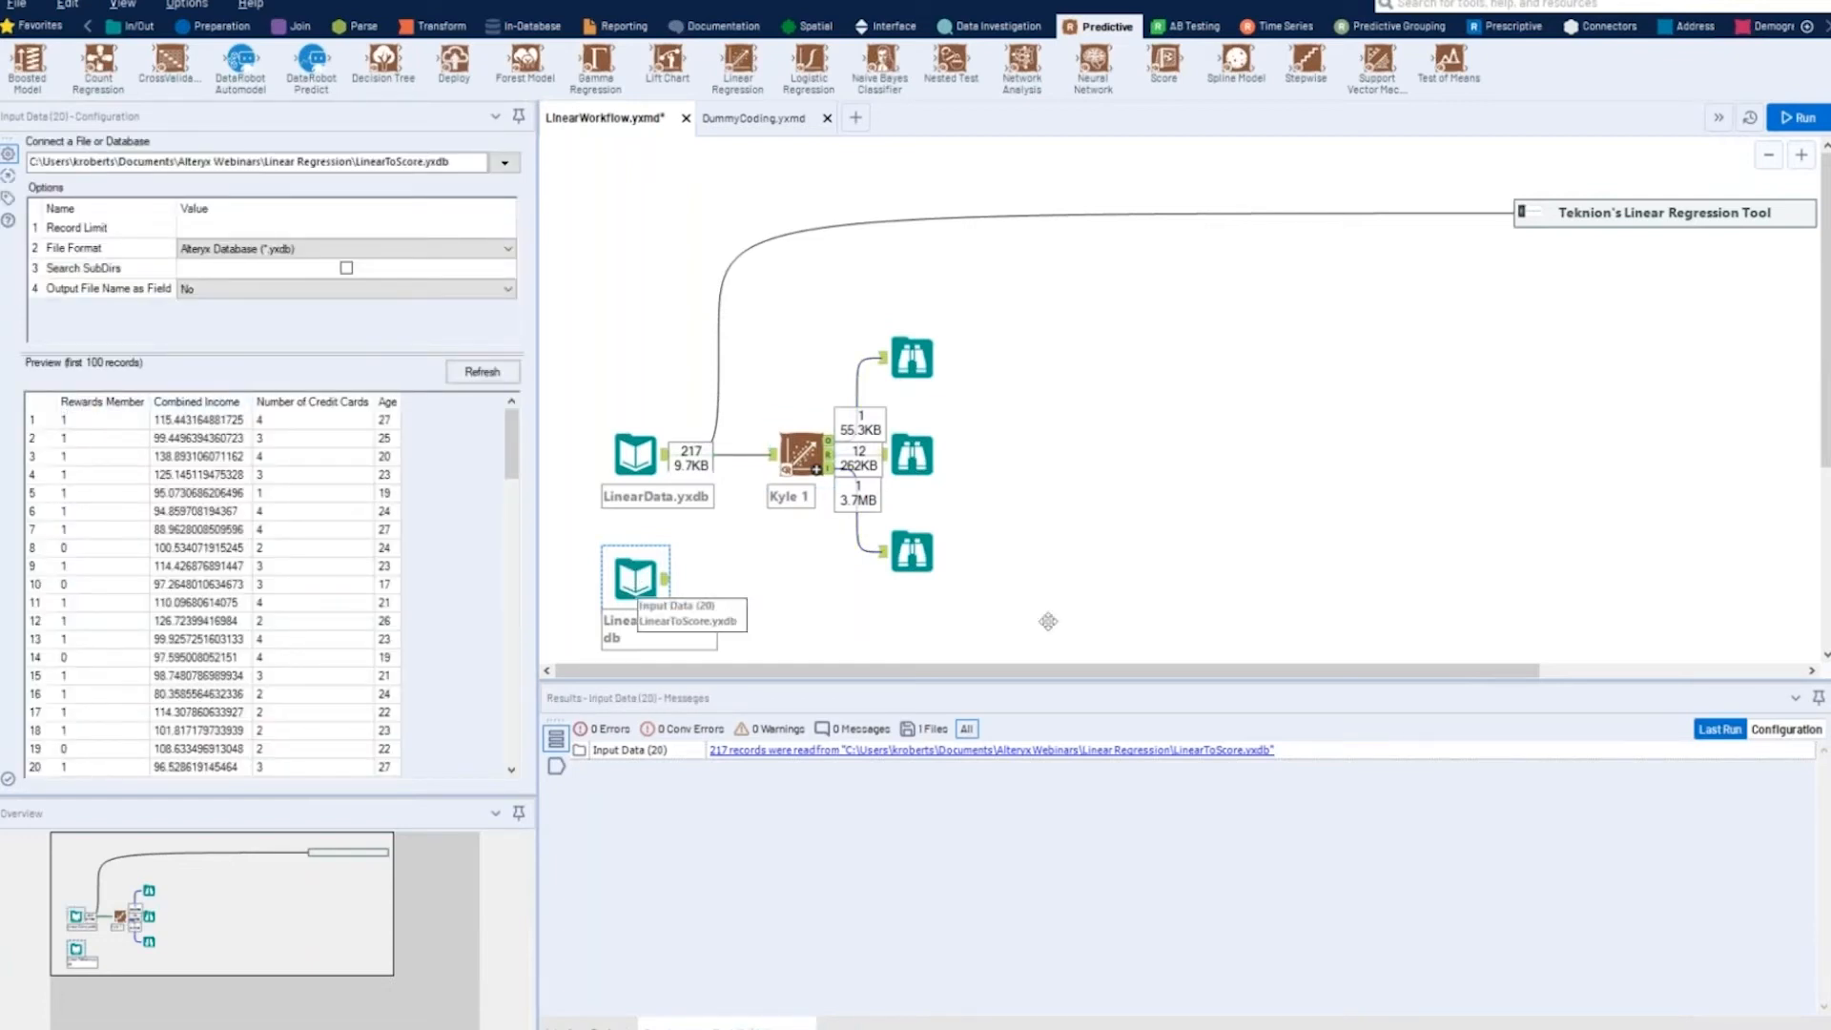
- Move the LinearToScore.yxdb input beyond the Browse tools, add a Score tool above it, and connect the input to the Score tool's D anchor
drag(635, 579, 1078, 578)
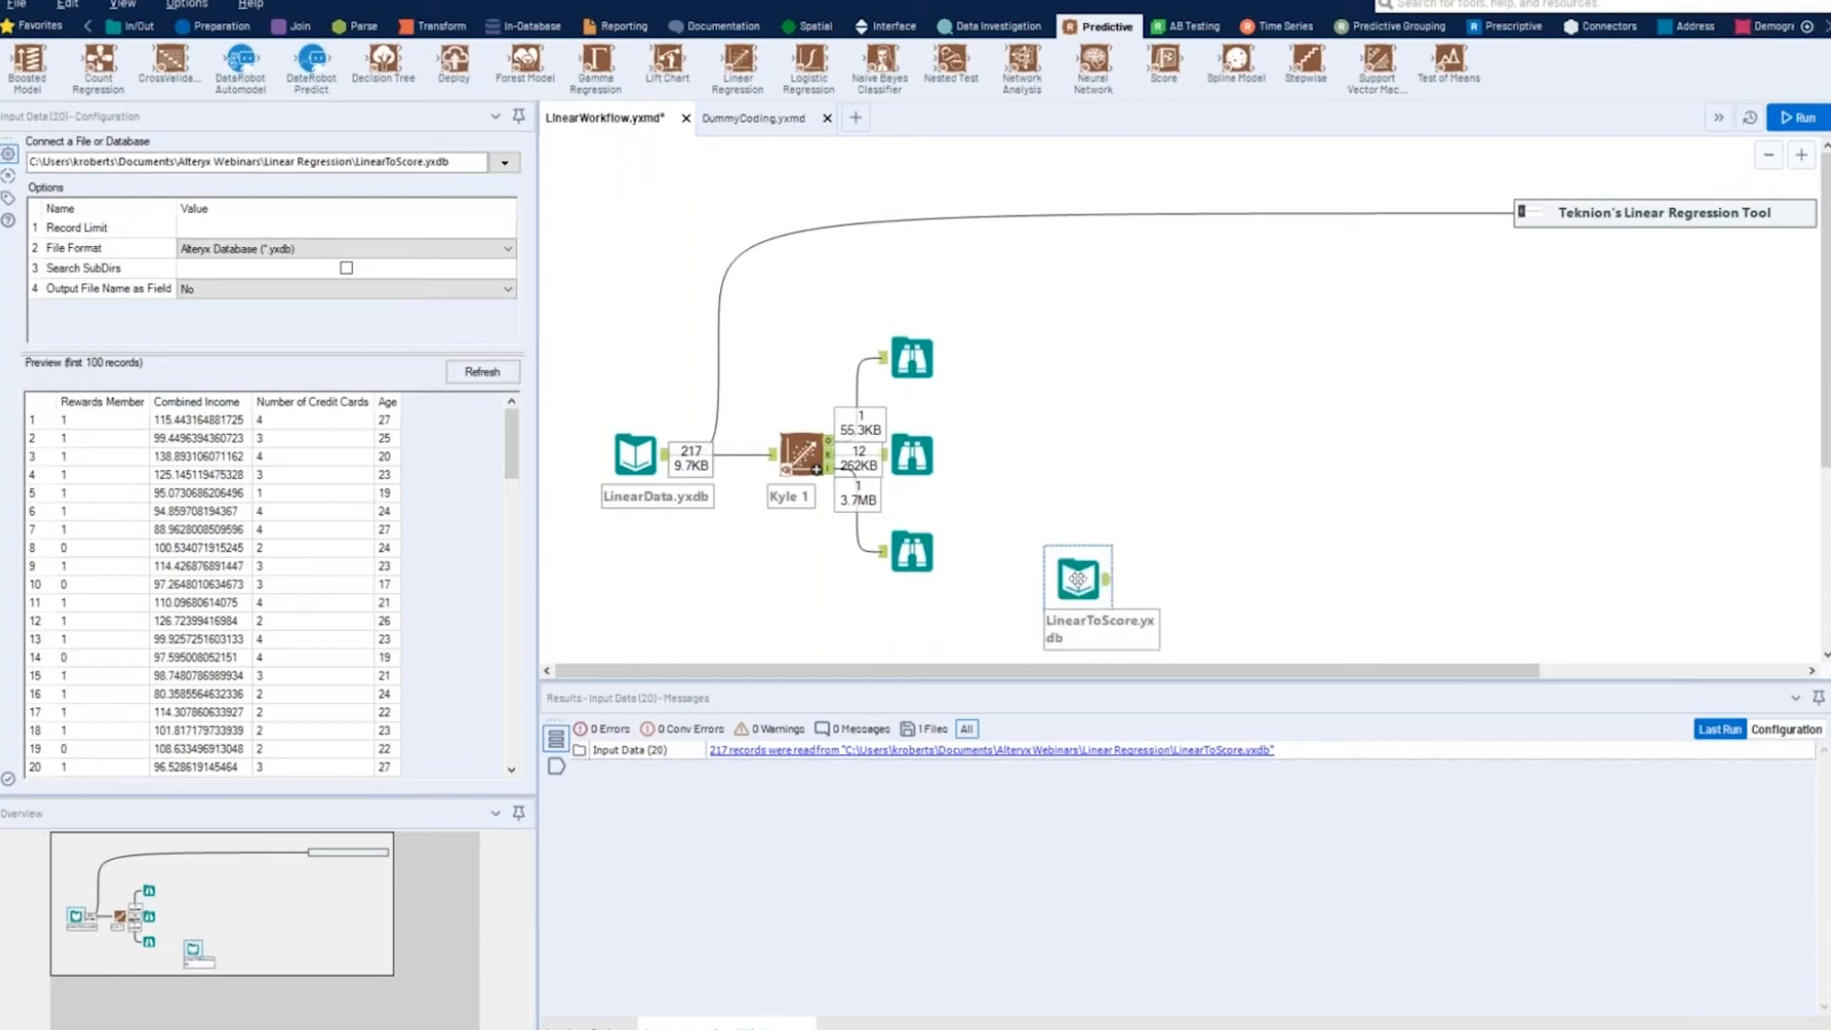
click(816, 469)
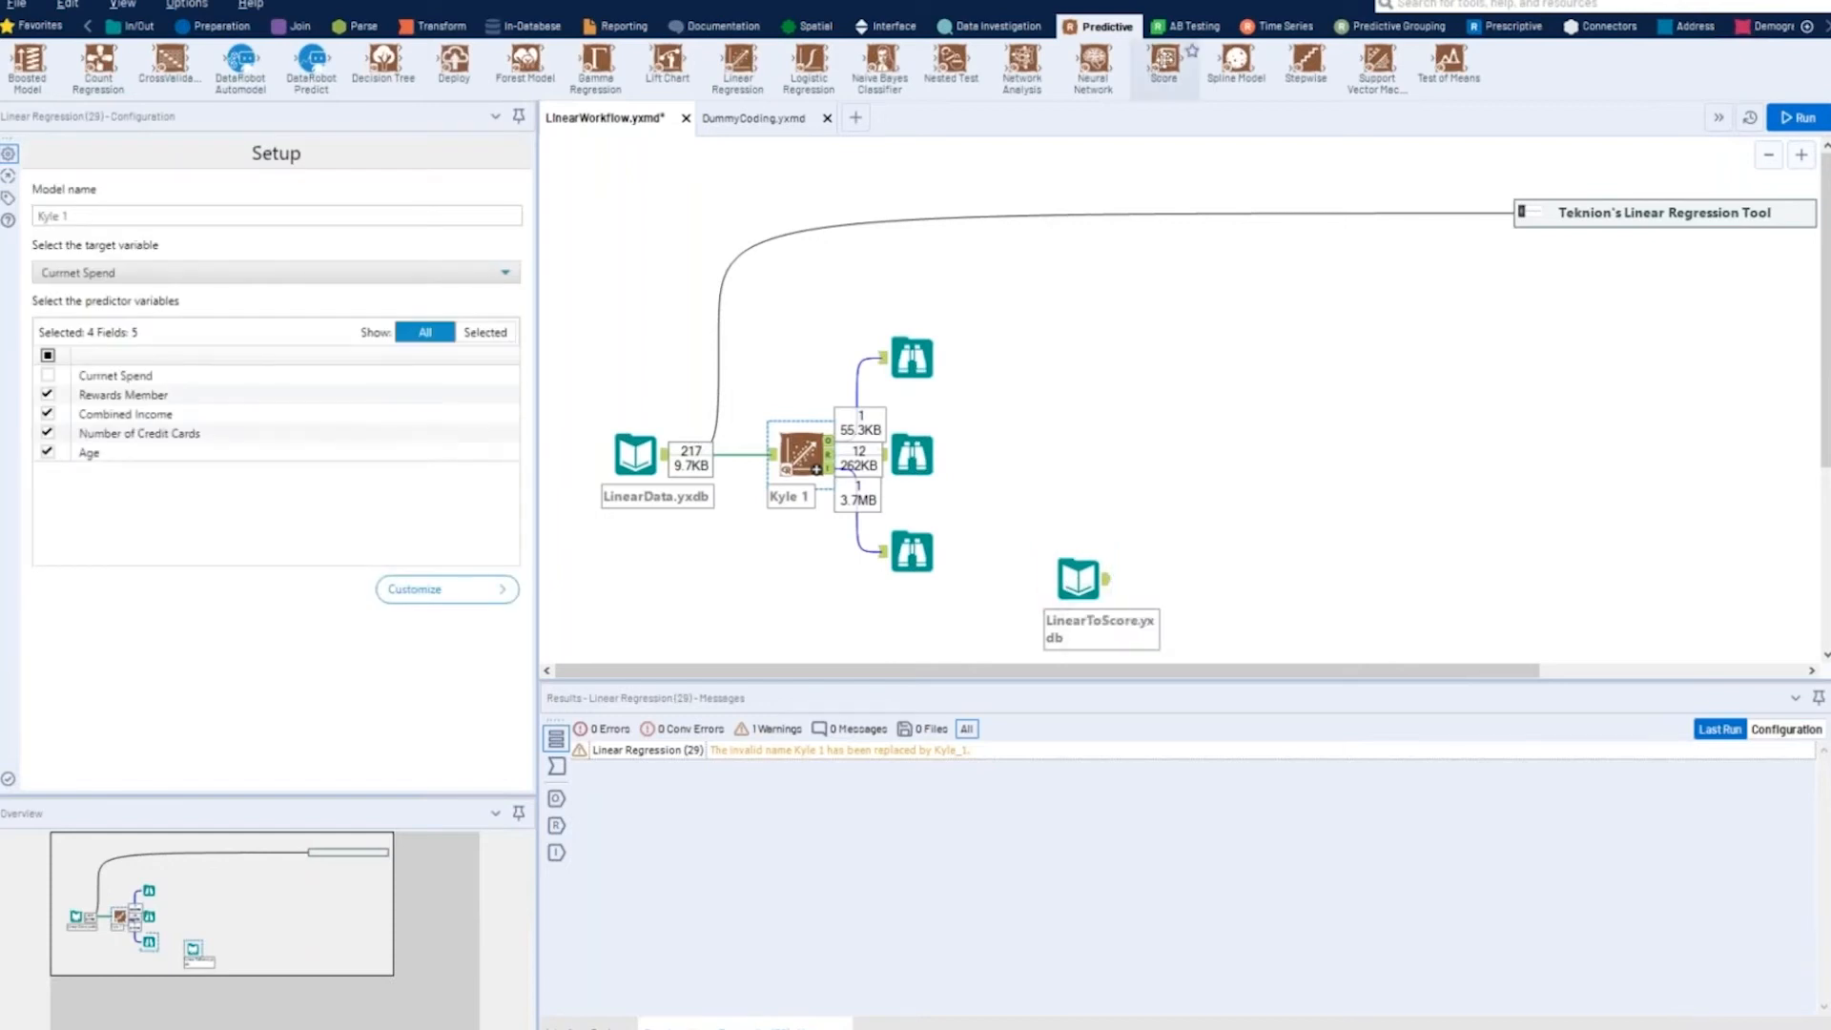
drag(1164, 60, 1219, 481)
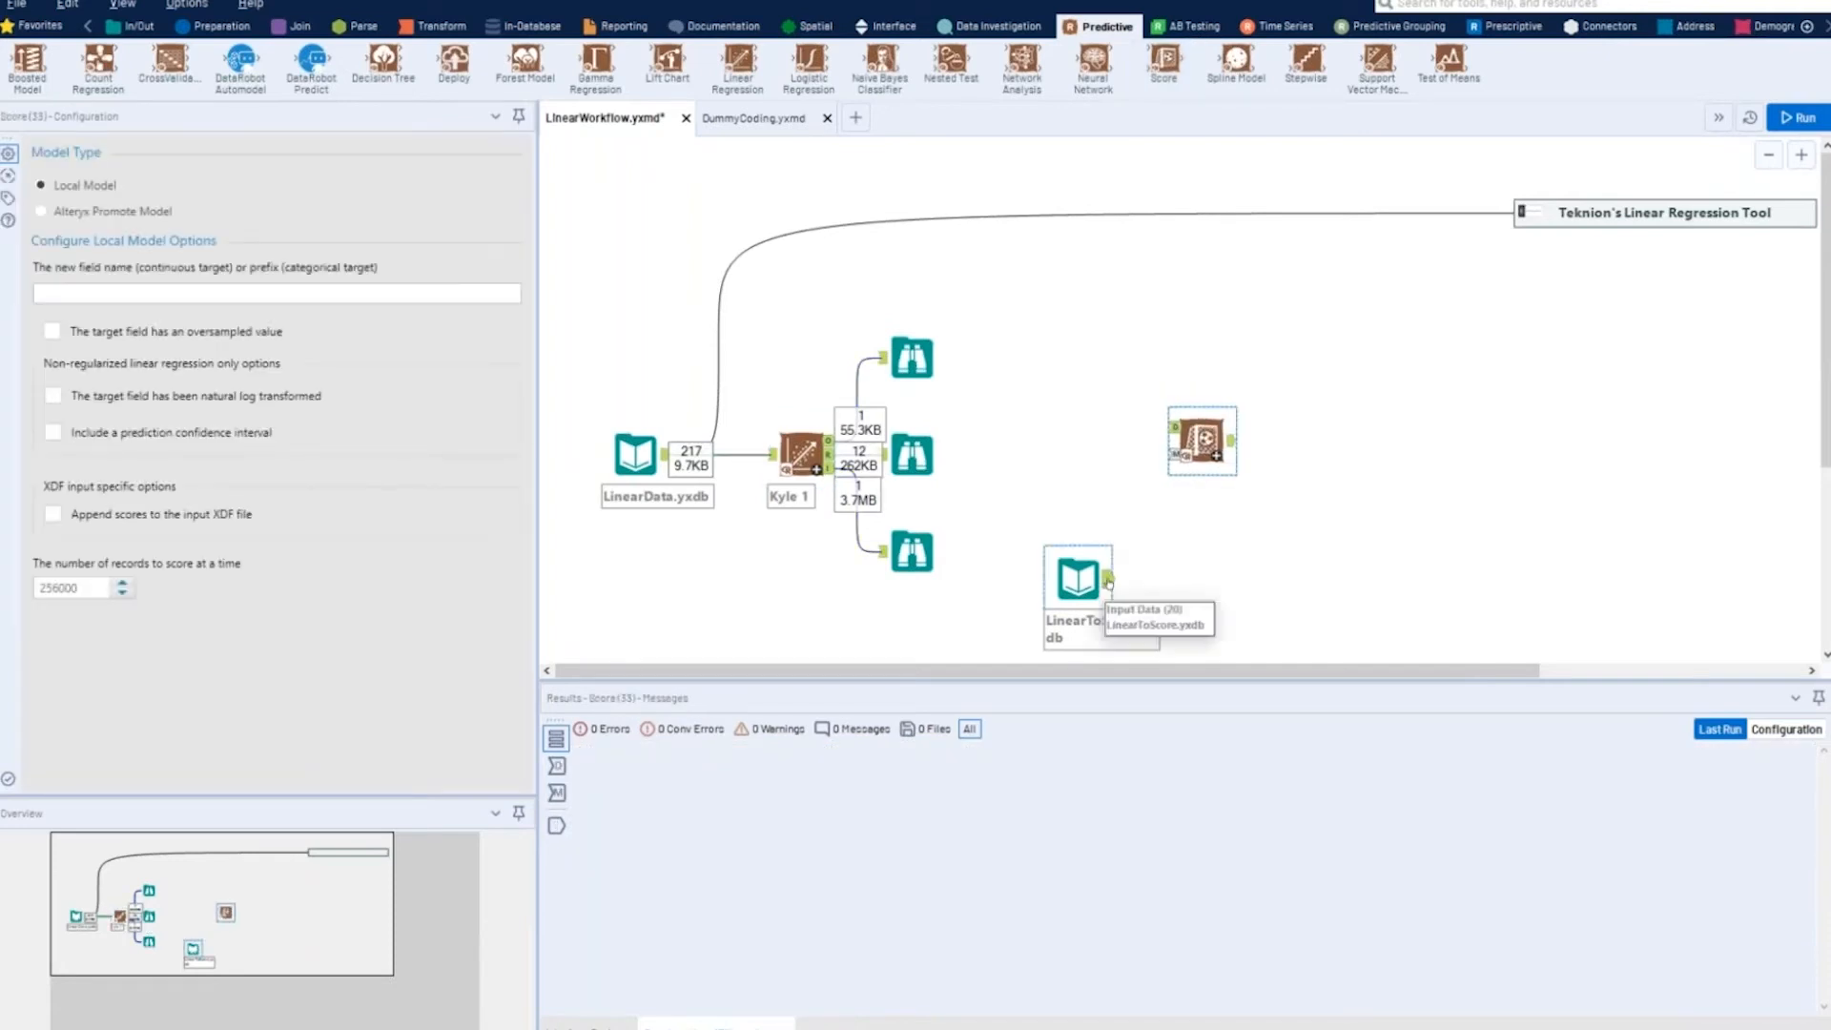
drag(1107, 579, 1169, 426)
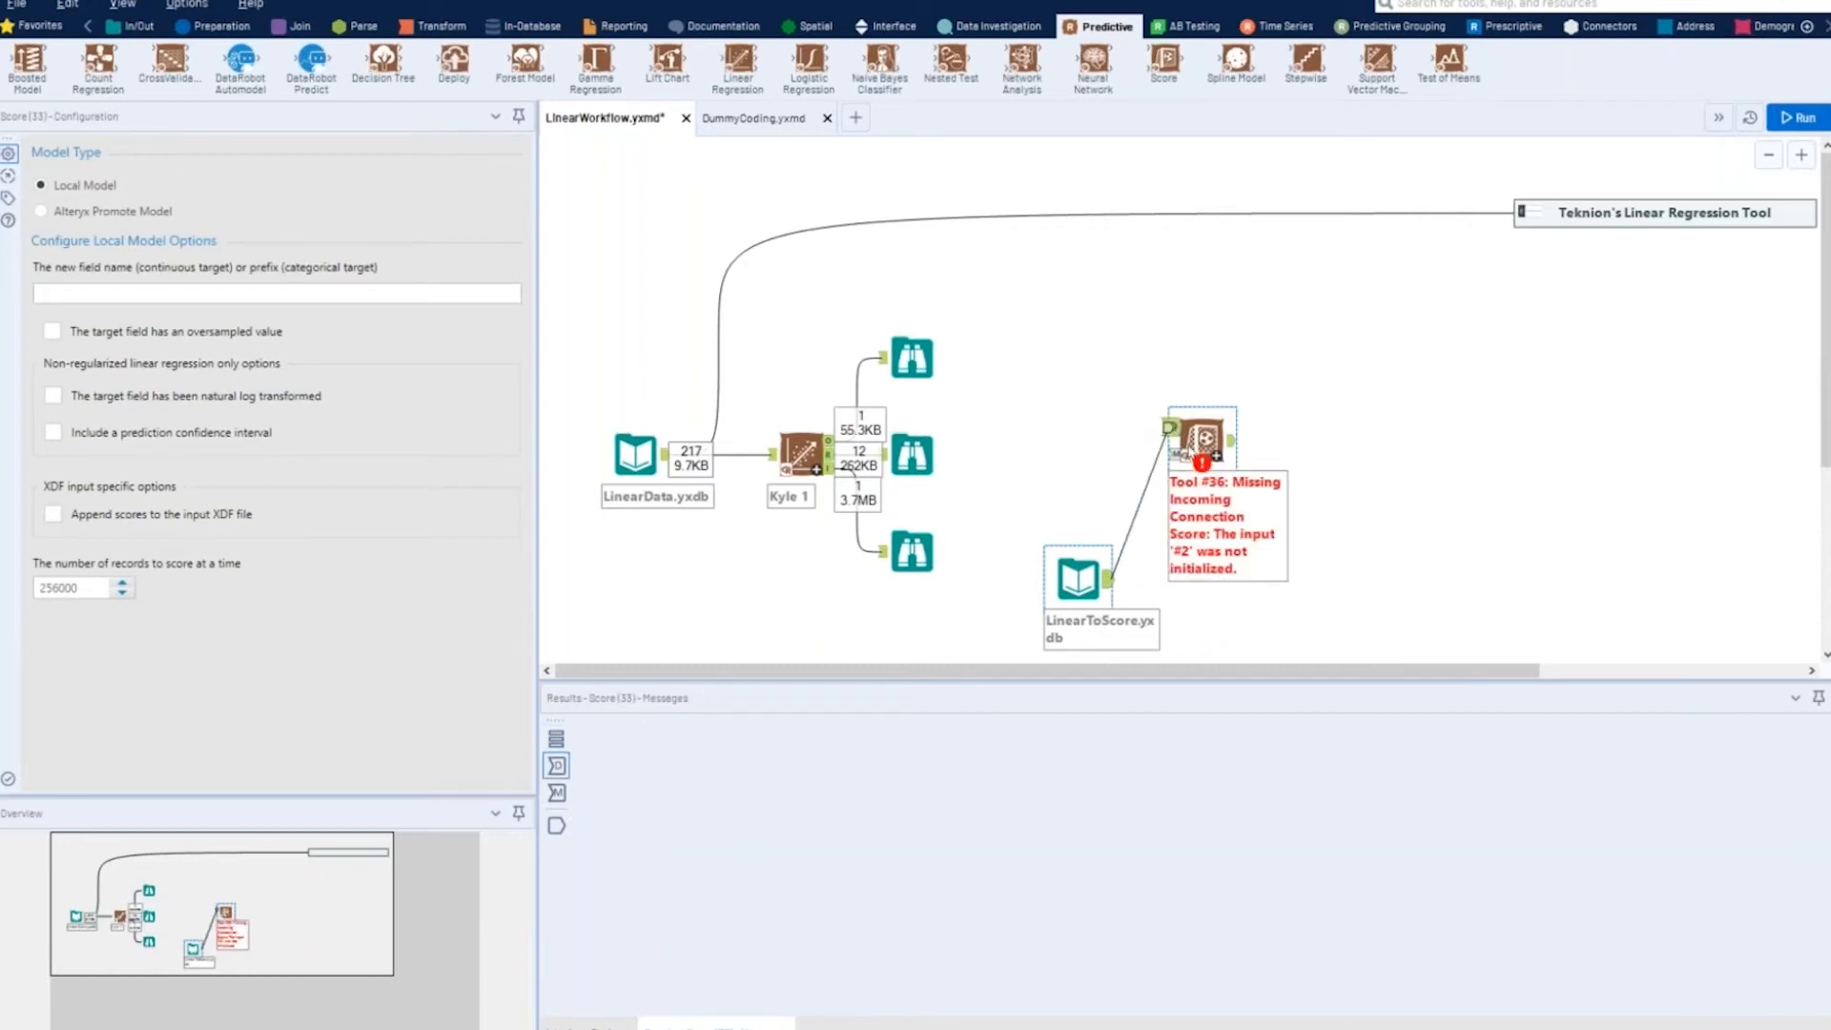
- Connect the Linear Regression tool's O output to the Score tool's M anchor and add a Browse tool after the Score tool
click(860, 452)
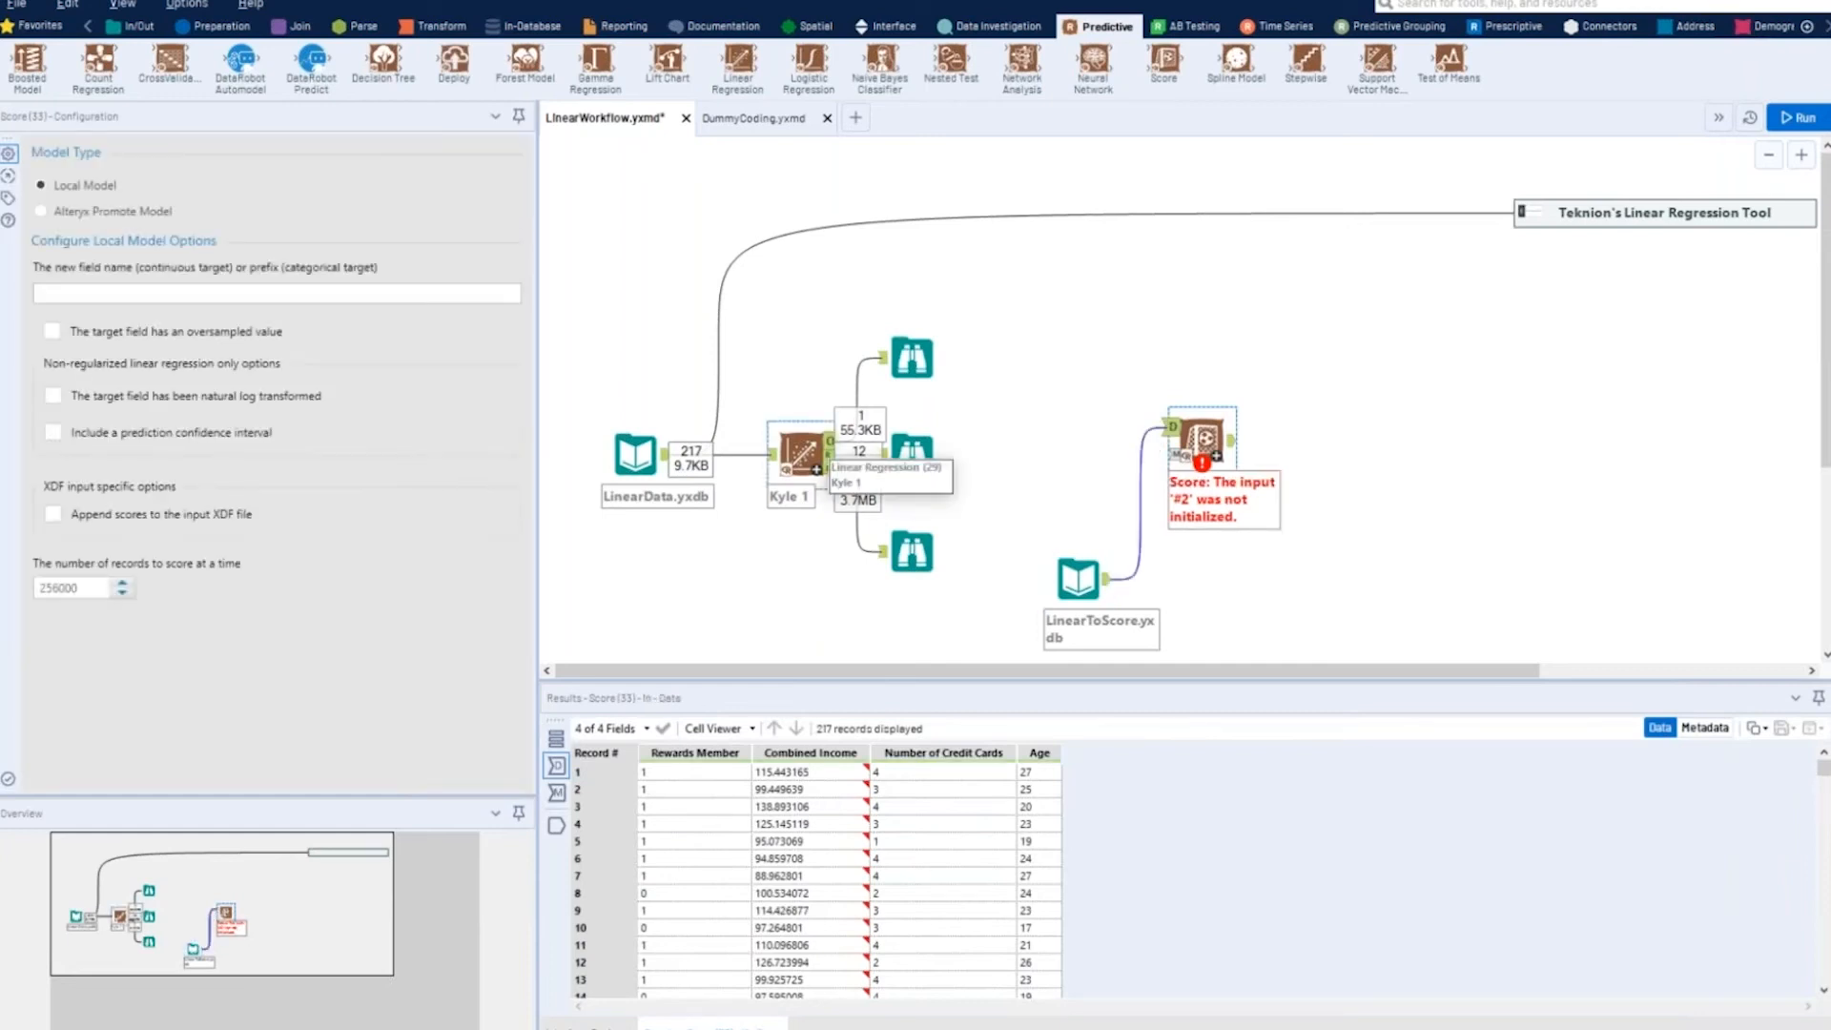
drag(829, 452, 1182, 462)
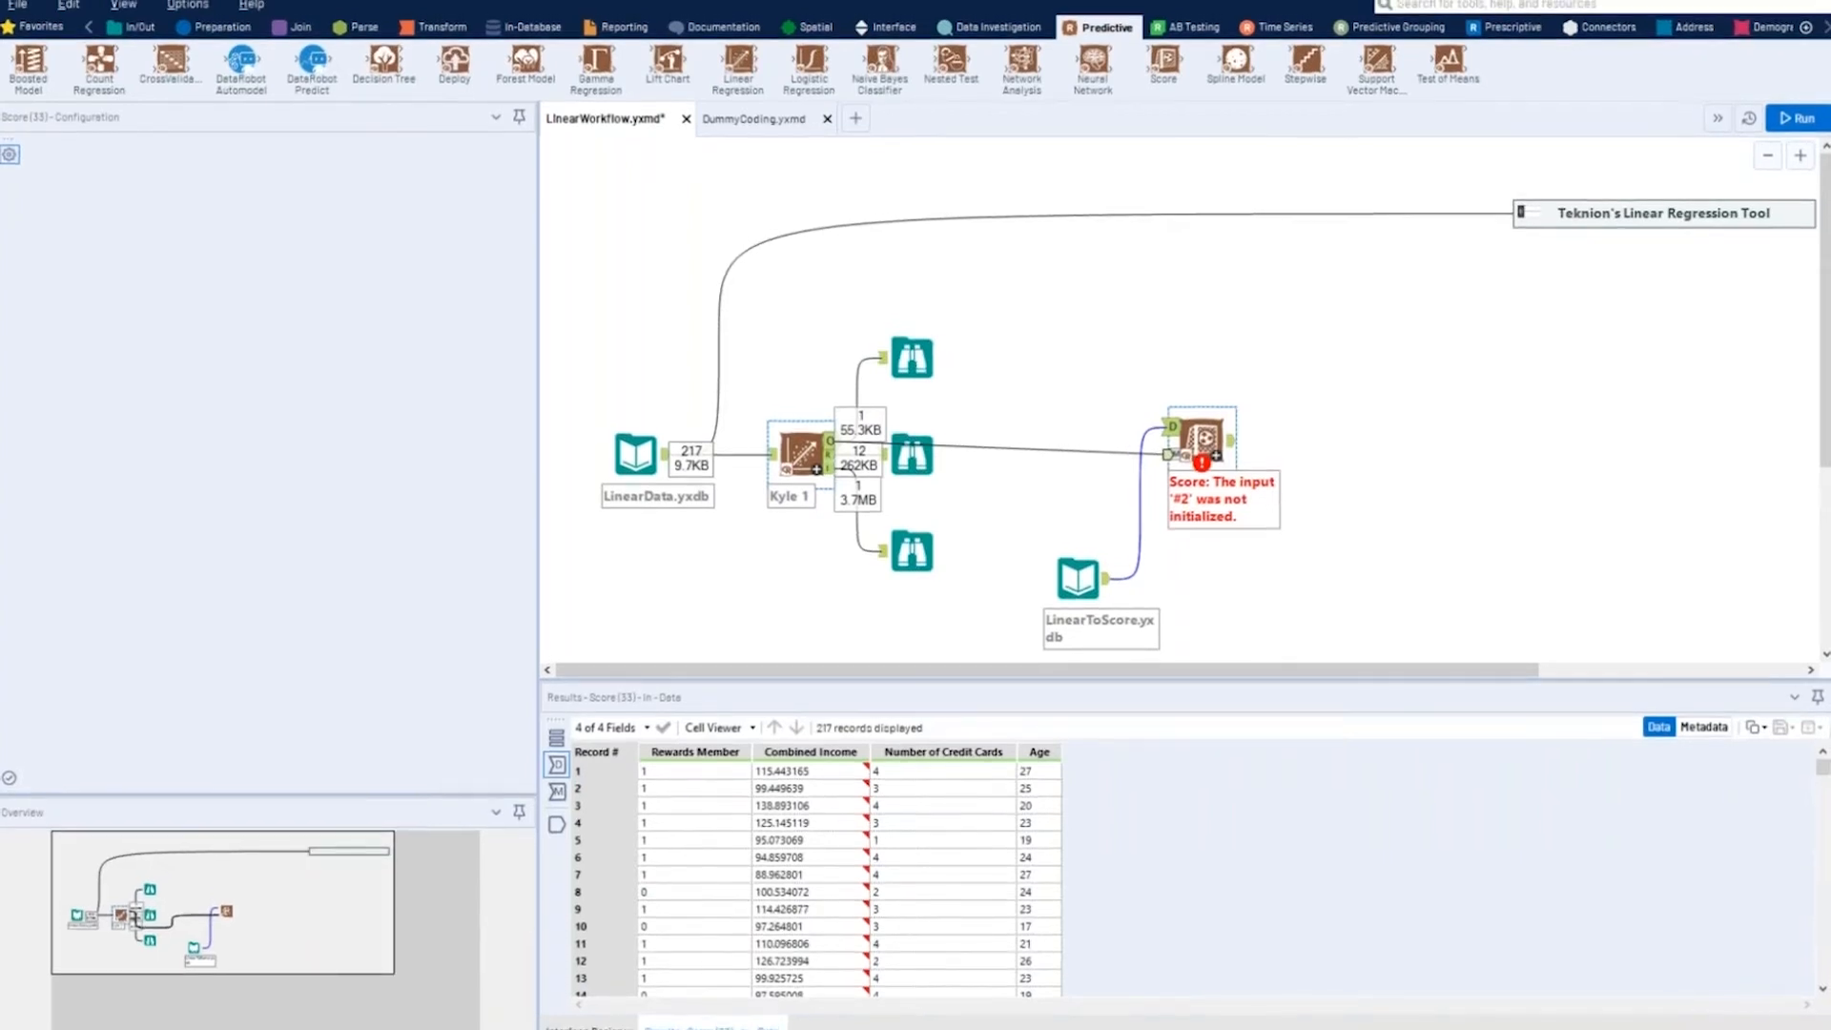
right_click(1195, 445)
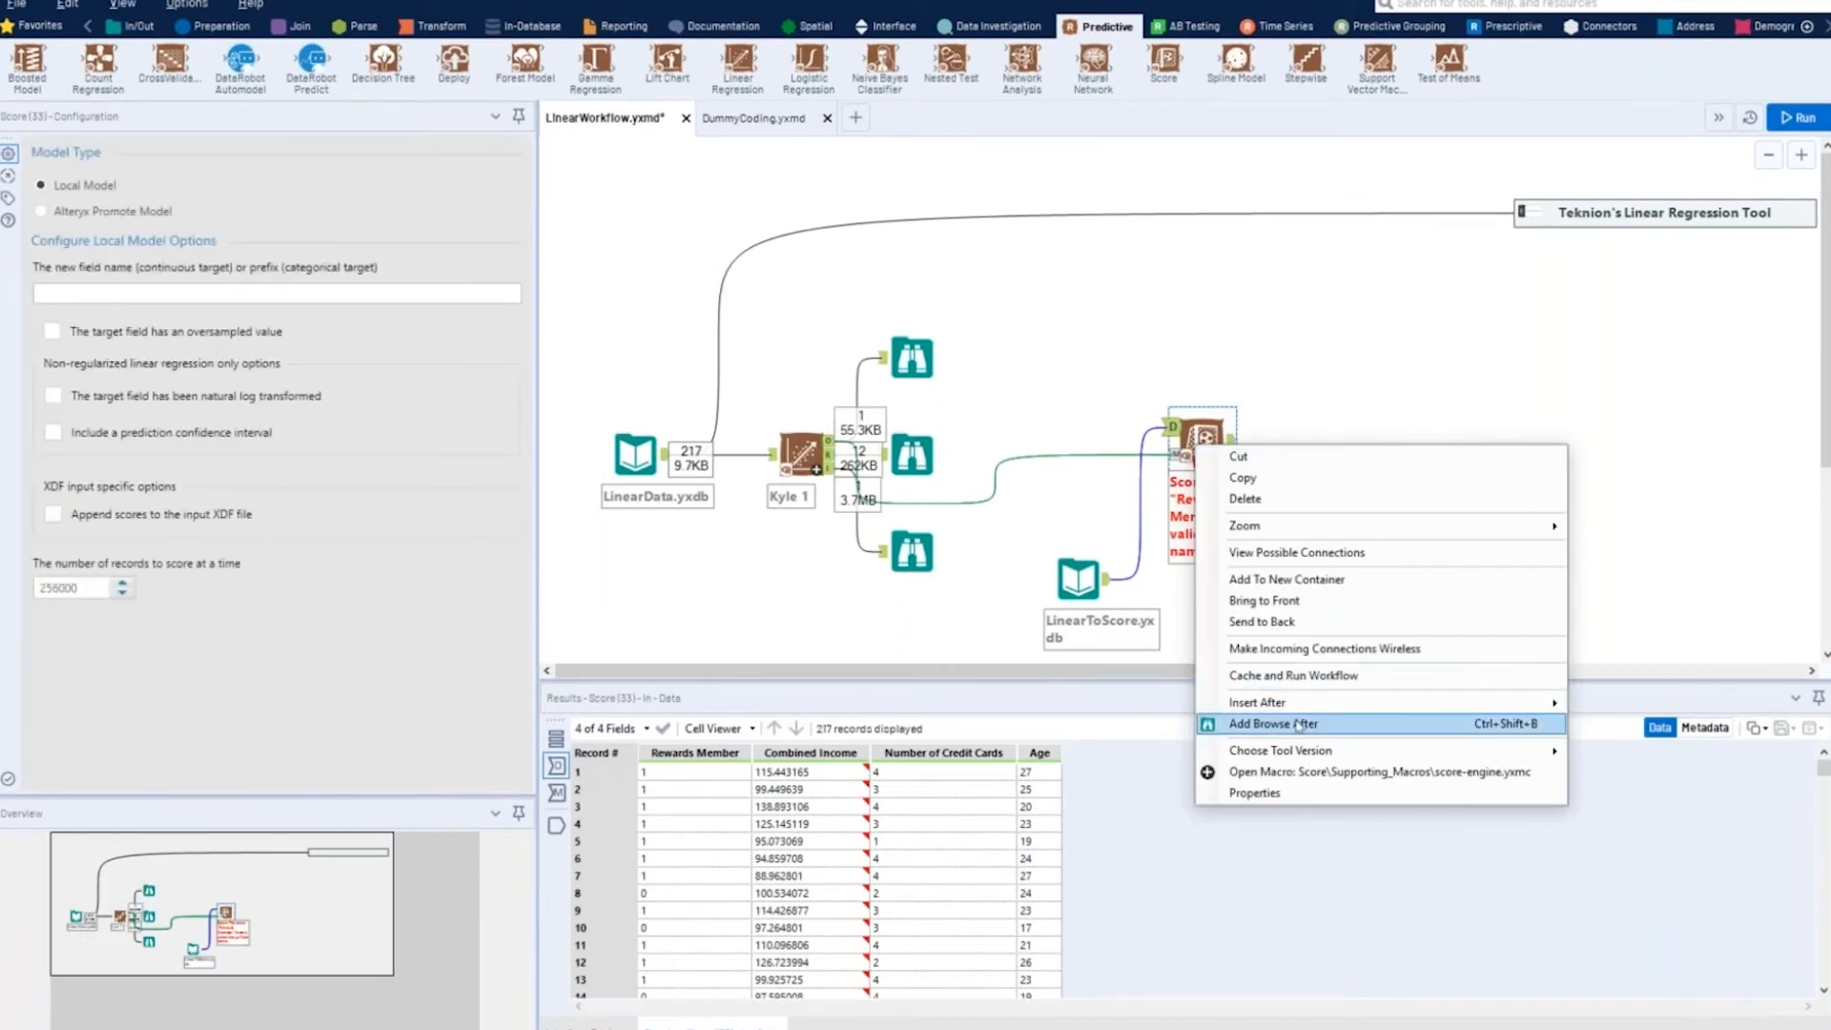
click(1297, 724)
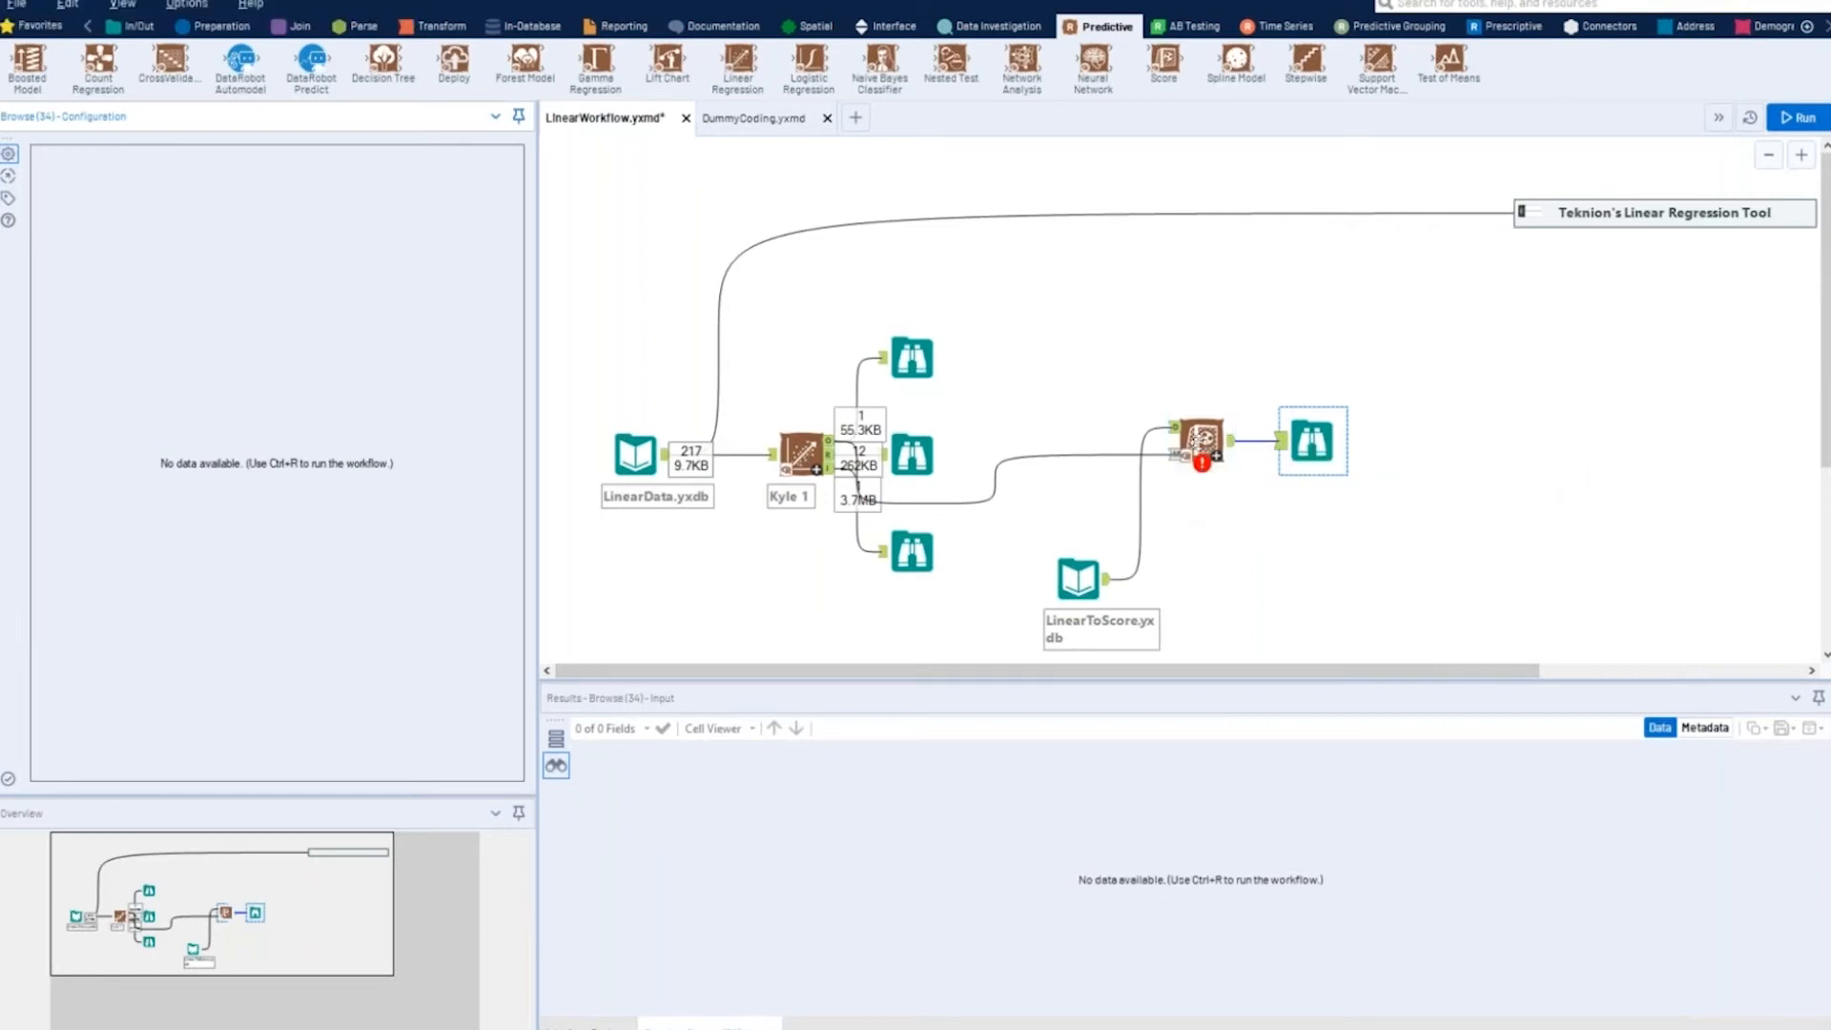
- Name the Score tool's new field "Predicted Spend" and run the workflow
click(1196, 438)
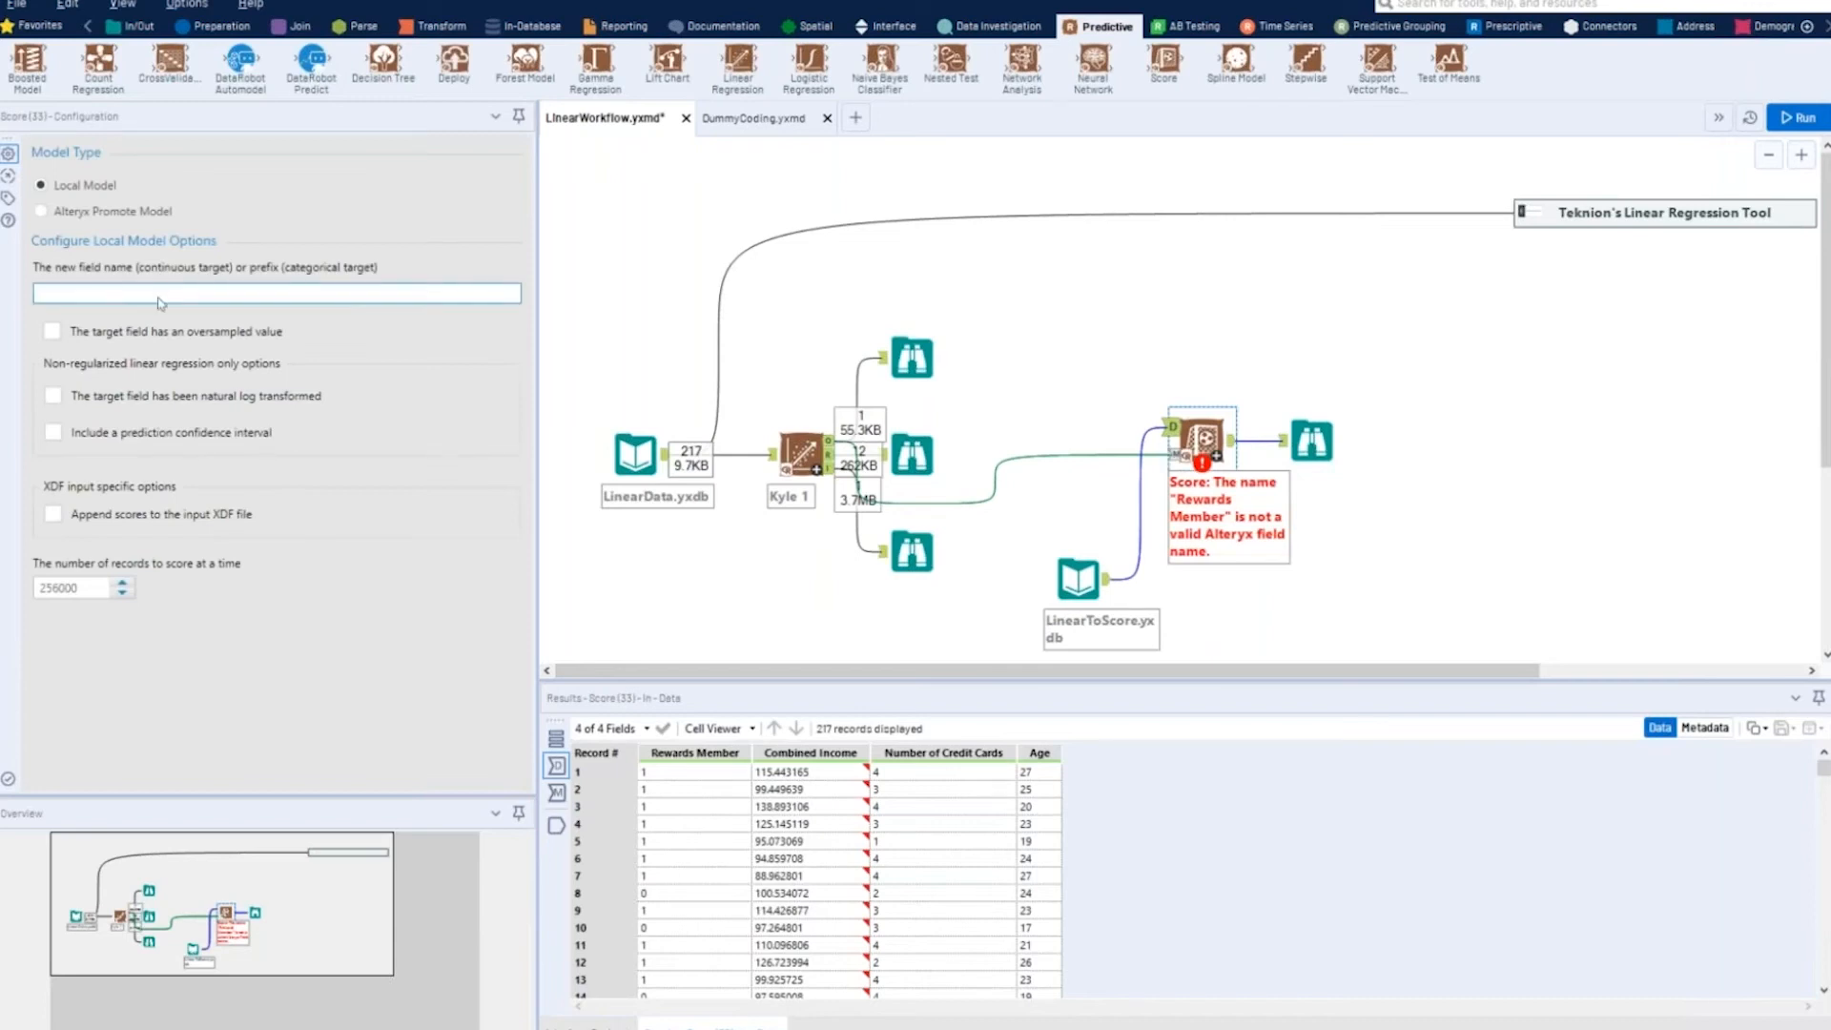
click(420, 291)
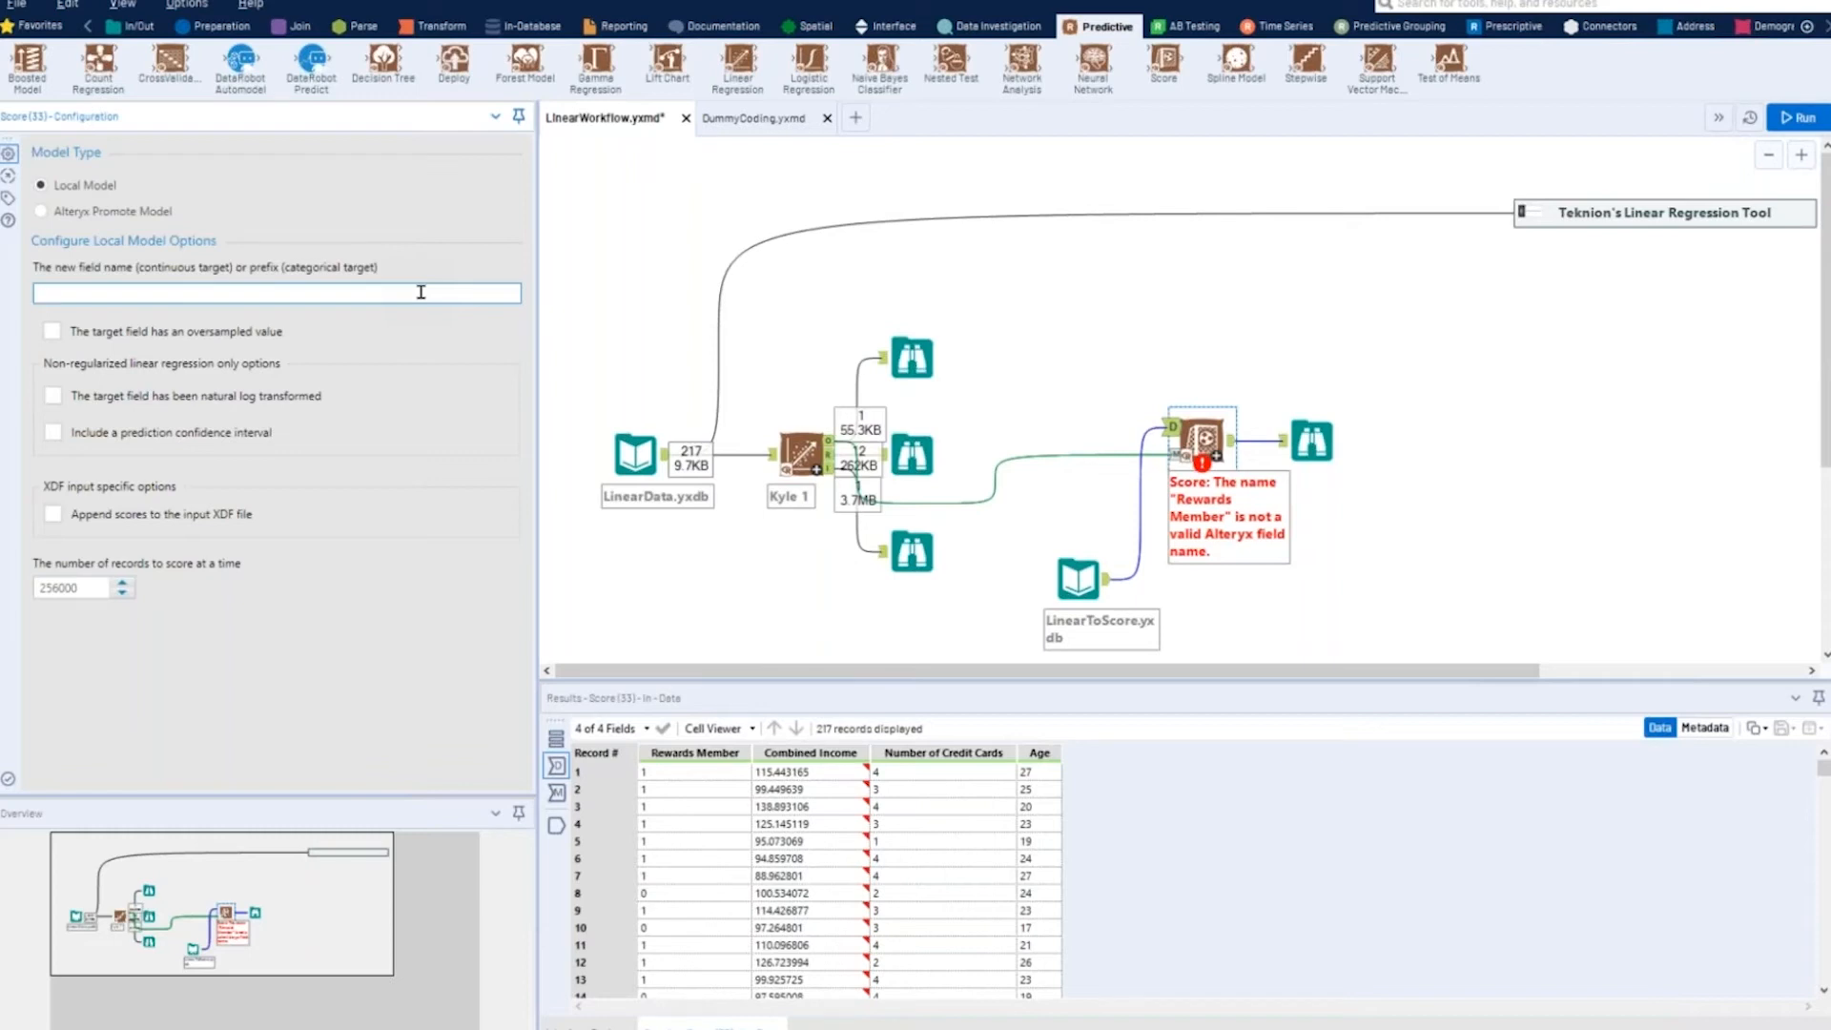
text(Predicted Spend)
click(1786, 119)
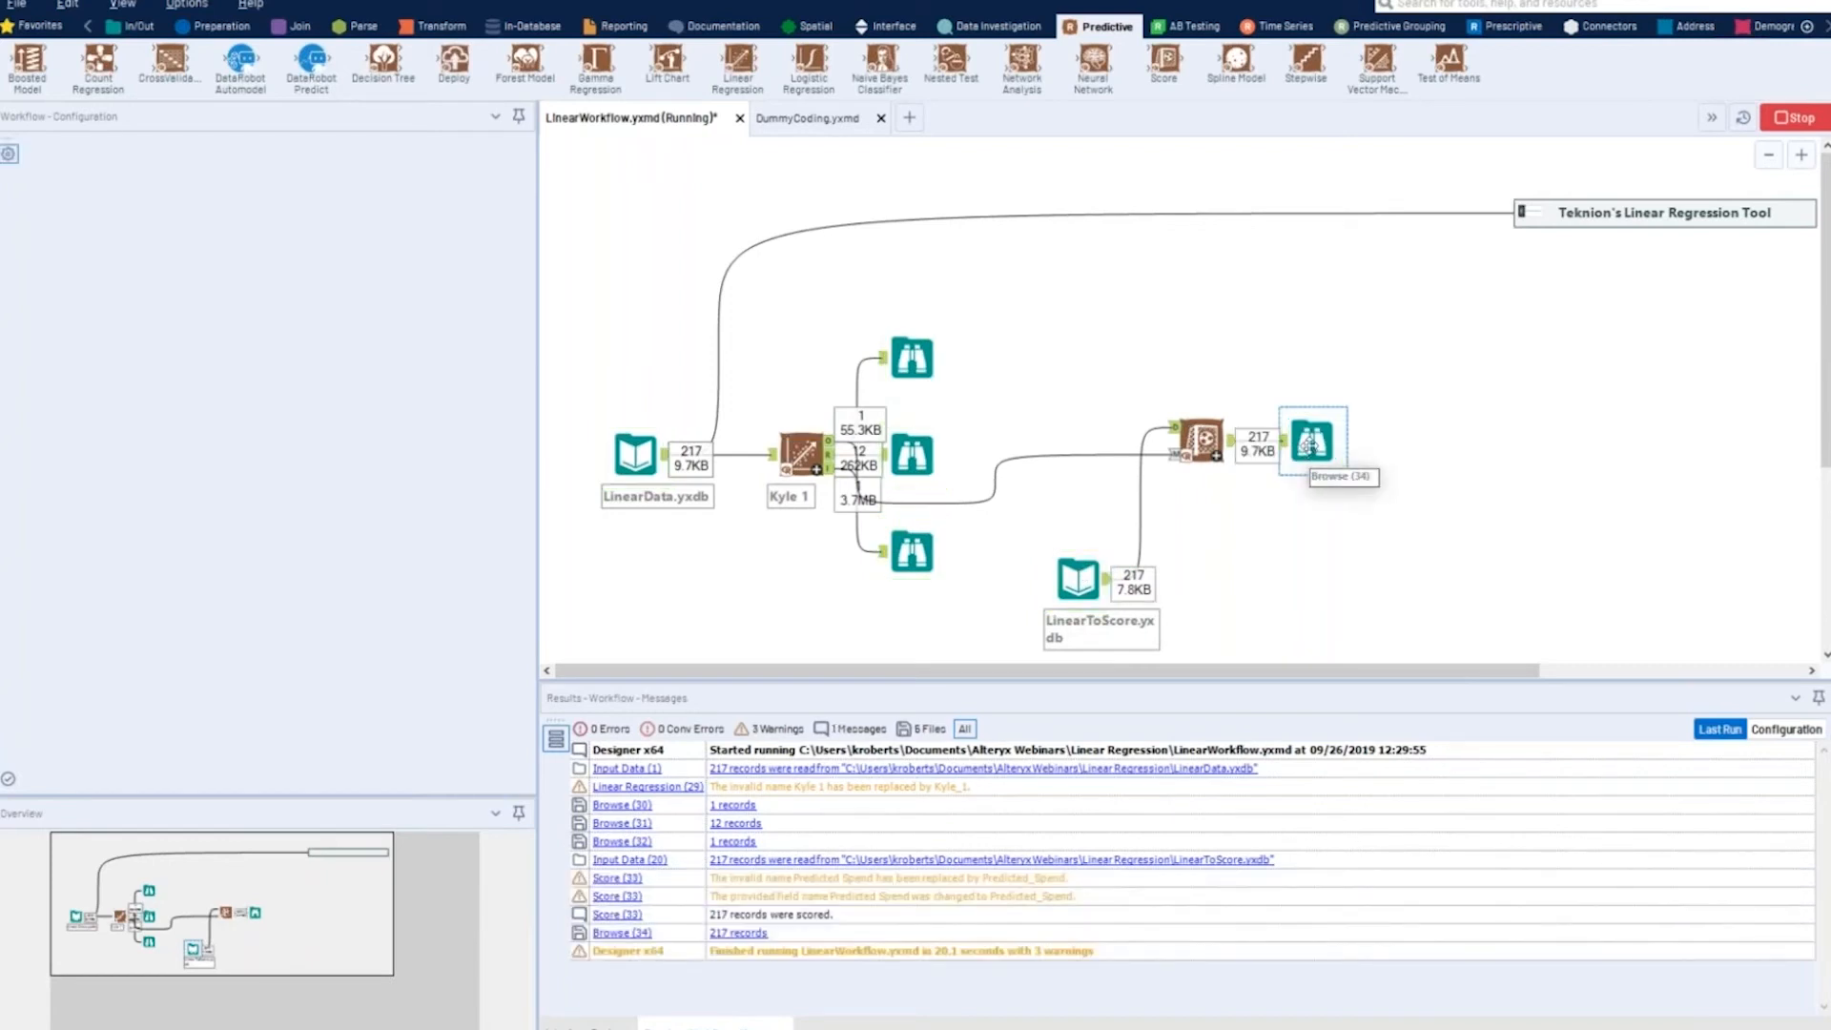
- Examine the Predicted_Spend values of the scored records in the Browse tool after the Score tool
click(1309, 445)
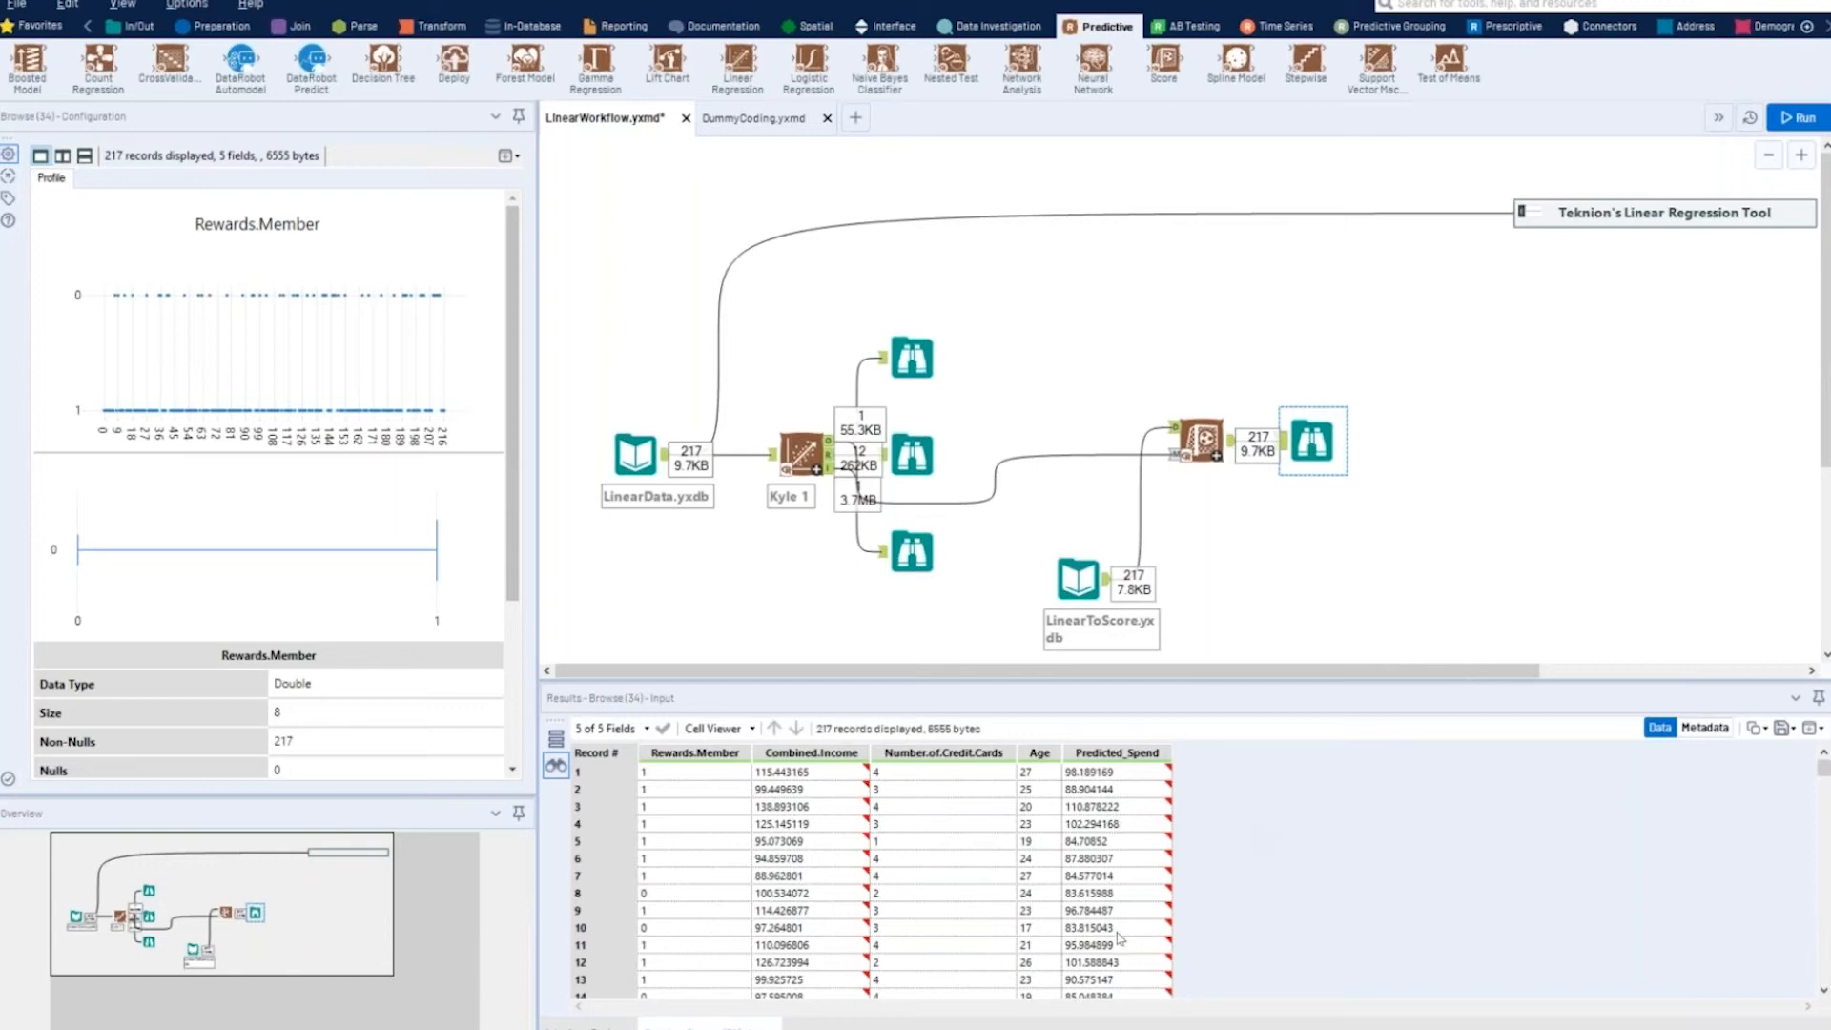
mouse_move(1120, 937)
scroll(1119, 937, down, 6)
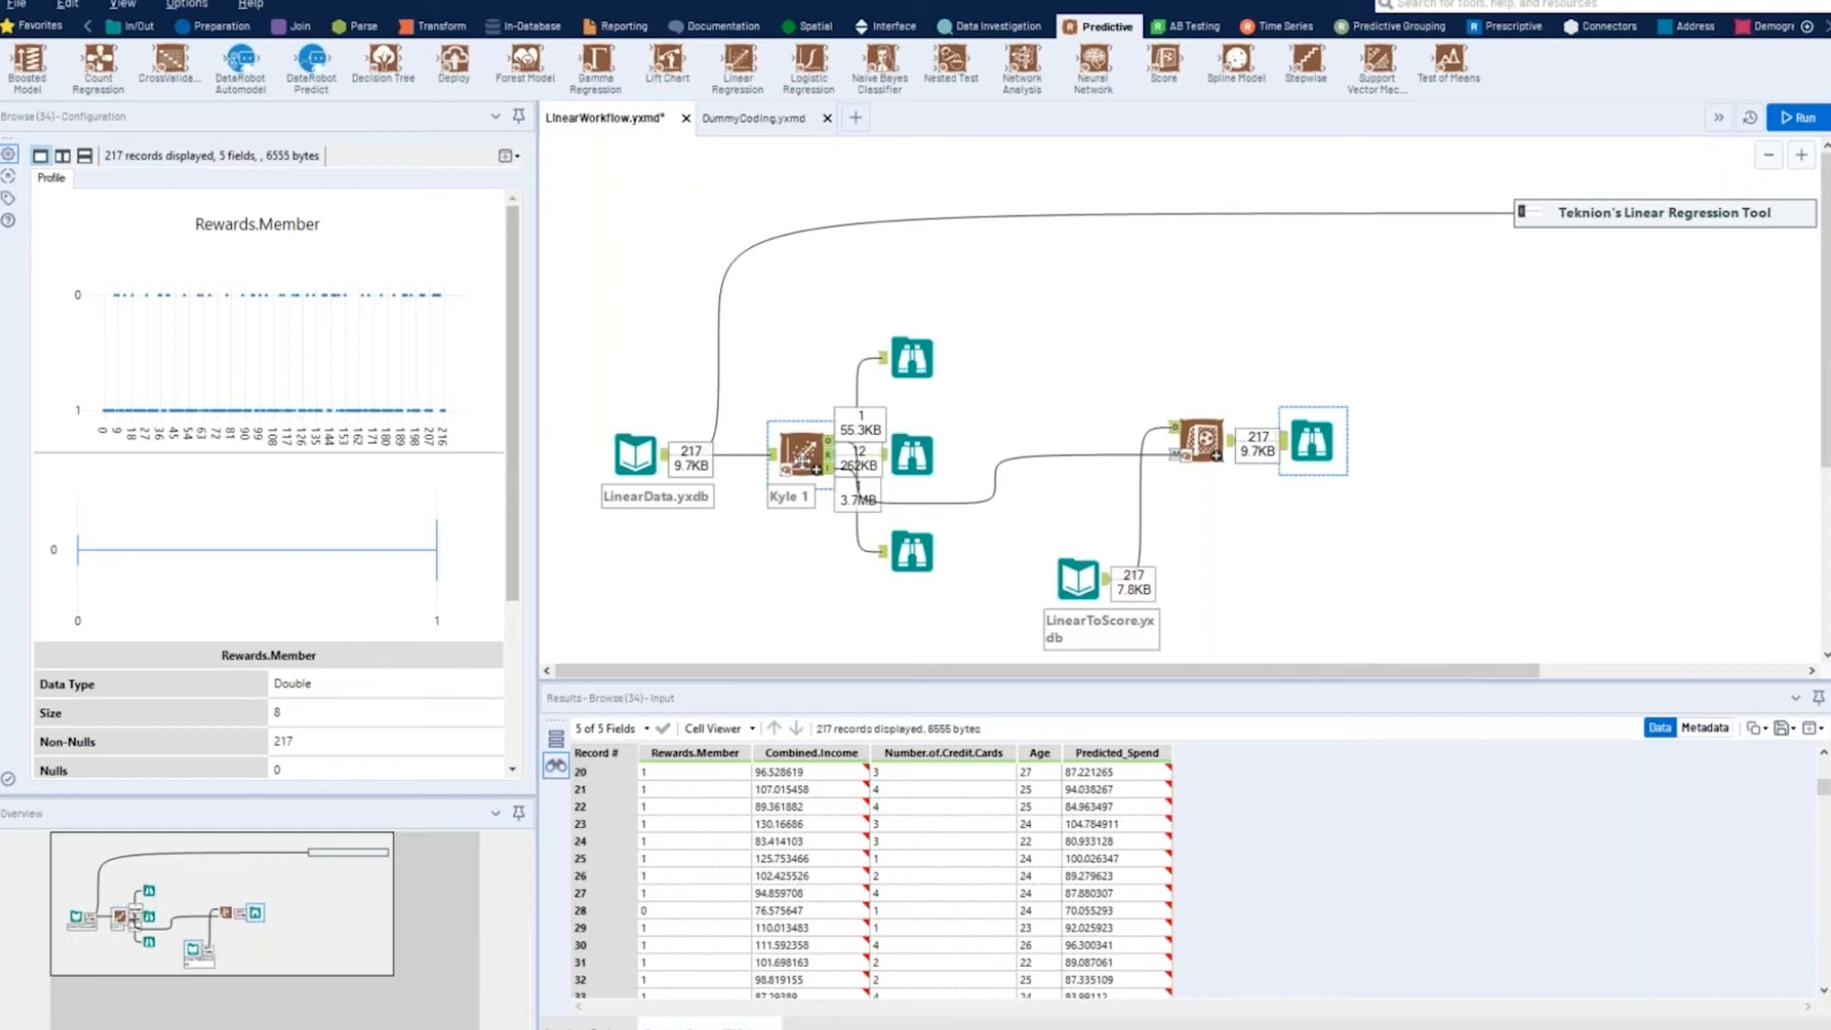
drag(1146, 372, 1393, 520)
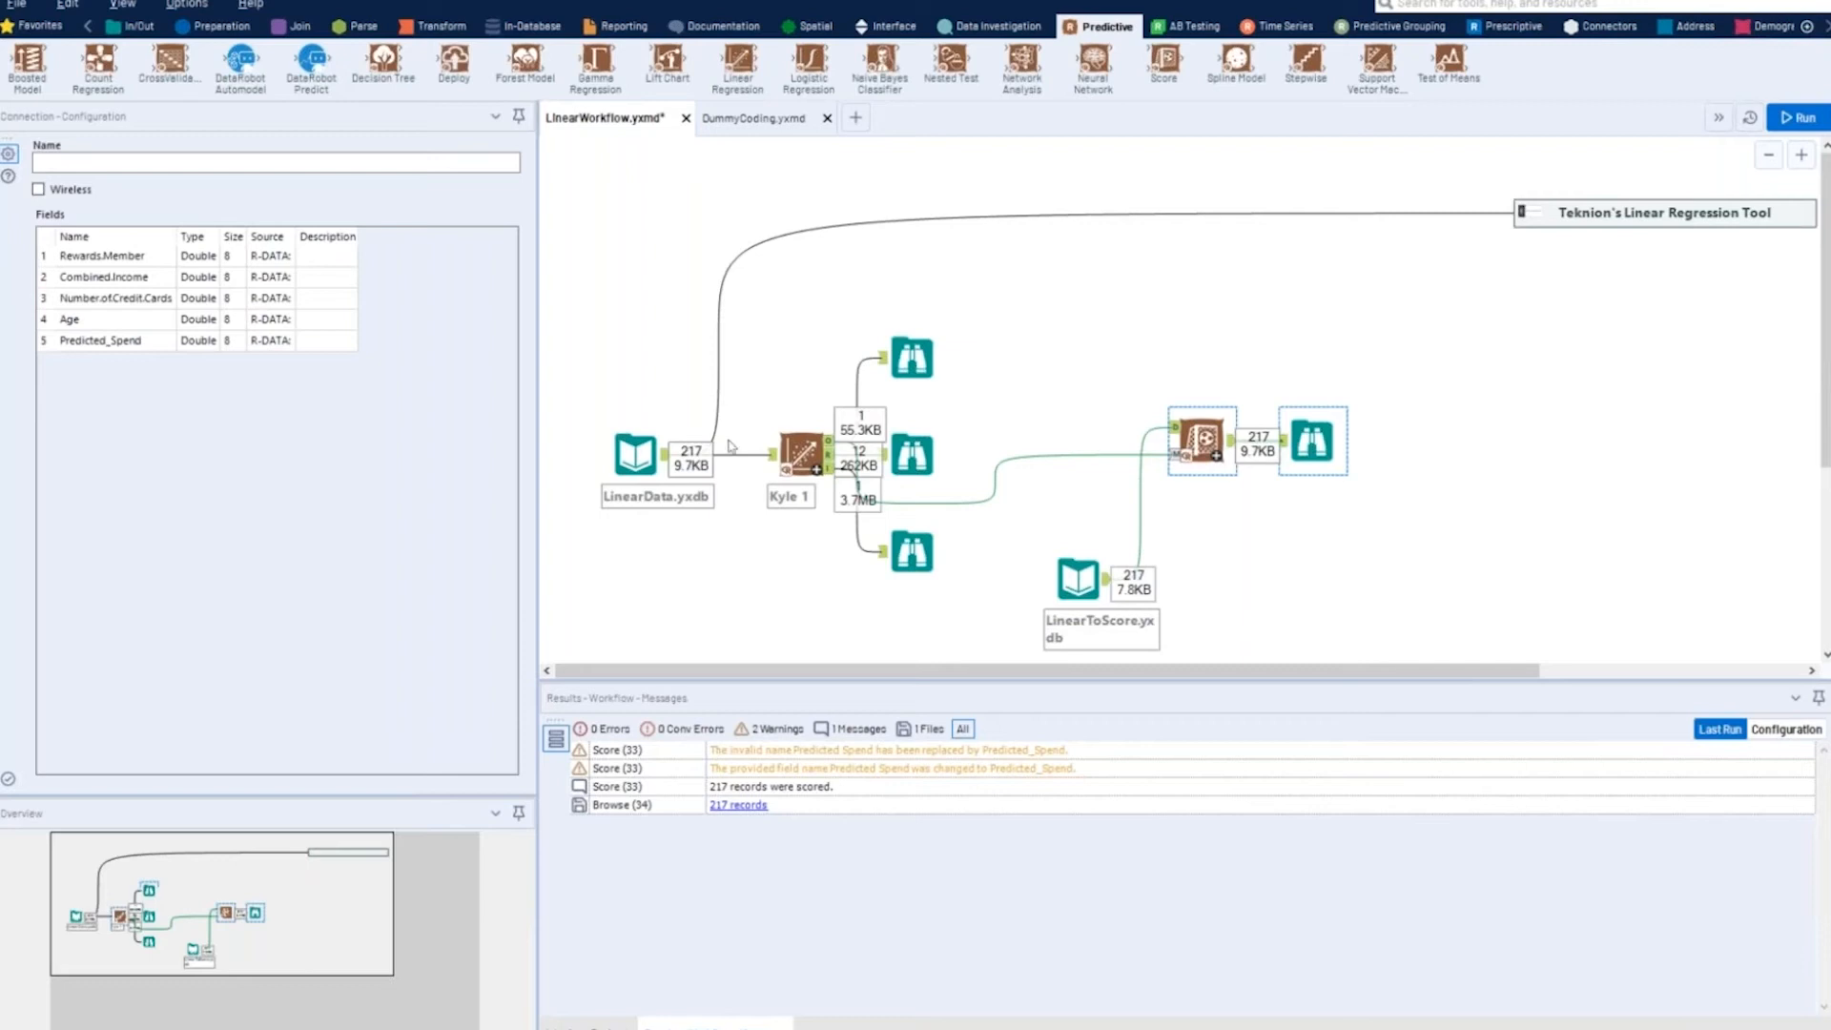
click(917, 539)
click(944, 277)
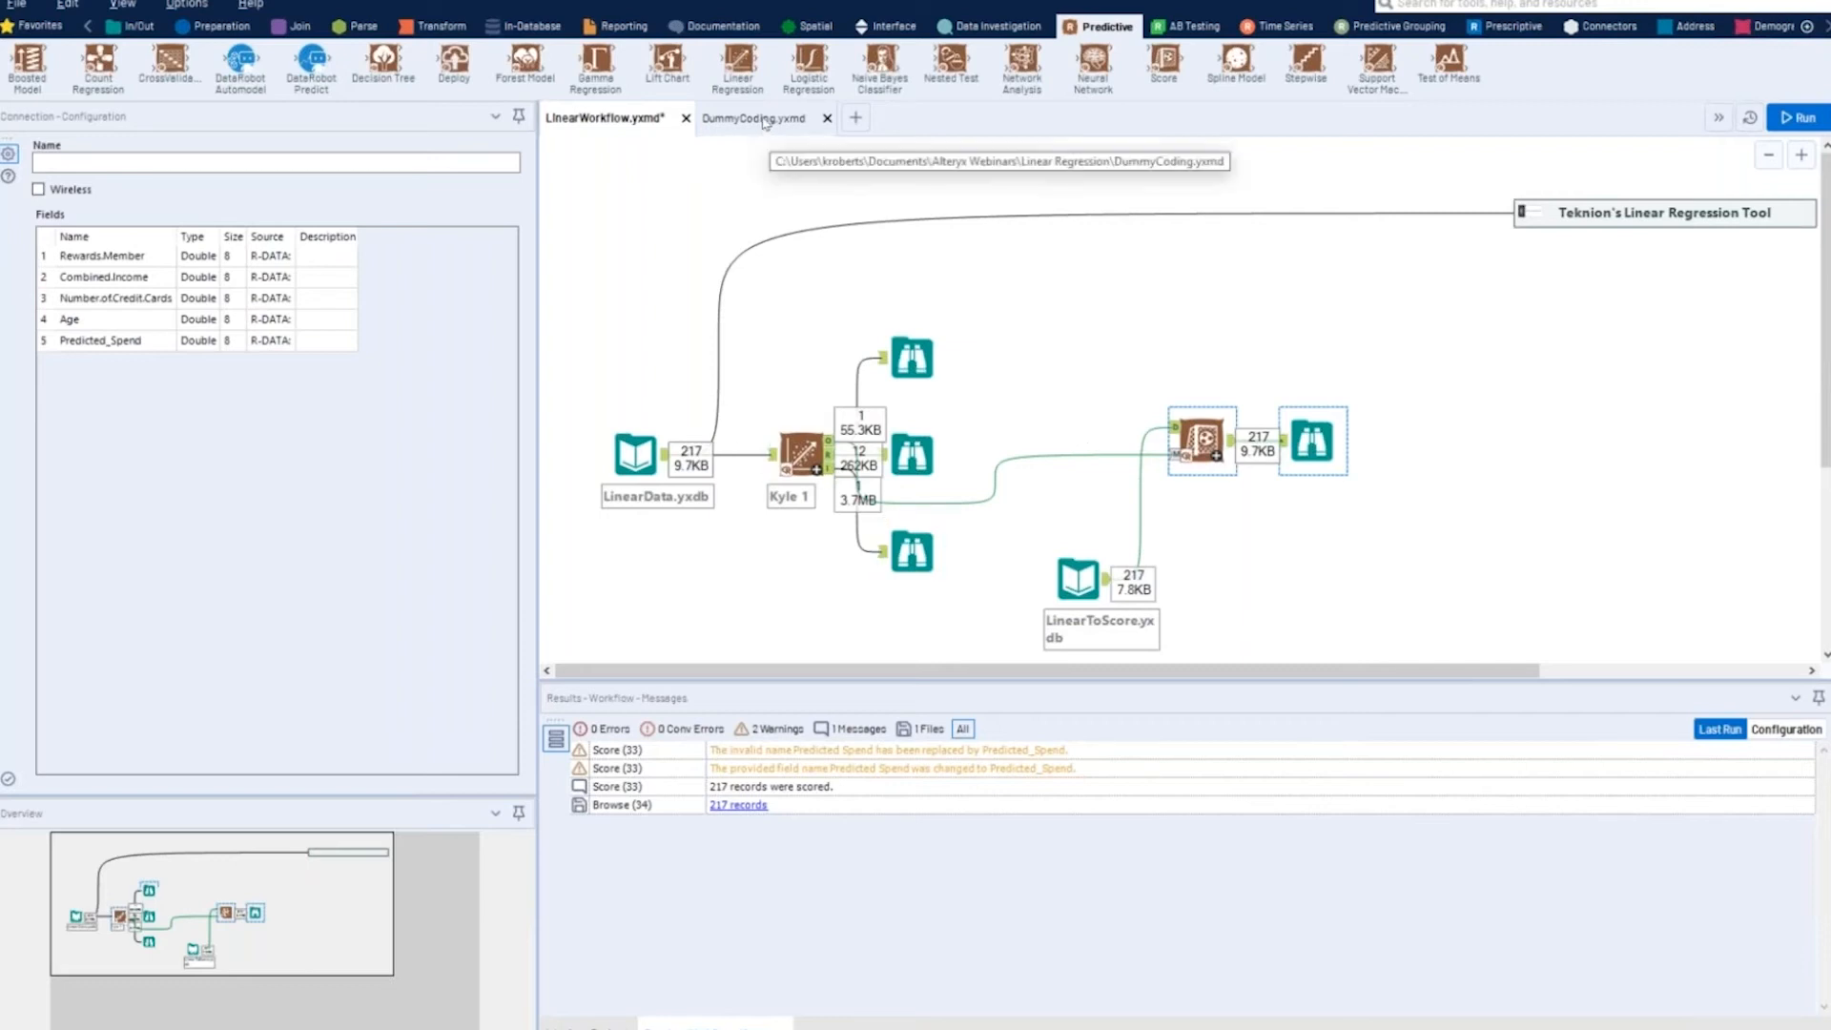
- Switch to the DummyCoding.yxmd workflow and review its Text Input records and the Linear Regression tool's target and predictor variables
click(763, 218)
click(644, 332)
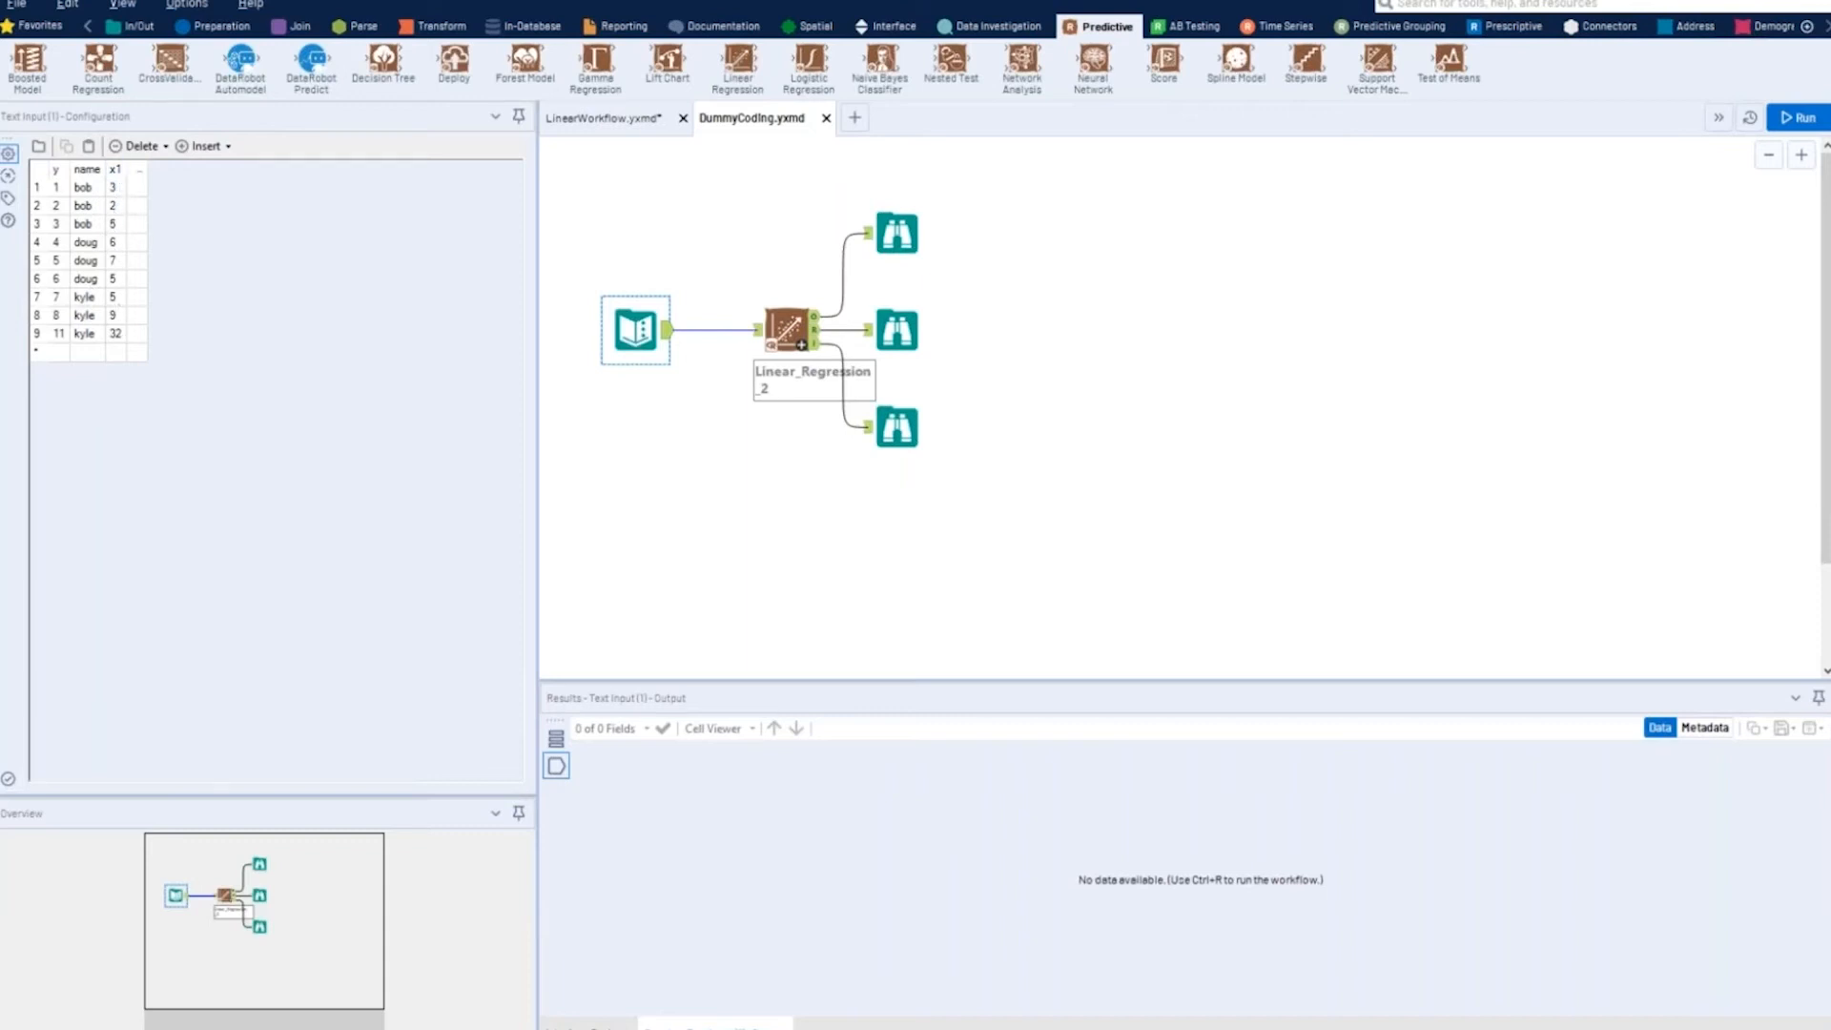
click(801, 345)
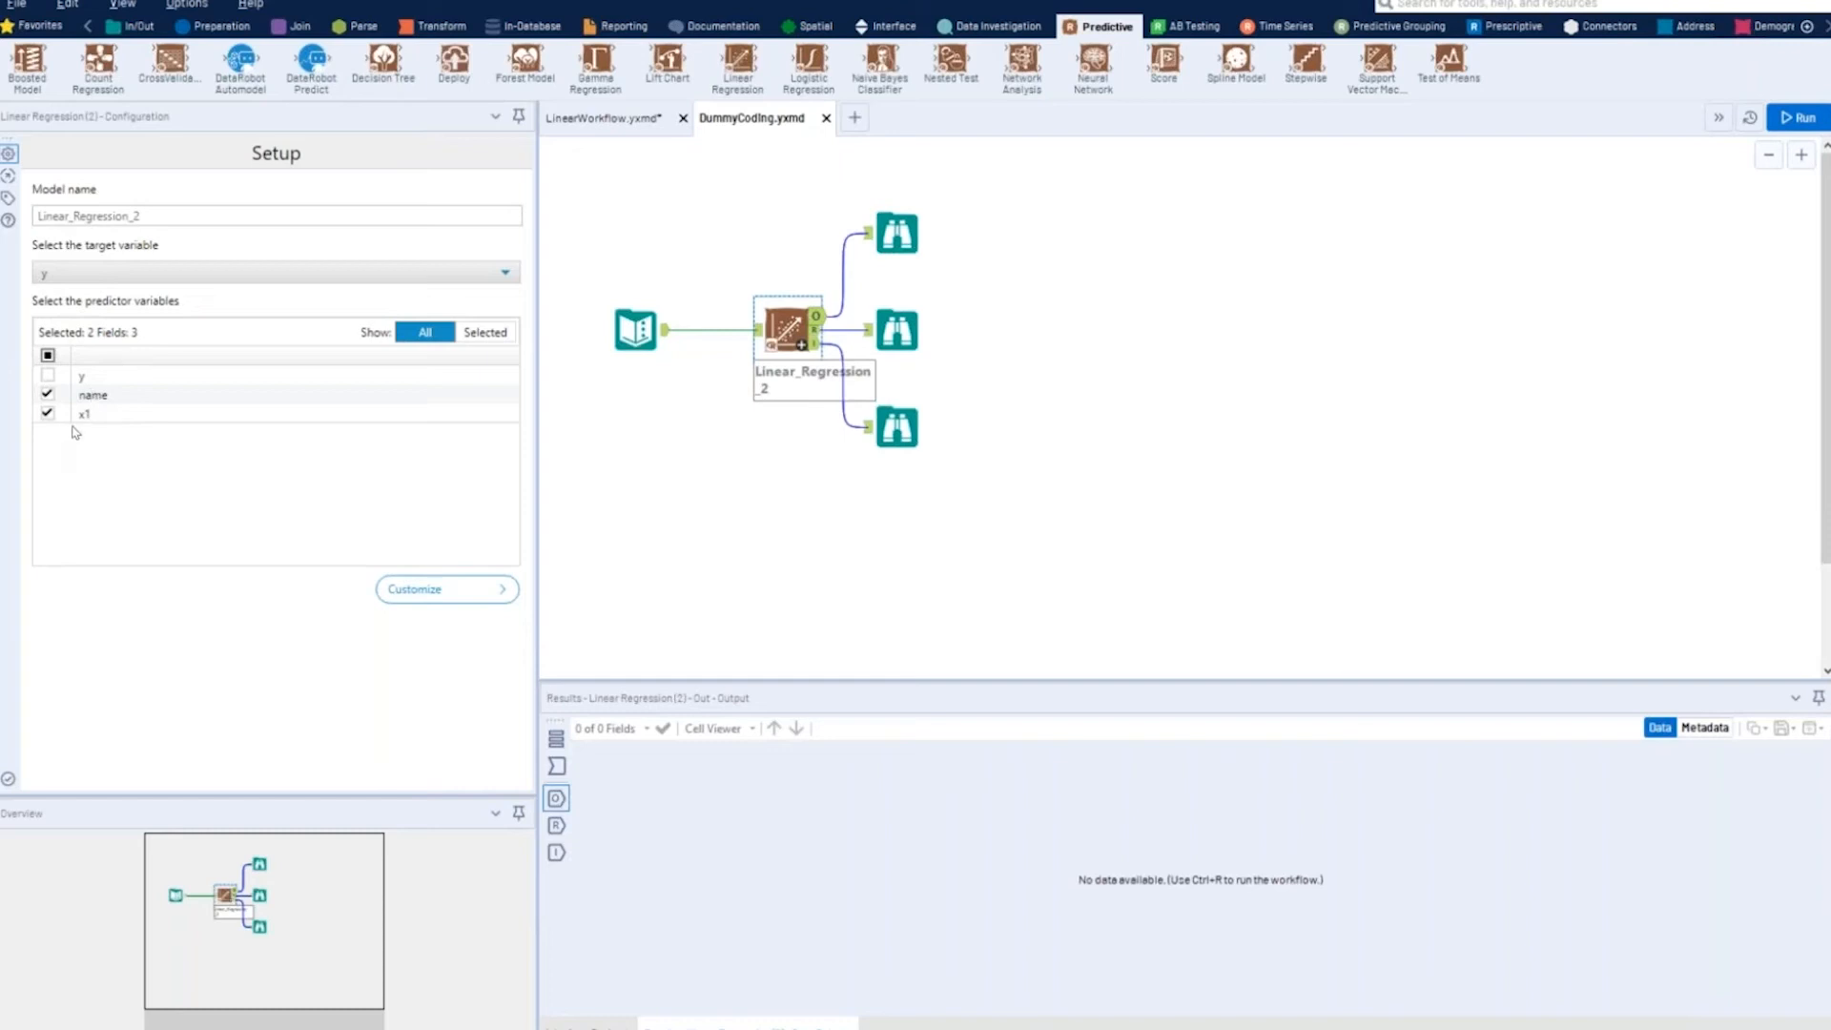
click(47, 375)
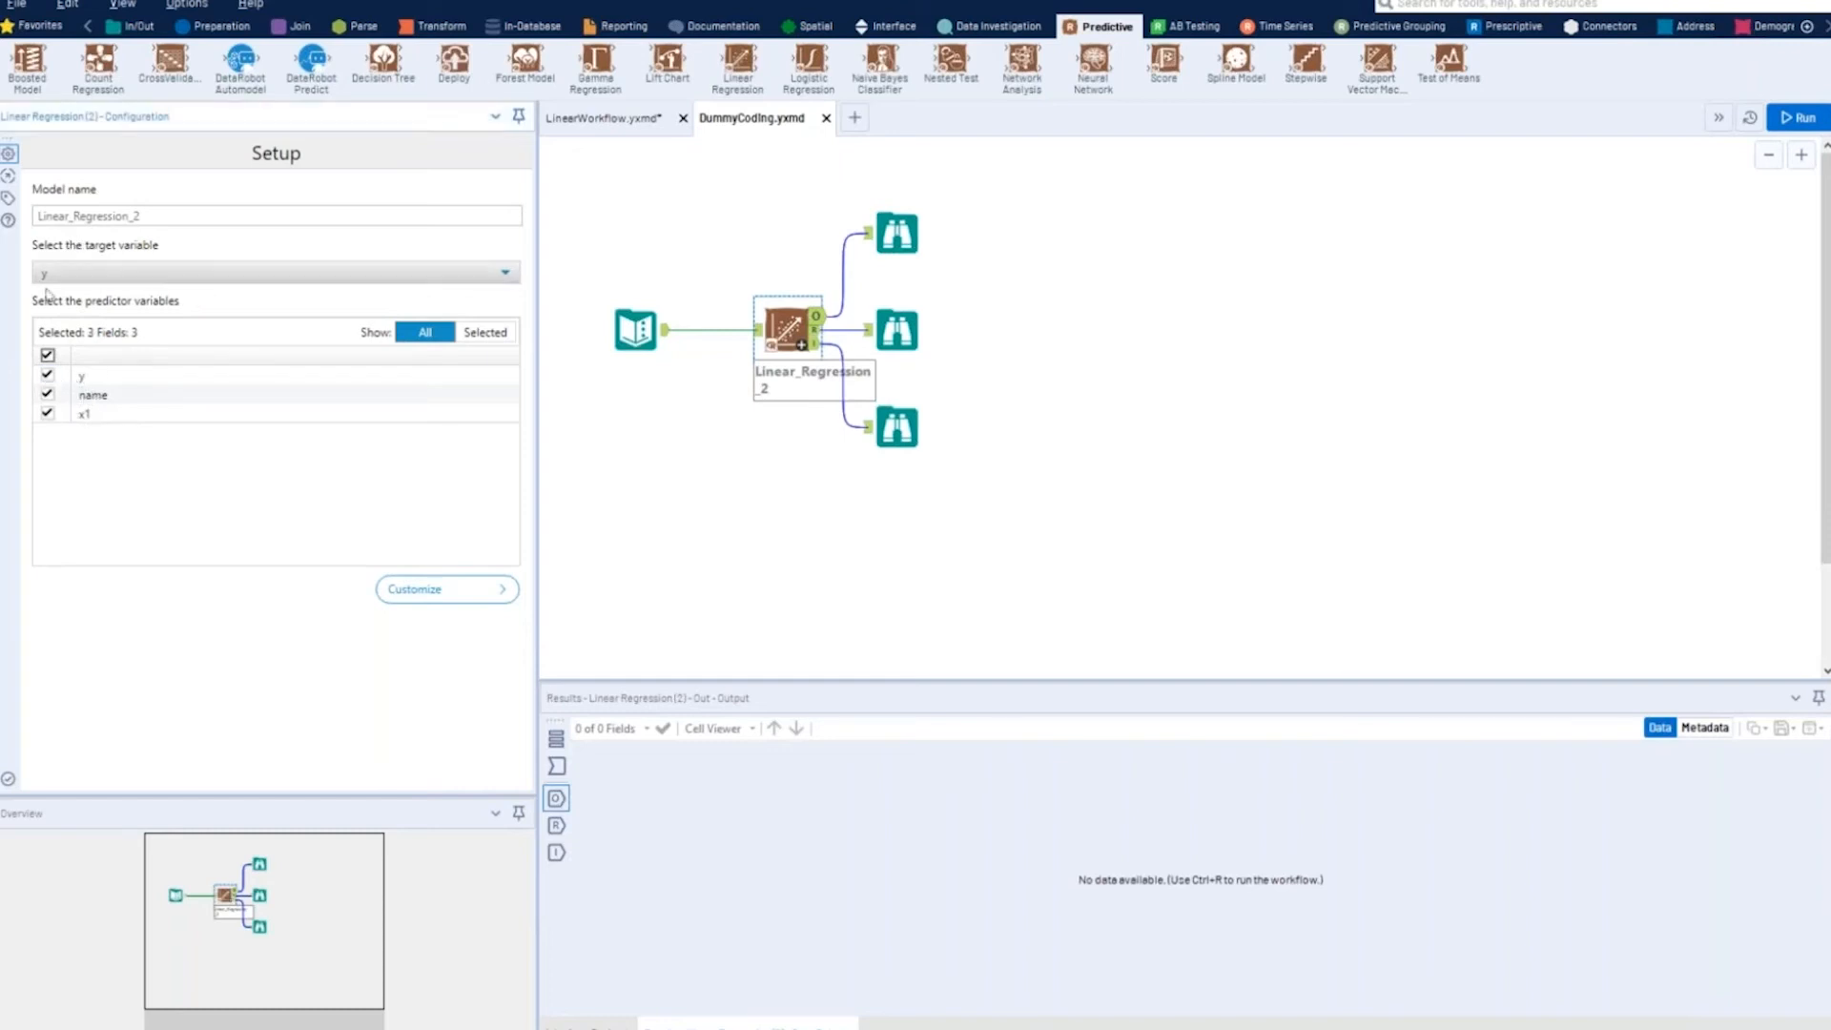
click(47, 375)
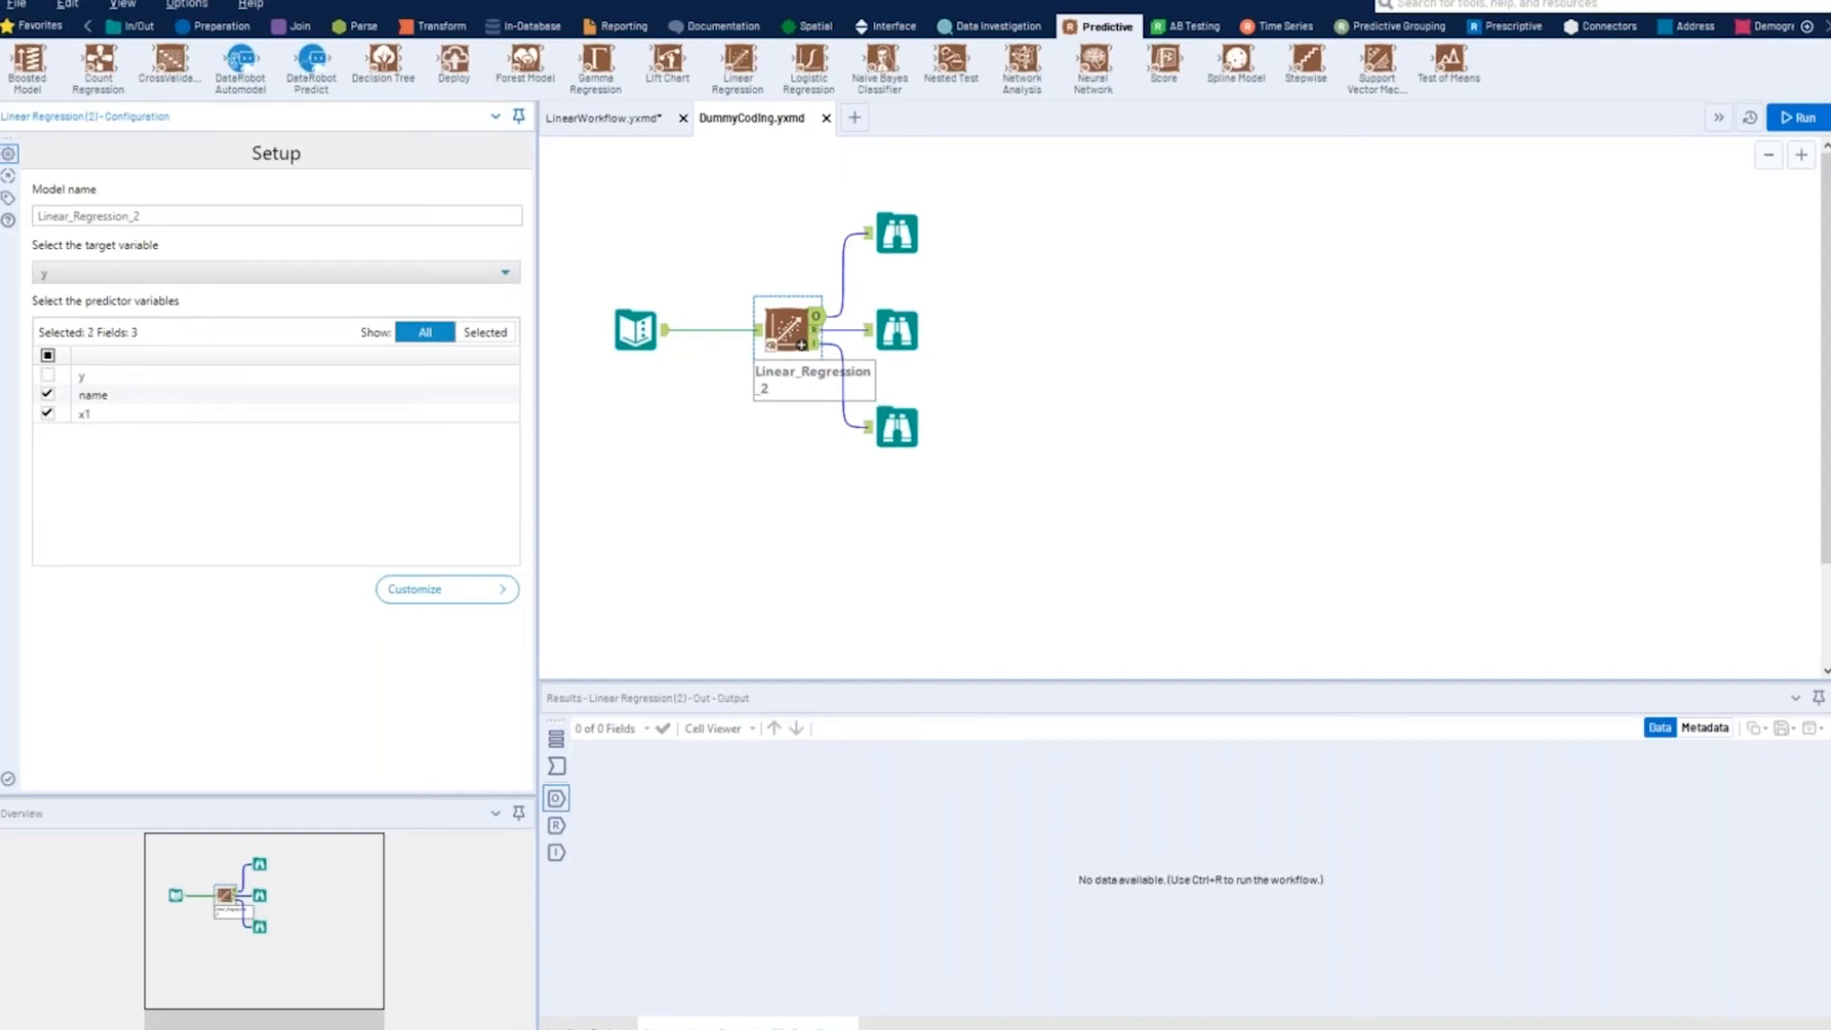
click(897, 330)
click(787, 328)
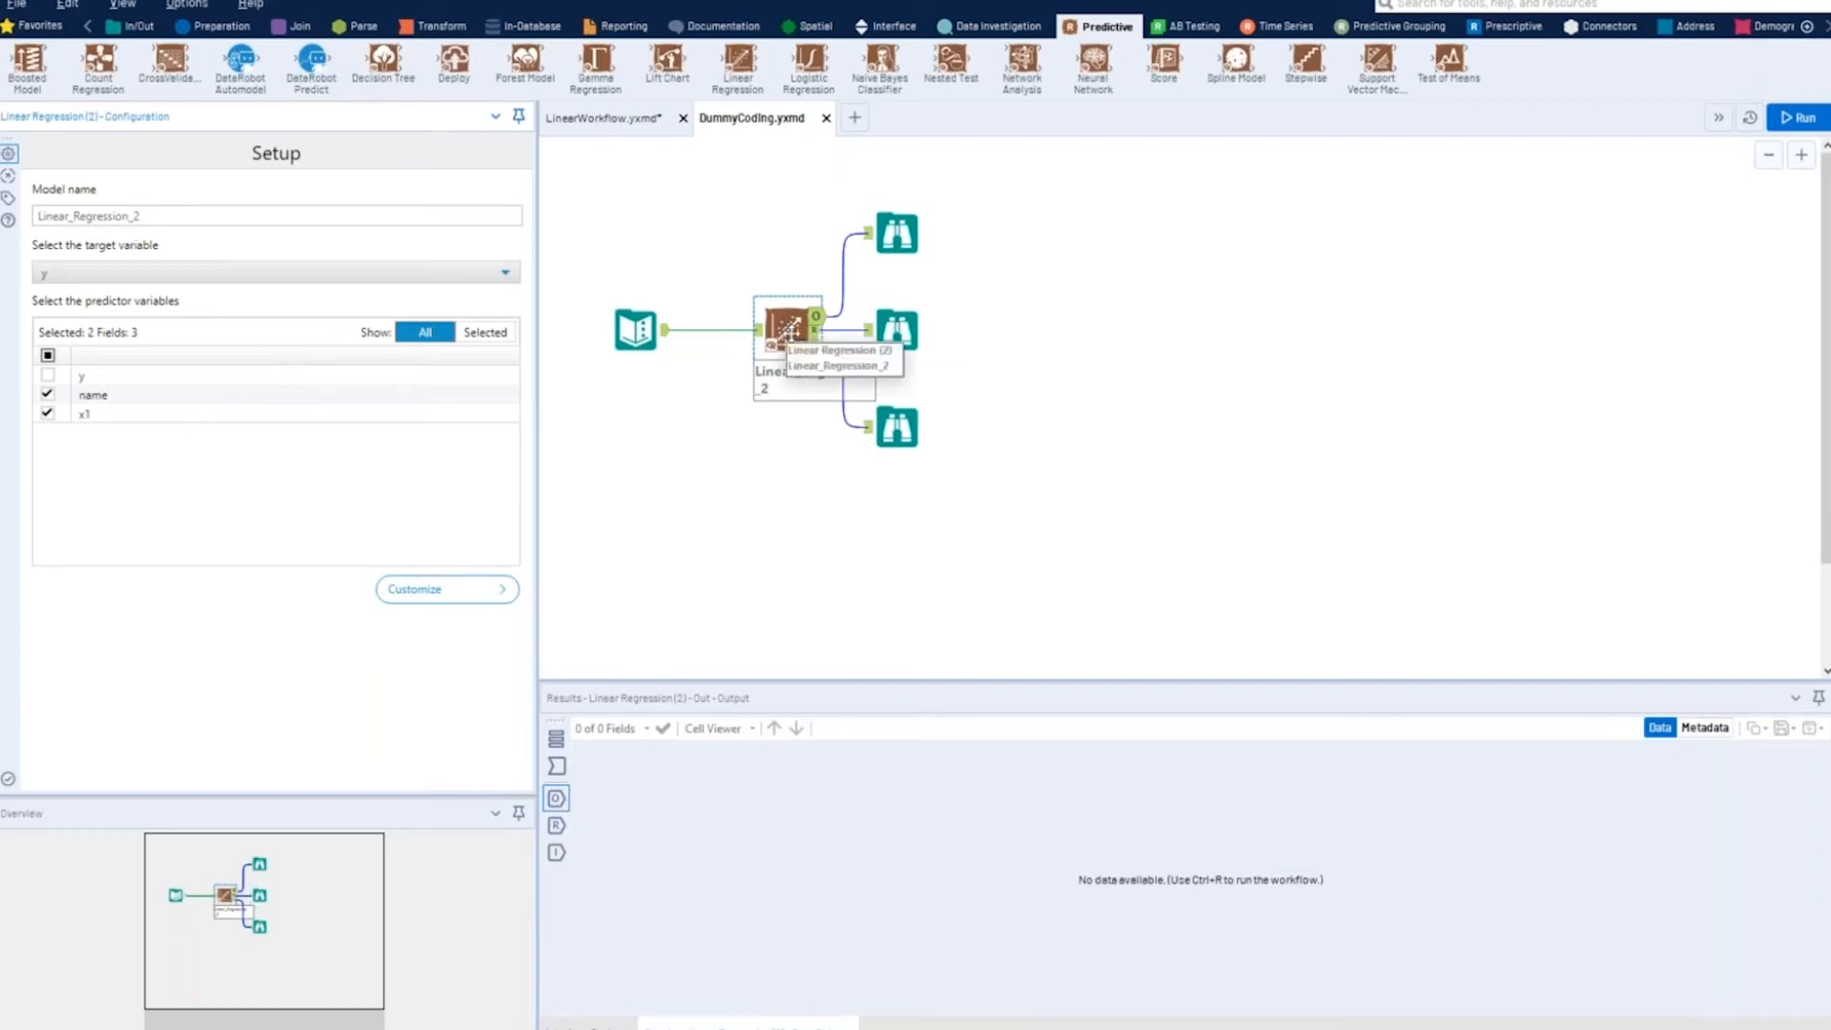
- Run the DummyCoding workflow and open the report from the Browse tool on the regression's R output in its own window
click(1789, 118)
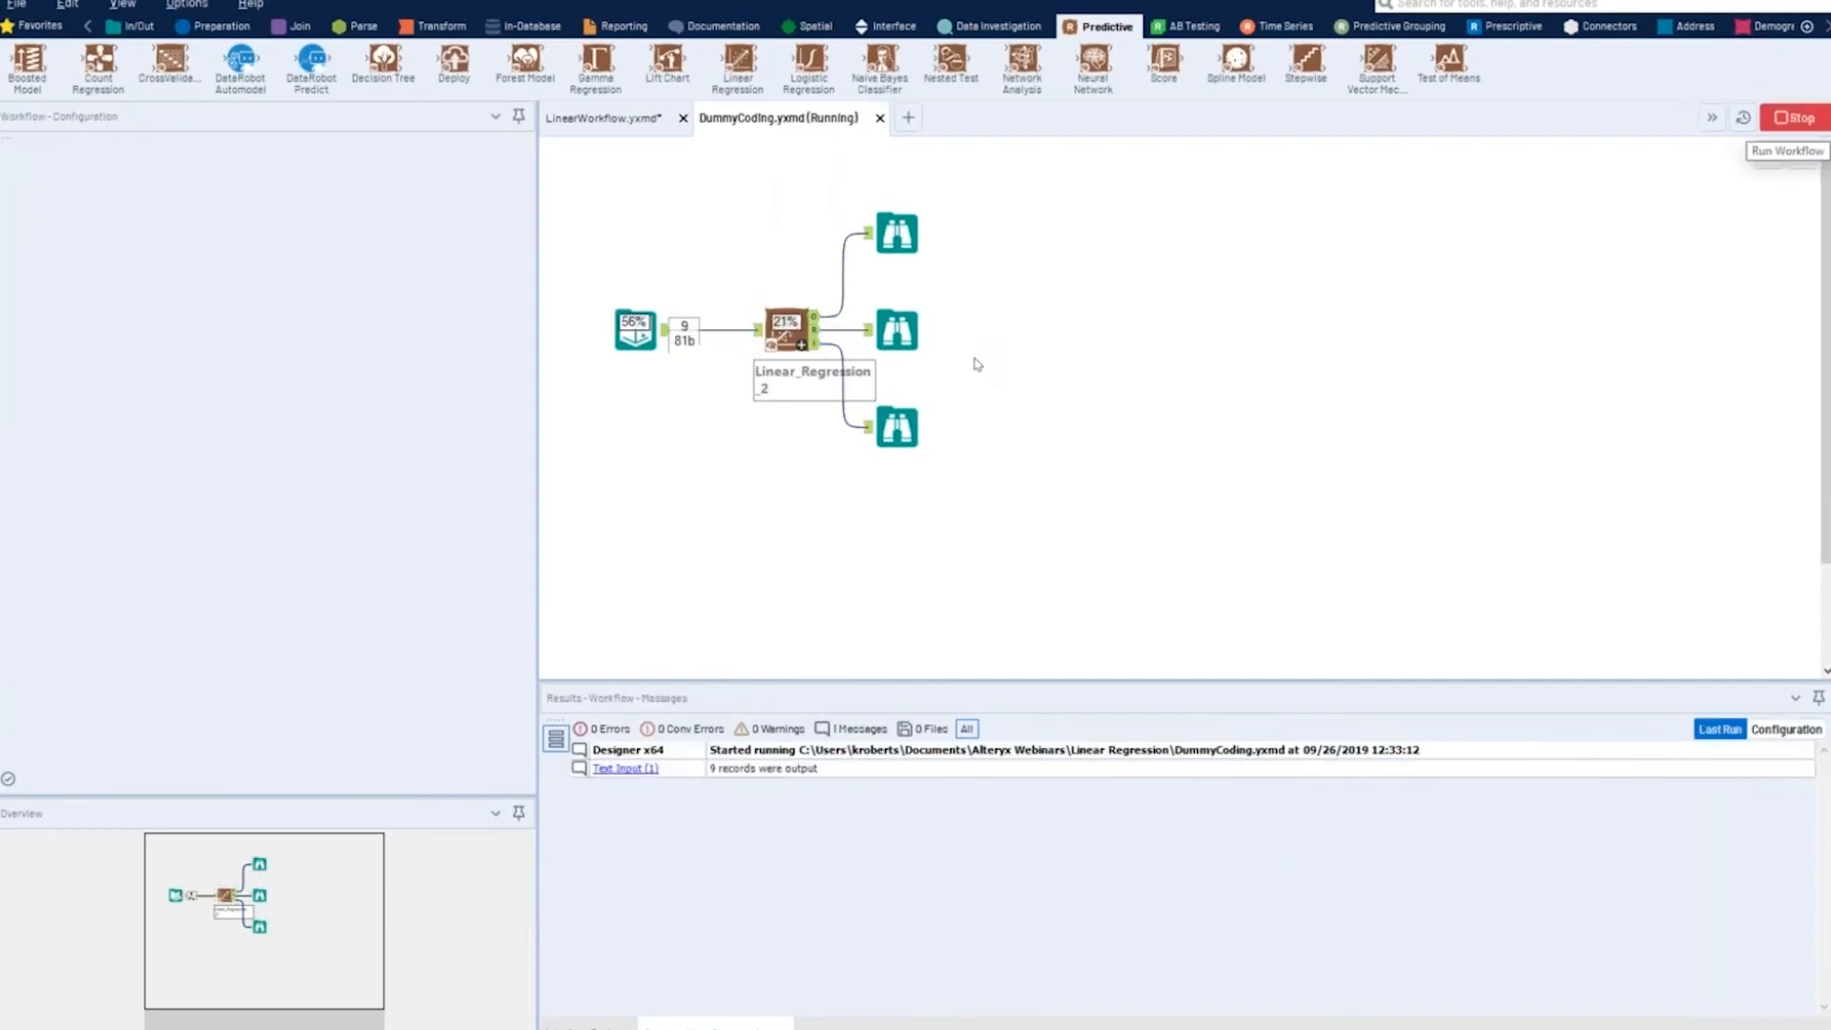
click(901, 333)
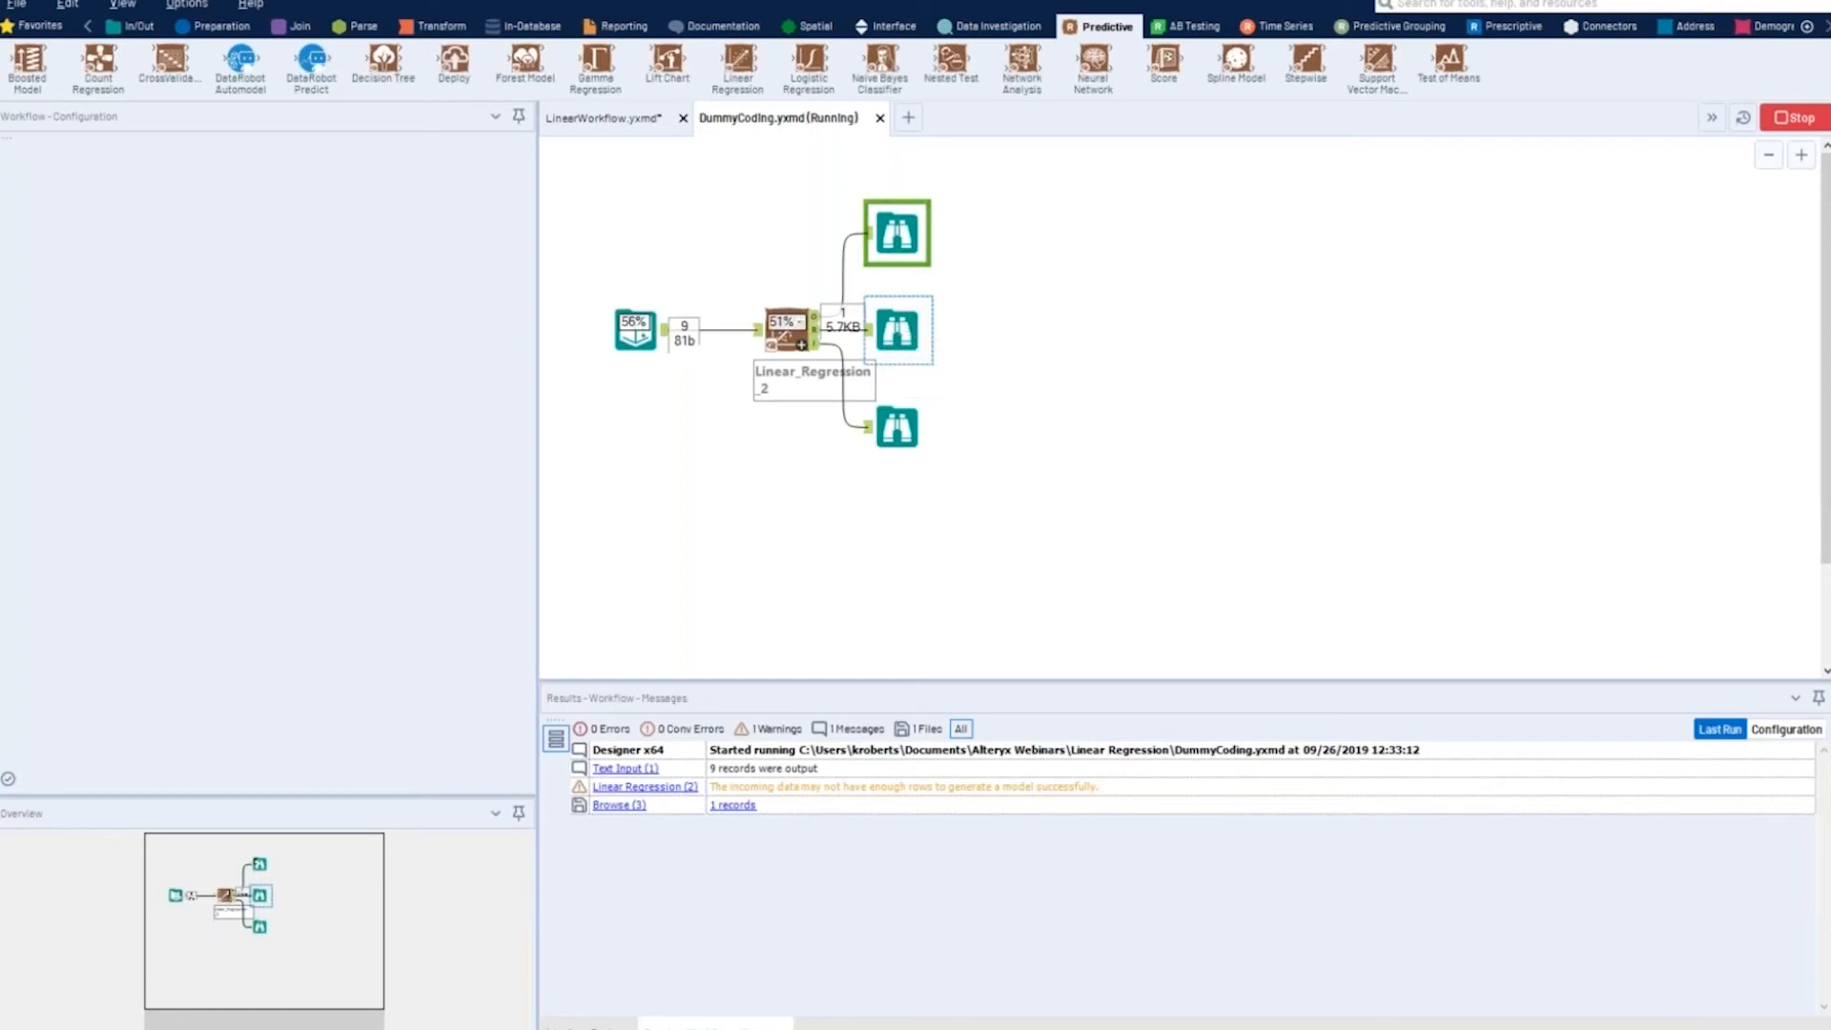
click(896, 330)
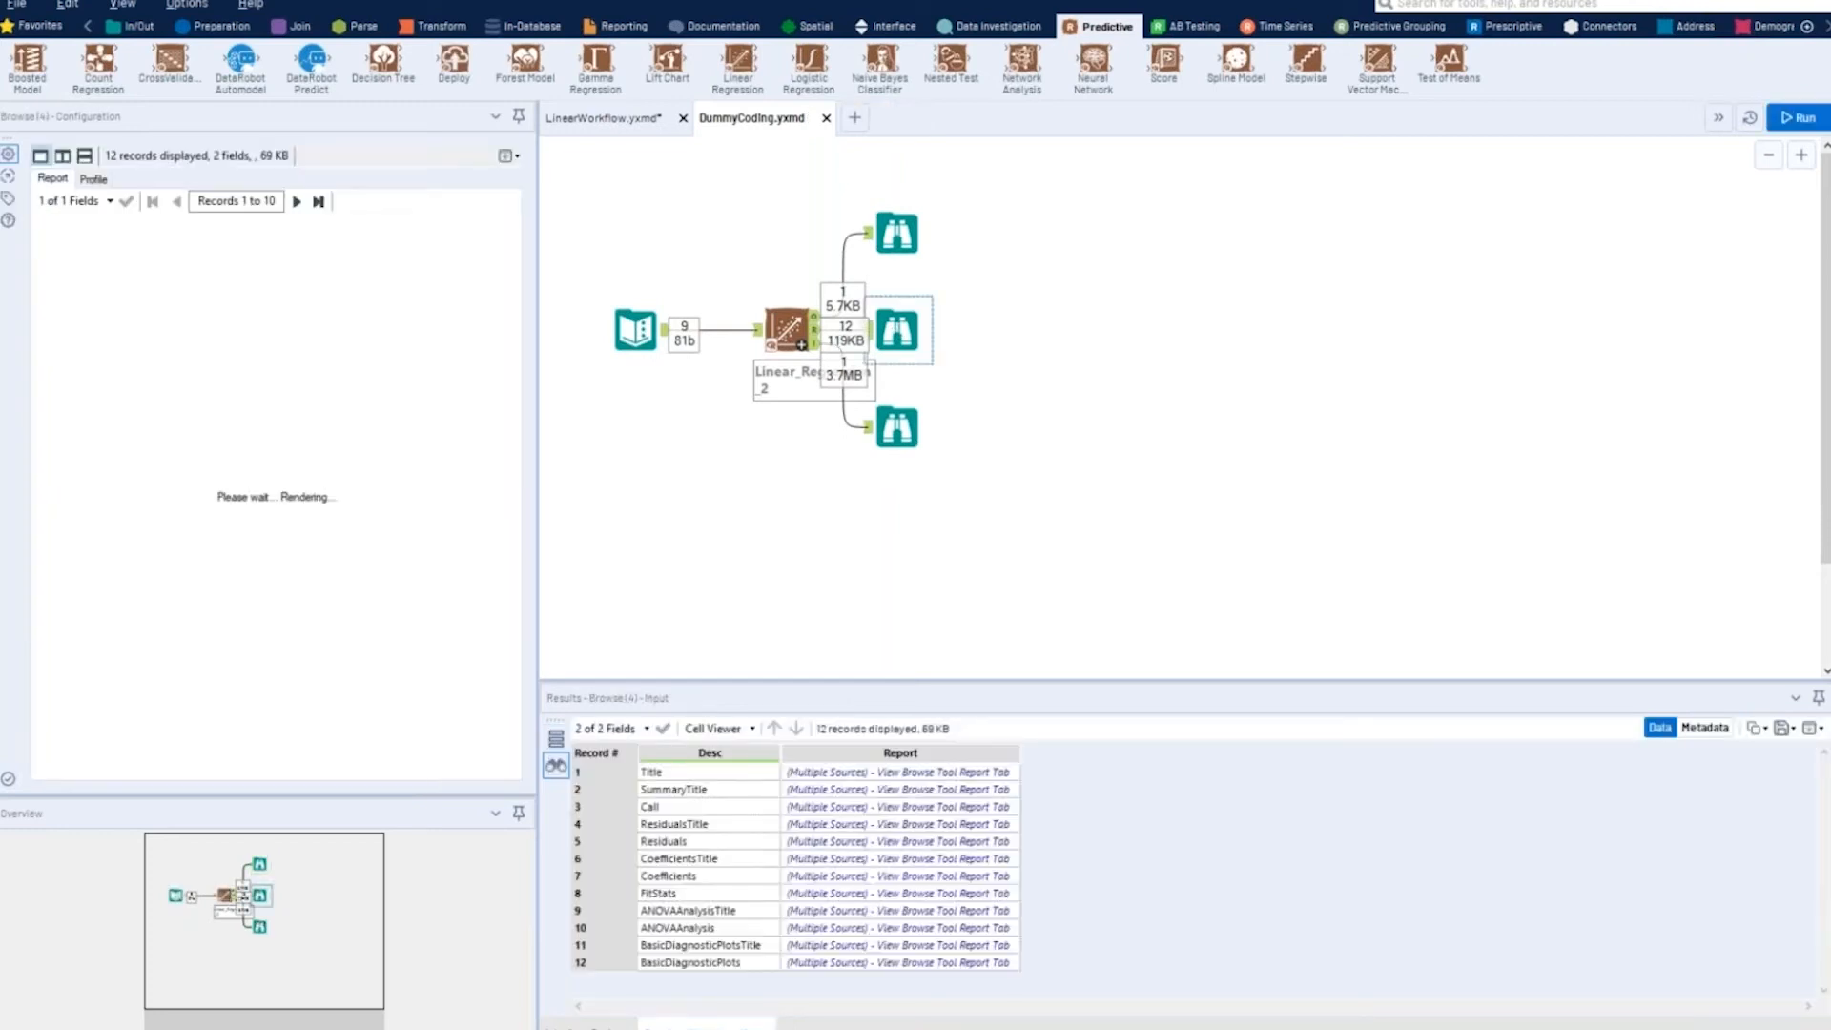
click(509, 156)
click(448, 182)
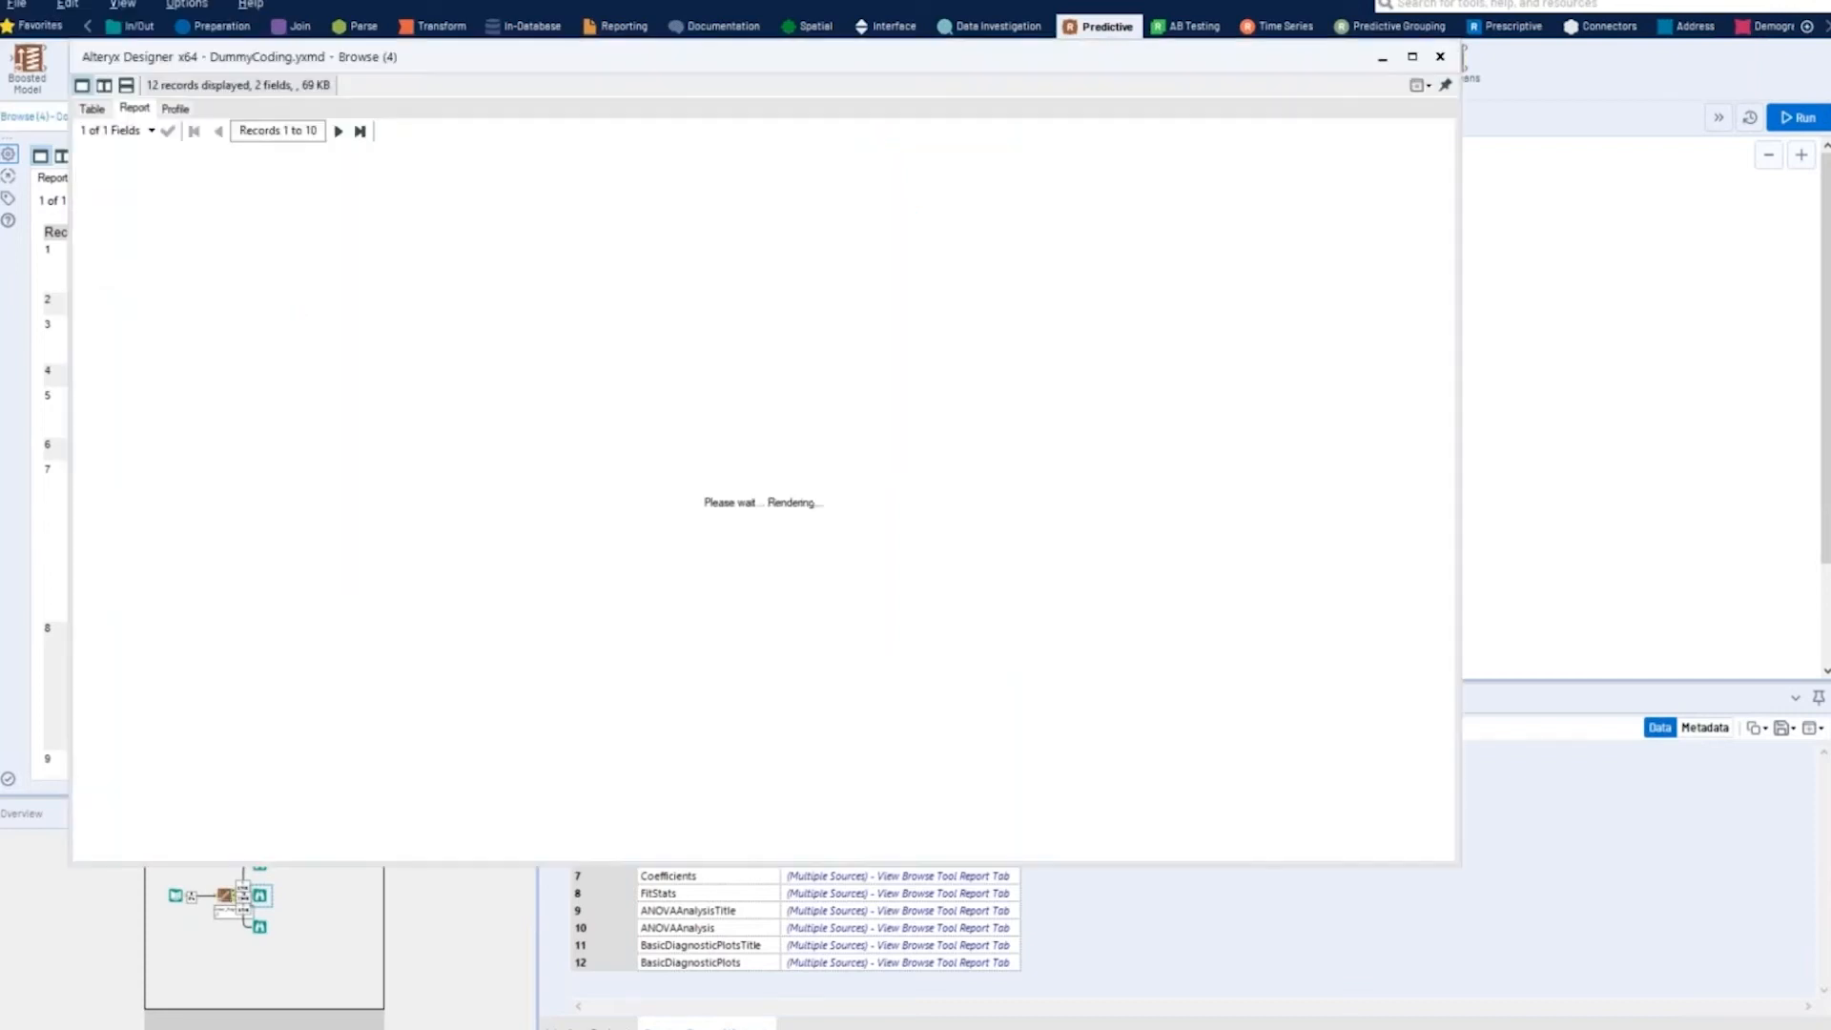
drag(847, 39, 1086, 87)
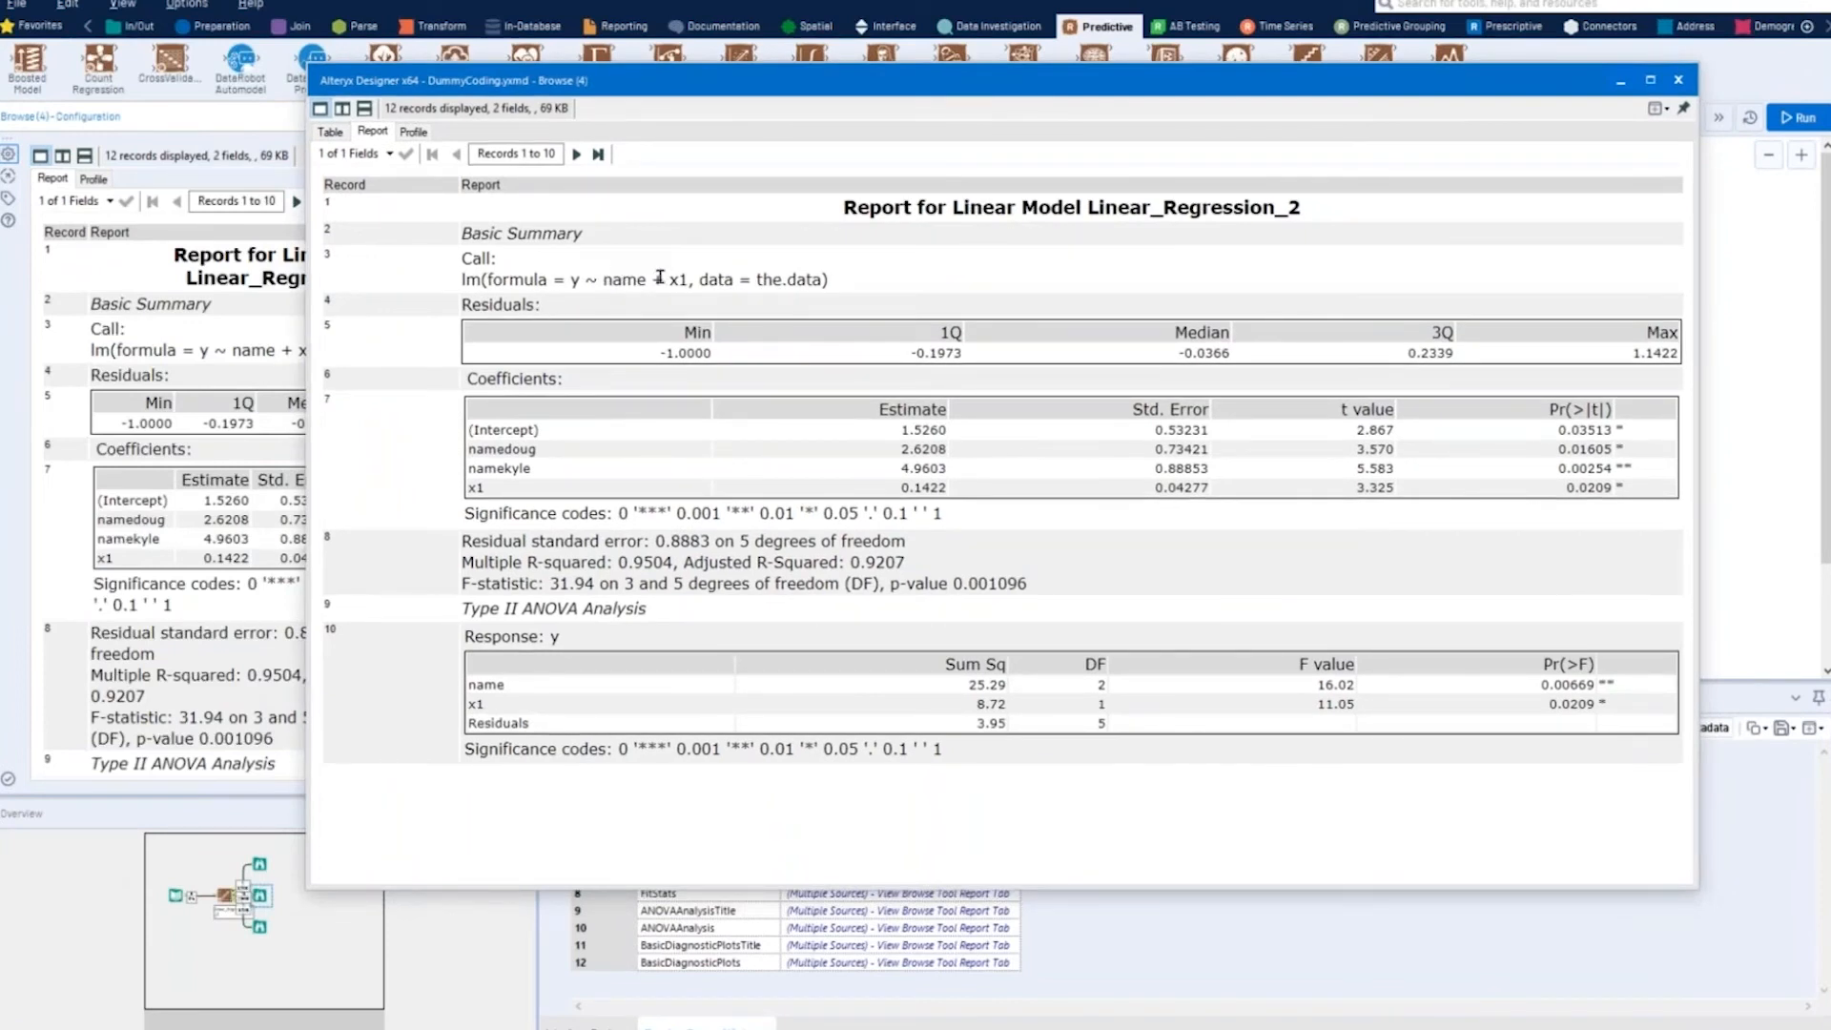
- Examine the model formula in the report and the dummy variables created from the name field in the coefficients table
drag(601, 279, 689, 278)
drag(571, 280, 690, 281)
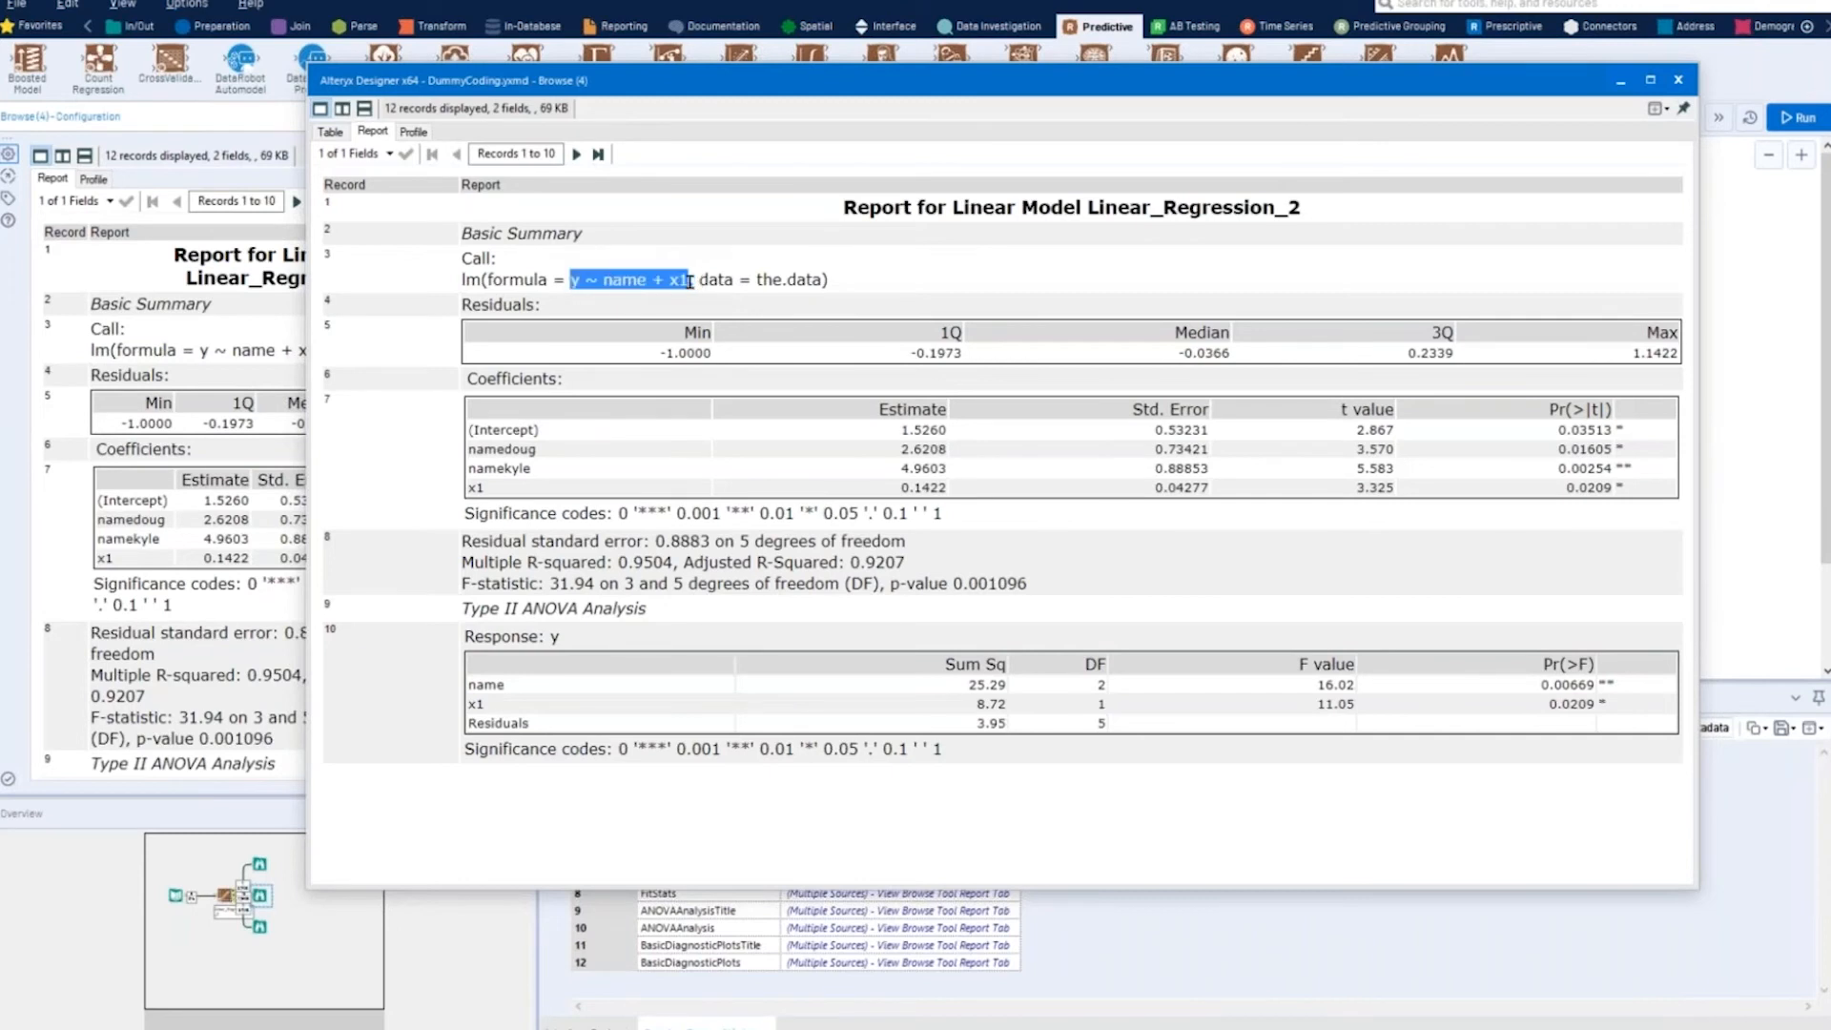
click(539, 464)
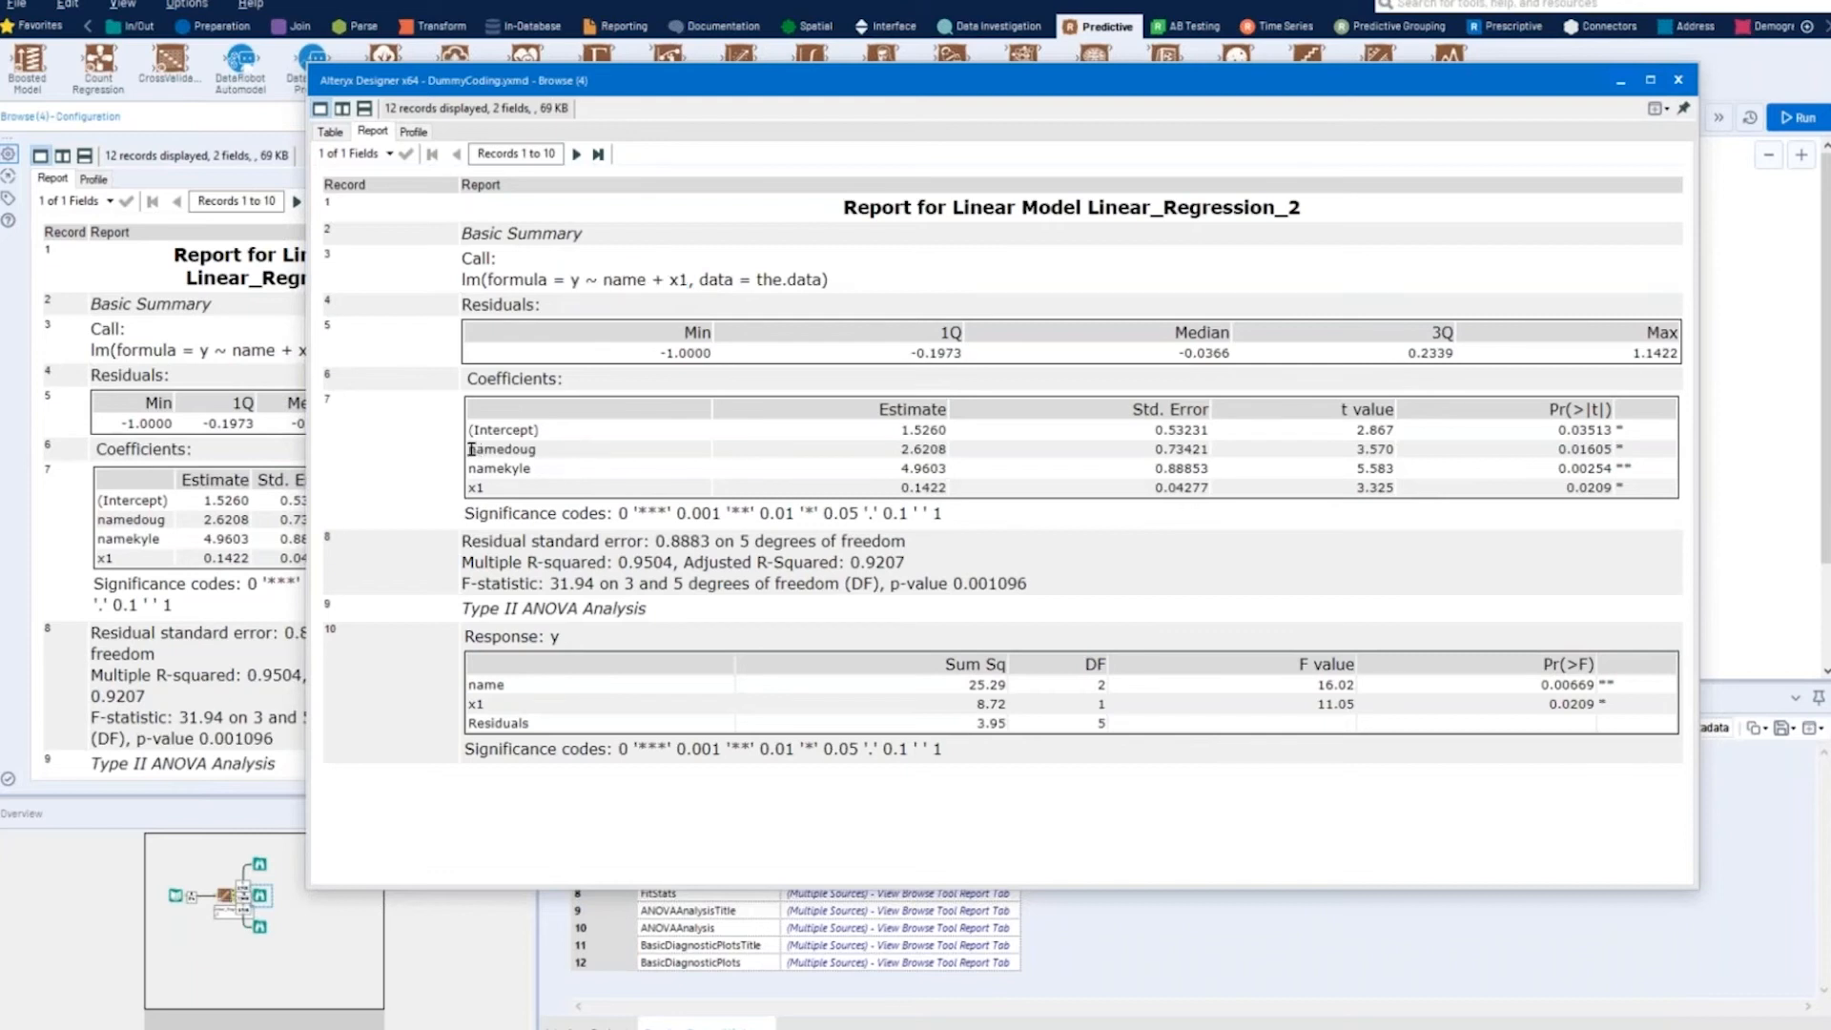
drag(471, 450, 543, 478)
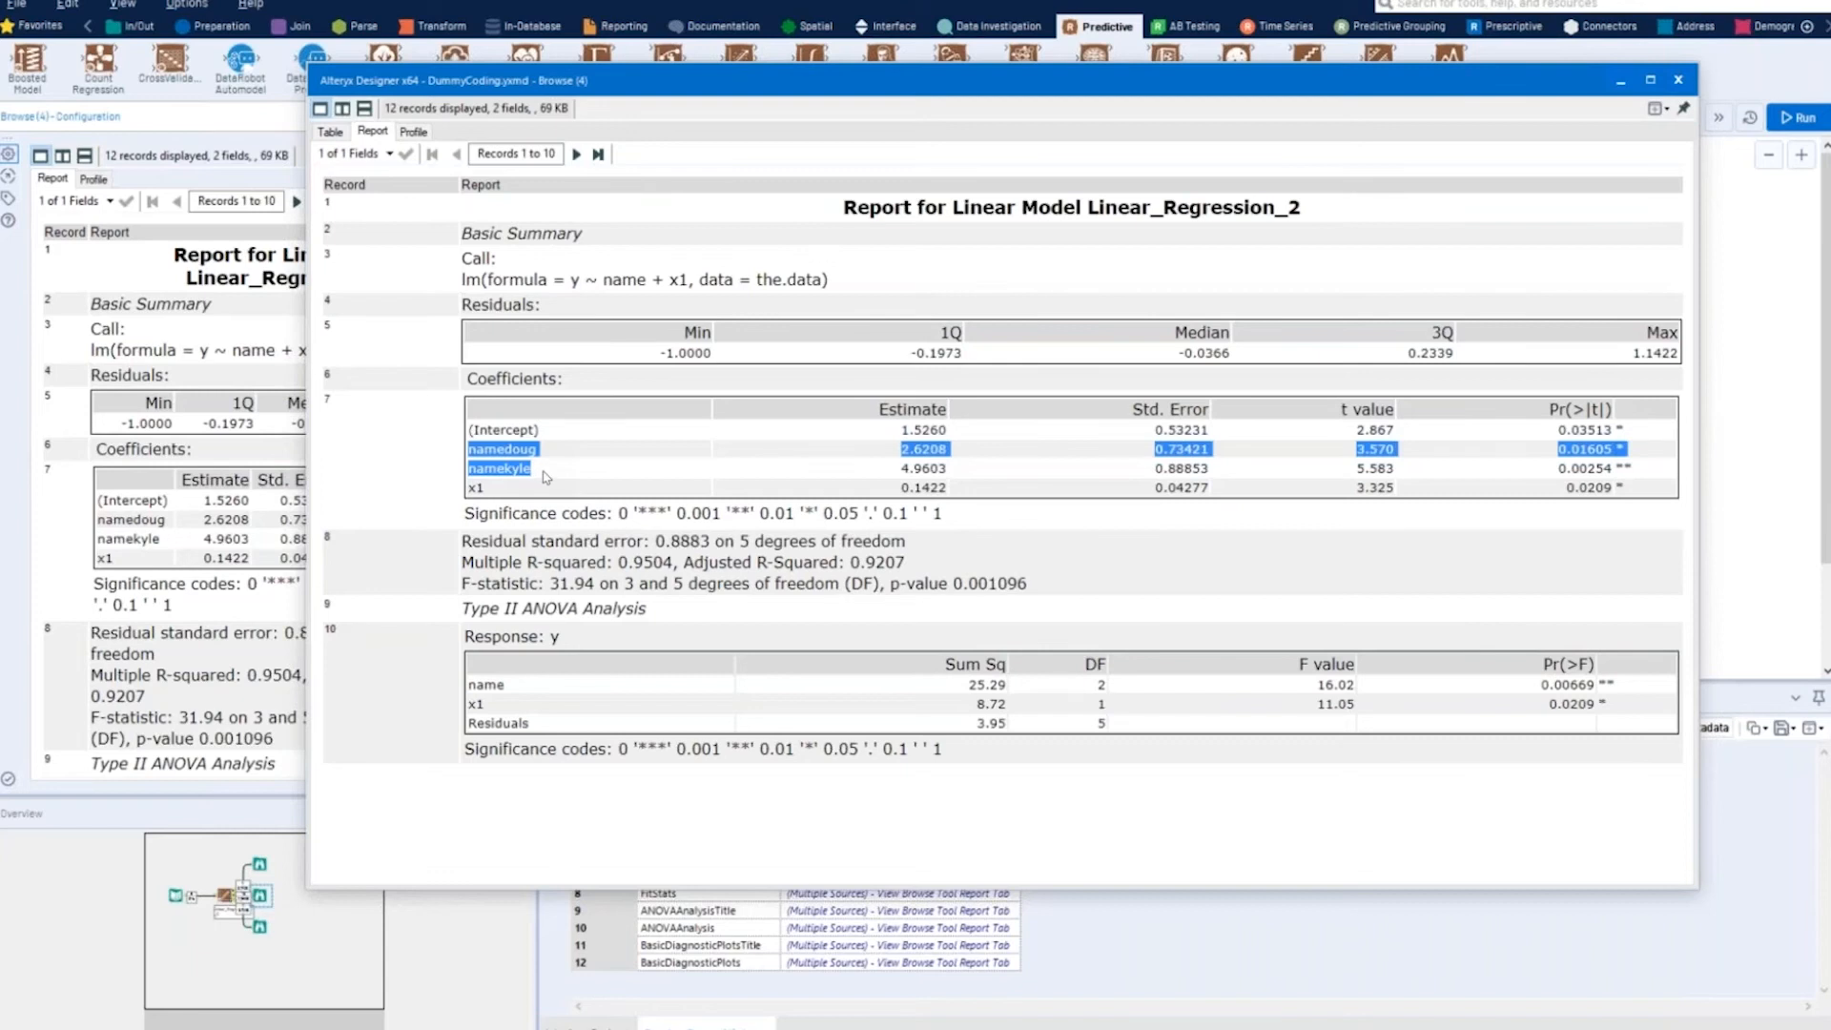
click(546, 476)
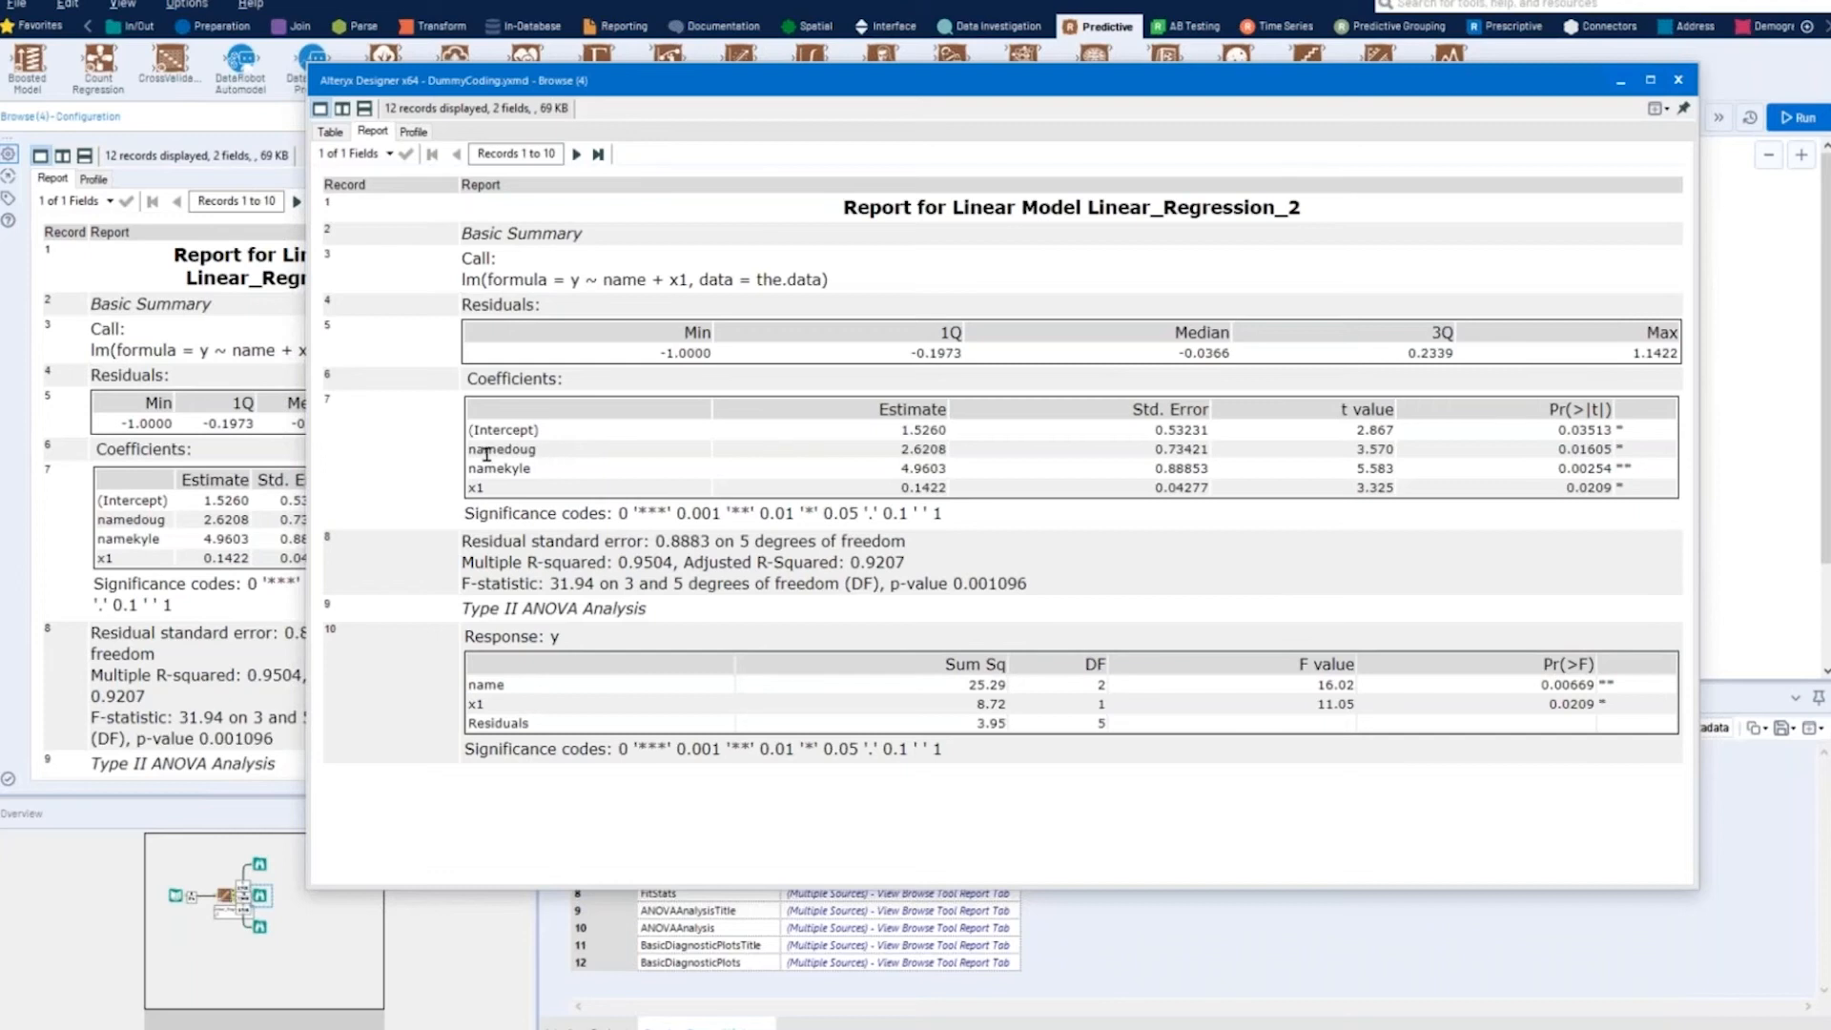
- Compare the coefficient estimates of the two name dummy variables, and close the report window
double_click(529, 449)
drag(468, 468, 529, 471)
click(894, 454)
double_click(934, 449)
click(536, 475)
drag(470, 471, 530, 469)
click(902, 472)
drag(902, 472, 954, 473)
click(820, 470)
click(1678, 82)
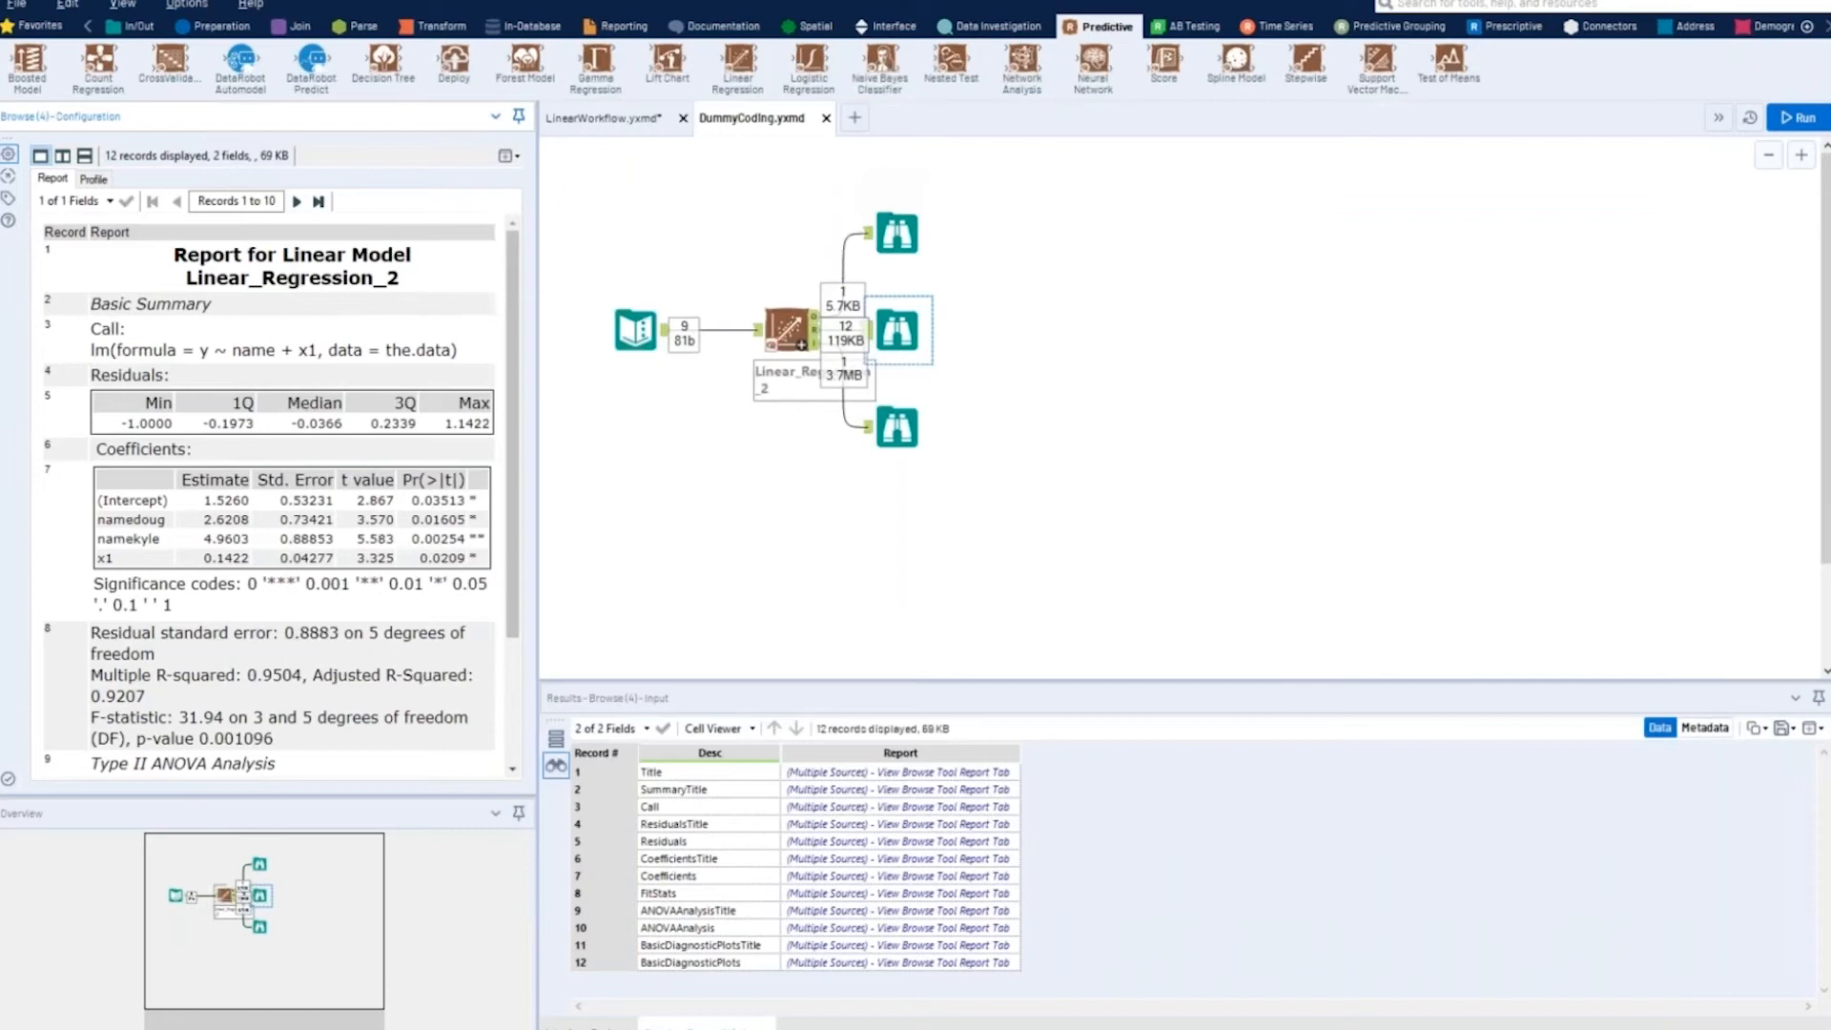
- Insert a Select tool between the Text Input and Linear Regression tools and change the x1 field's type to String
click(183, 29)
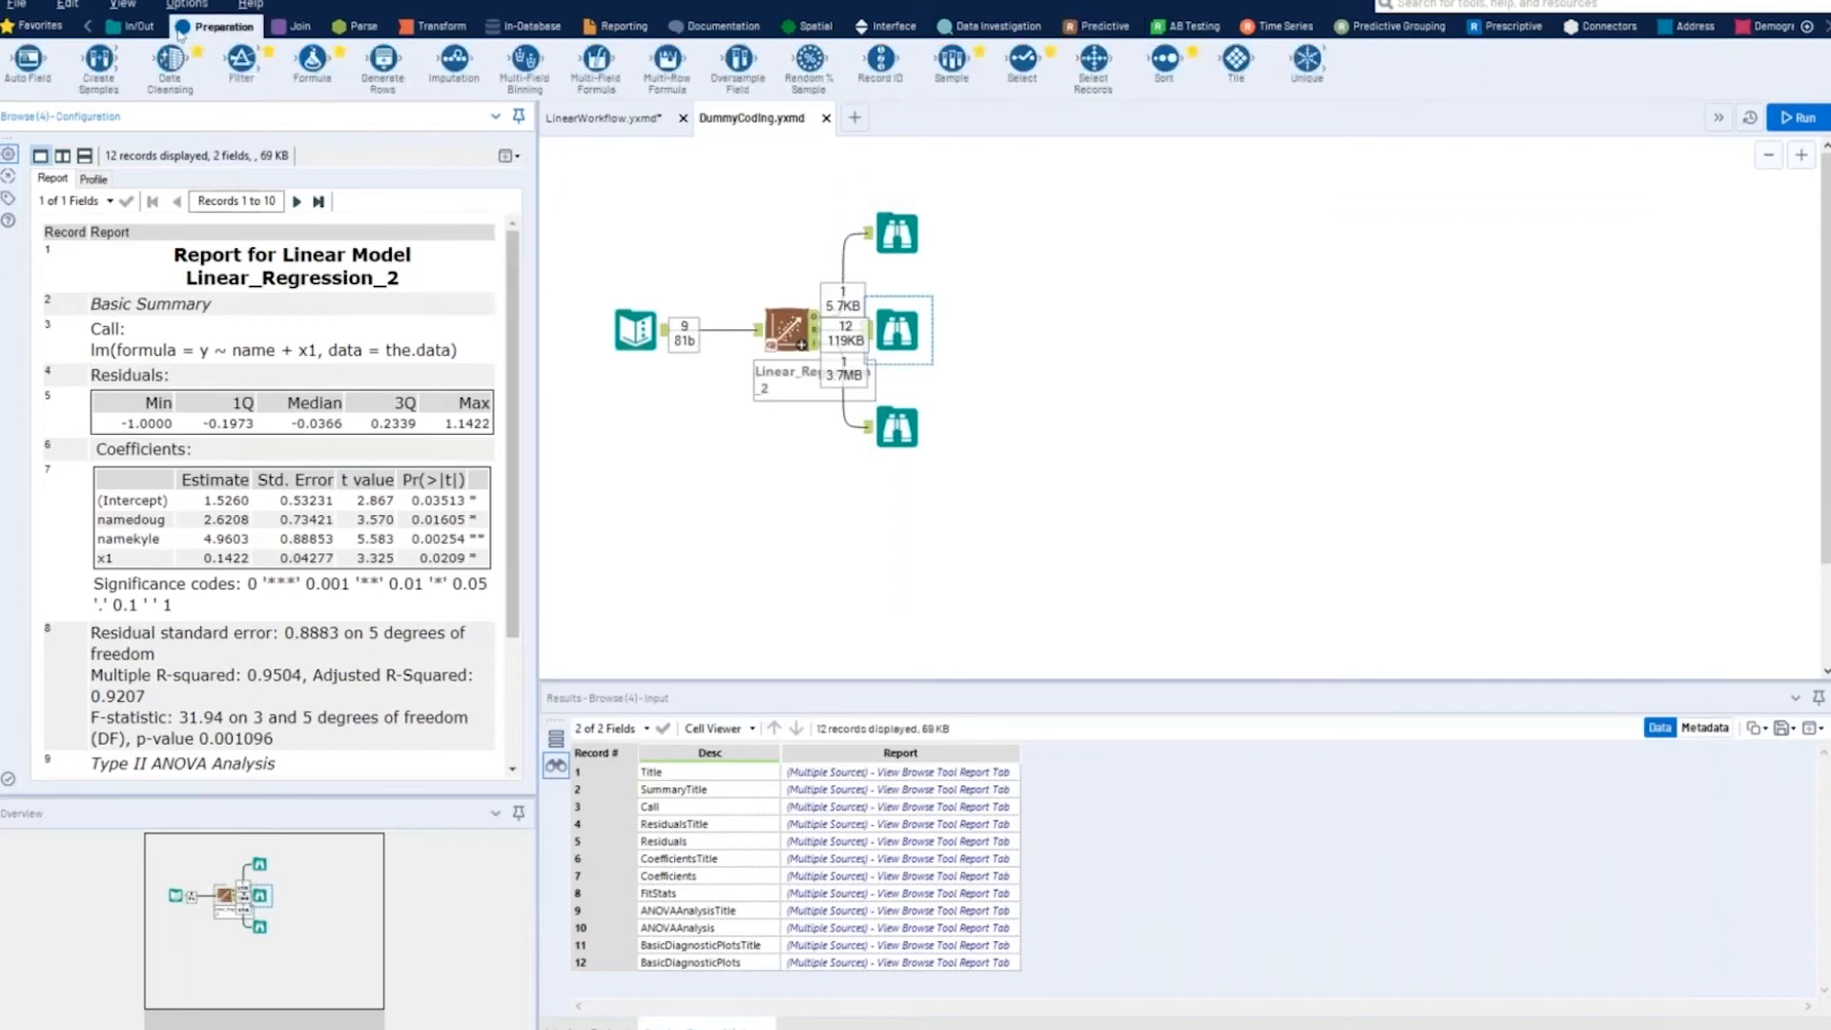
drag(1022, 59, 715, 329)
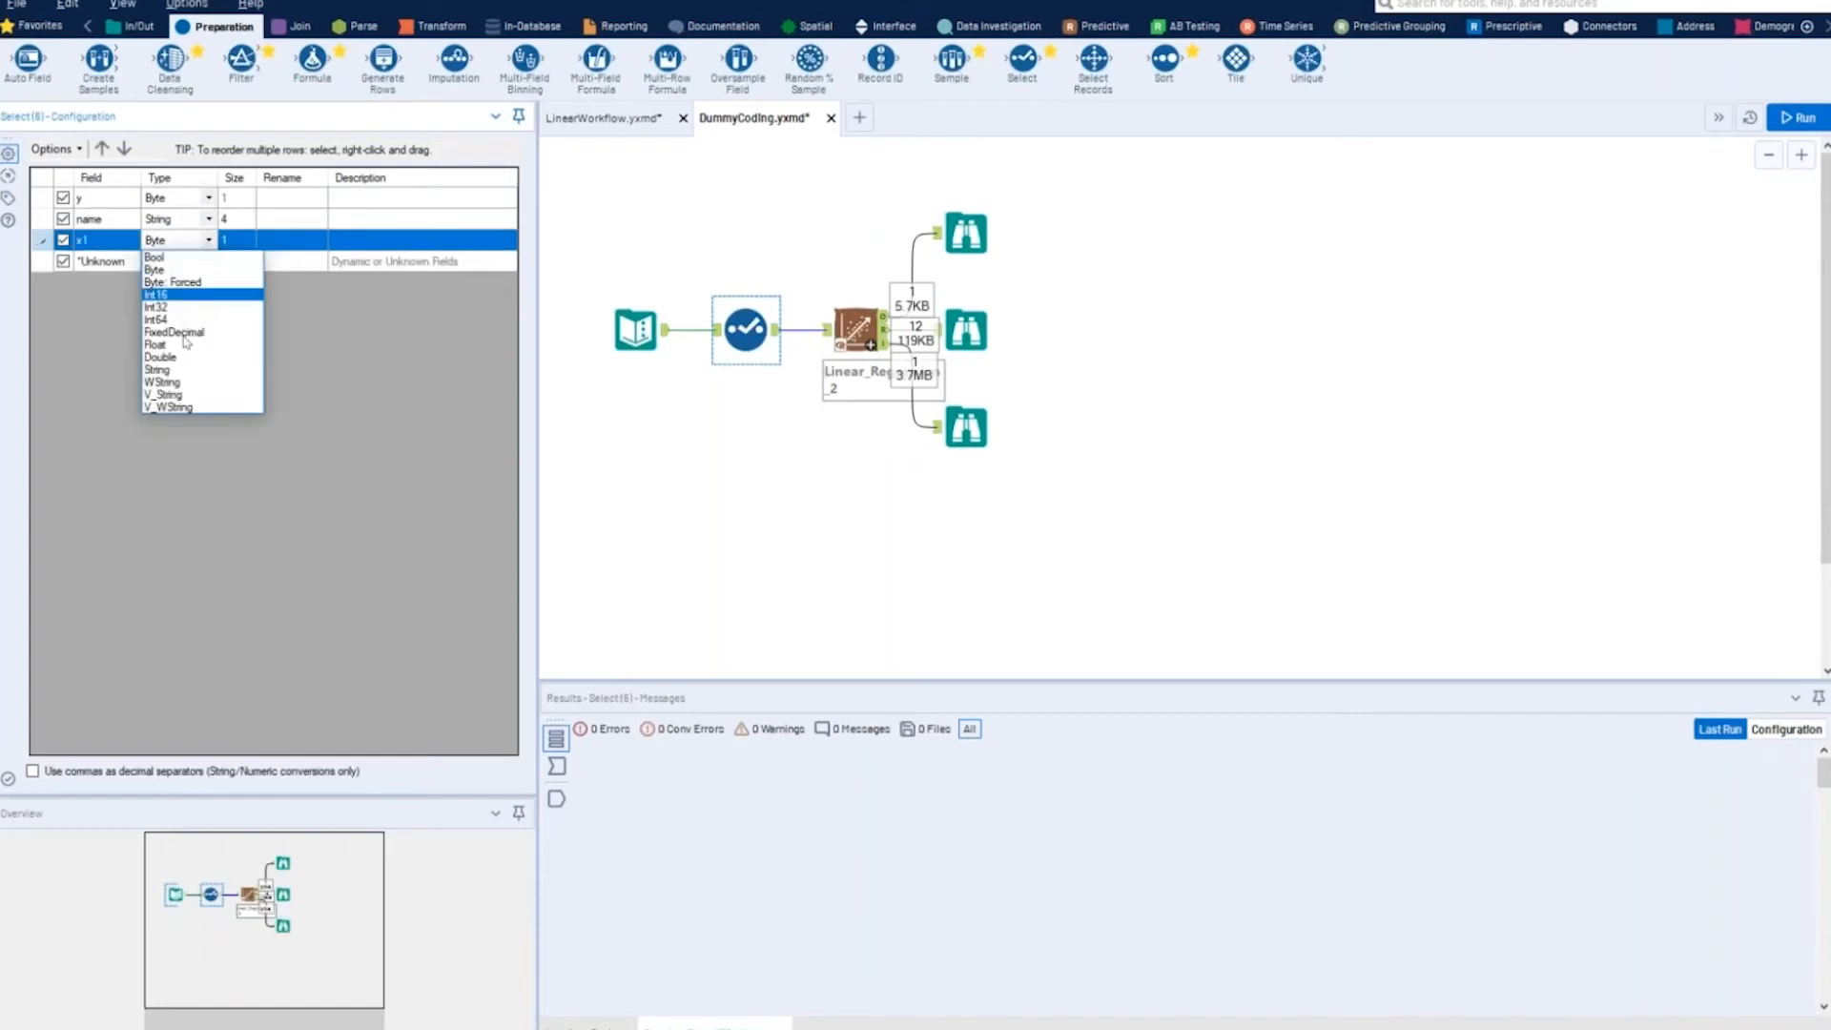
click(189, 369)
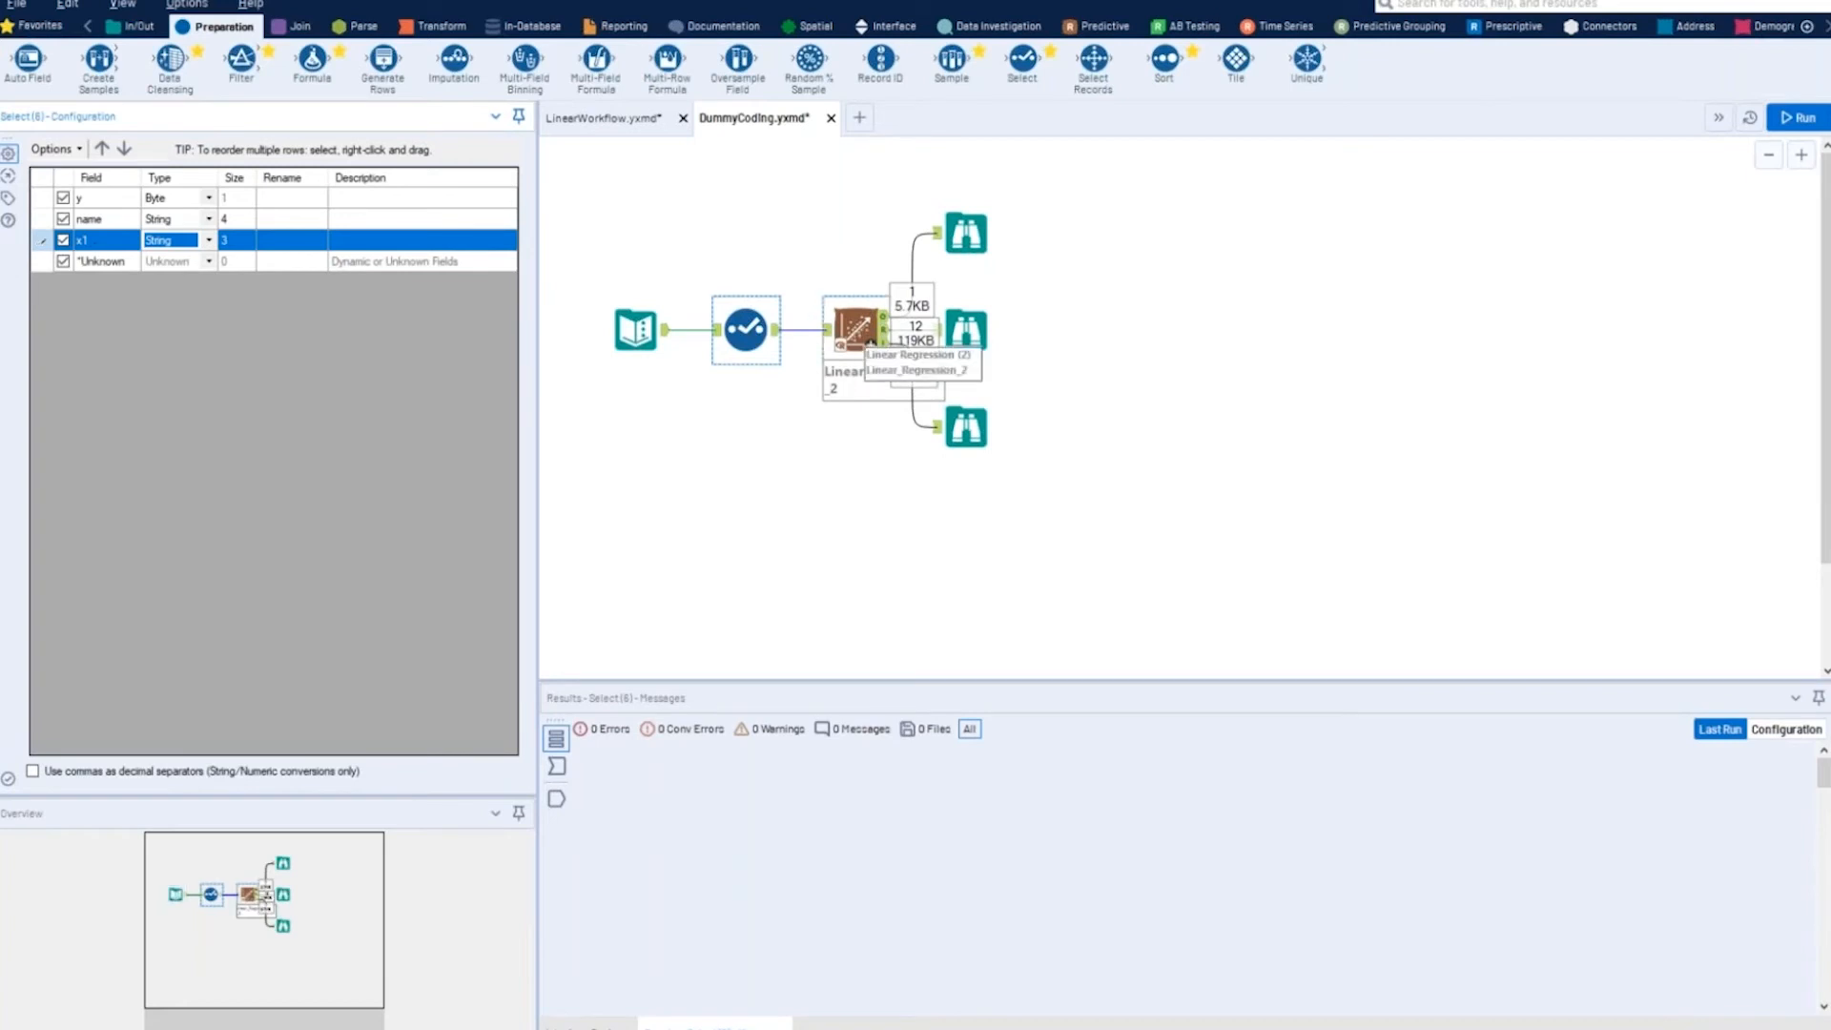
- Remove name from the Linear Regression tool's predictors, leaving only x1, and run the workflow
click(858, 330)
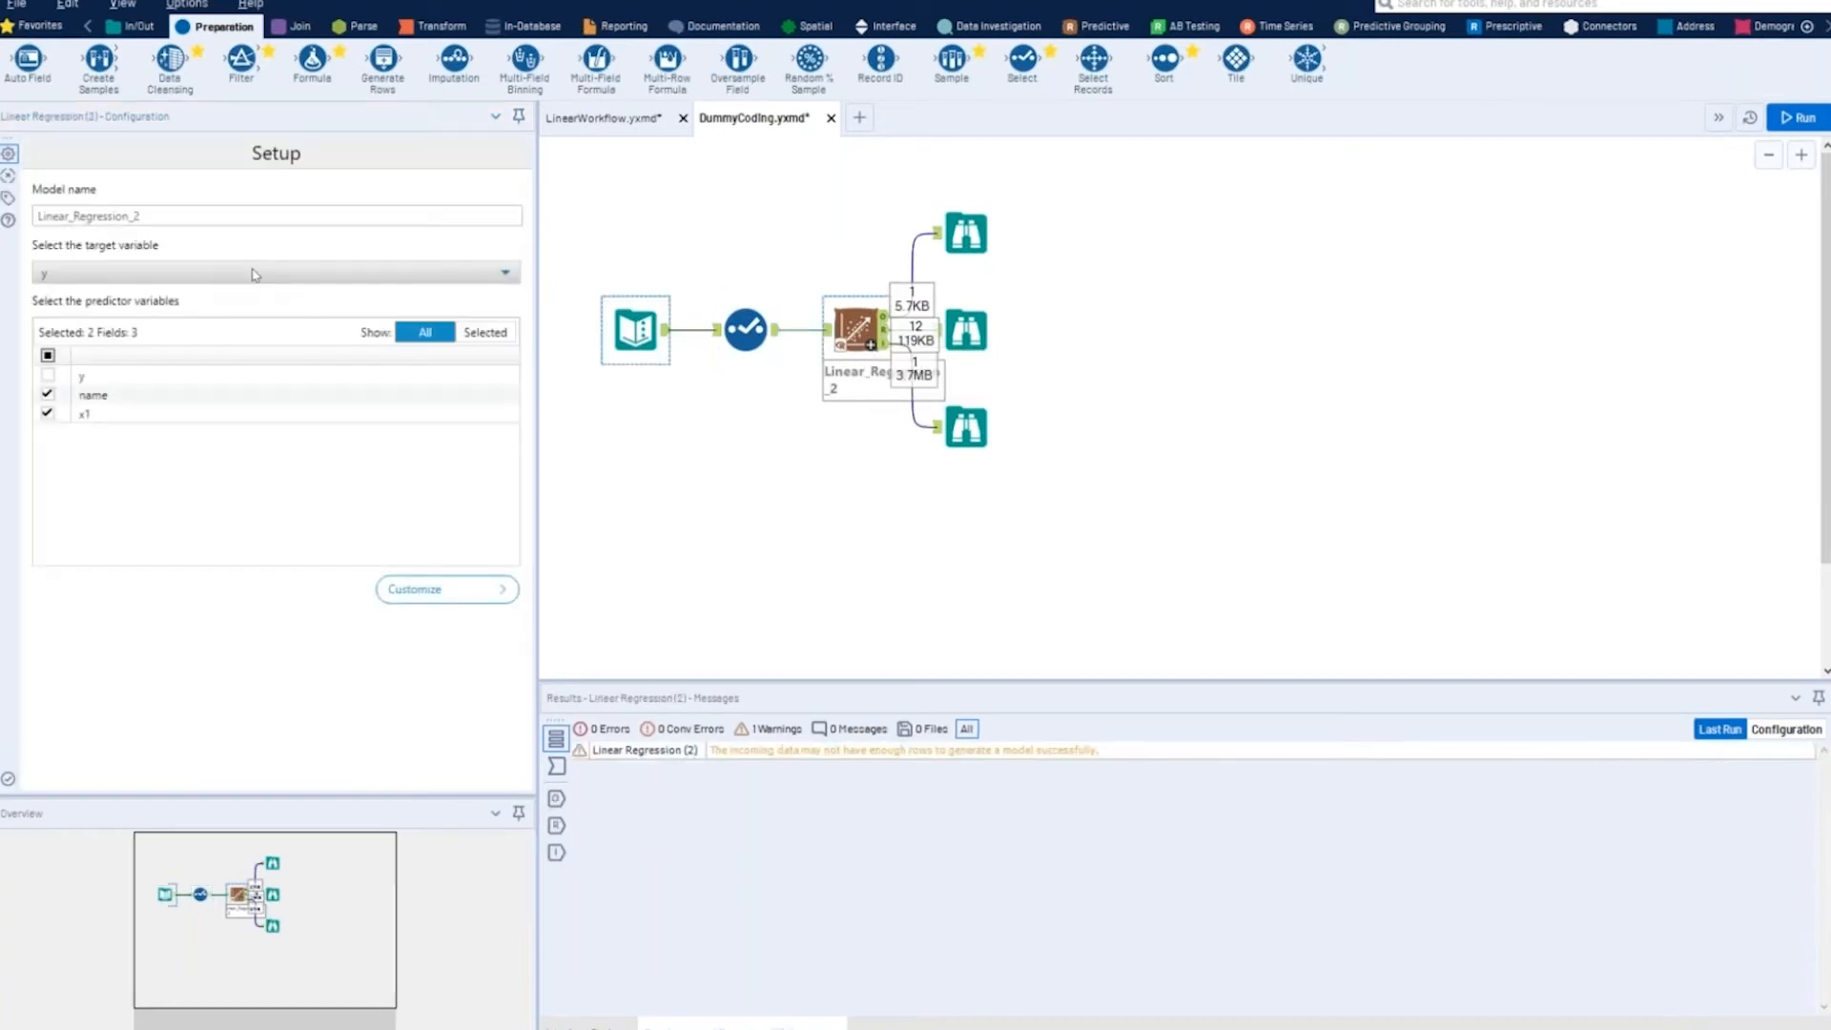
click(47, 394)
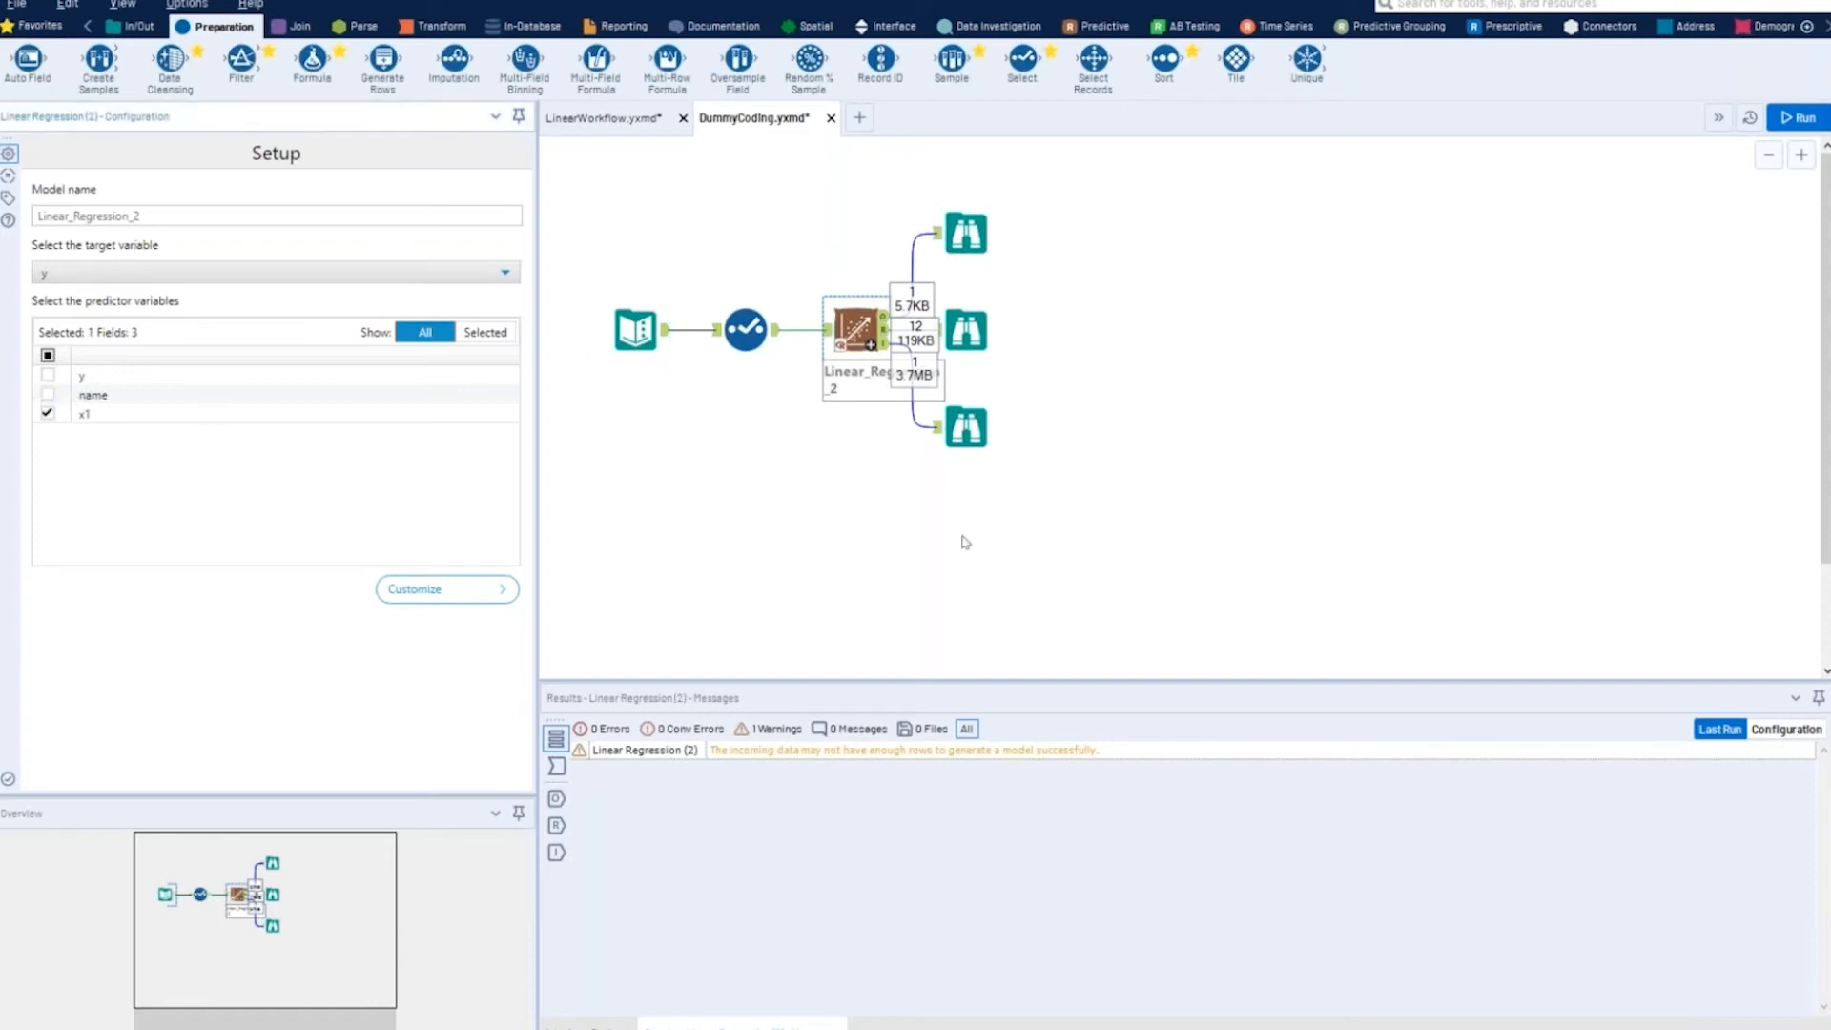
click(1787, 118)
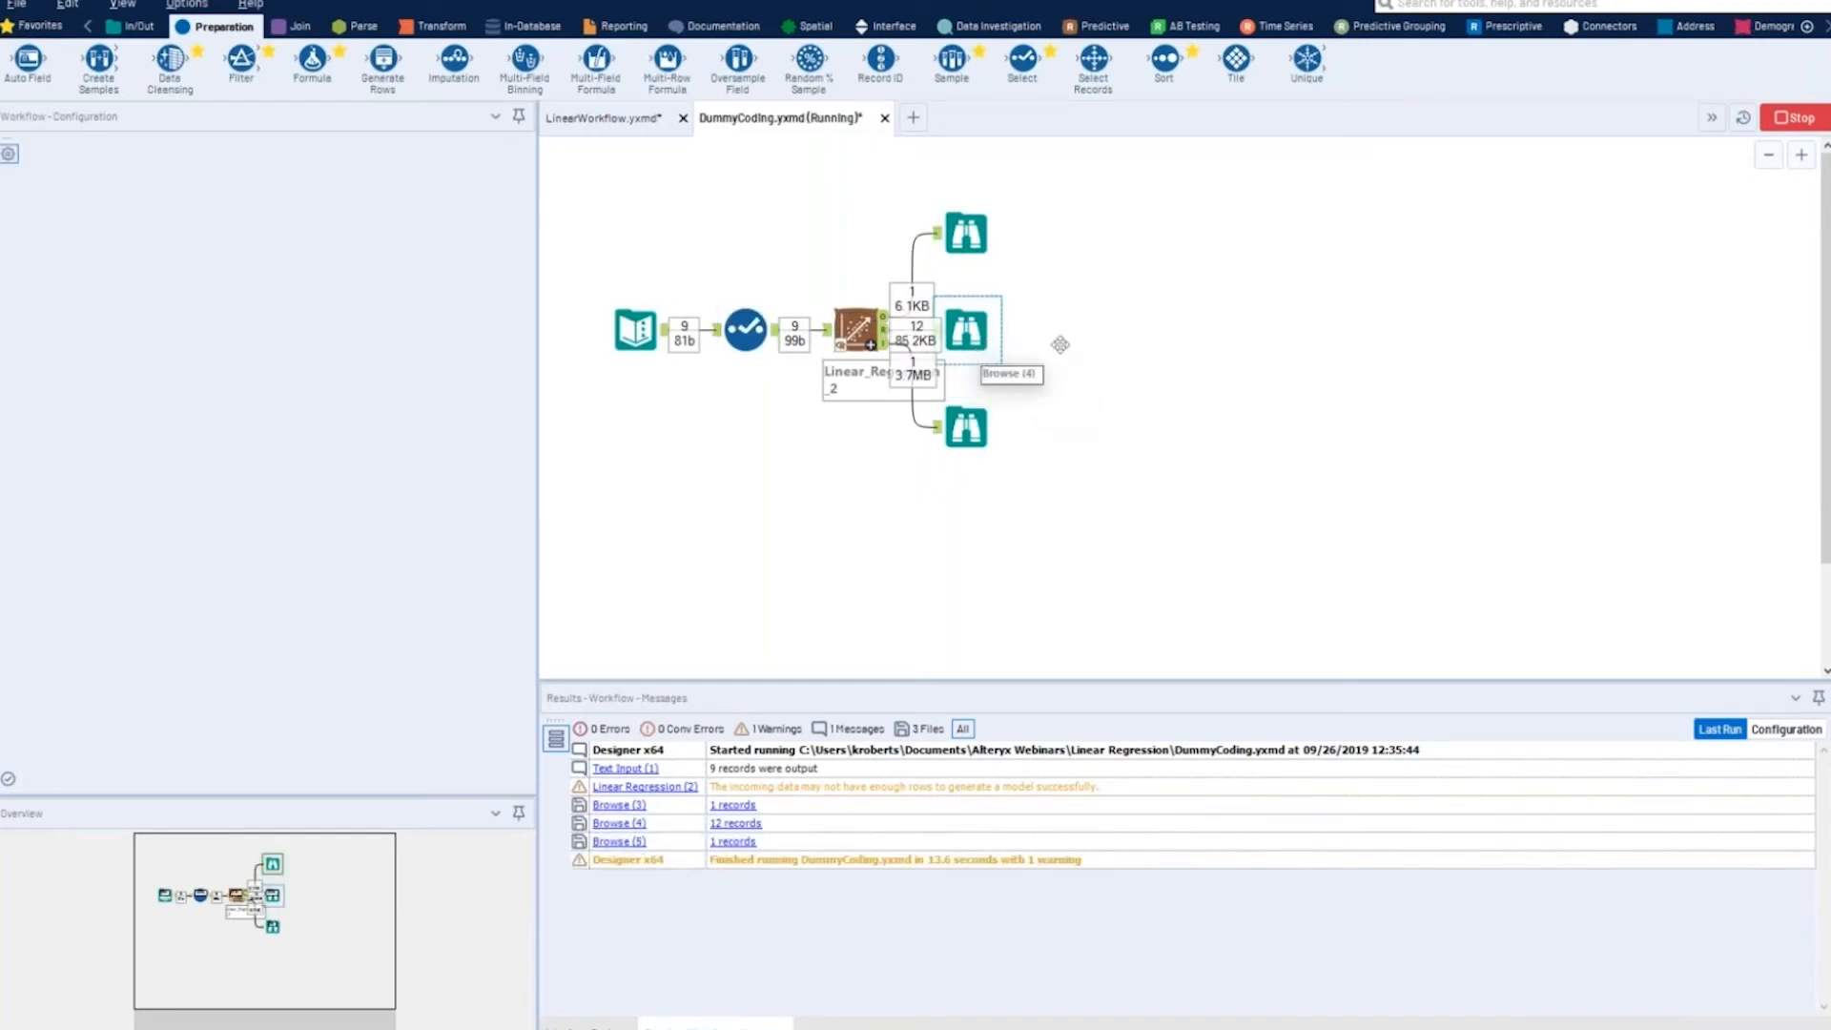
- Examine the x1 dummy-variable coefficients in the regression report in a separate window, and close it
click(966, 334)
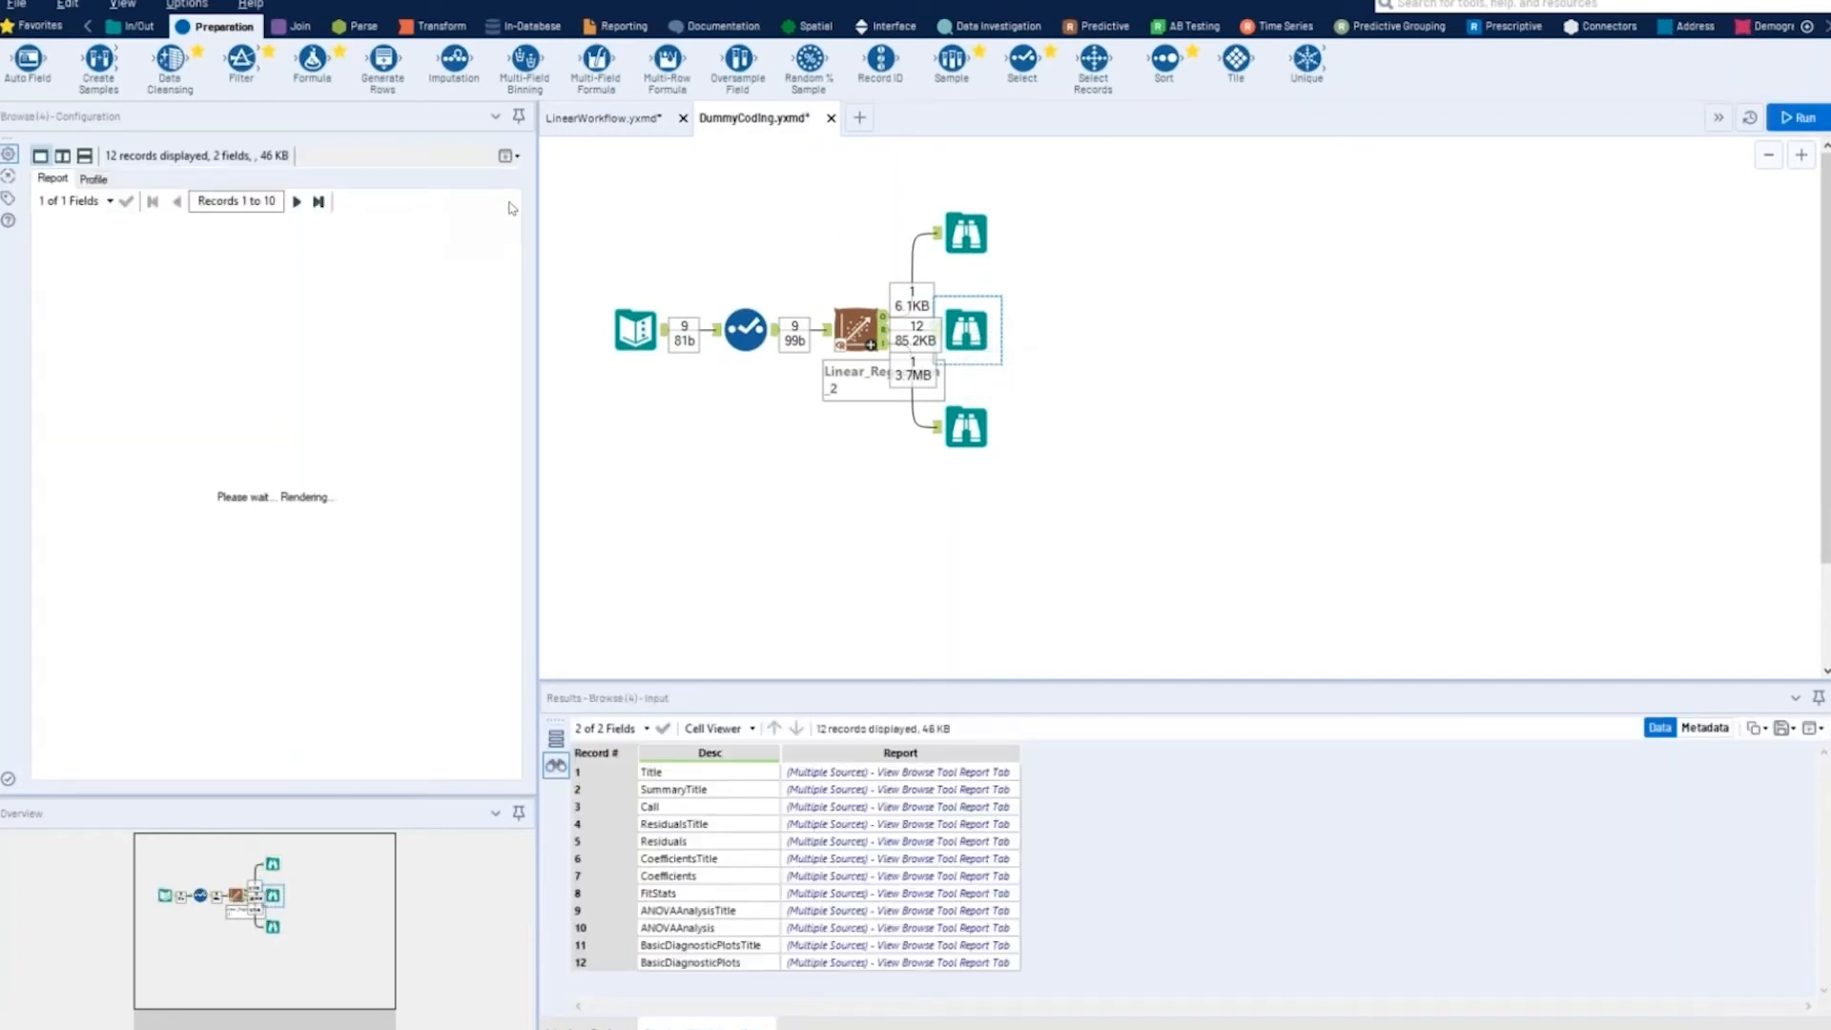
click(507, 156)
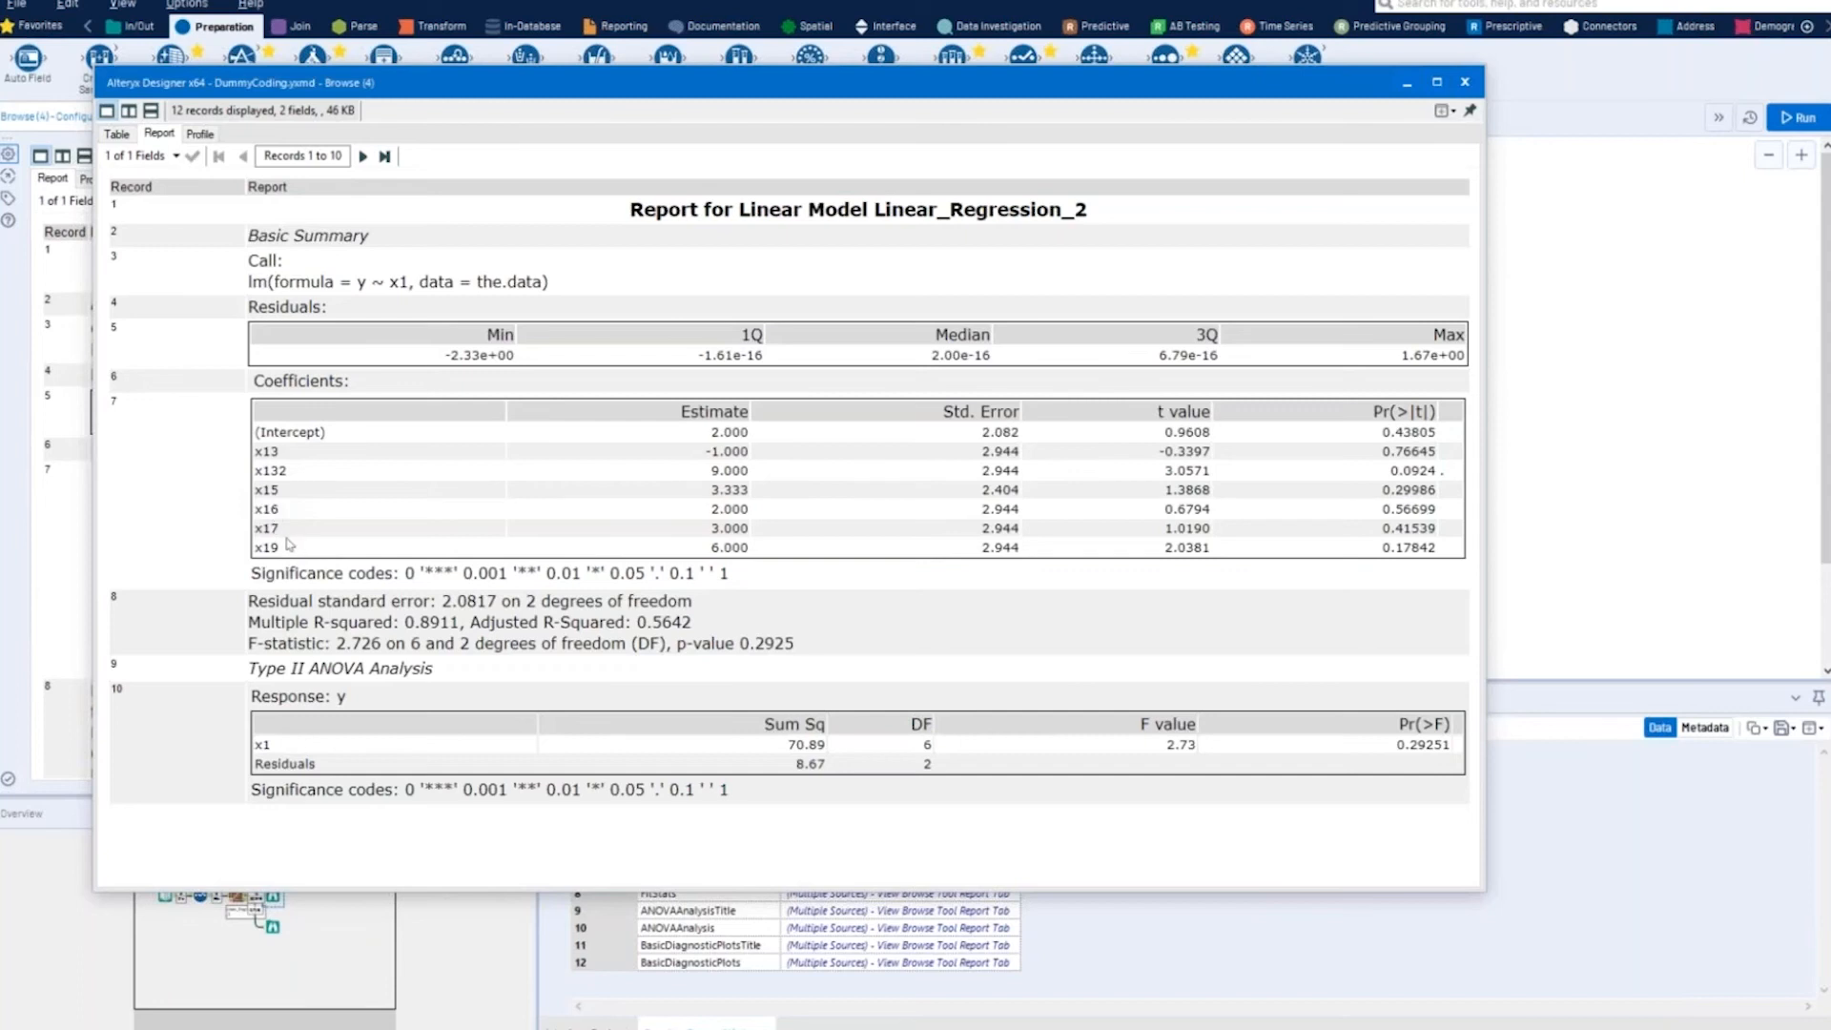
click(1466, 84)
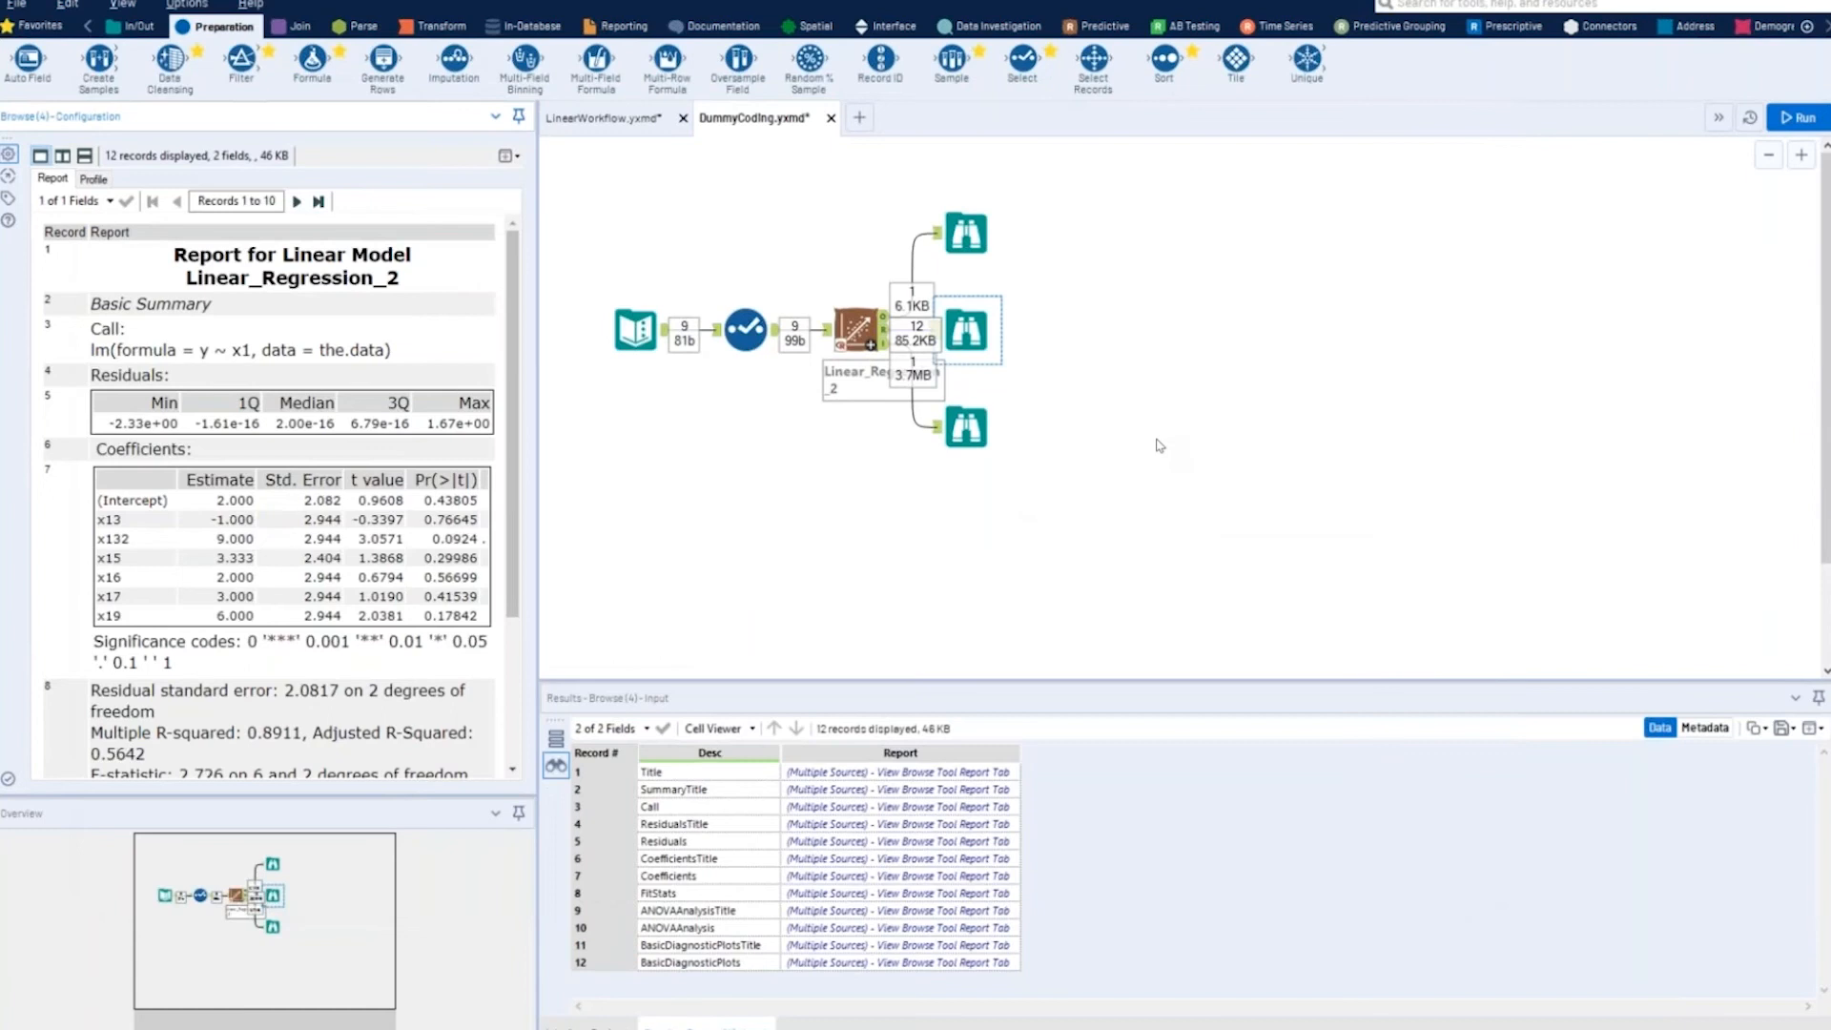
- Return to LinearWorkflow.yxmd and expand the Teknion's Linear Regression Tool container
click(607, 120)
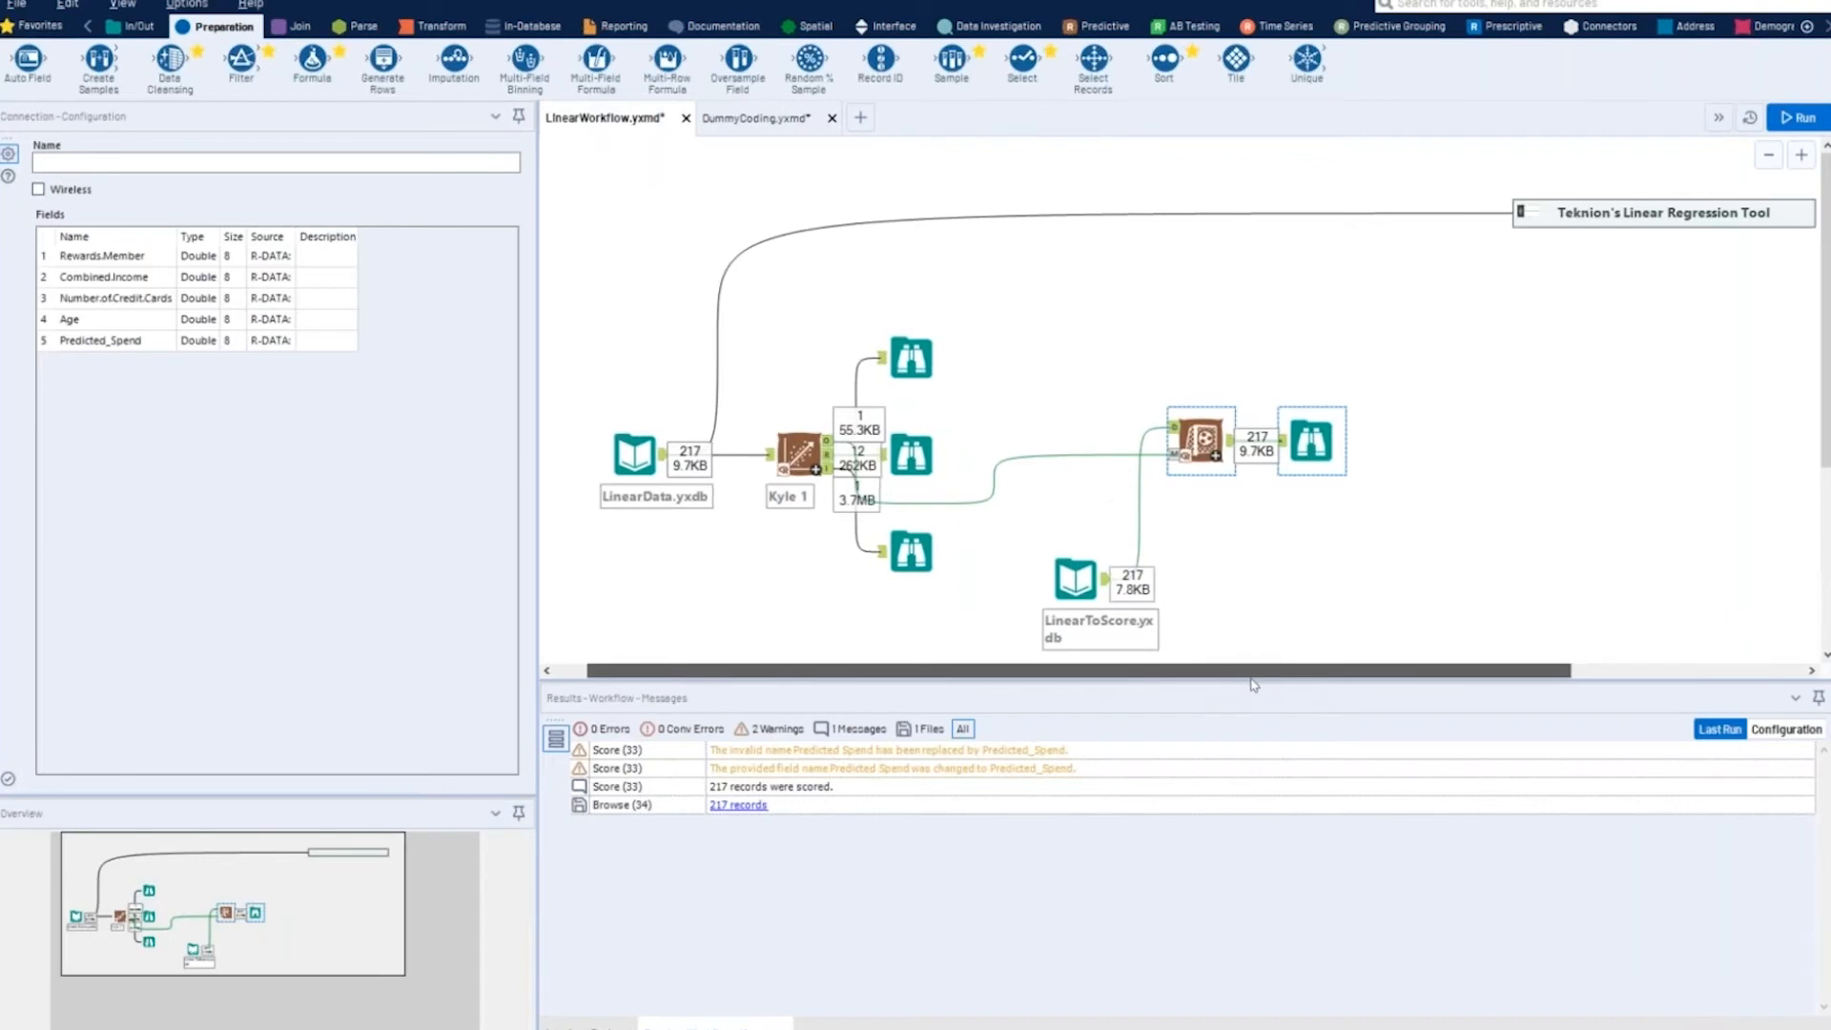
scroll(1228, 683, right, 5)
scroll(1305, 685, right, 1)
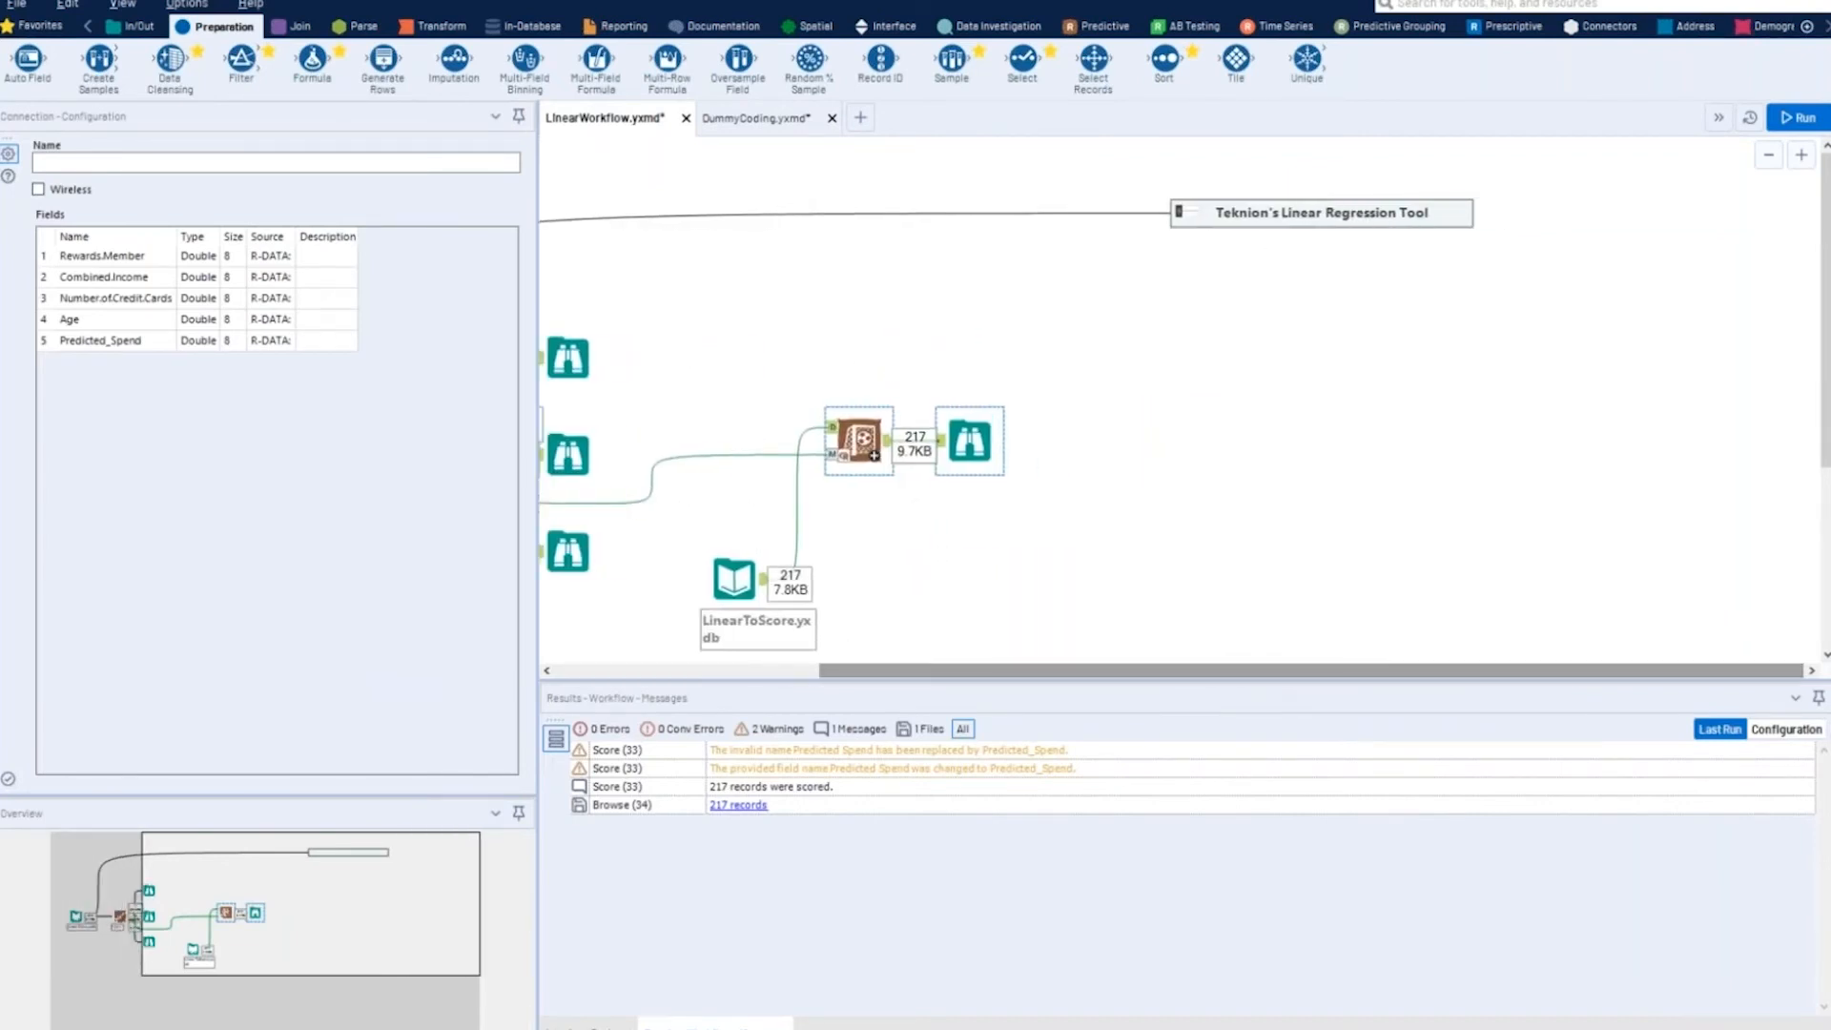
click(1185, 215)
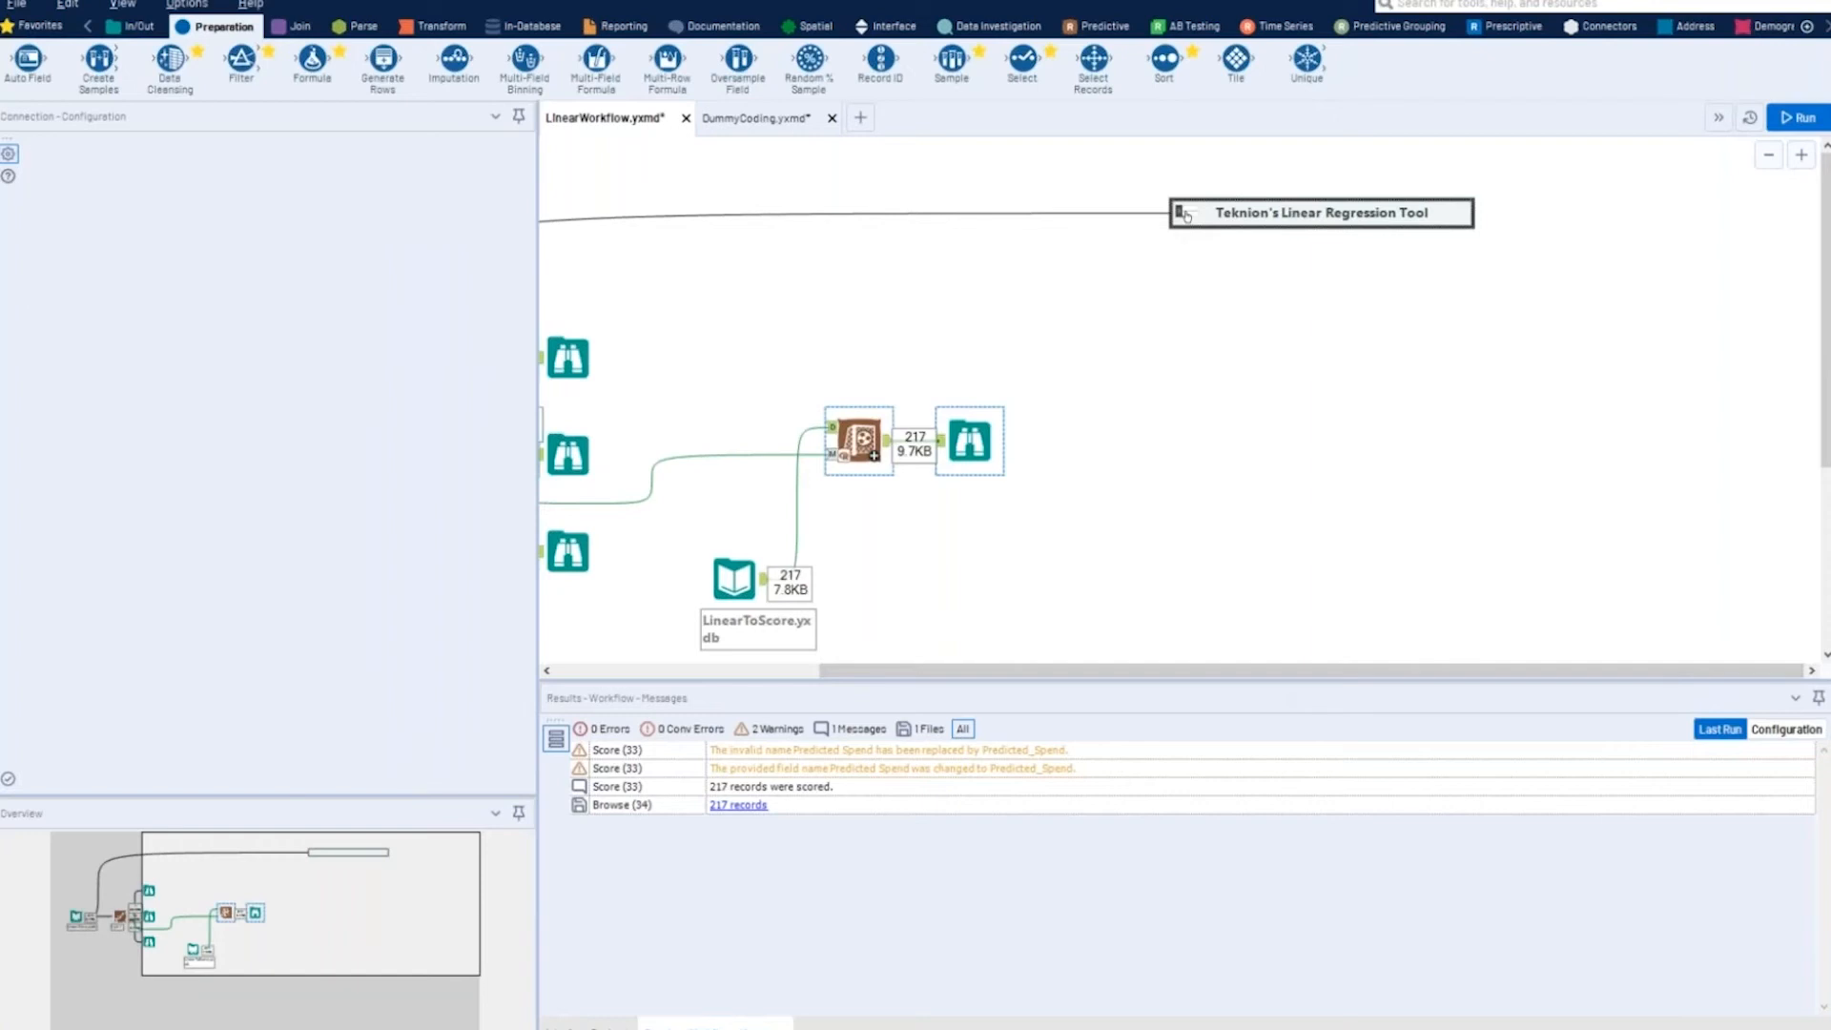
click(1186, 215)
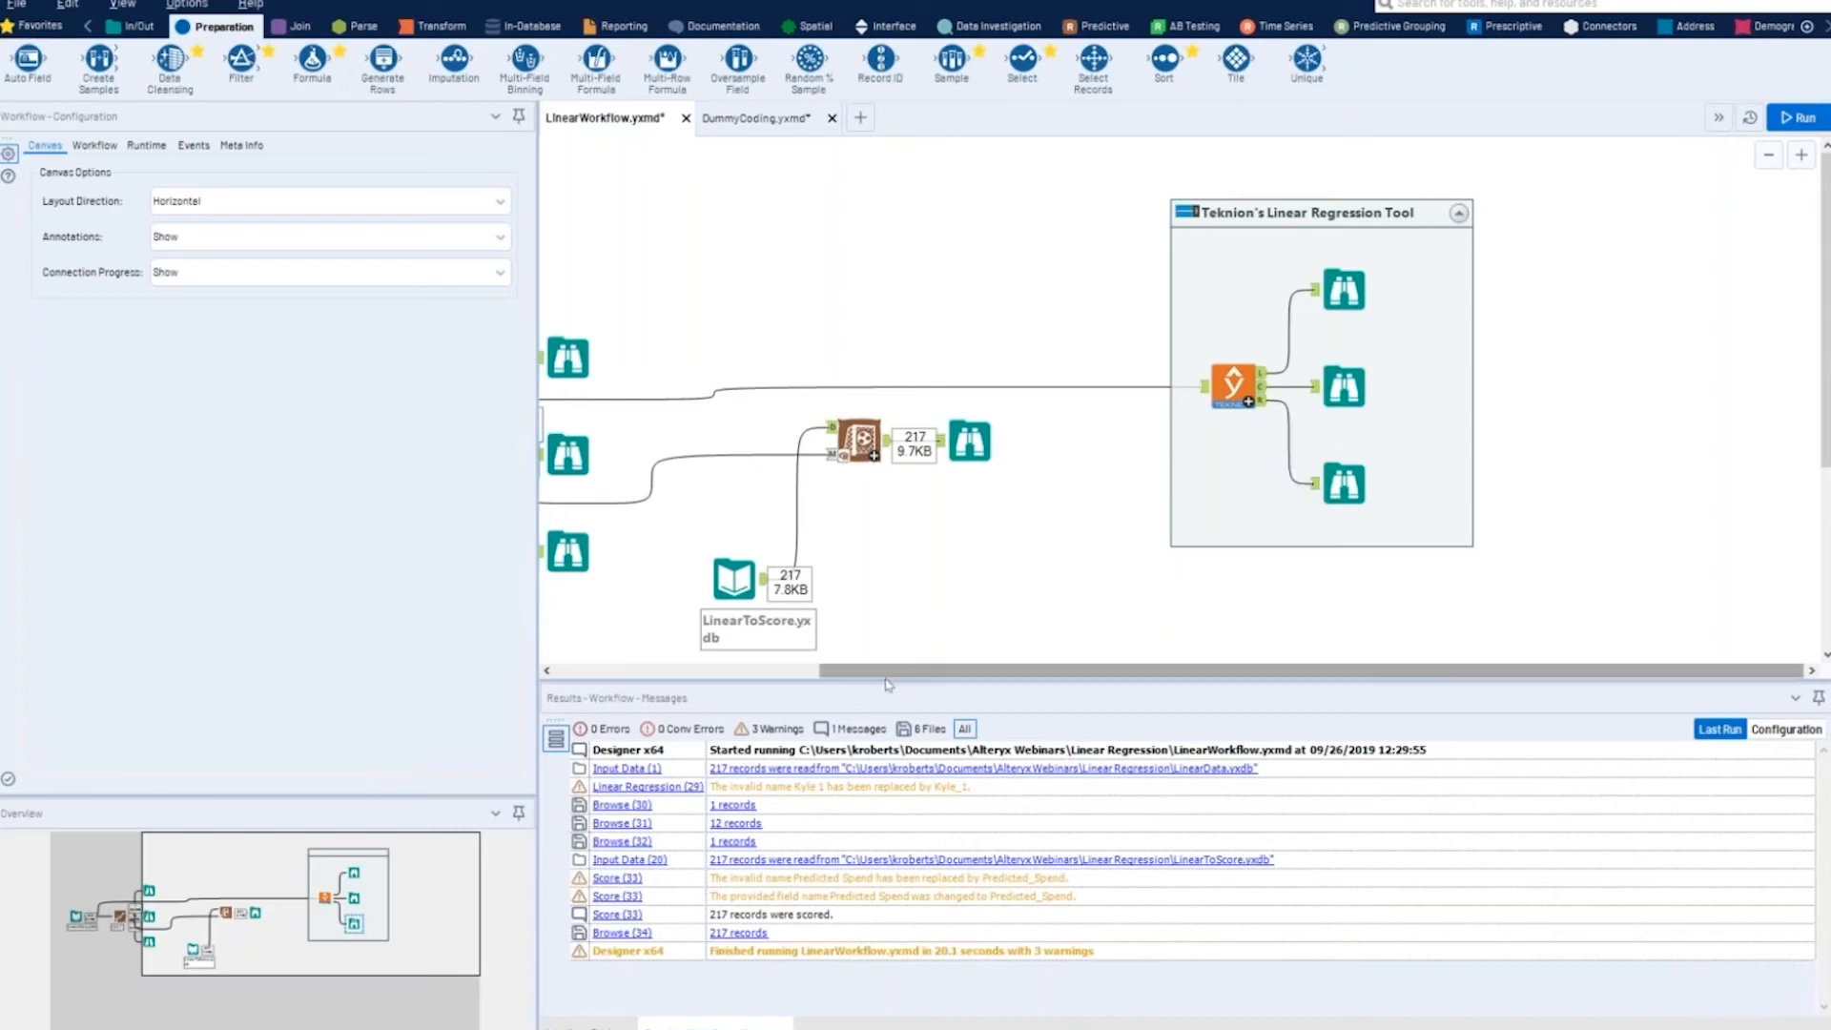
- Group the Linear Regression, Score, Browse and LinearToScore.yxdb tools outside the Teknion container into a new container and collapse it
scroll(799, 684, left, 3)
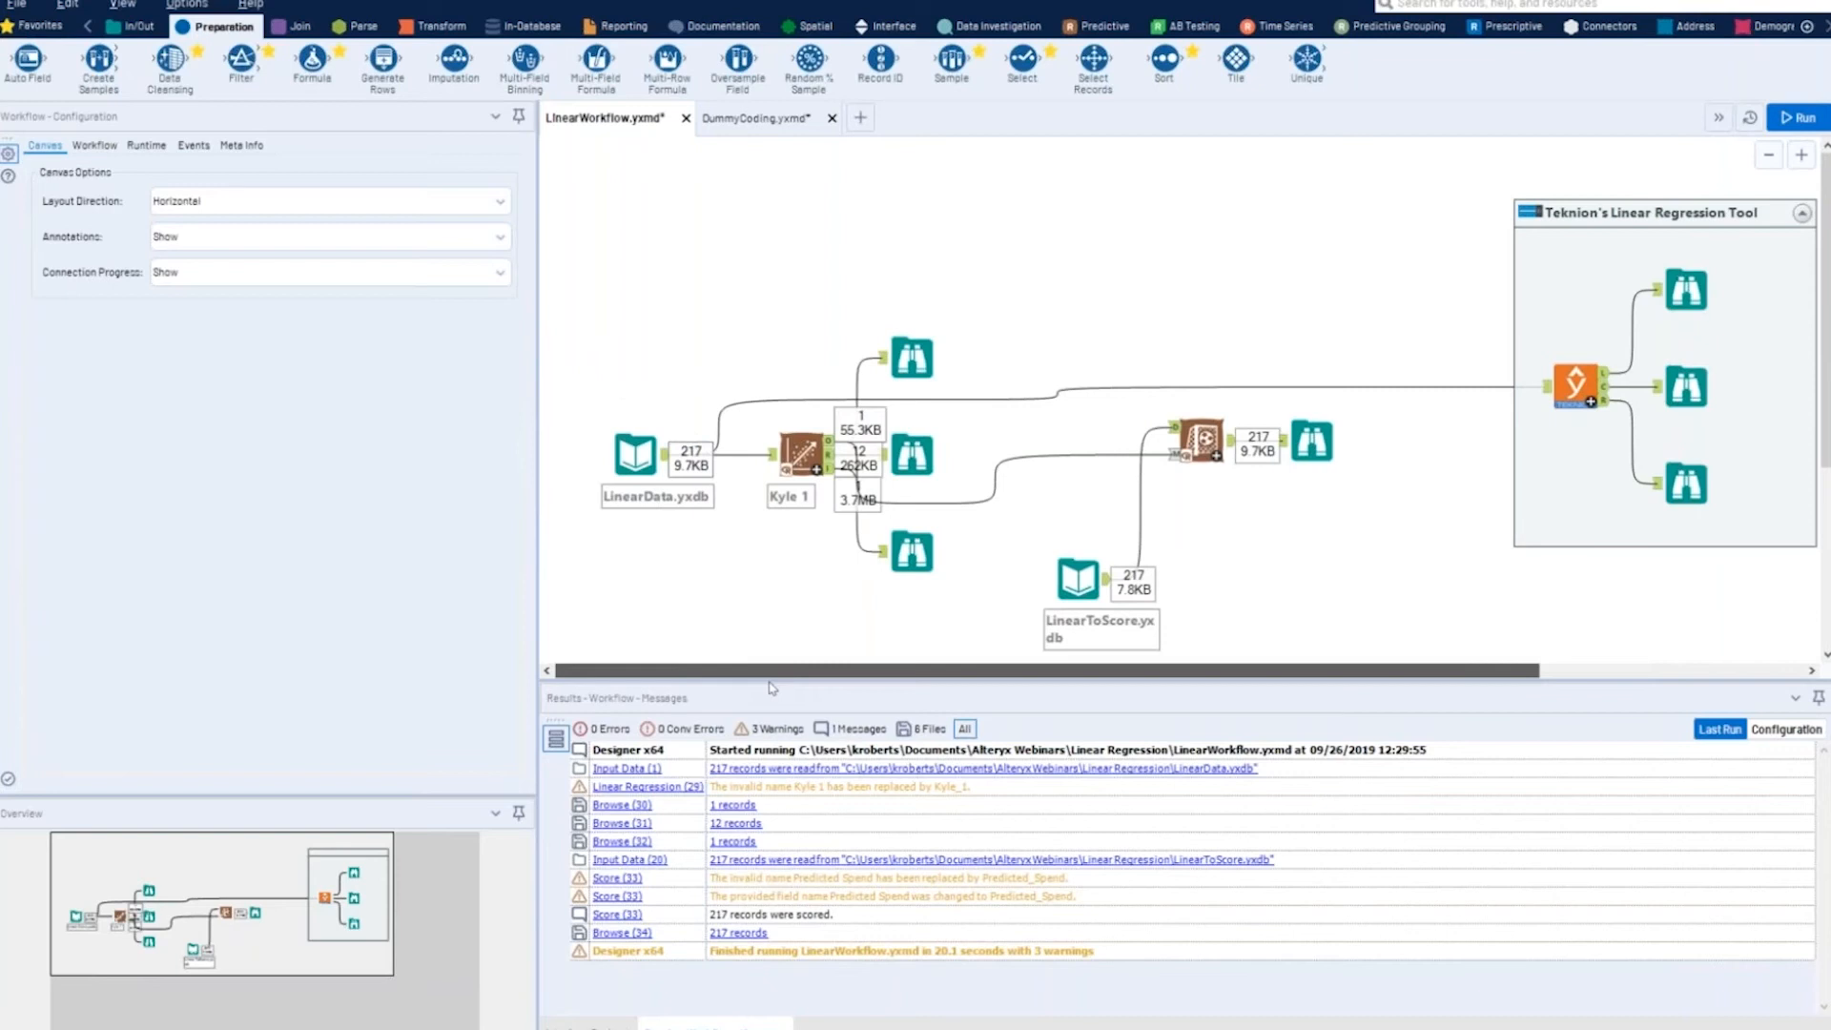
drag(761, 266, 1354, 645)
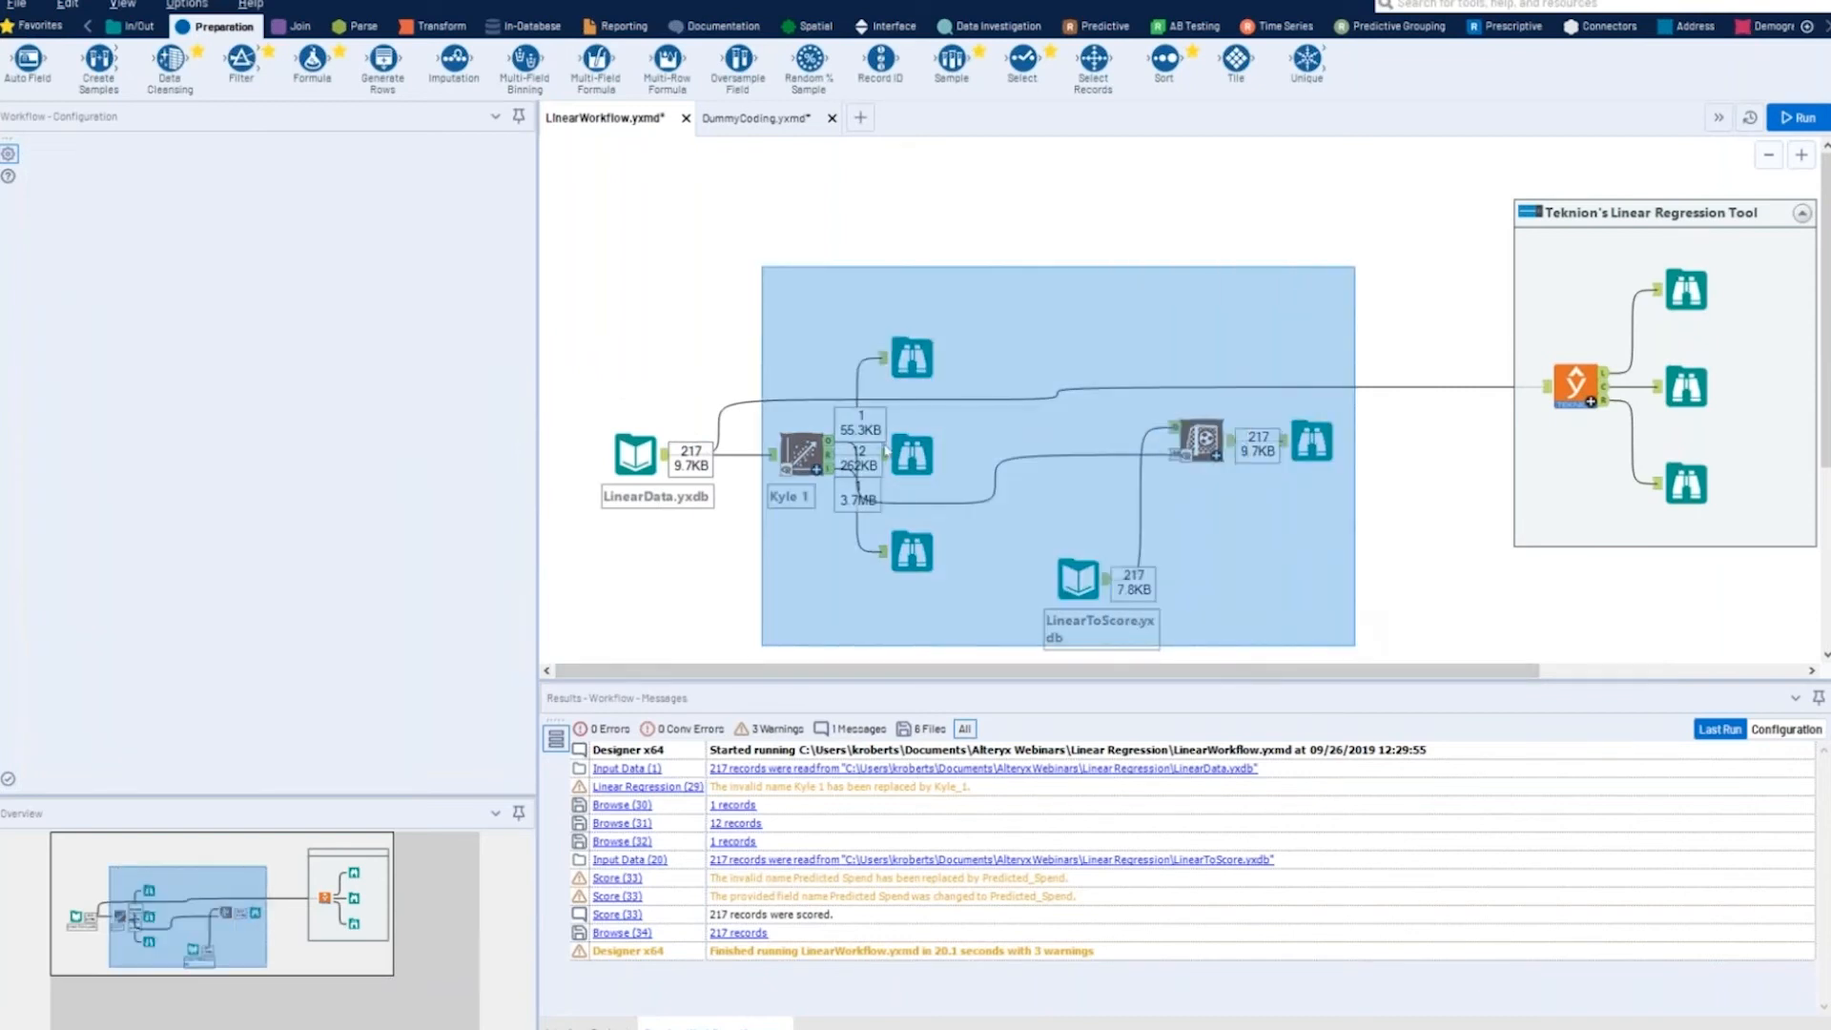
right_click(817, 452)
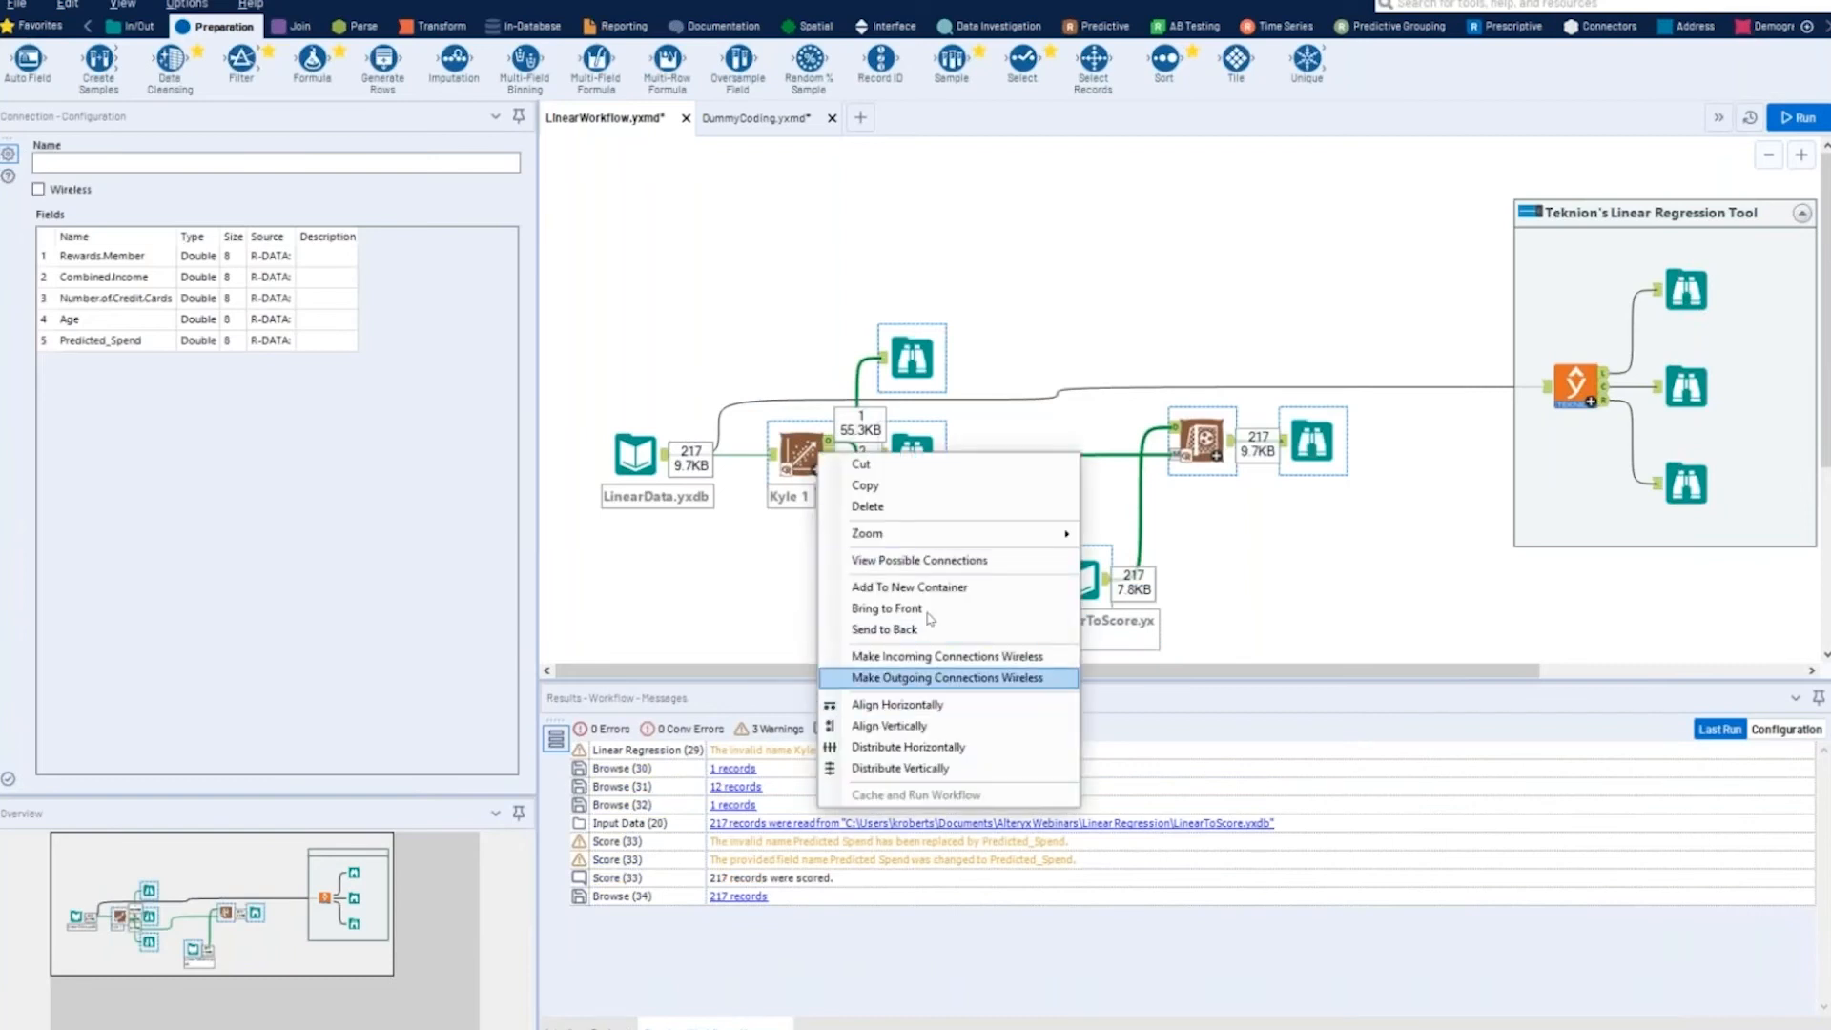
click(927, 587)
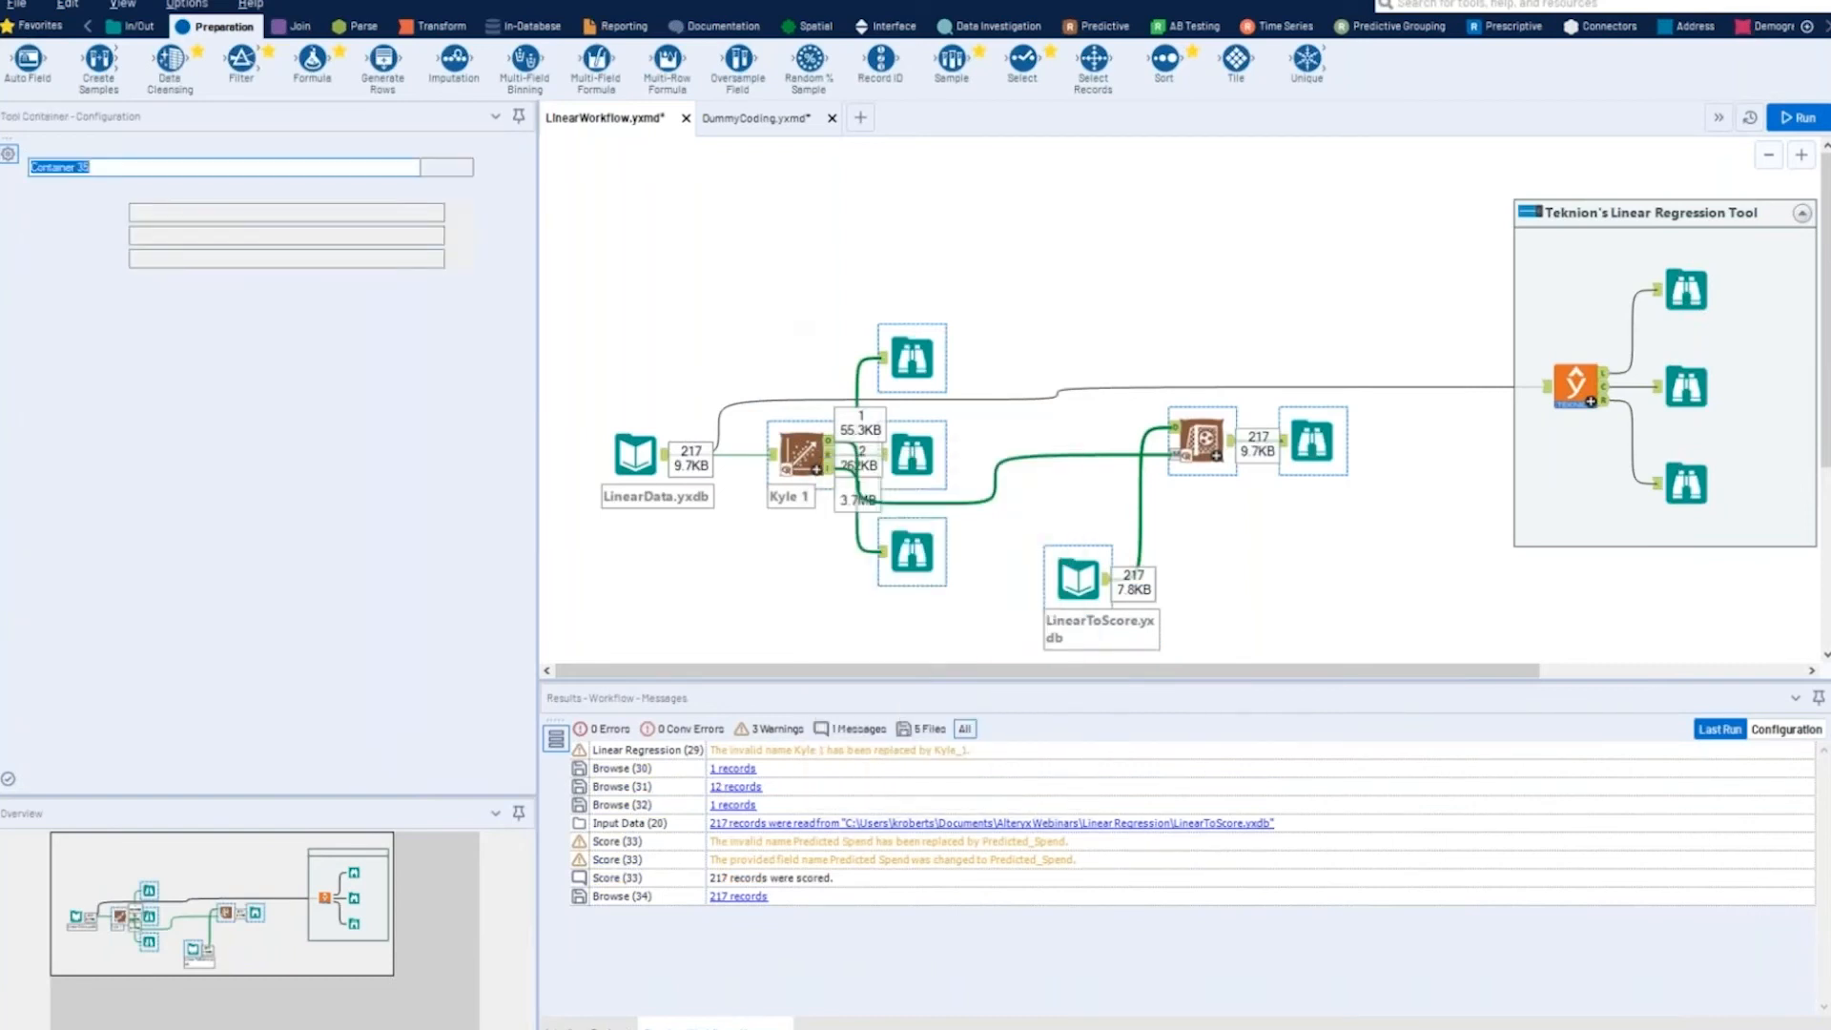
click(992, 215)
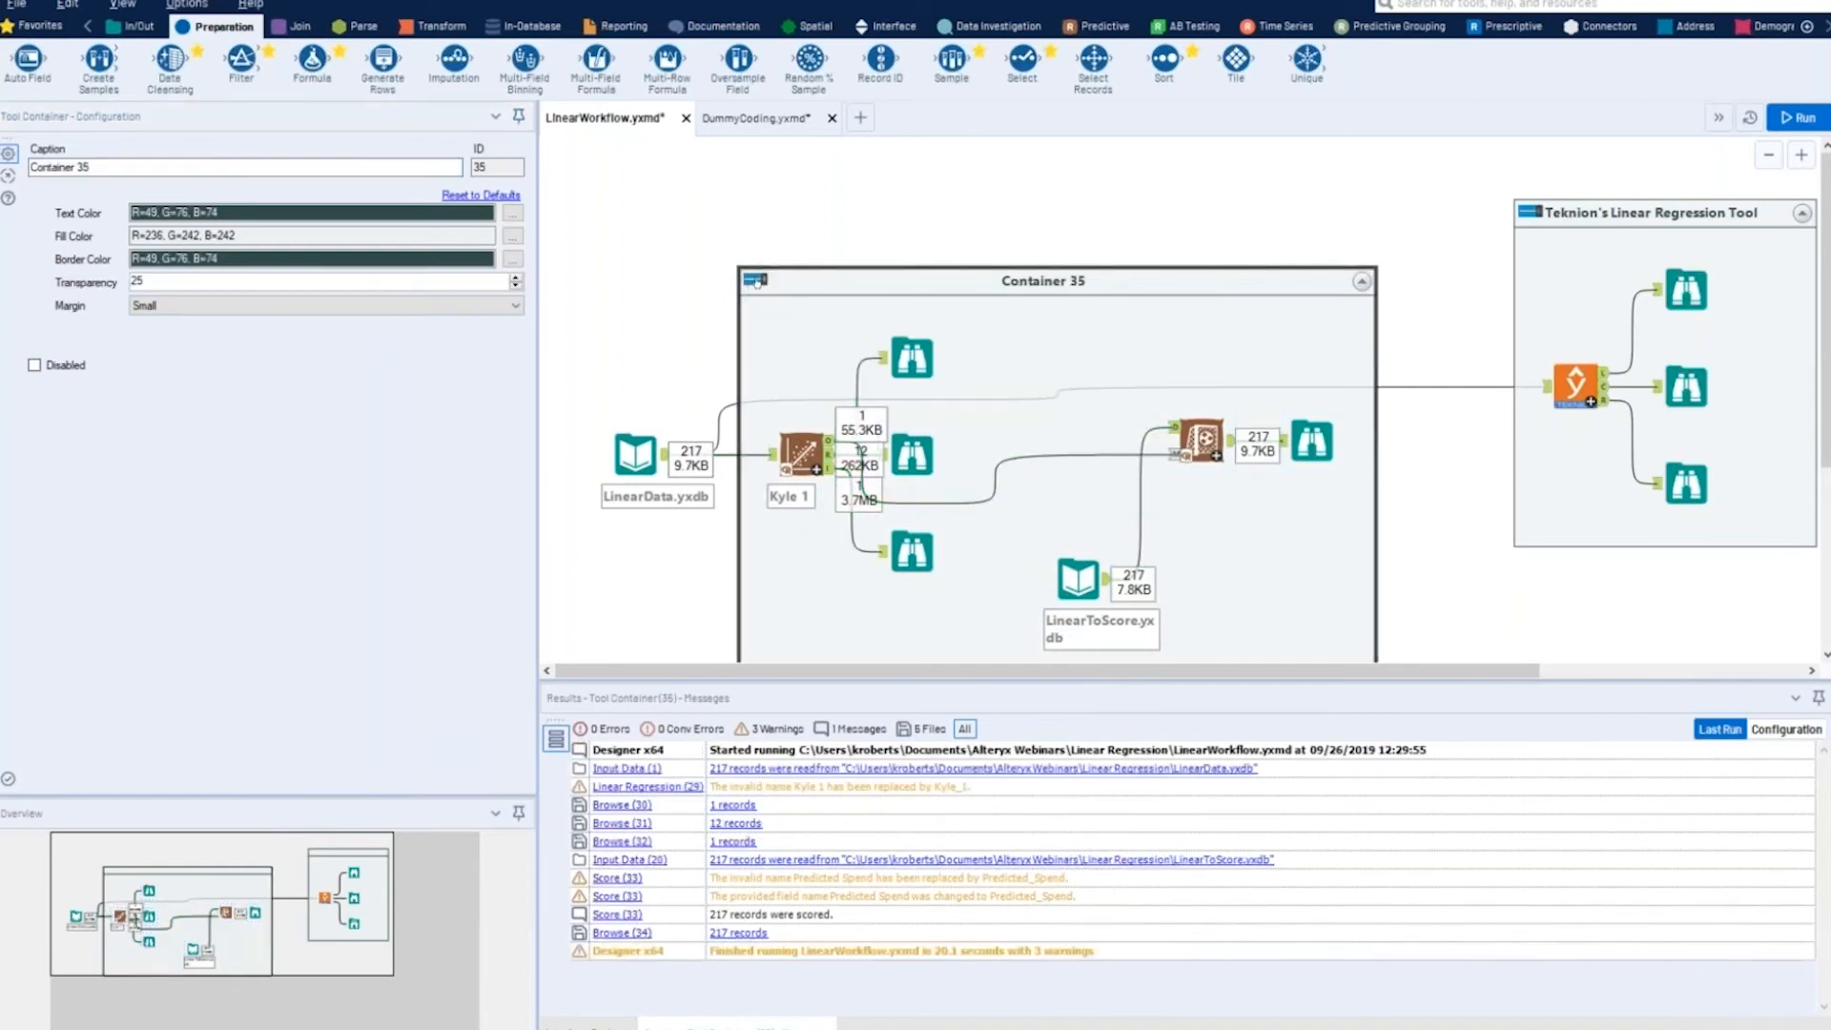
click(755, 281)
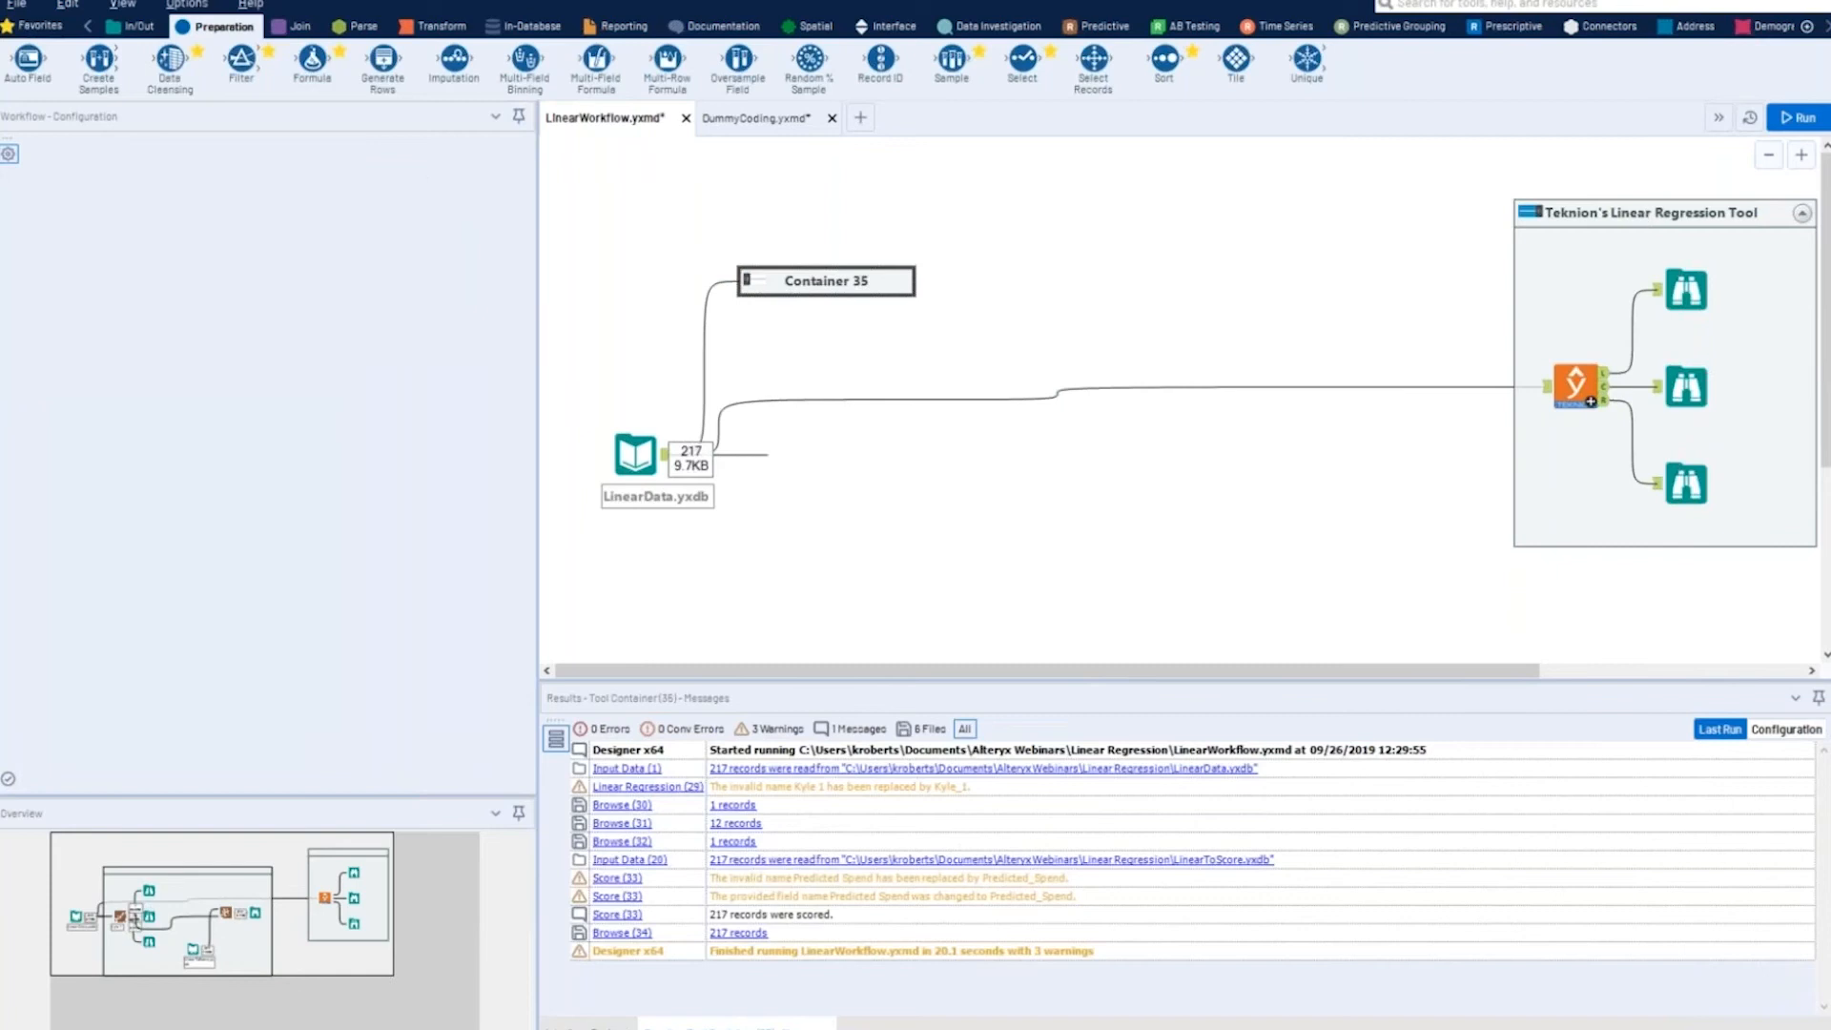
- Move the Teknion's Linear Regression Tool container closer to the LinearData.yxdb input
drag(1649, 212, 1274, 296)
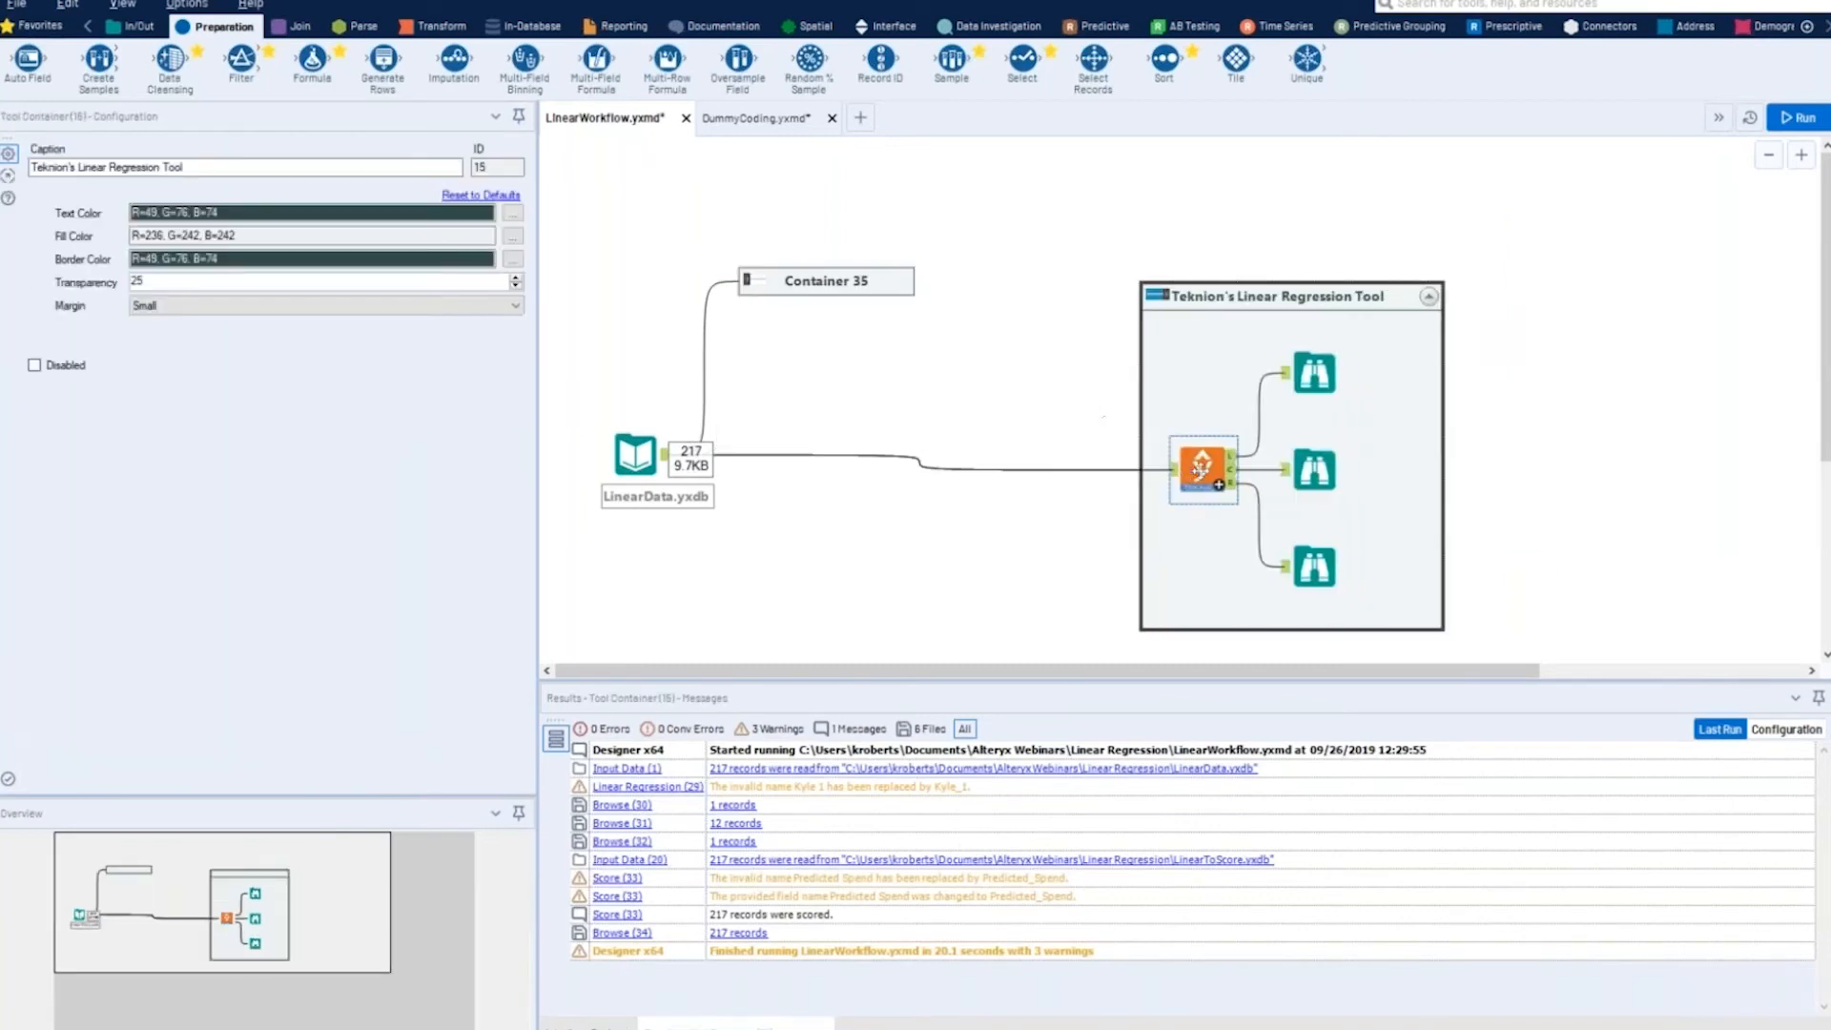
- Check the dependent and independent variable selection of the Yhat Regression tool and run the workflow
click(1200, 465)
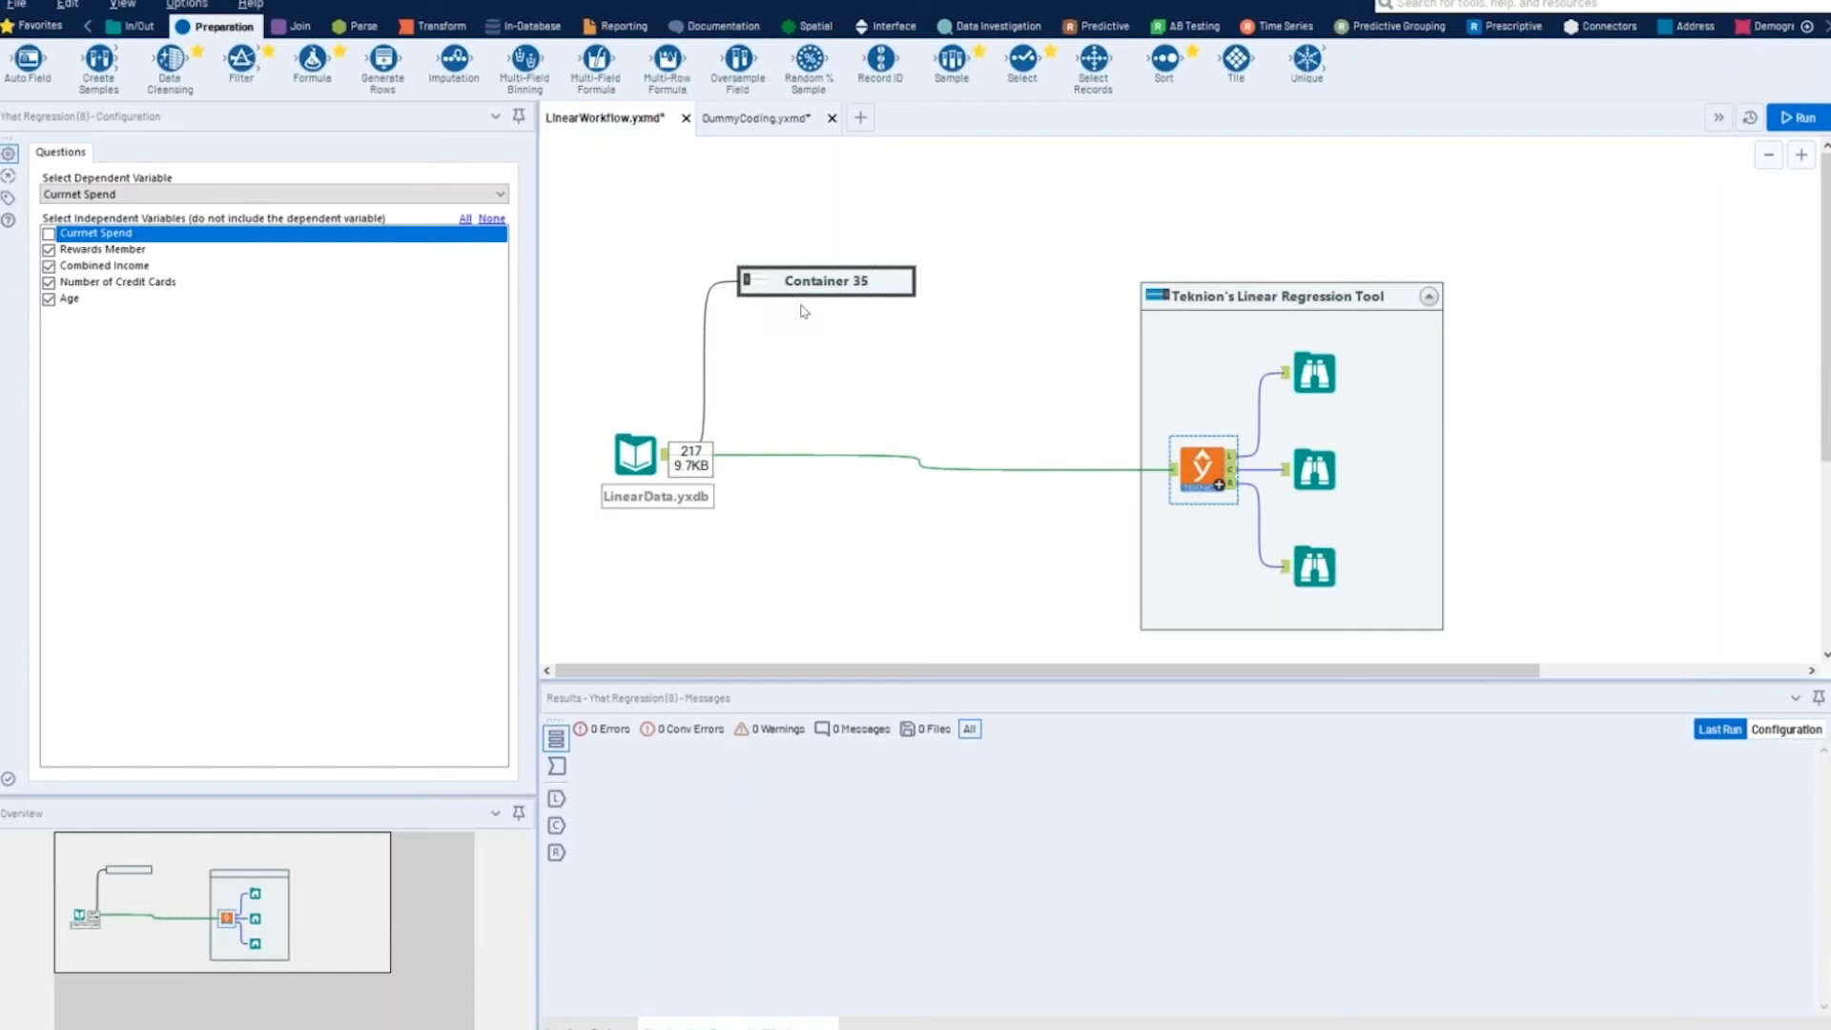
click(1786, 119)
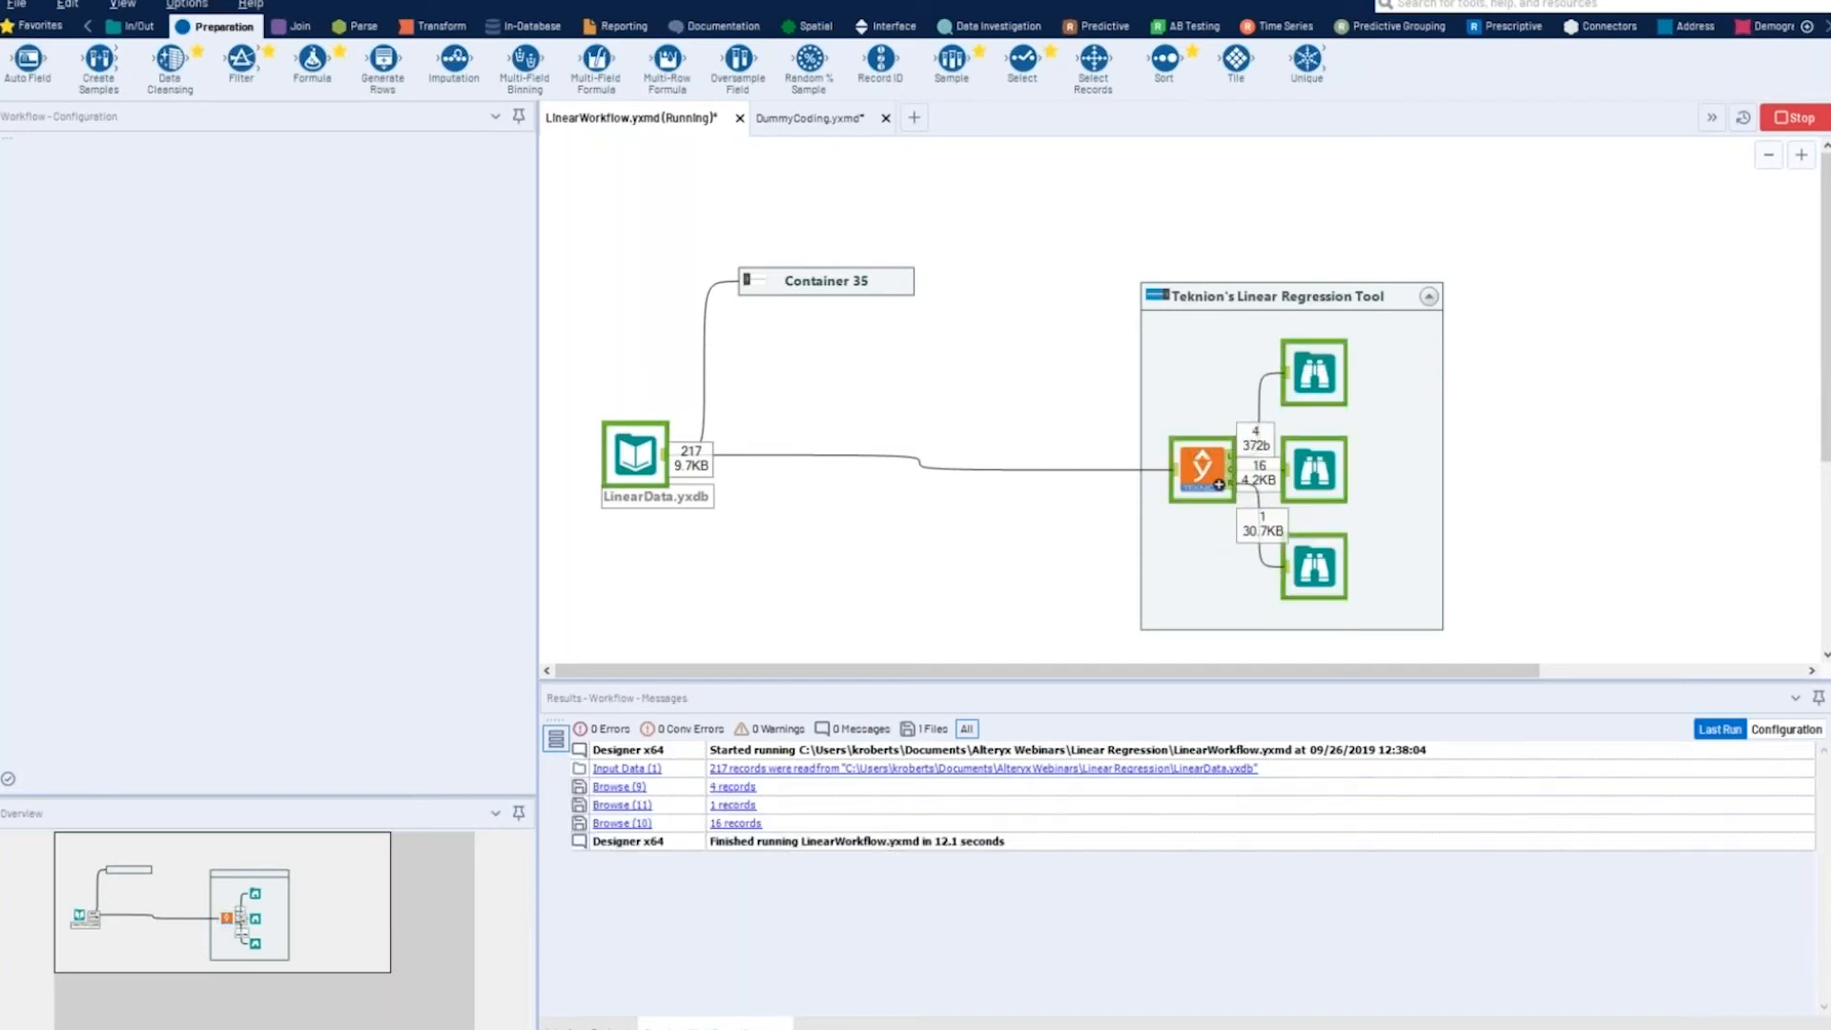
- Examine the Yhat Regression settings, its commonality coefficients output, and its output of weights, beta weights and structure coefficients
click(1201, 467)
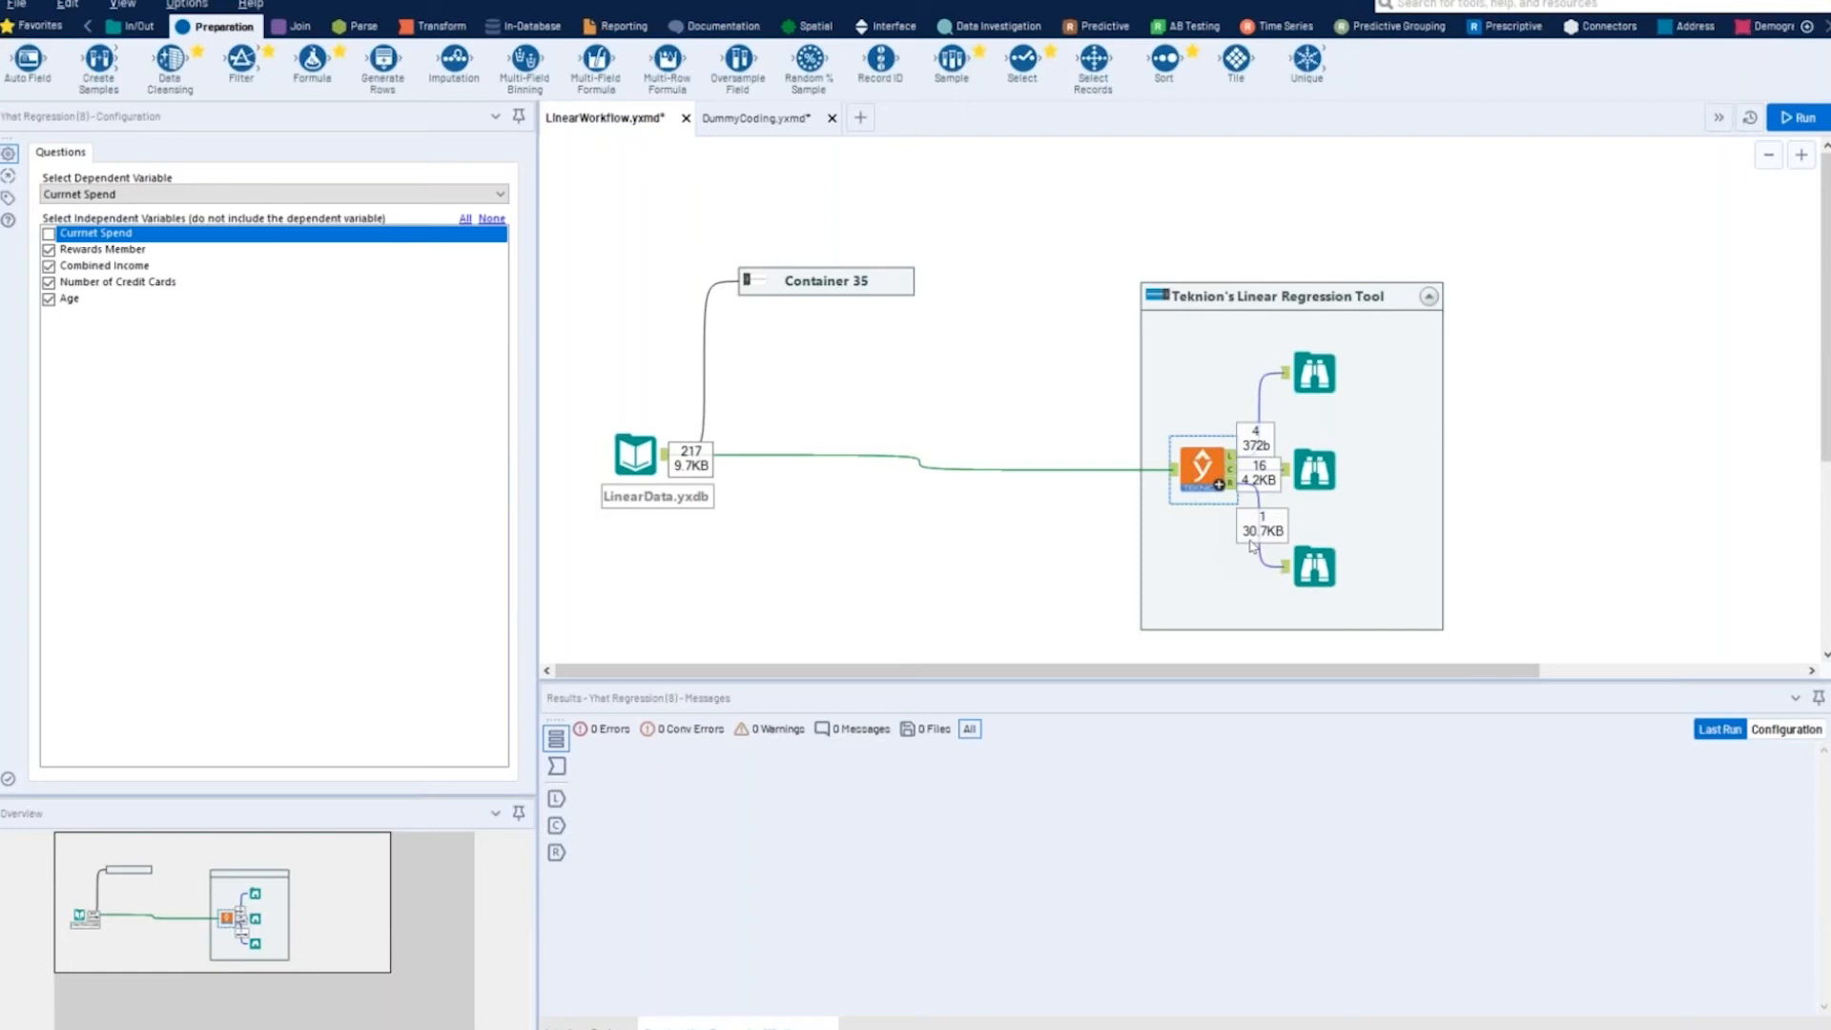
click(1319, 469)
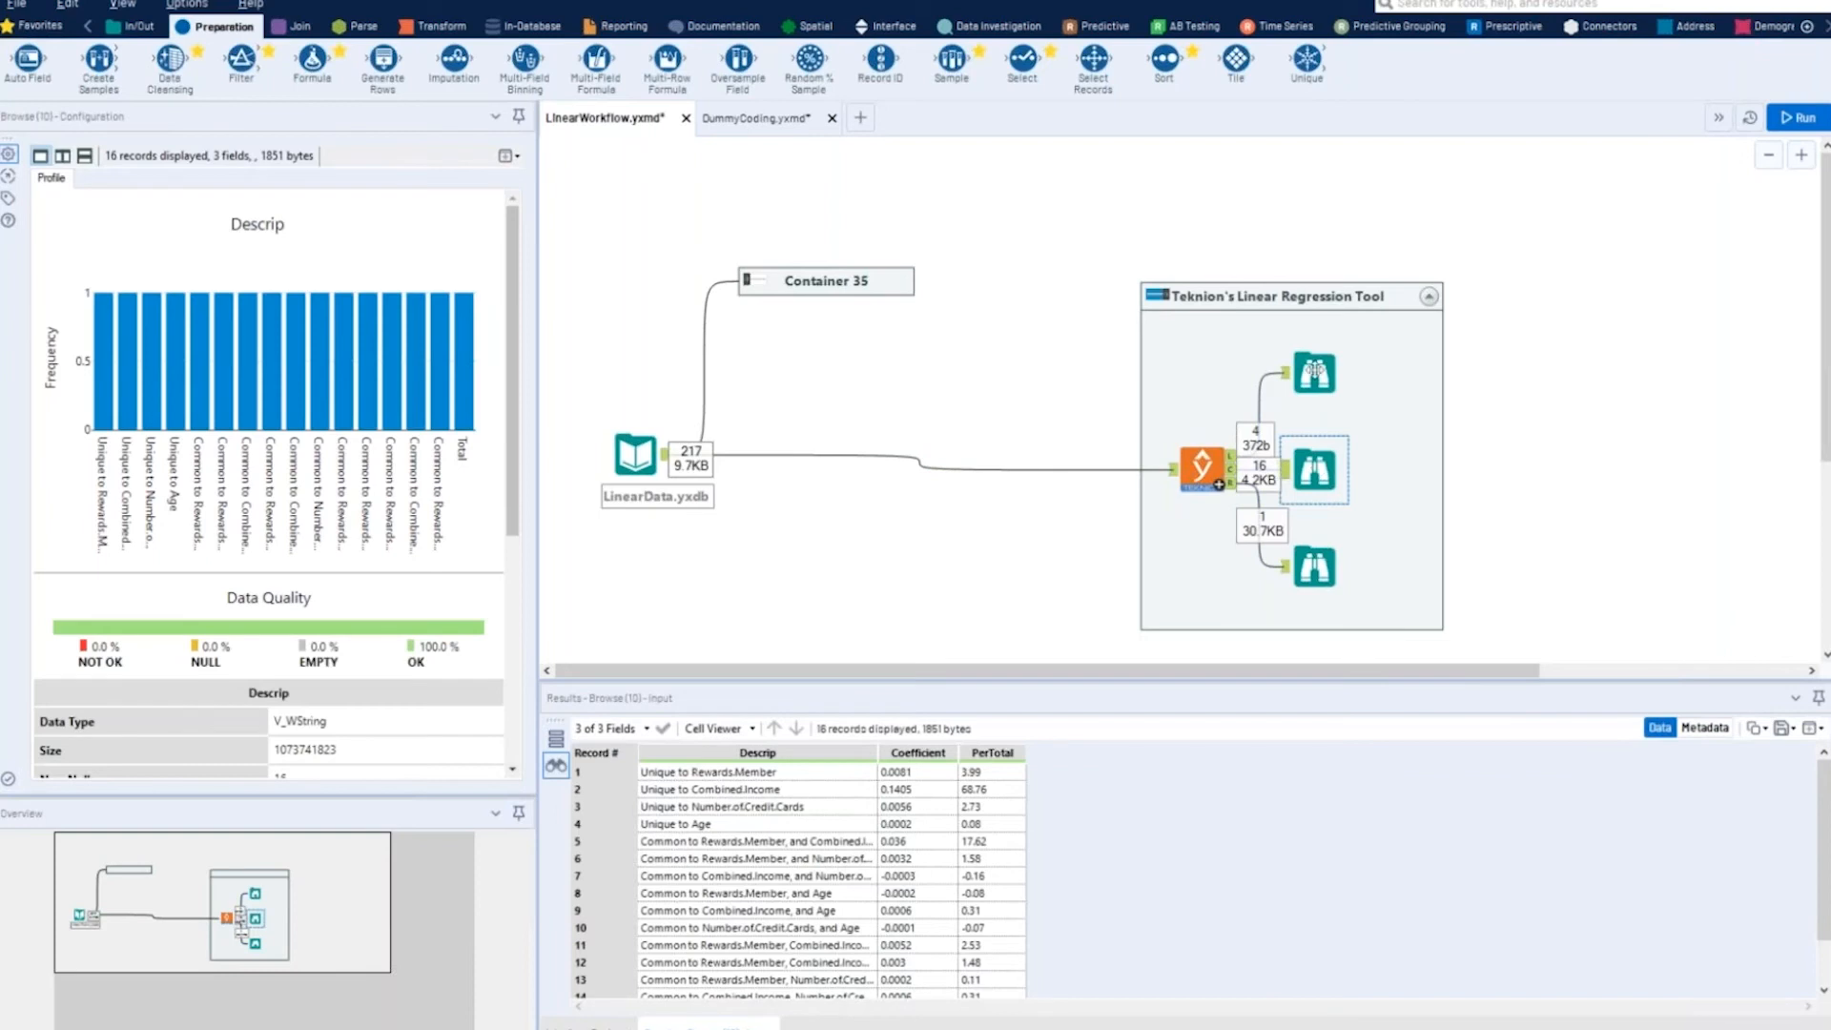
ctrl+click(1314, 372)
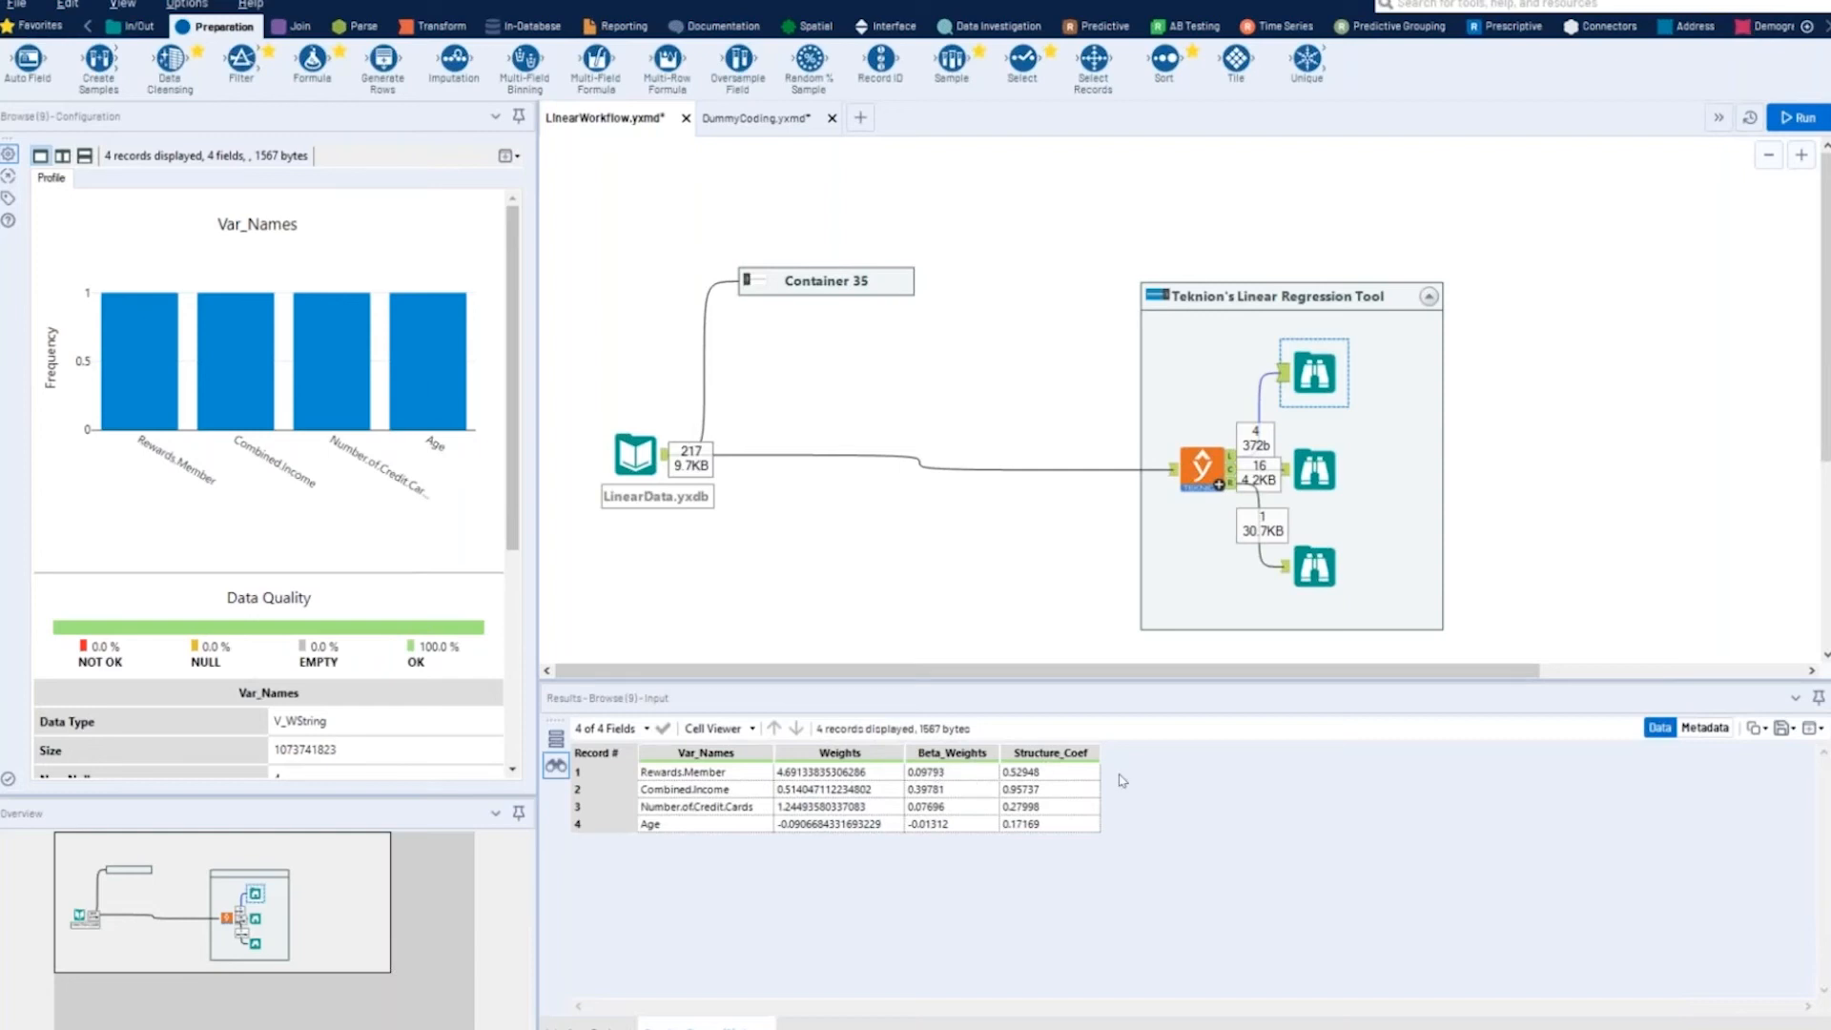
- Open the Yhat Report with all records in a separate window and reposition that window
click(1314, 567)
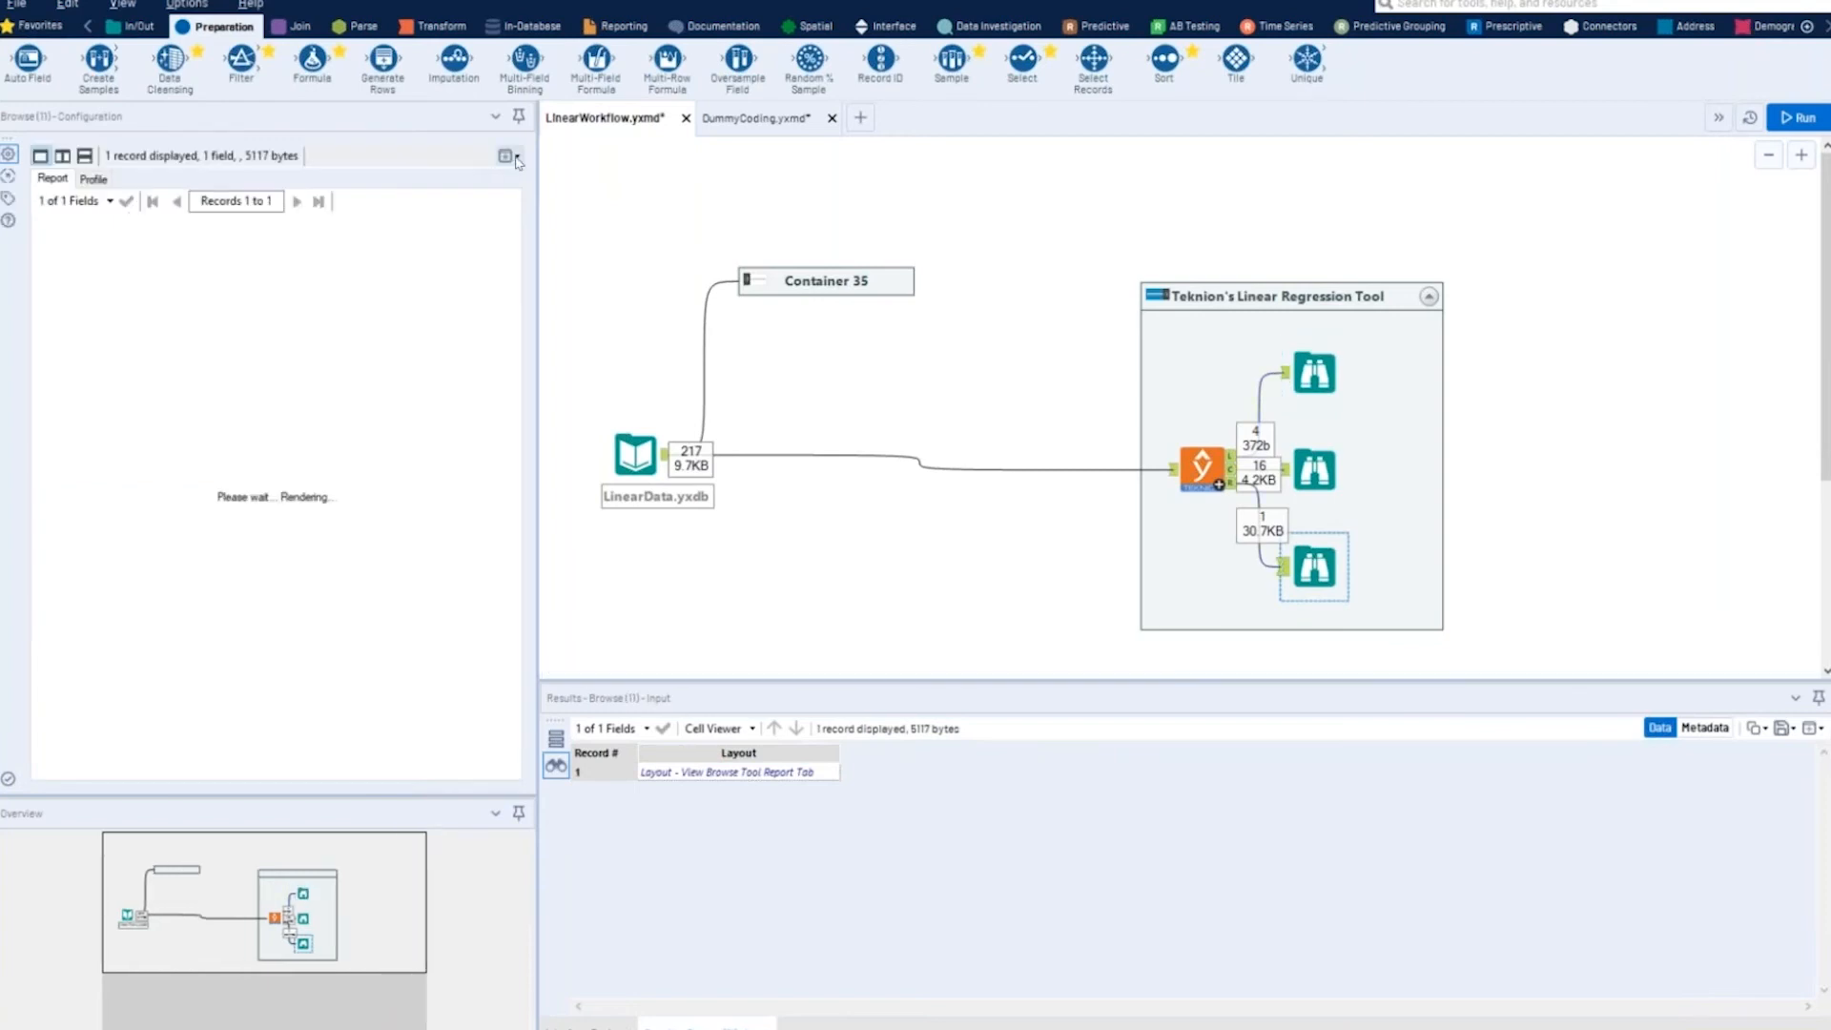
click(514, 157)
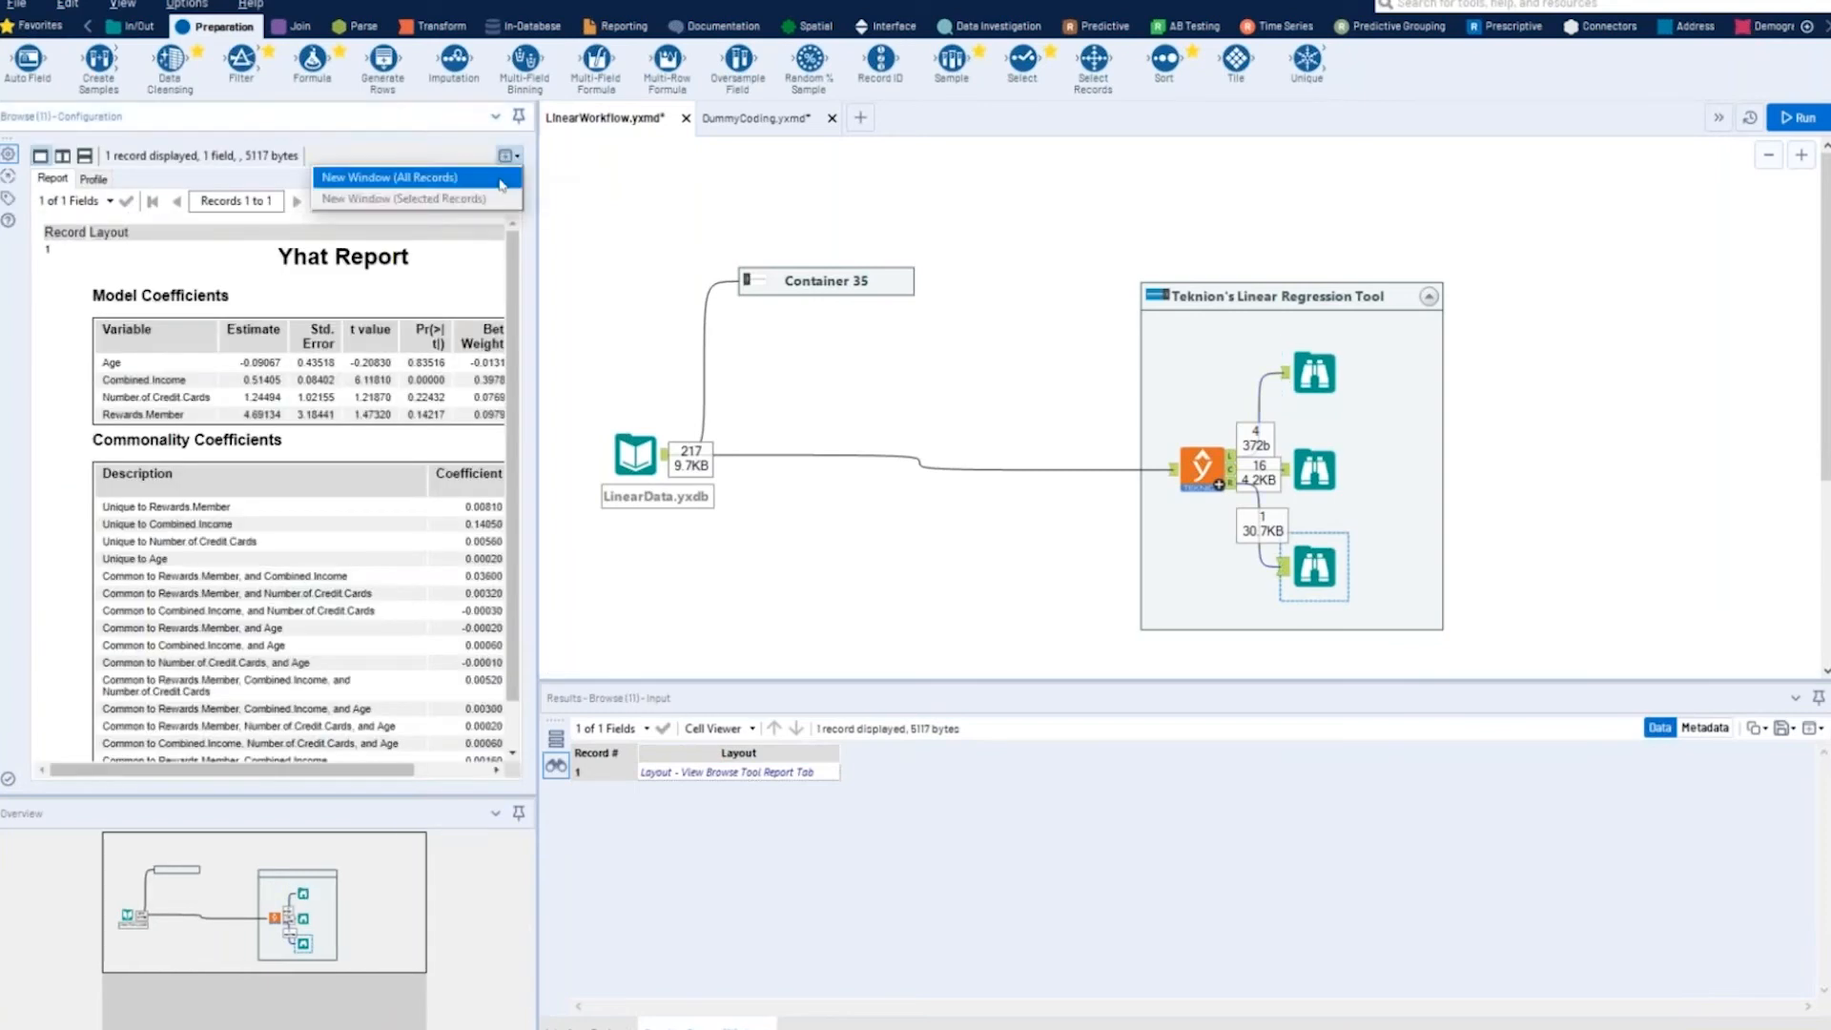
click(448, 178)
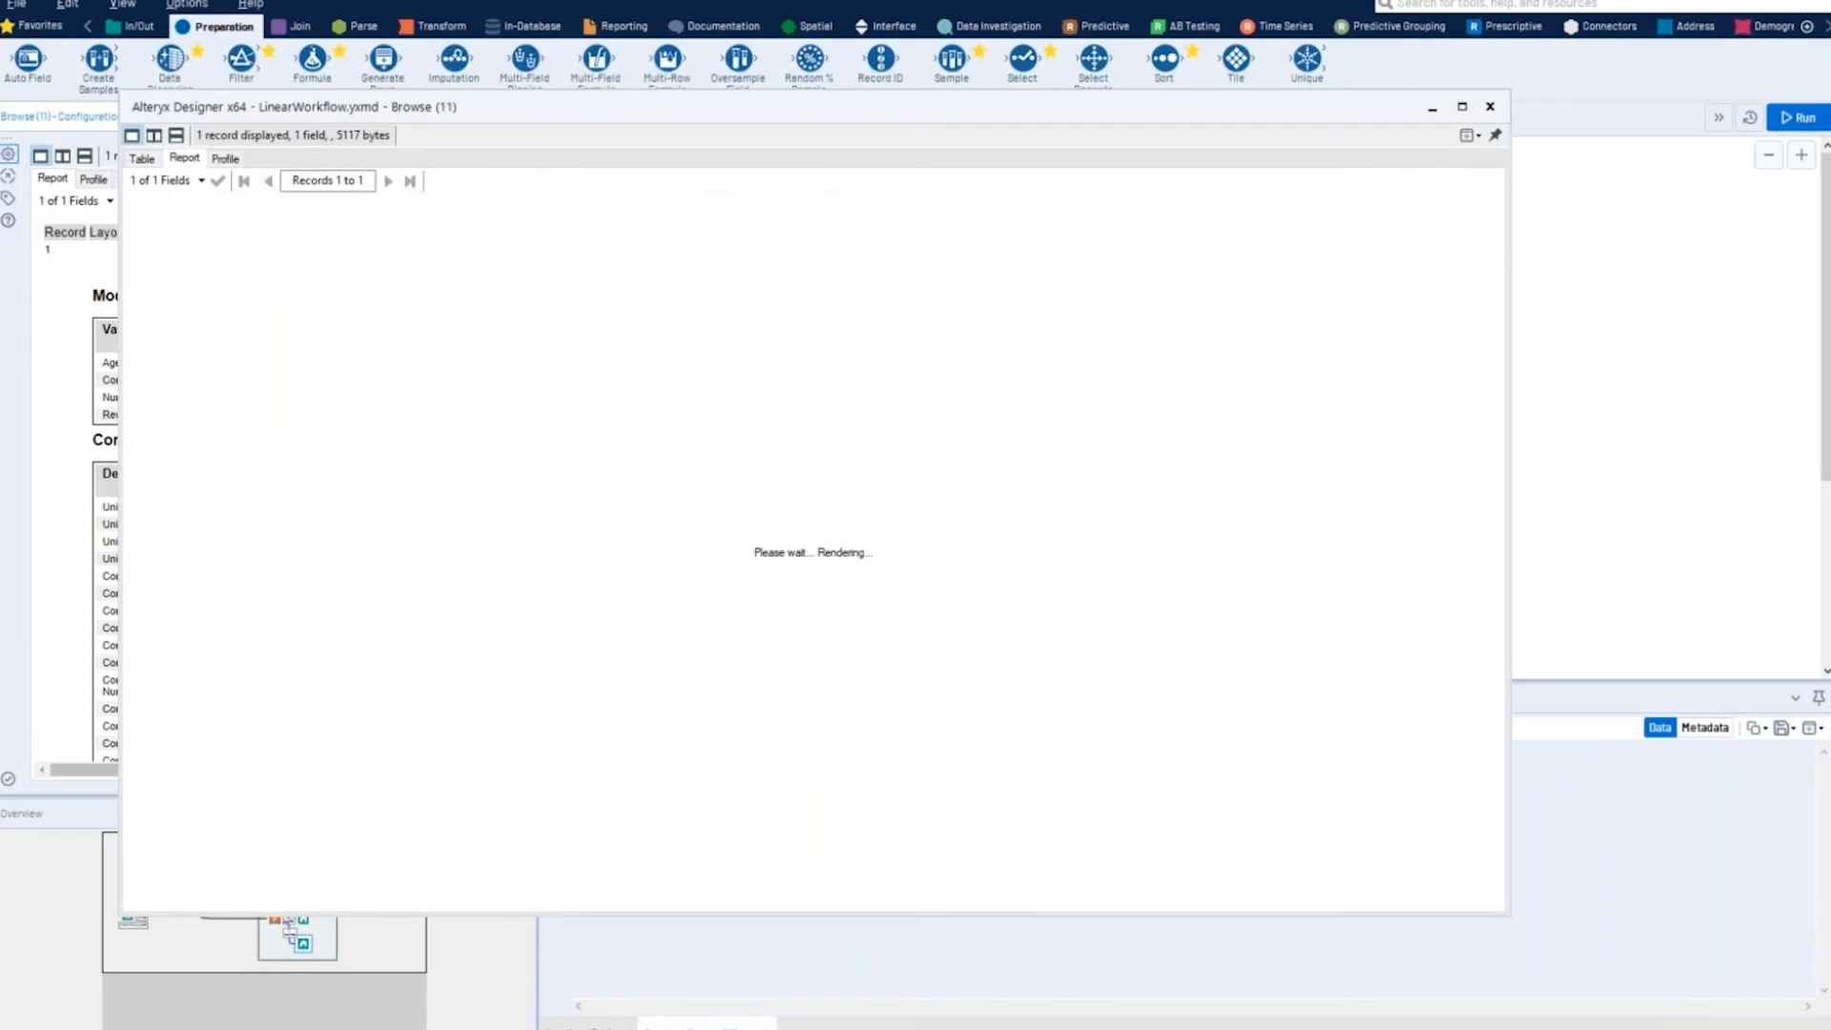
drag(868, 110, 960, 83)
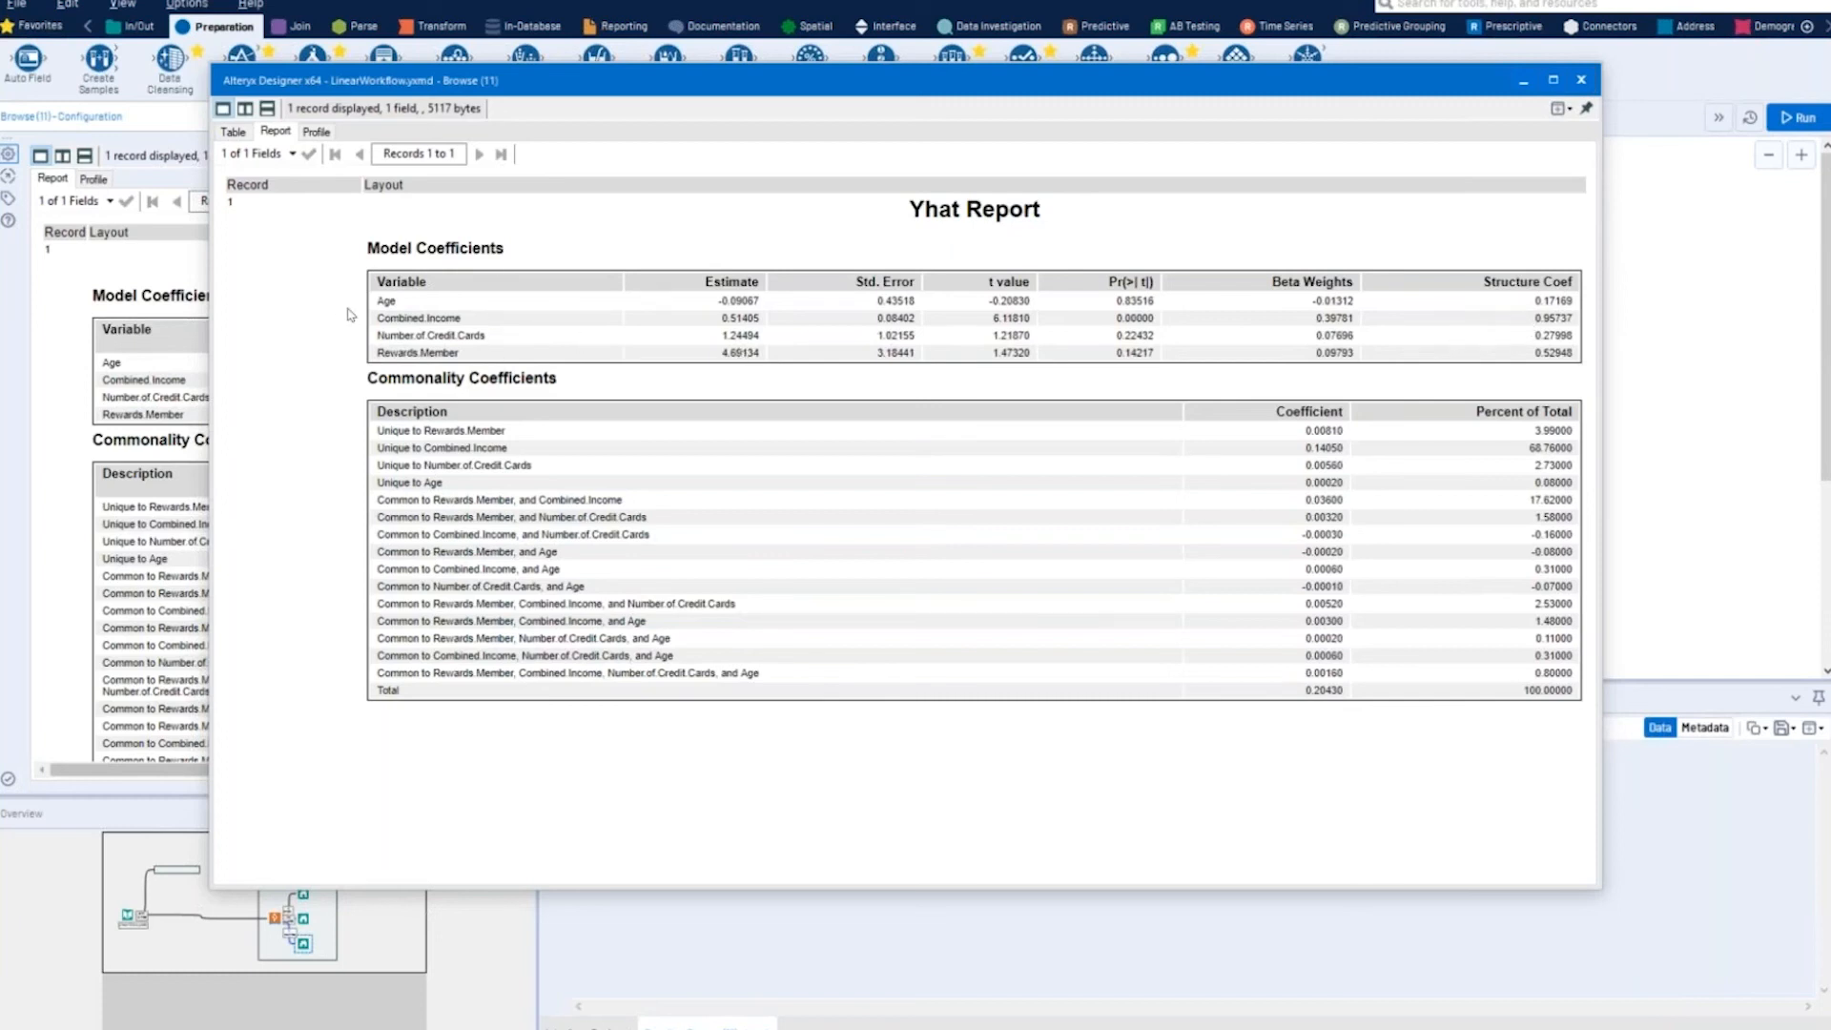
- Examine the Combined.Income row and the Rewards.Member structure coefficient in the Model Coefficients table of the Yhat Report
drag(376, 317, 1574, 327)
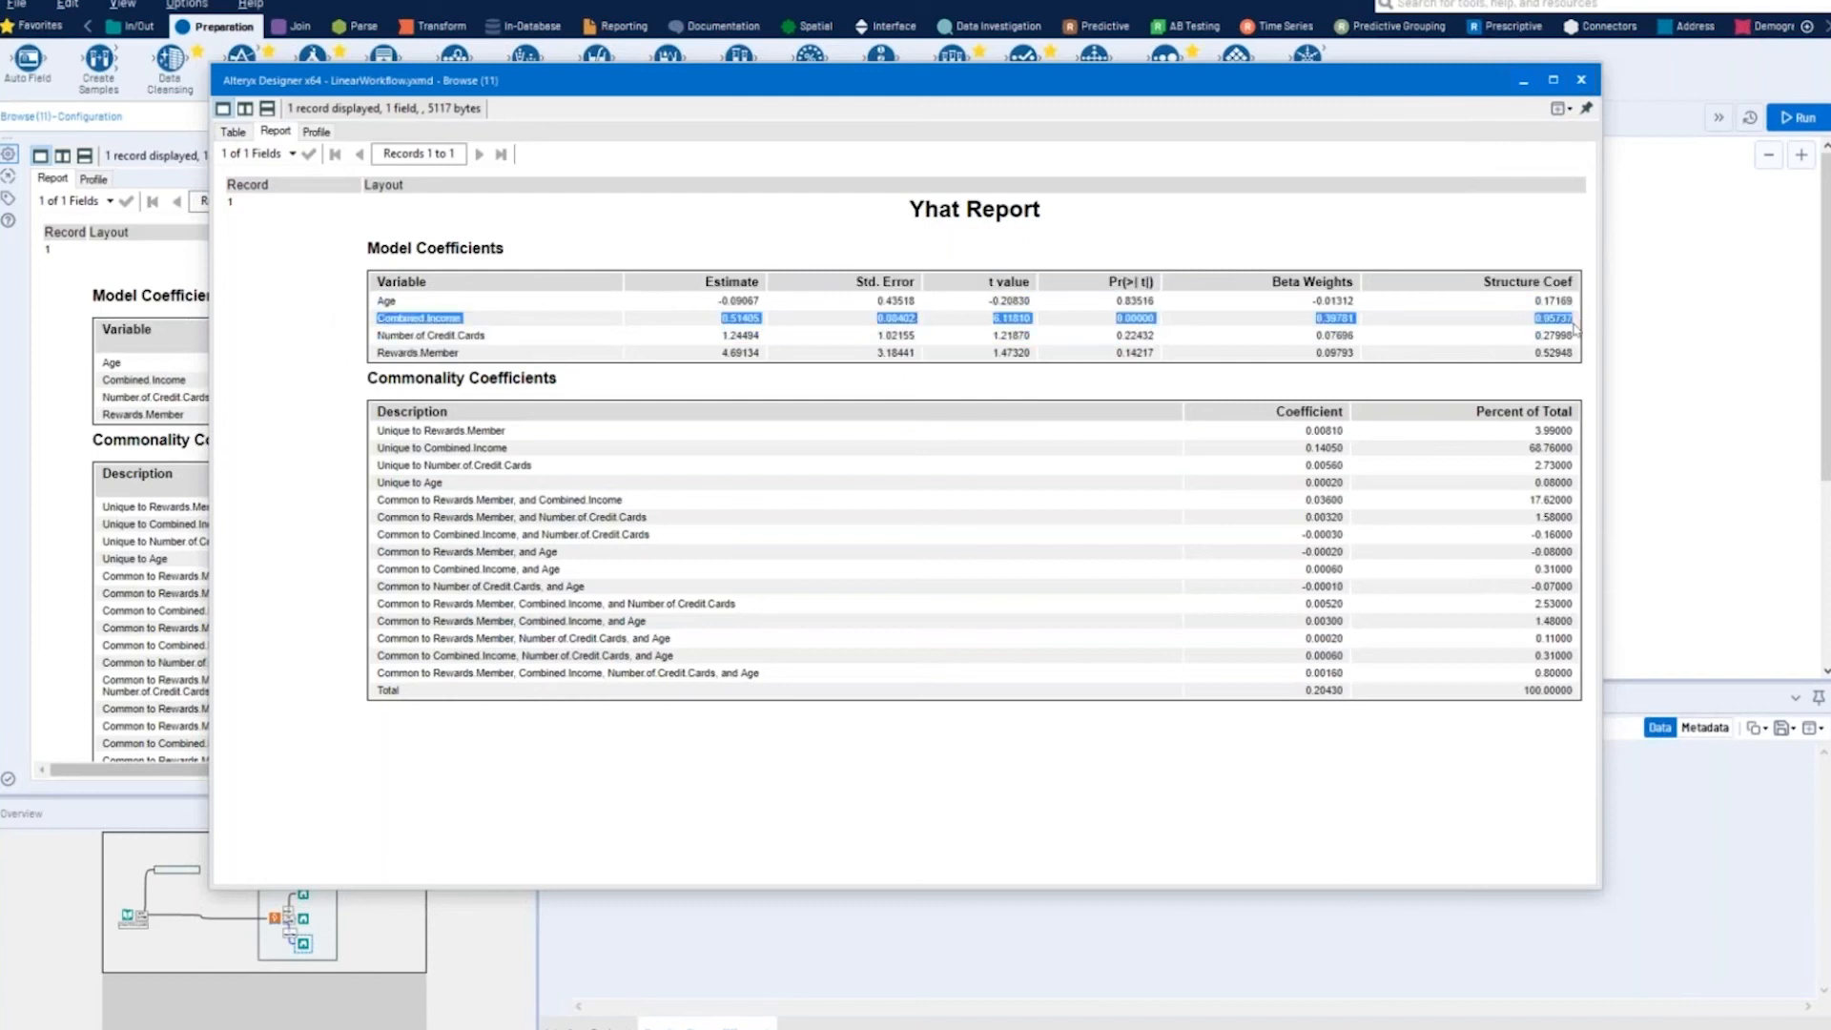
click(1574, 328)
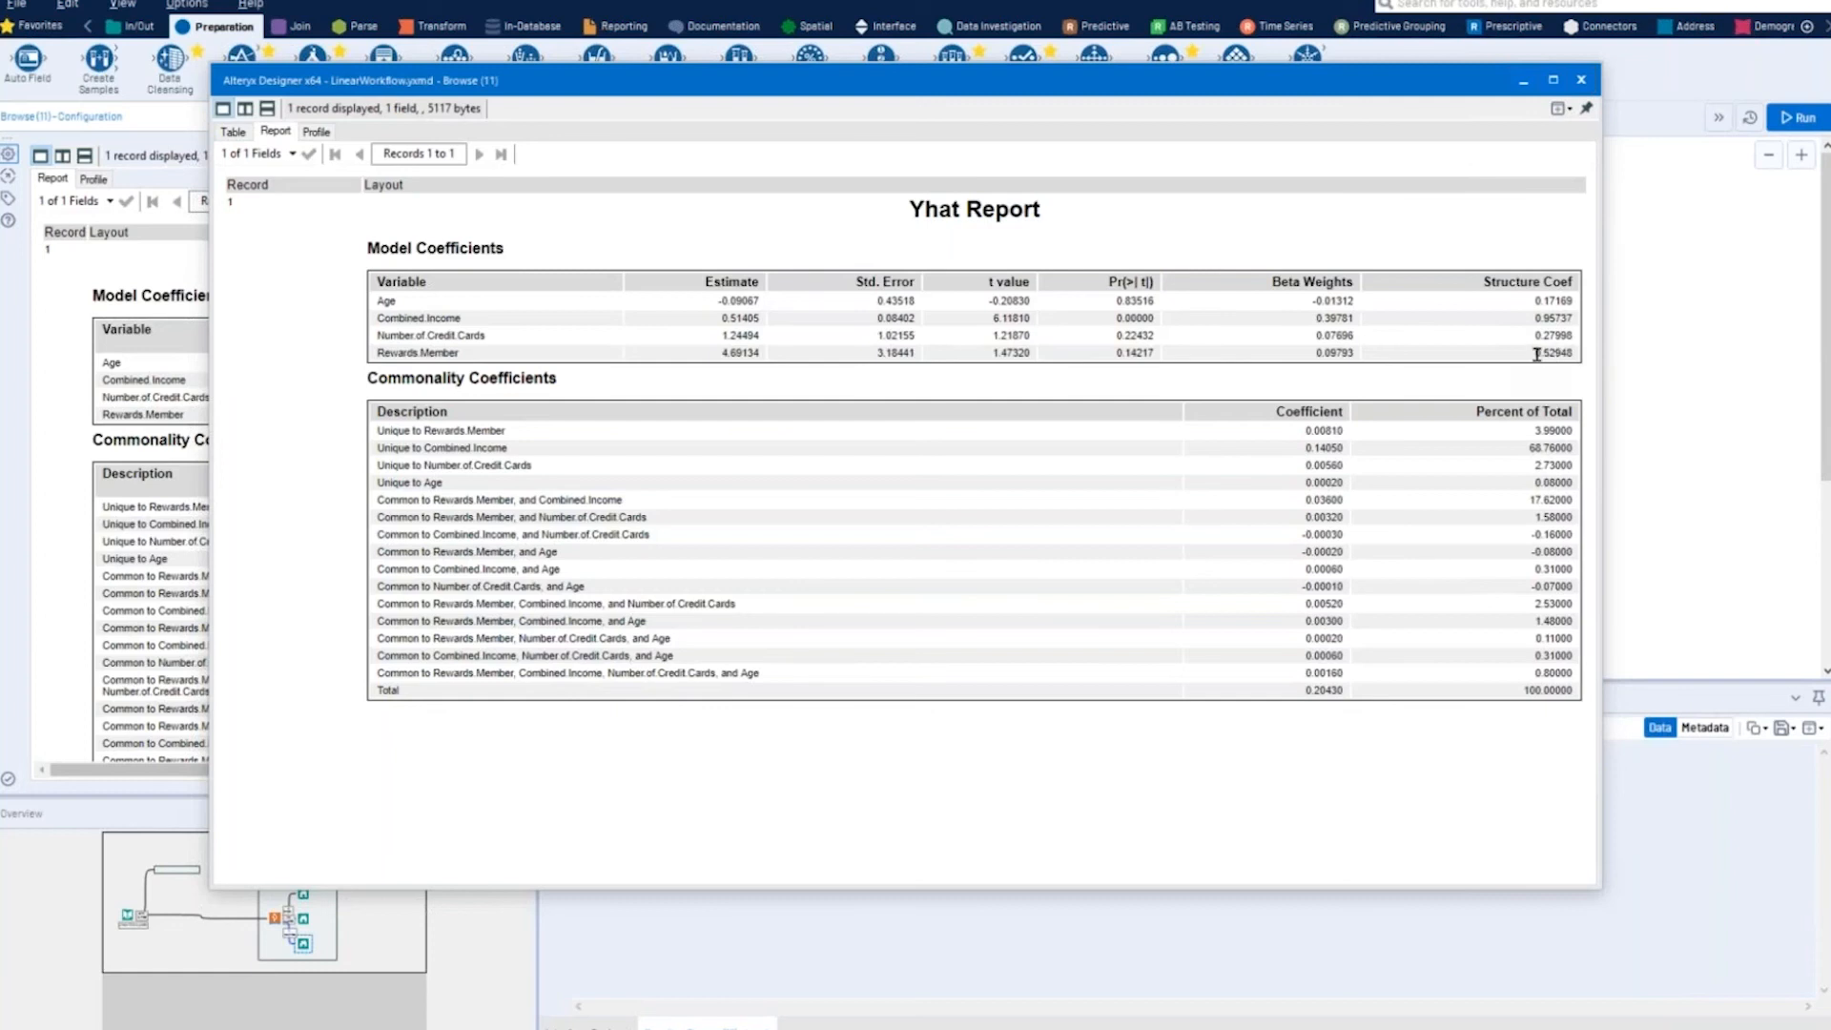
drag(1532, 353, 1578, 359)
click(1113, 322)
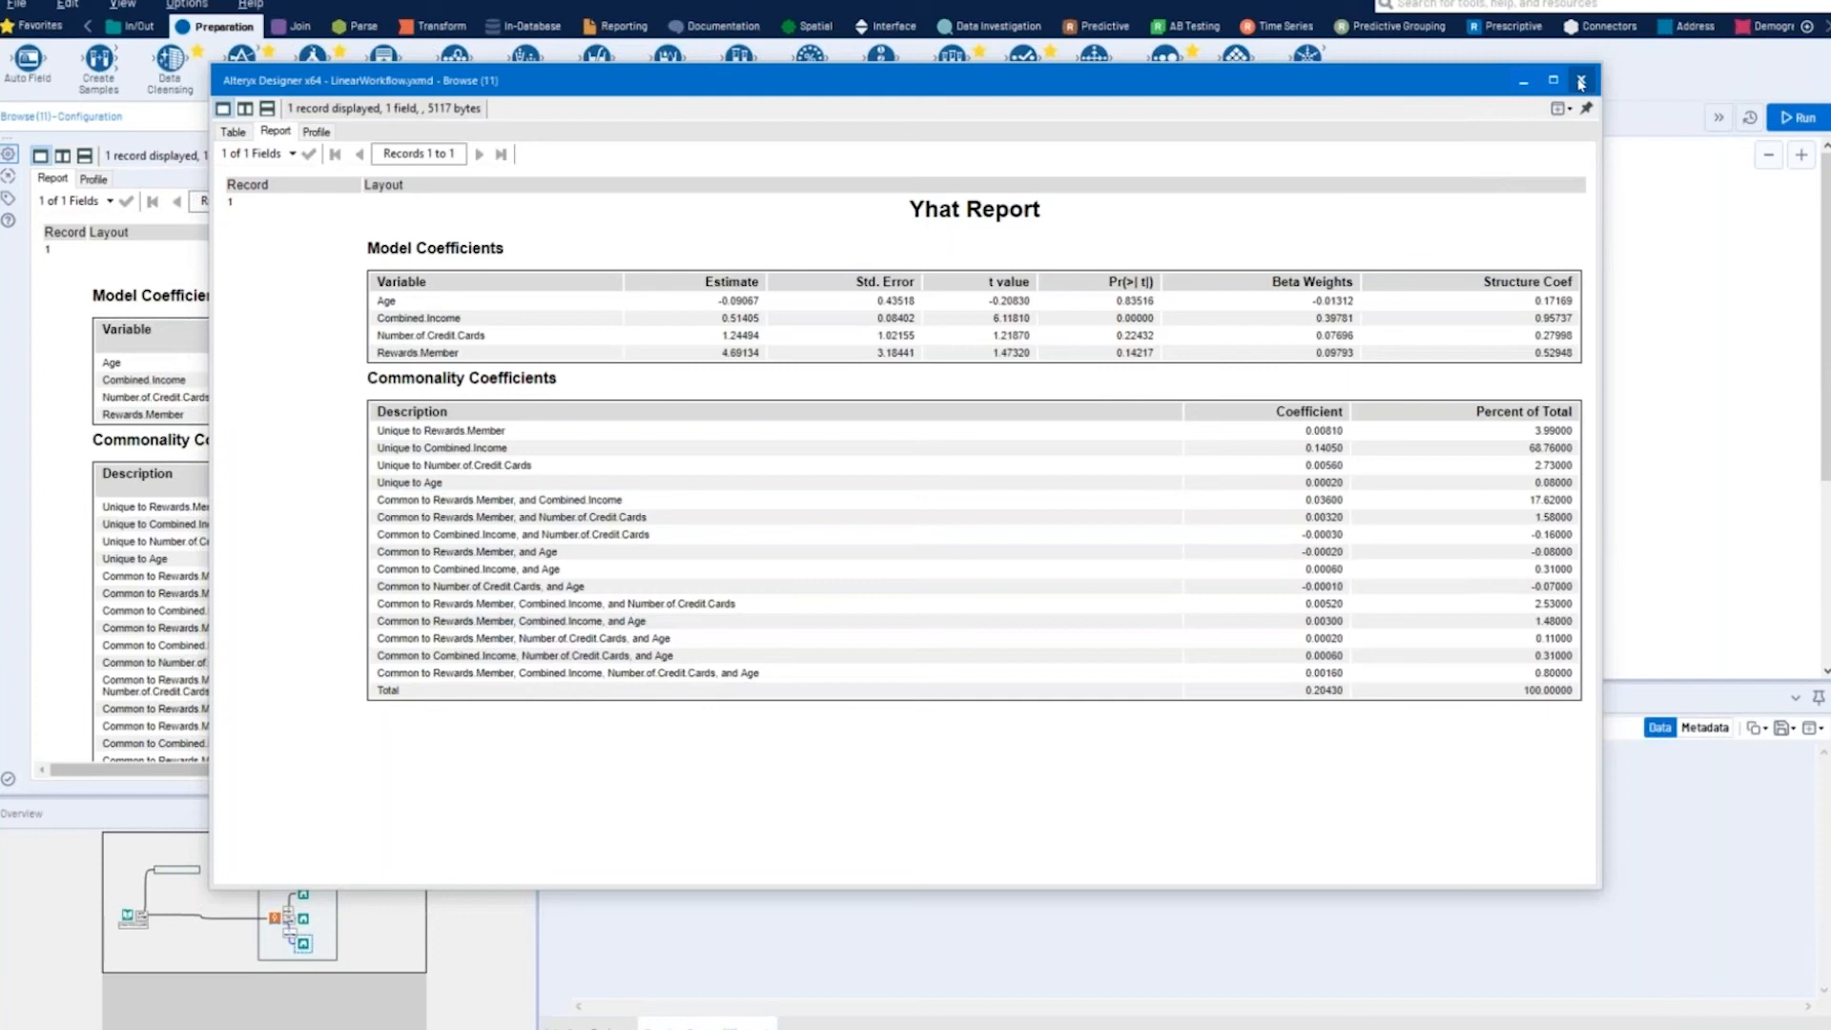
- Close the Yhat Report window and move the Teknion's Linear Regression Tool container farther away from the input data
click(1580, 82)
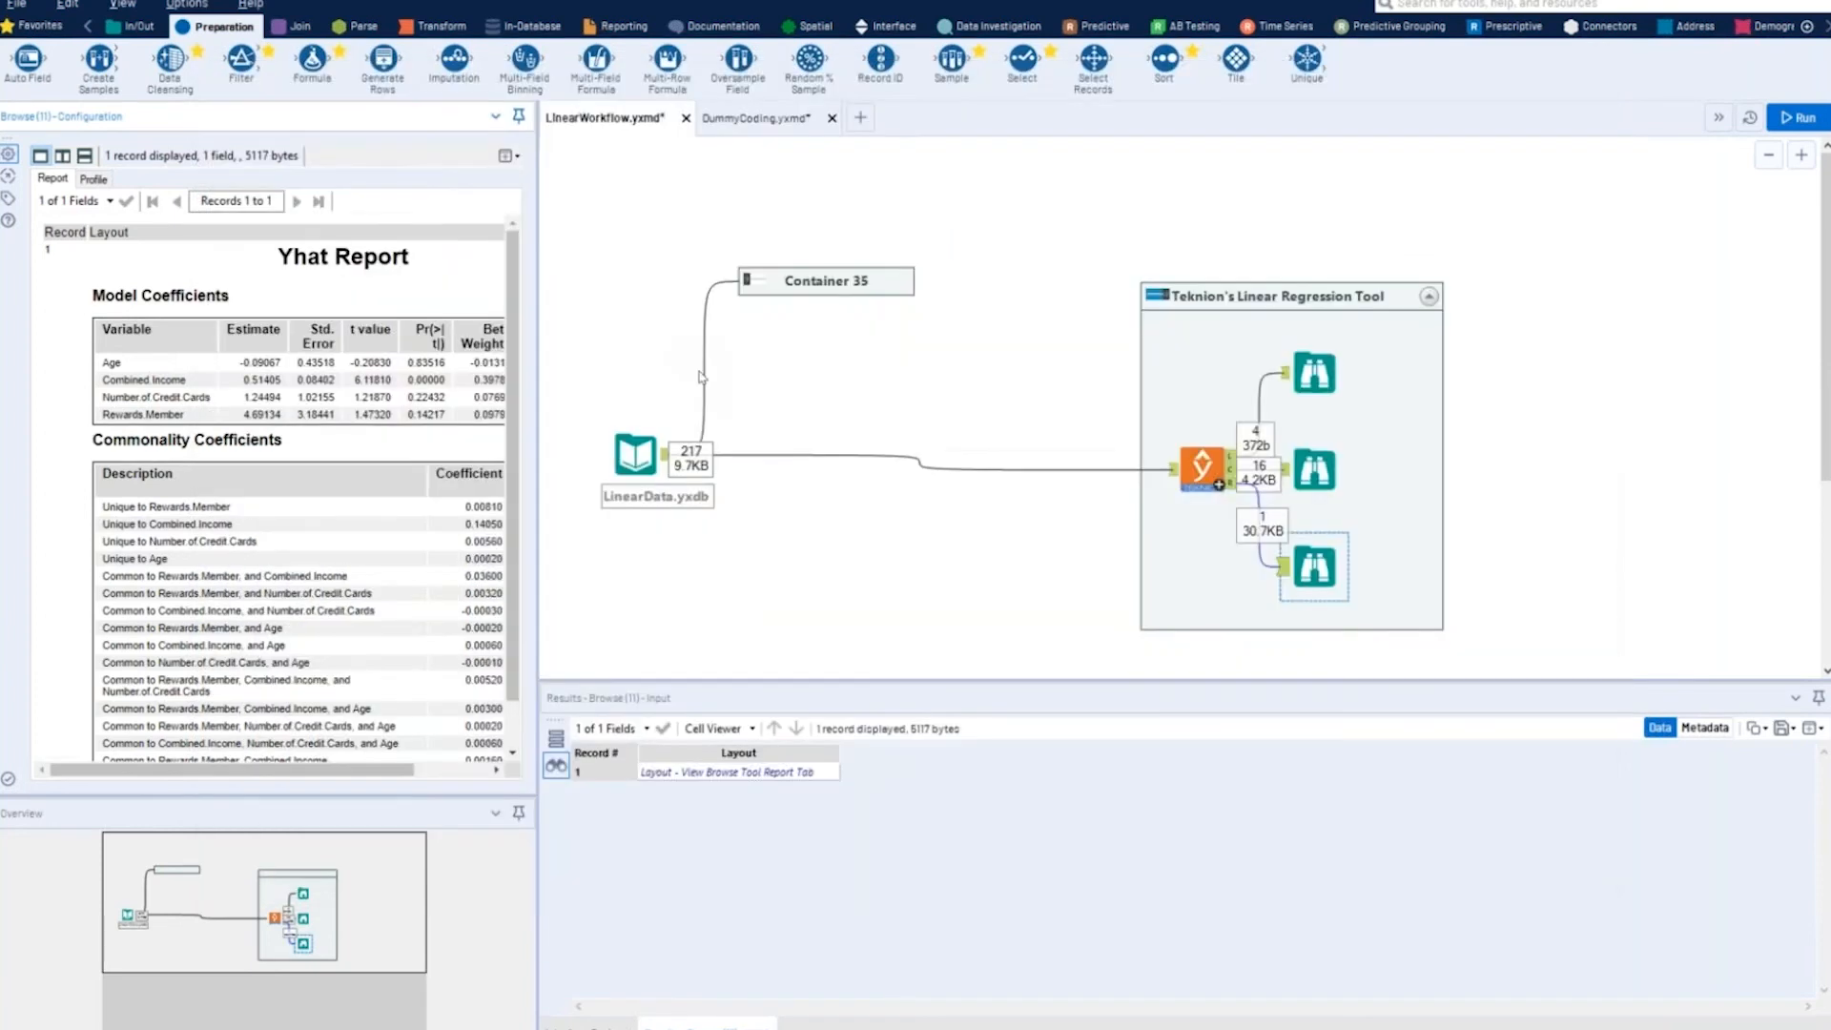
click(704, 377)
click(1243, 323)
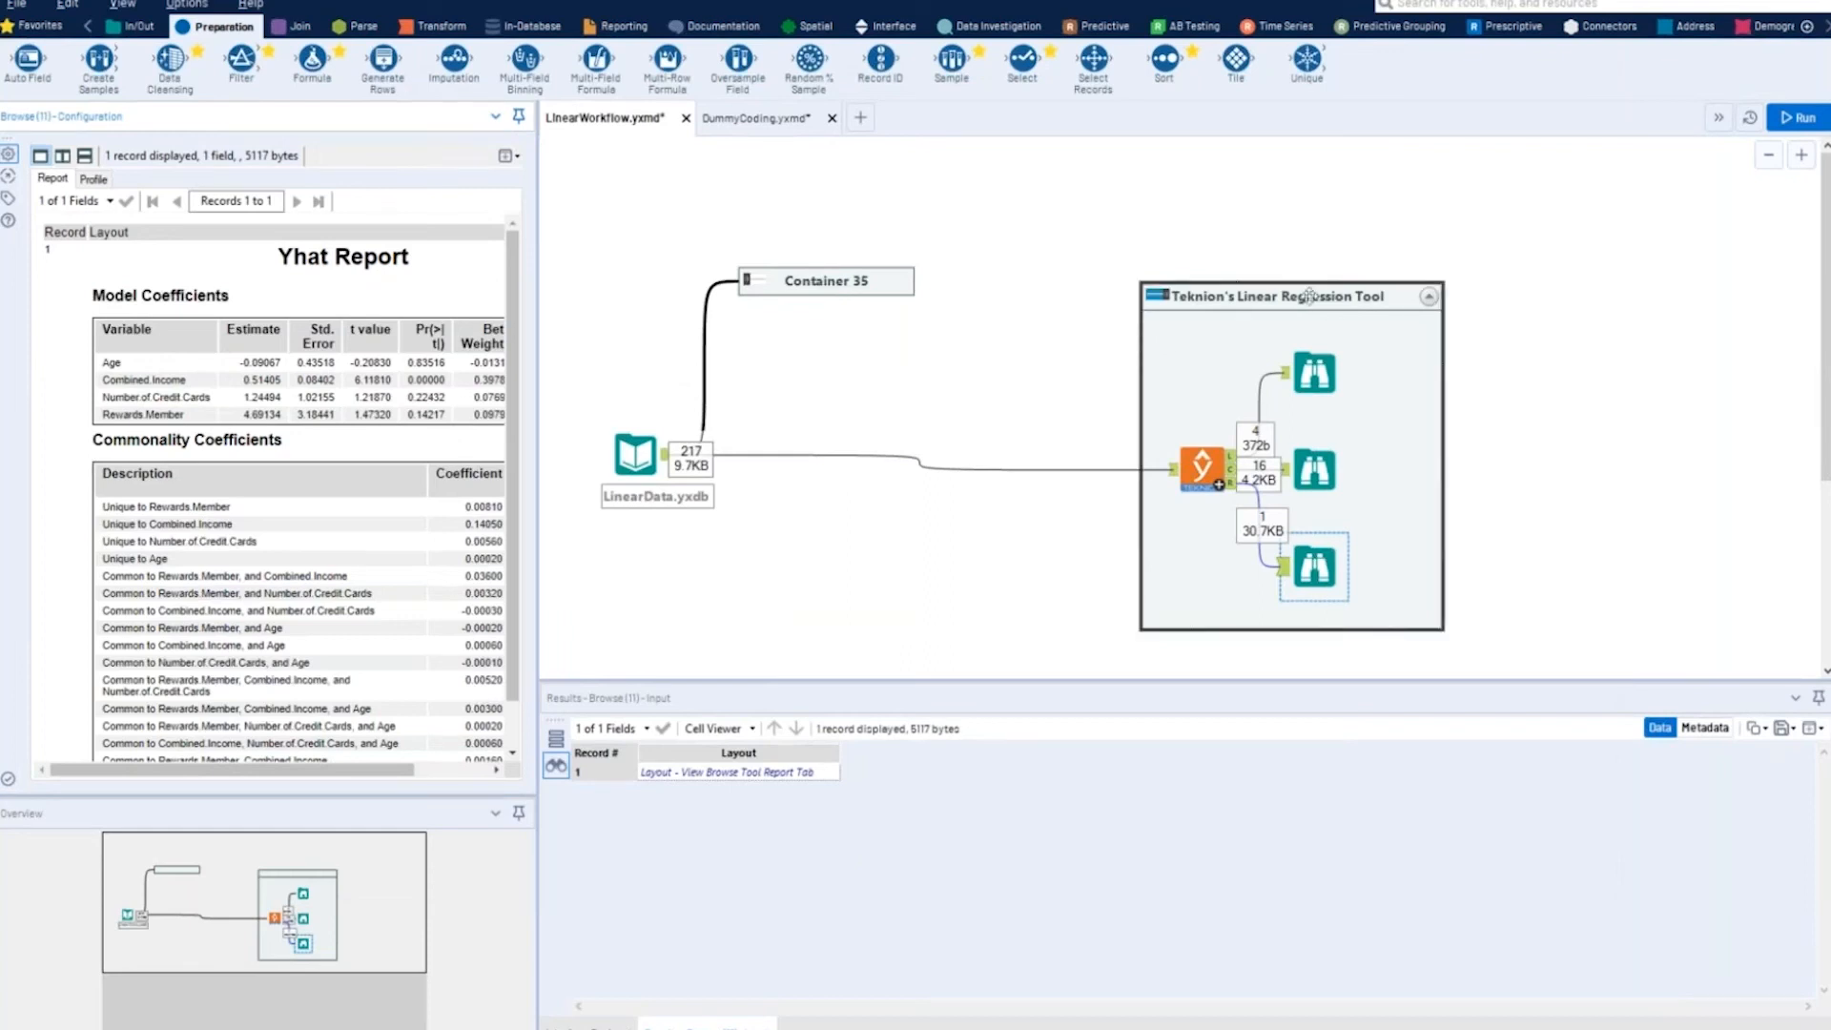
drag(1319, 295, 1553, 281)
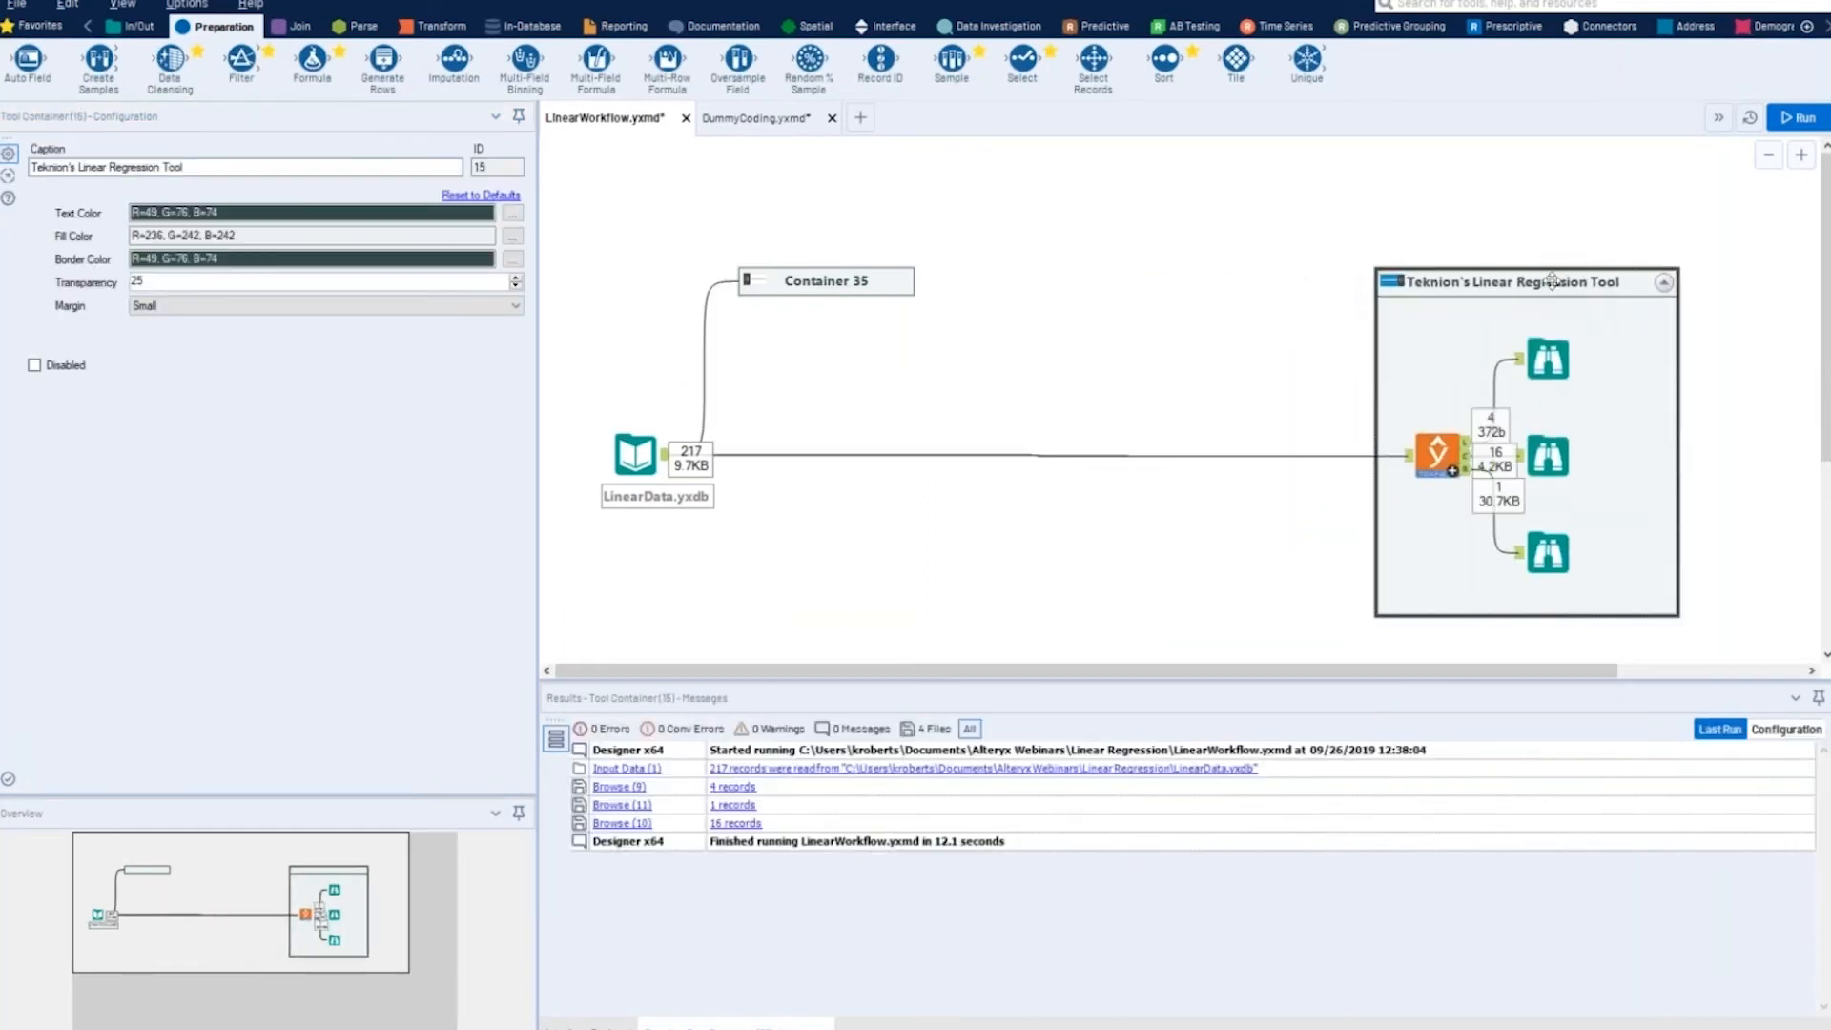
- Enable and expand the collapsed Container 35 to bring back the standard Linear Regression tools
click(753, 286)
click(758, 287)
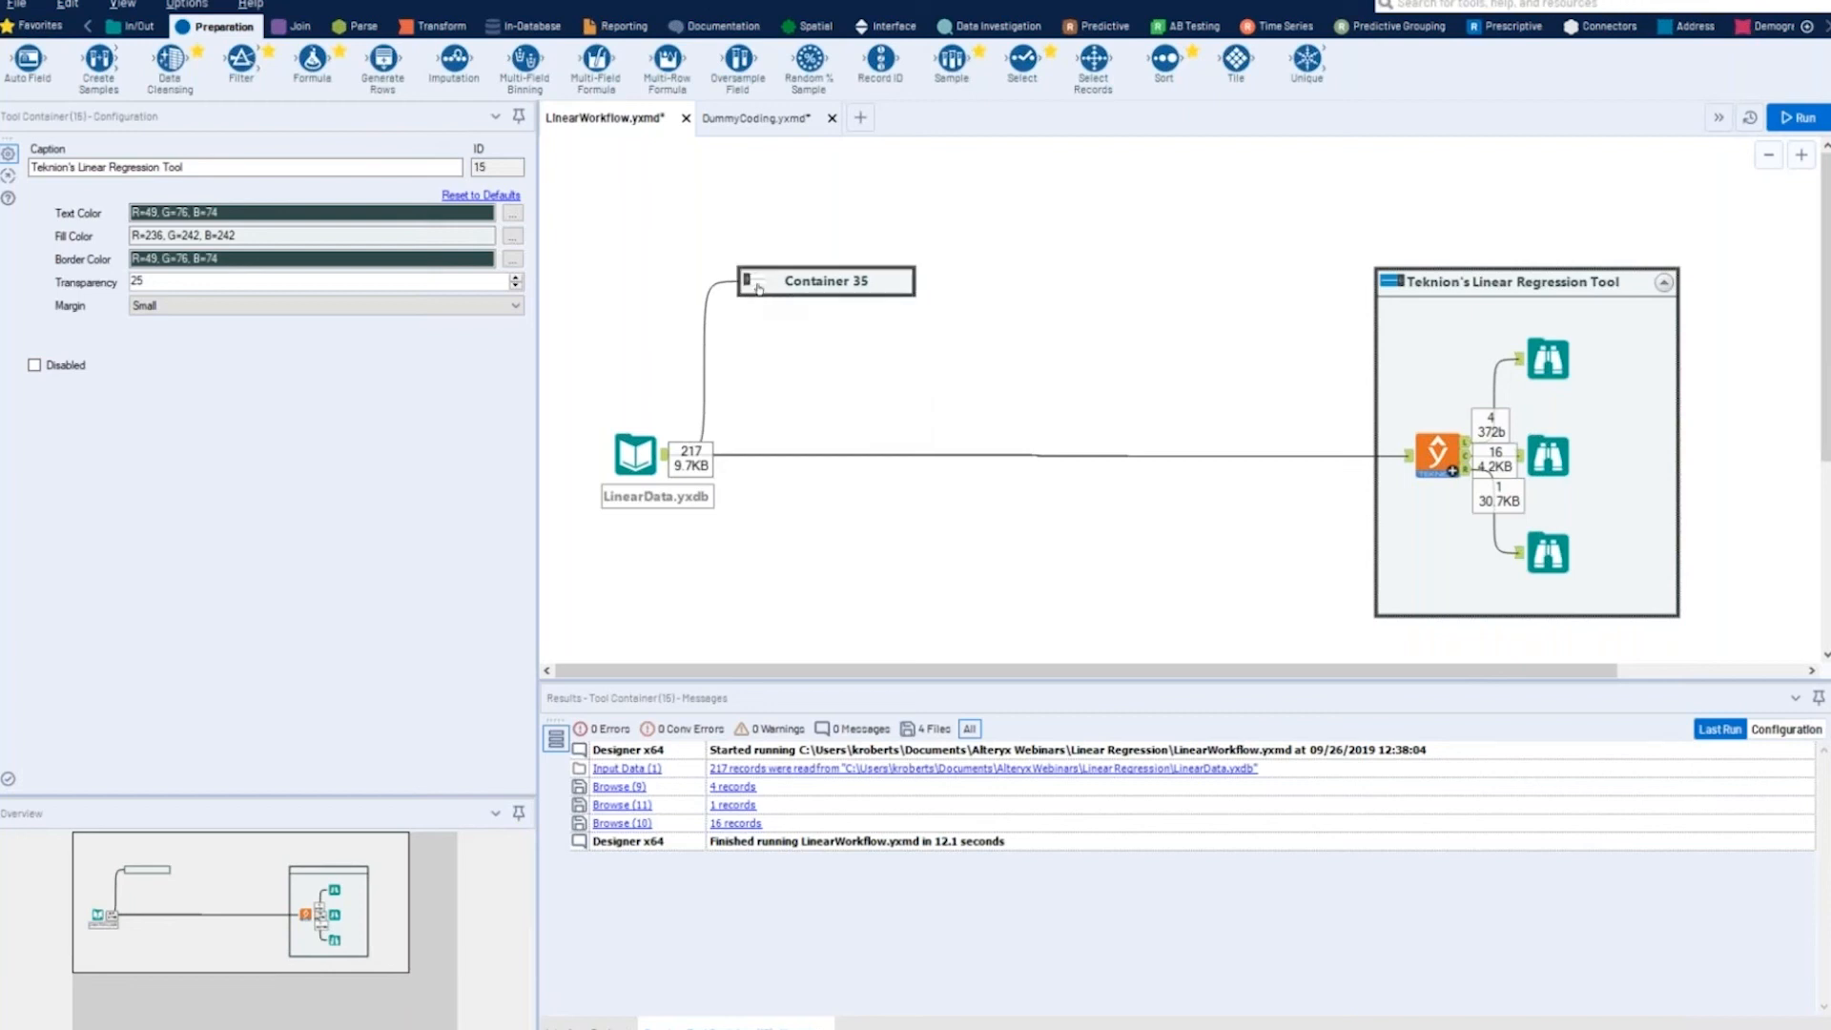
click(753, 283)
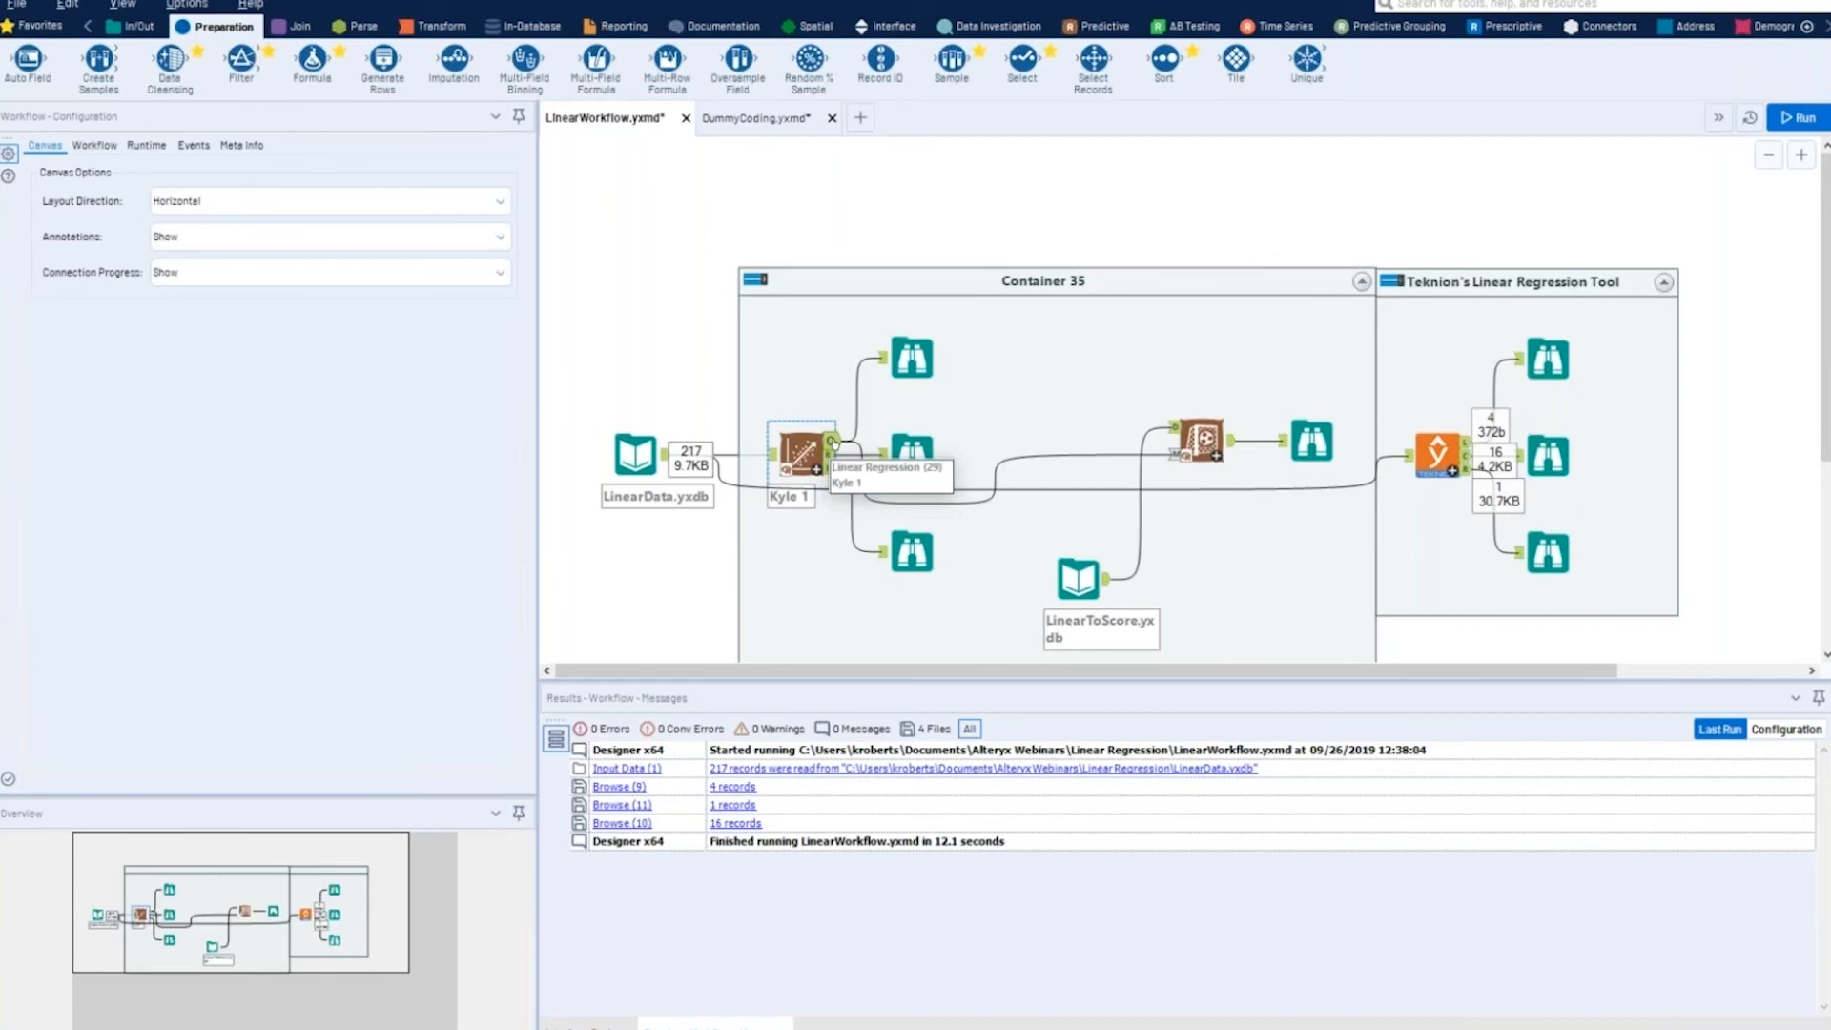
- Check the model, report and interactive report outputs of the standard Linear Regression tool and run the workflow
click(911, 359)
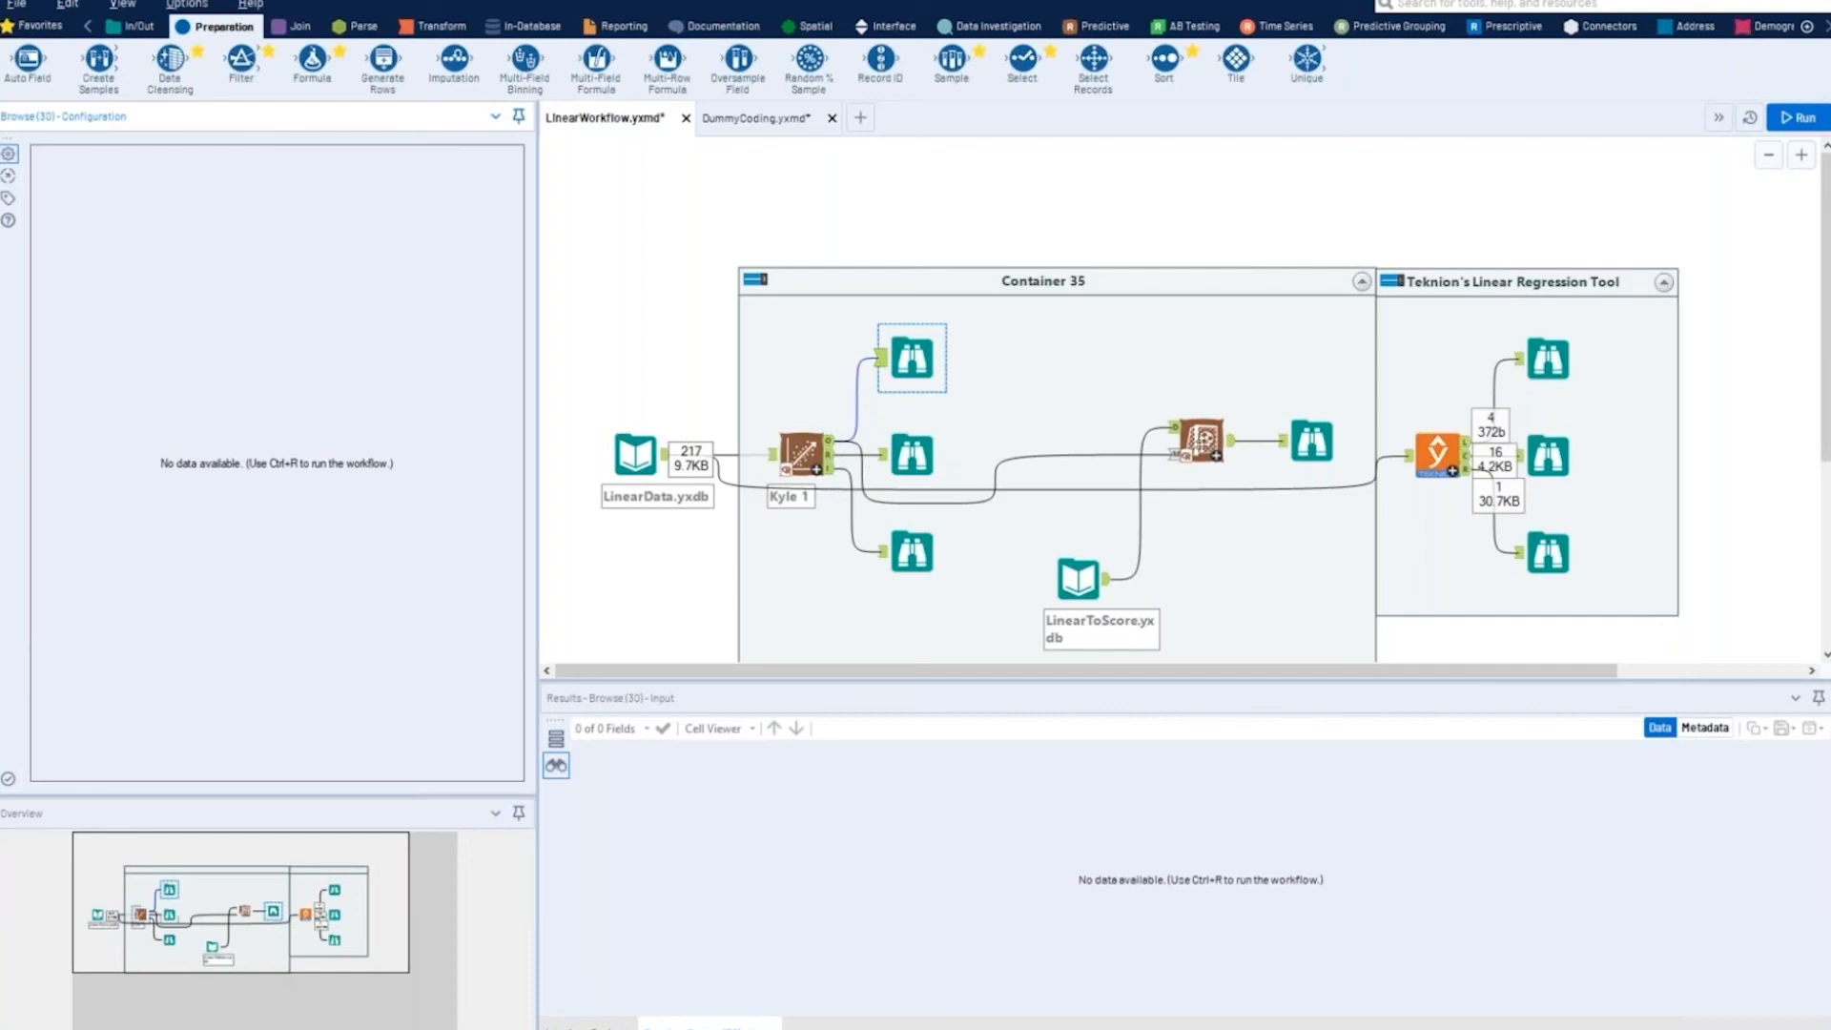
click(830, 461)
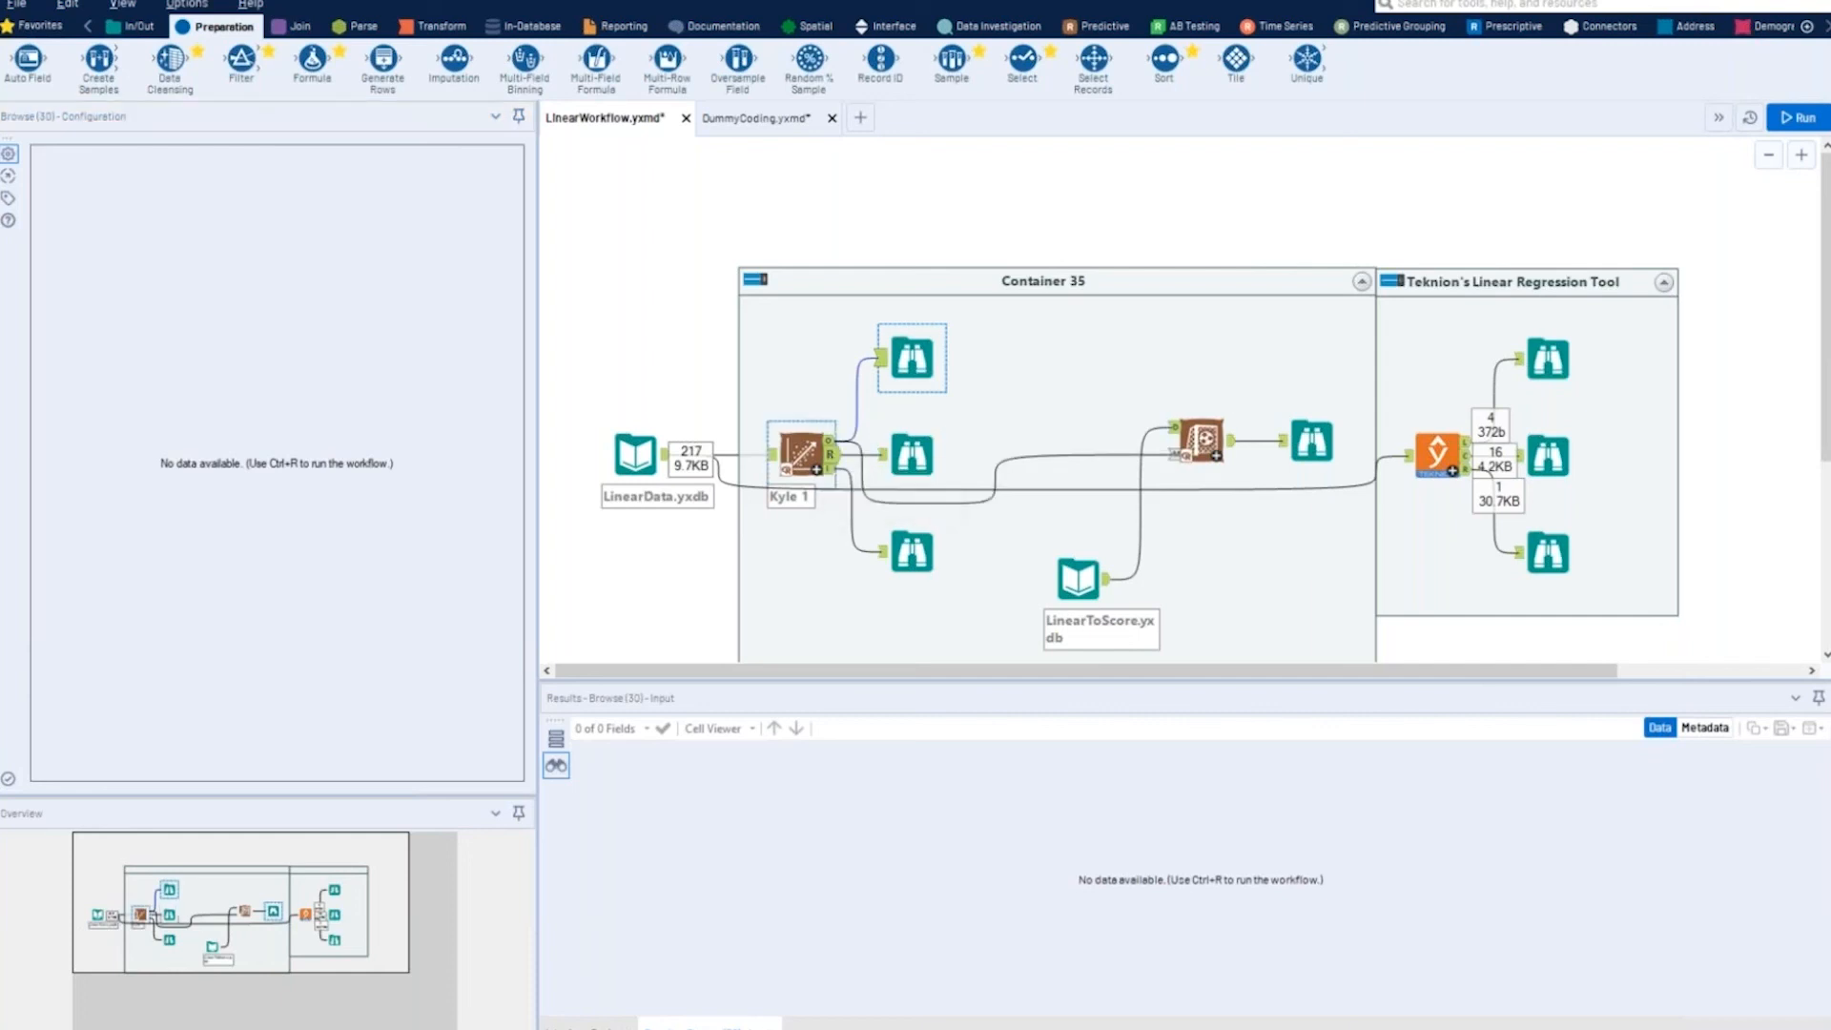
click(829, 468)
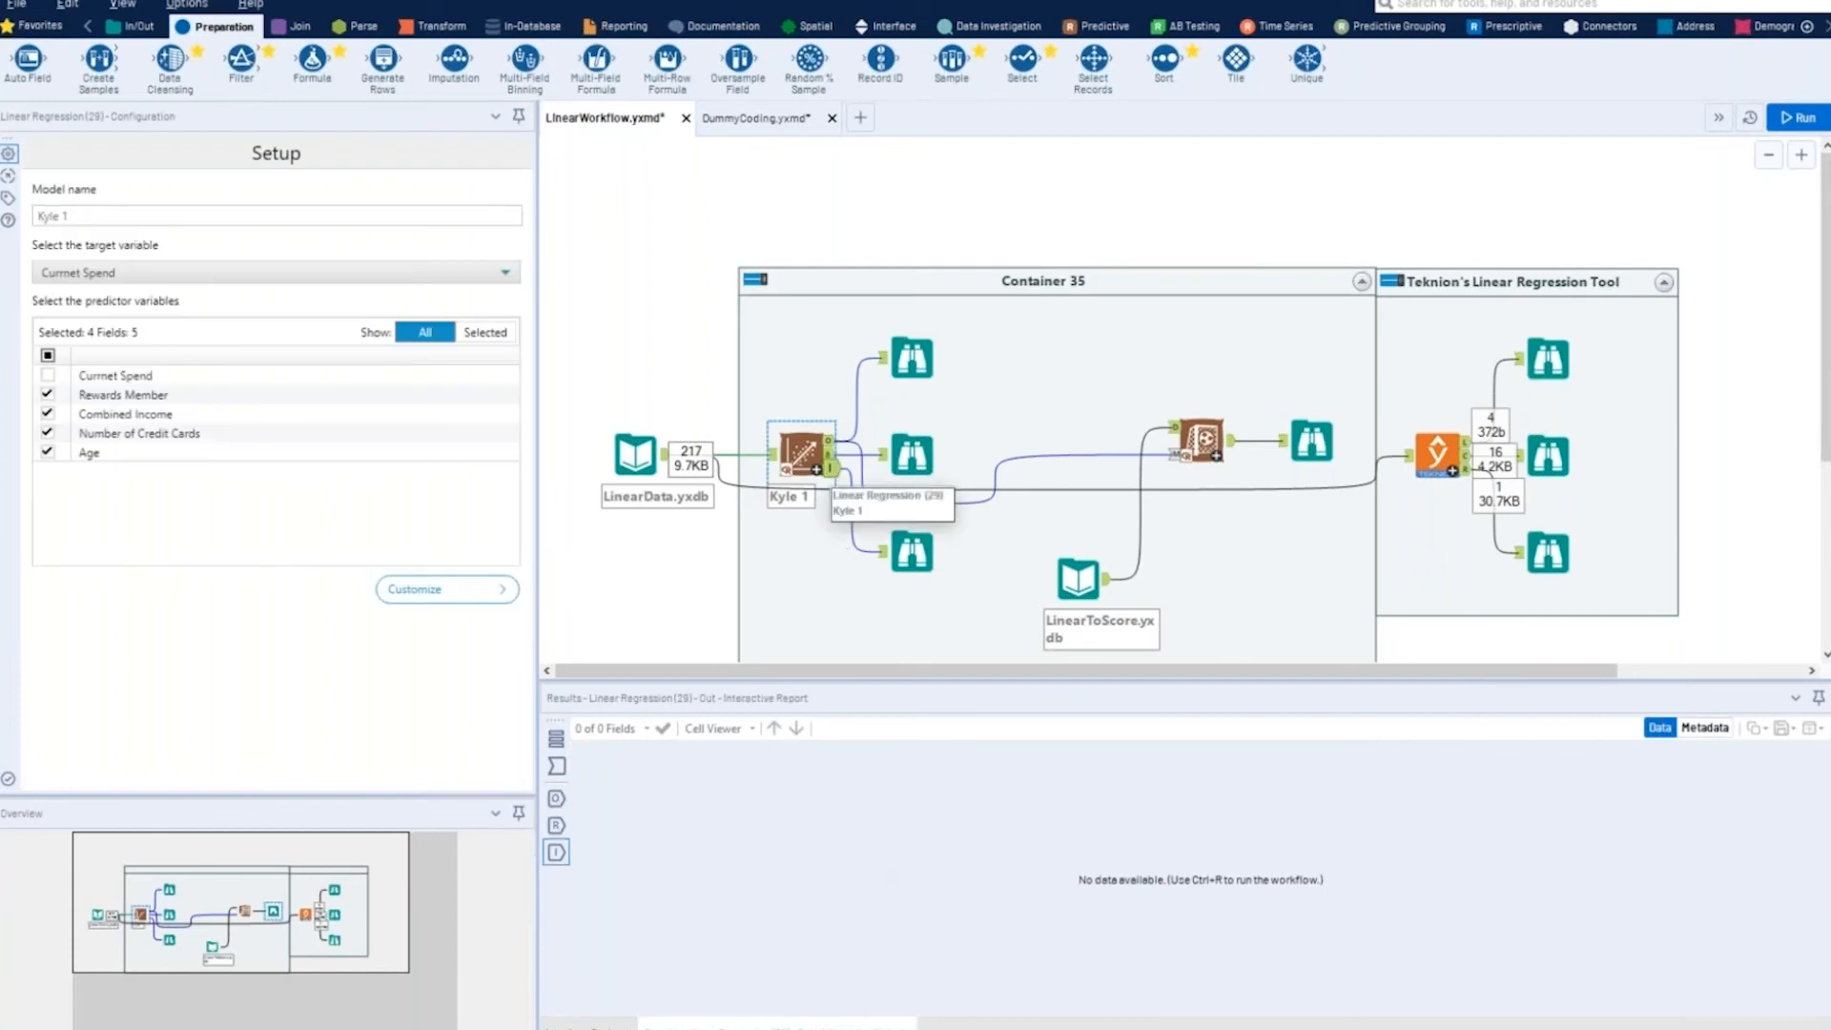
click(921, 557)
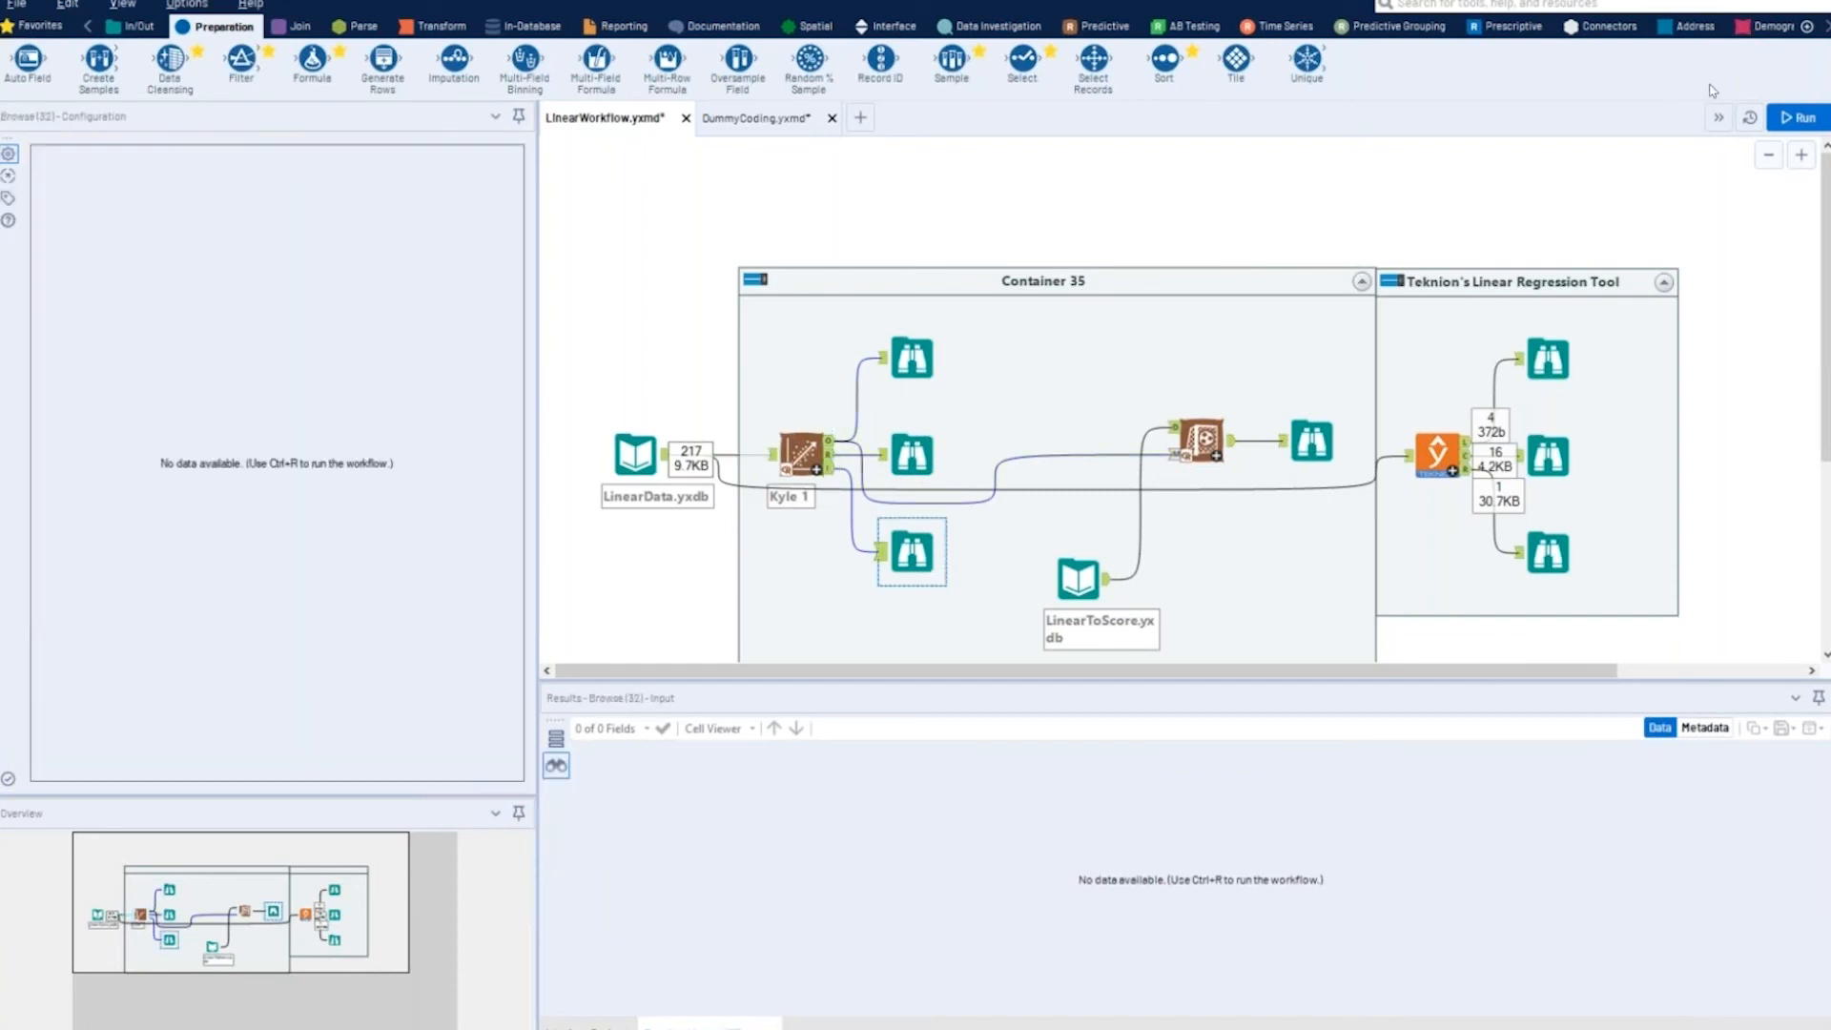
click(1796, 122)
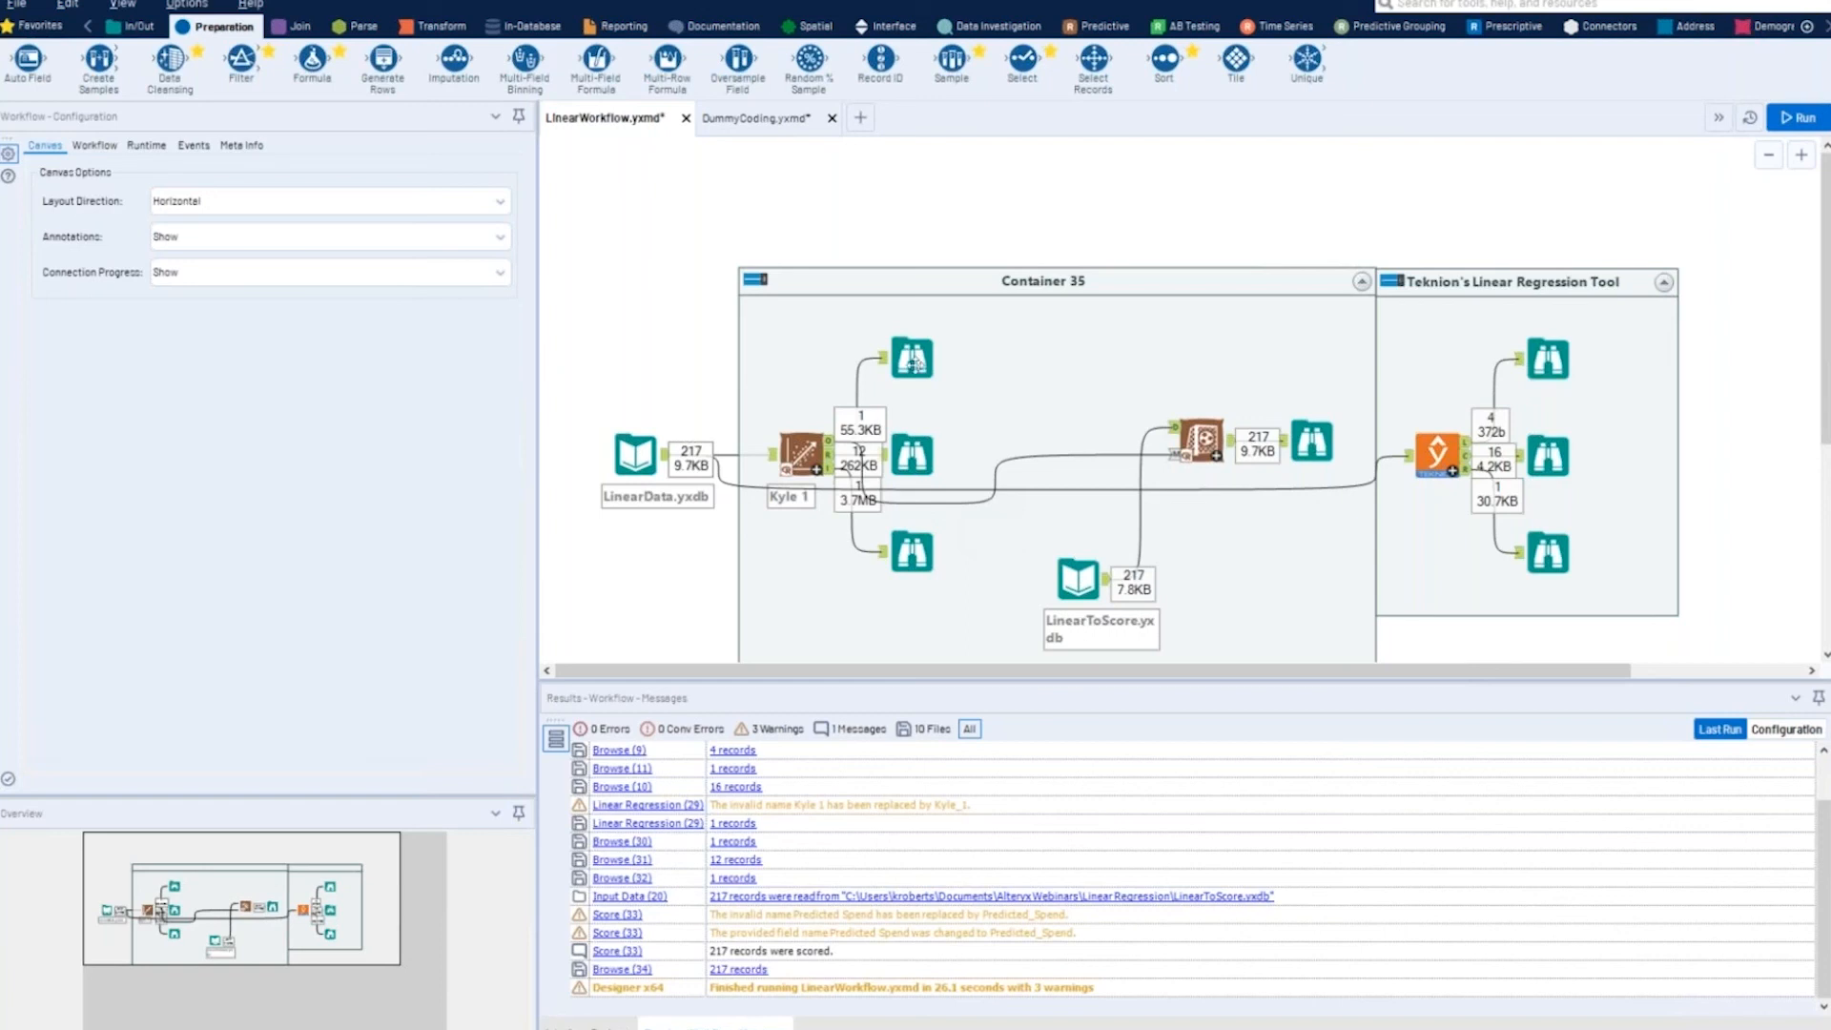
- Examine the model object, the linear model report and the interactive report in the three Browse tools after Linear Regression
click(801, 453)
click(907, 358)
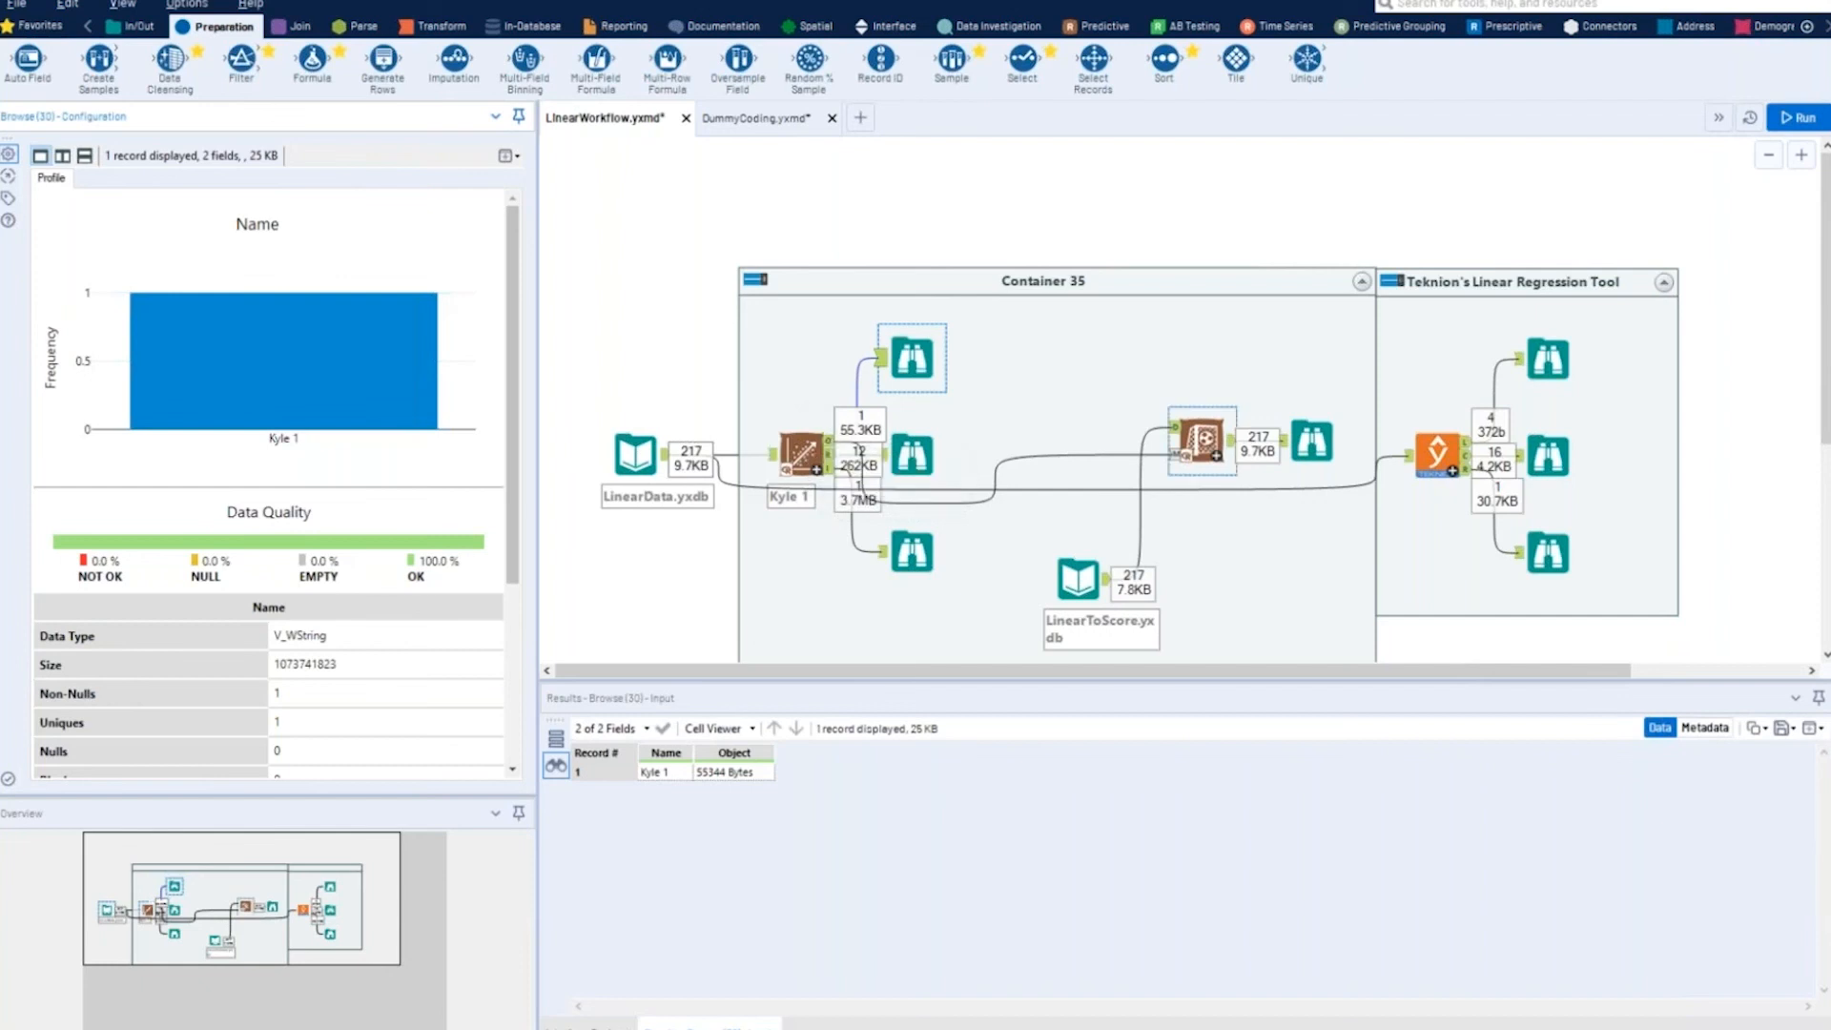
click(912, 455)
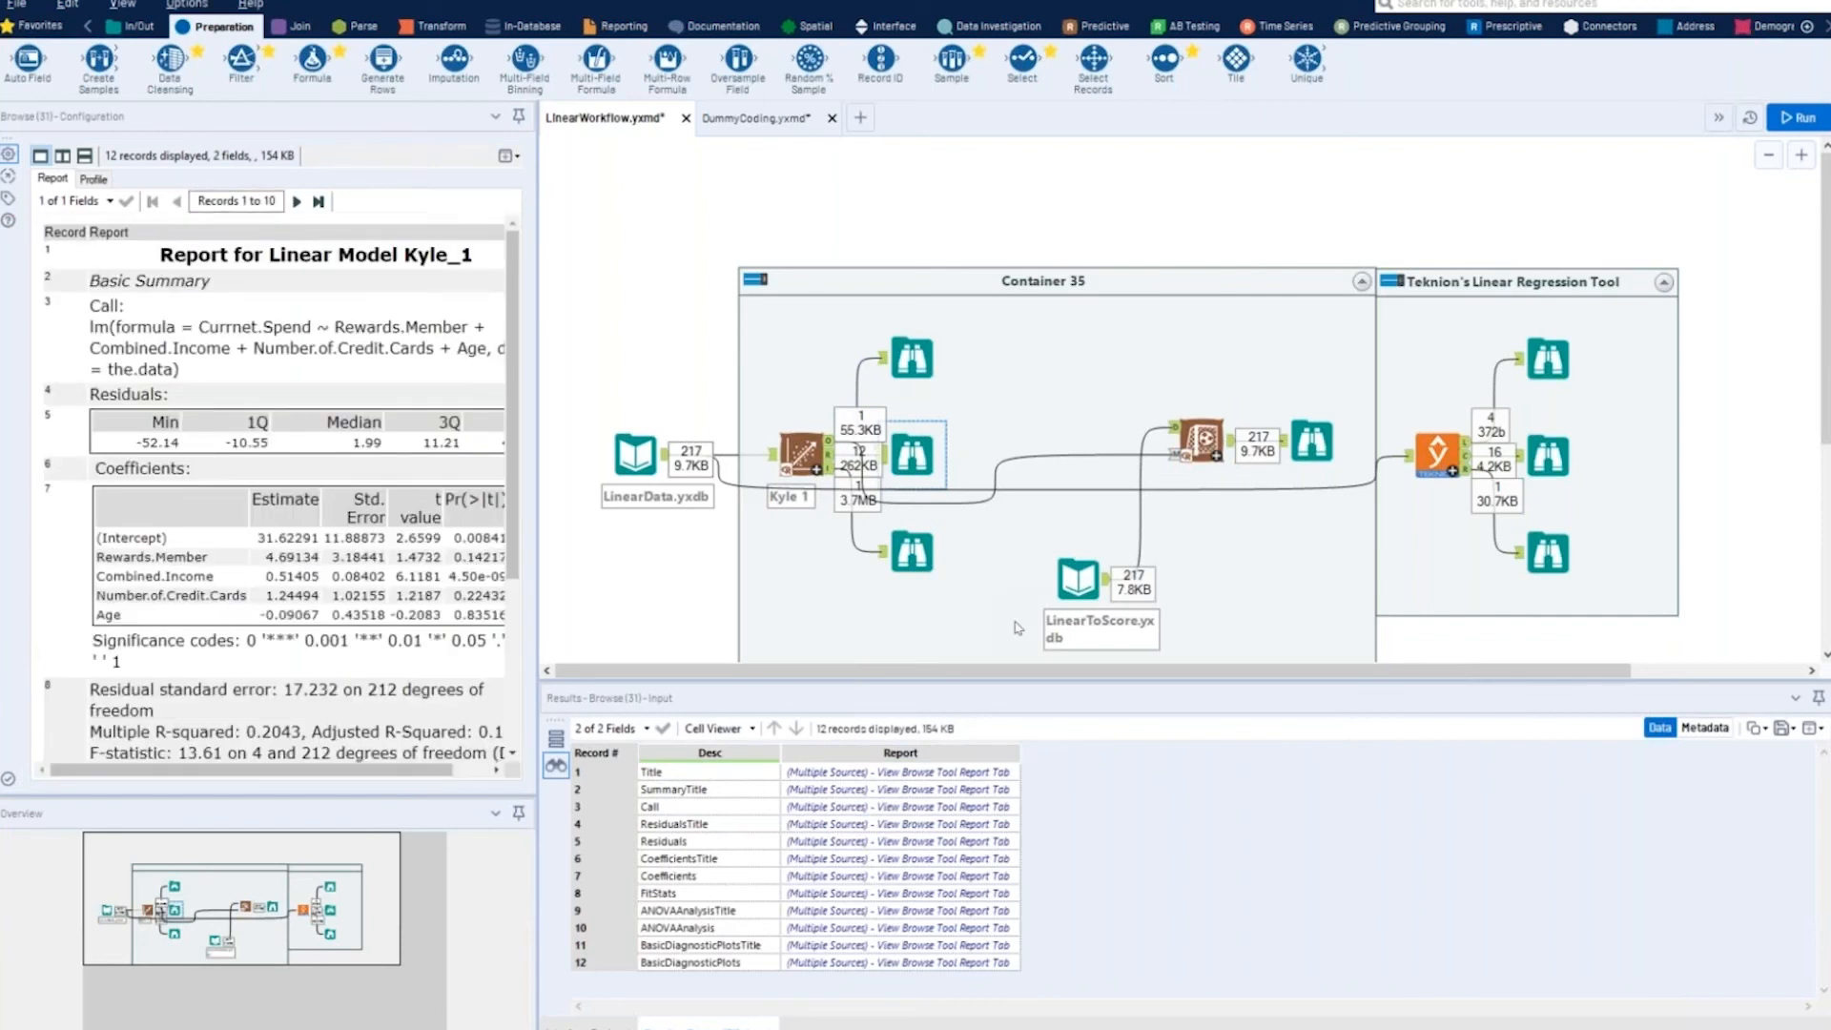
click(911, 551)
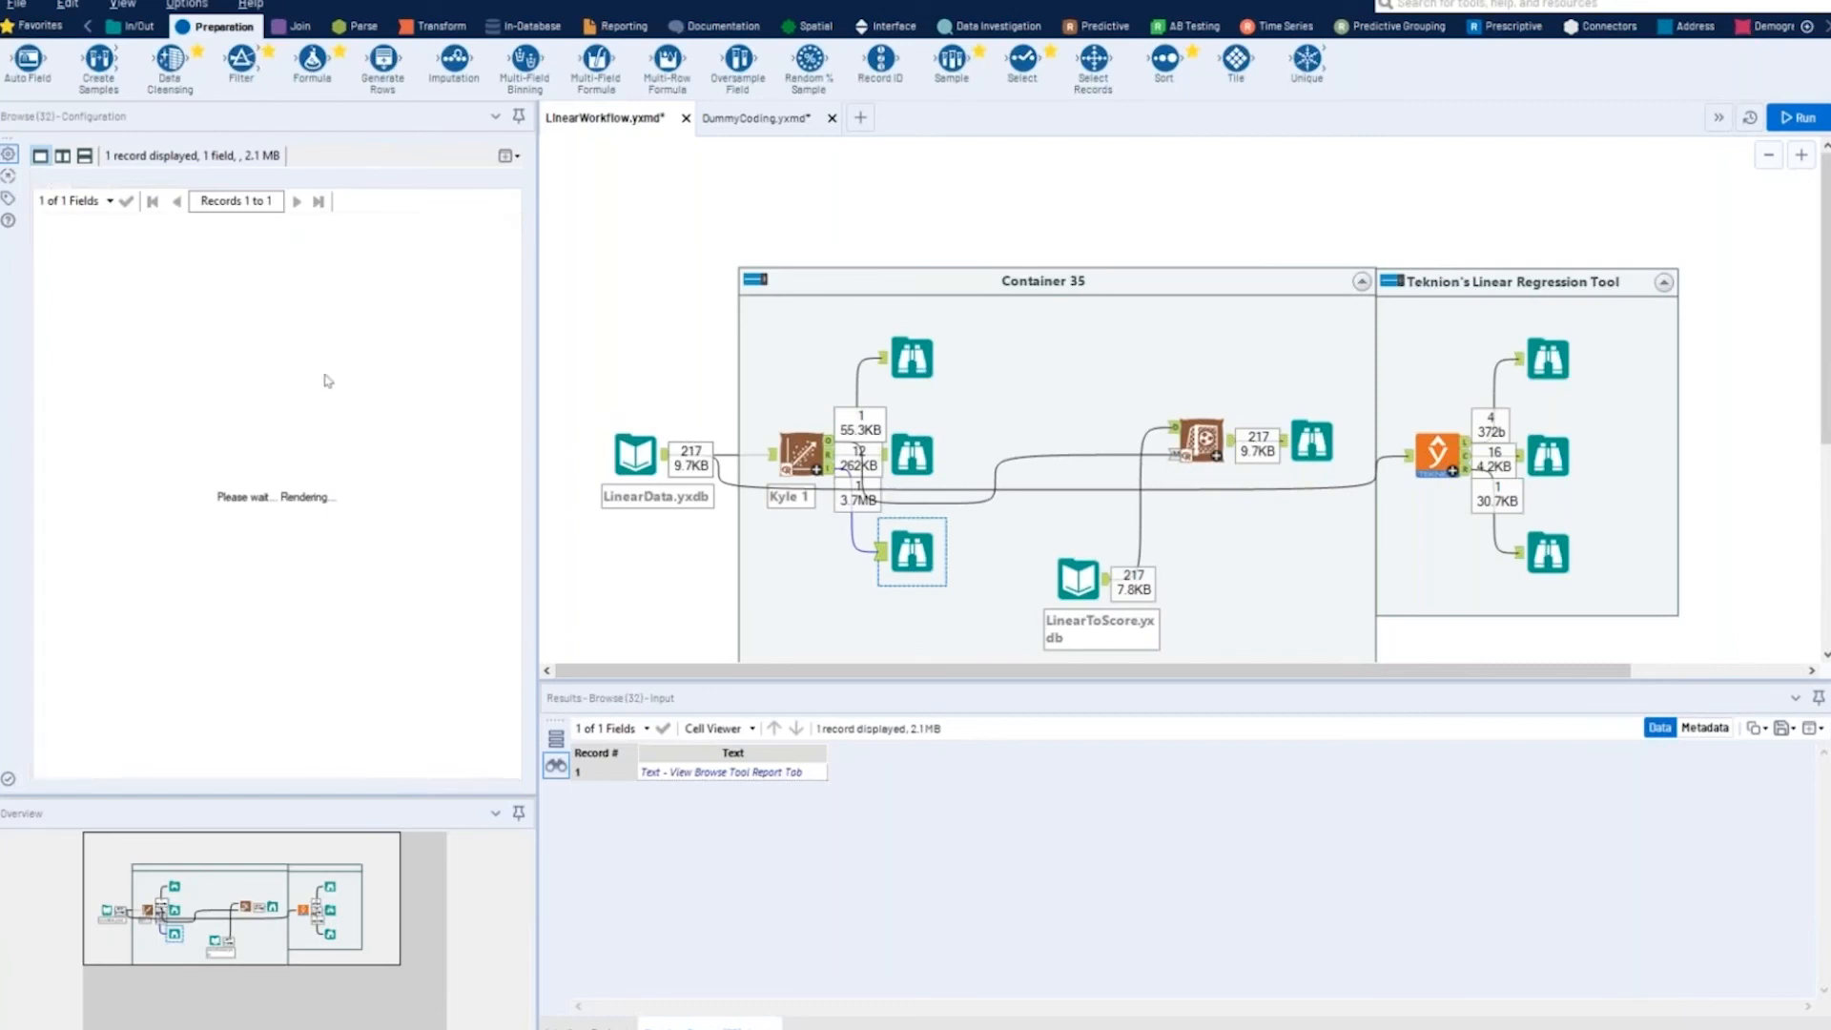
- Open the interactive regression report with all records in a separate window, reposition it, examine its model statistics, and close it
click(516, 157)
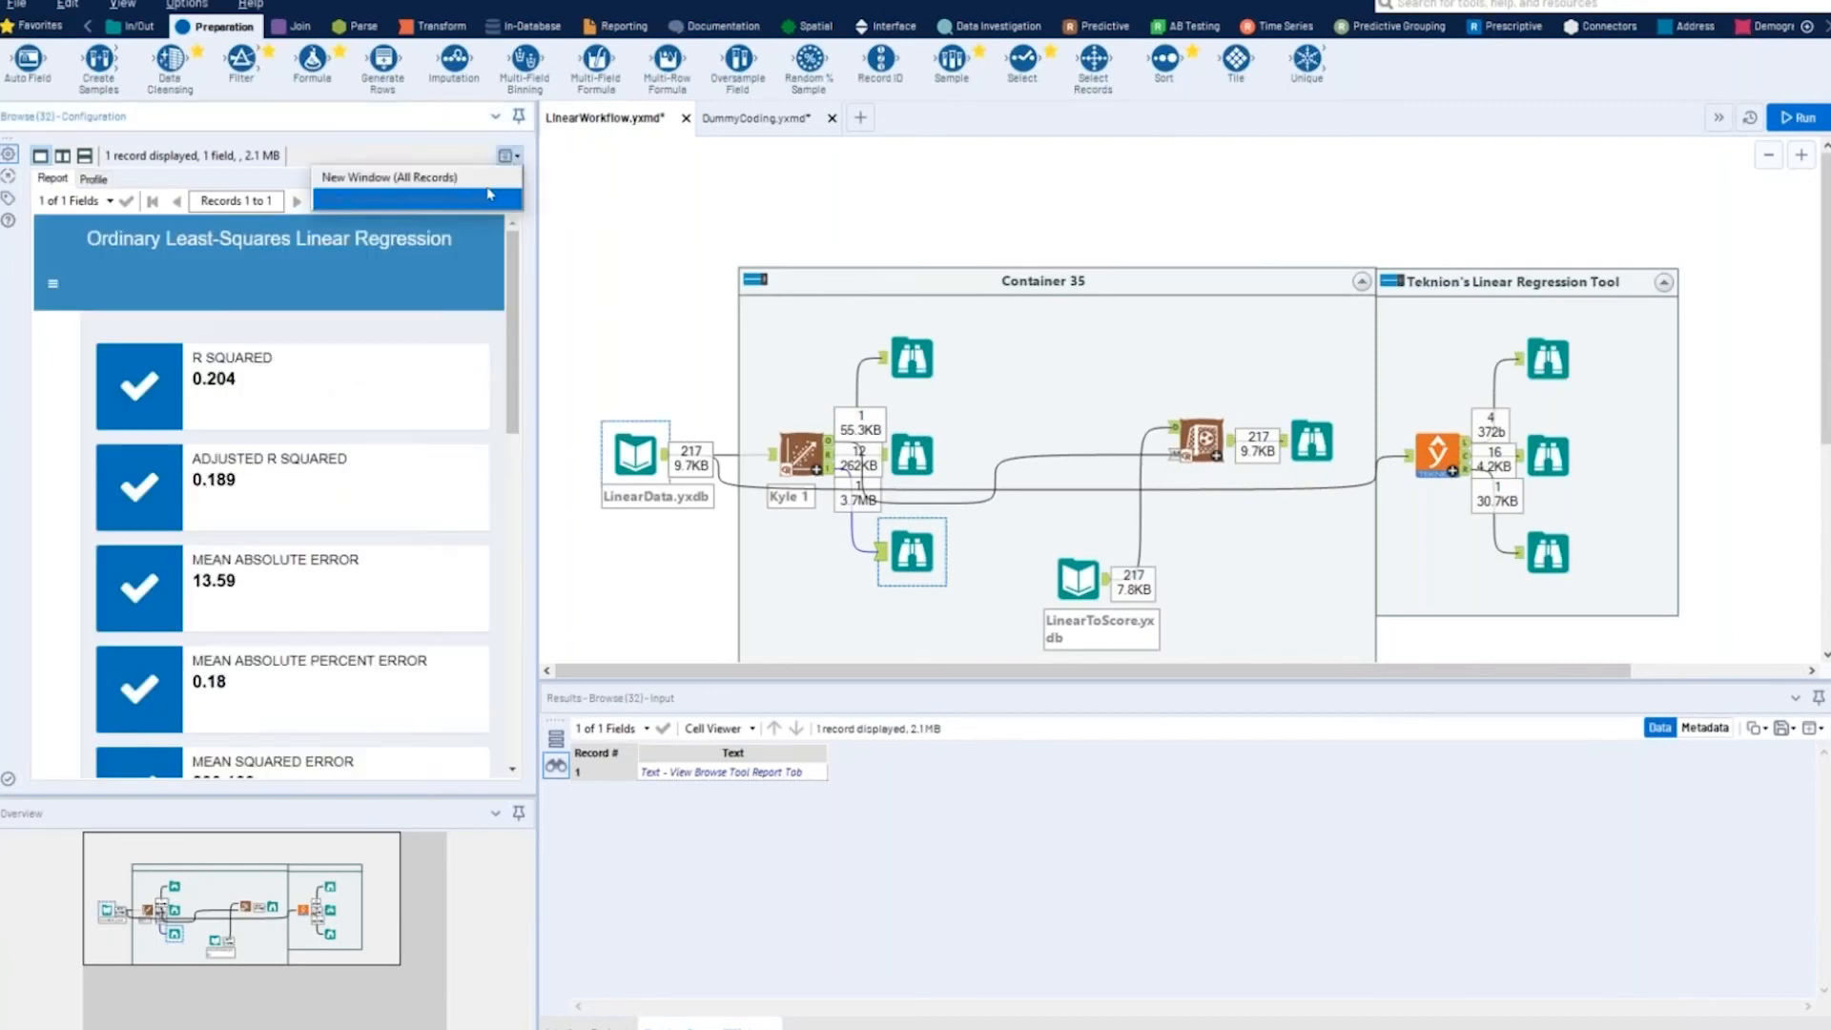
click(455, 178)
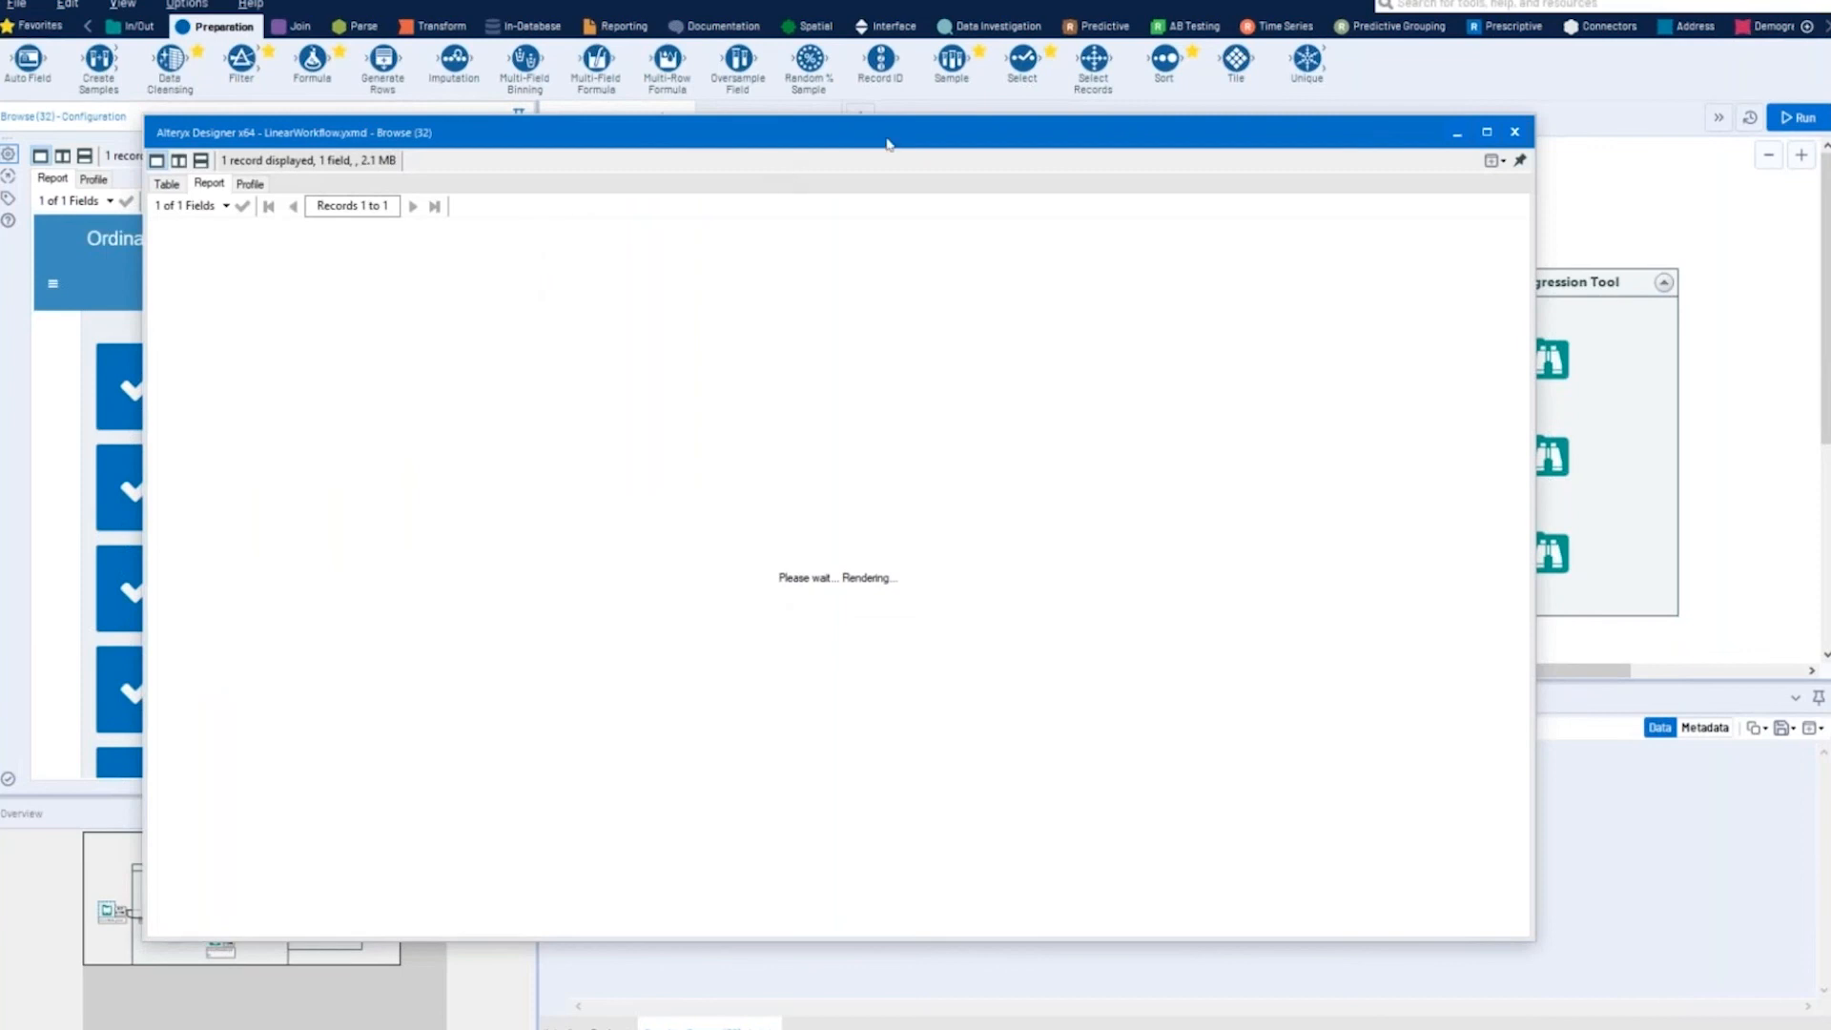
drag(891, 137, 960, 90)
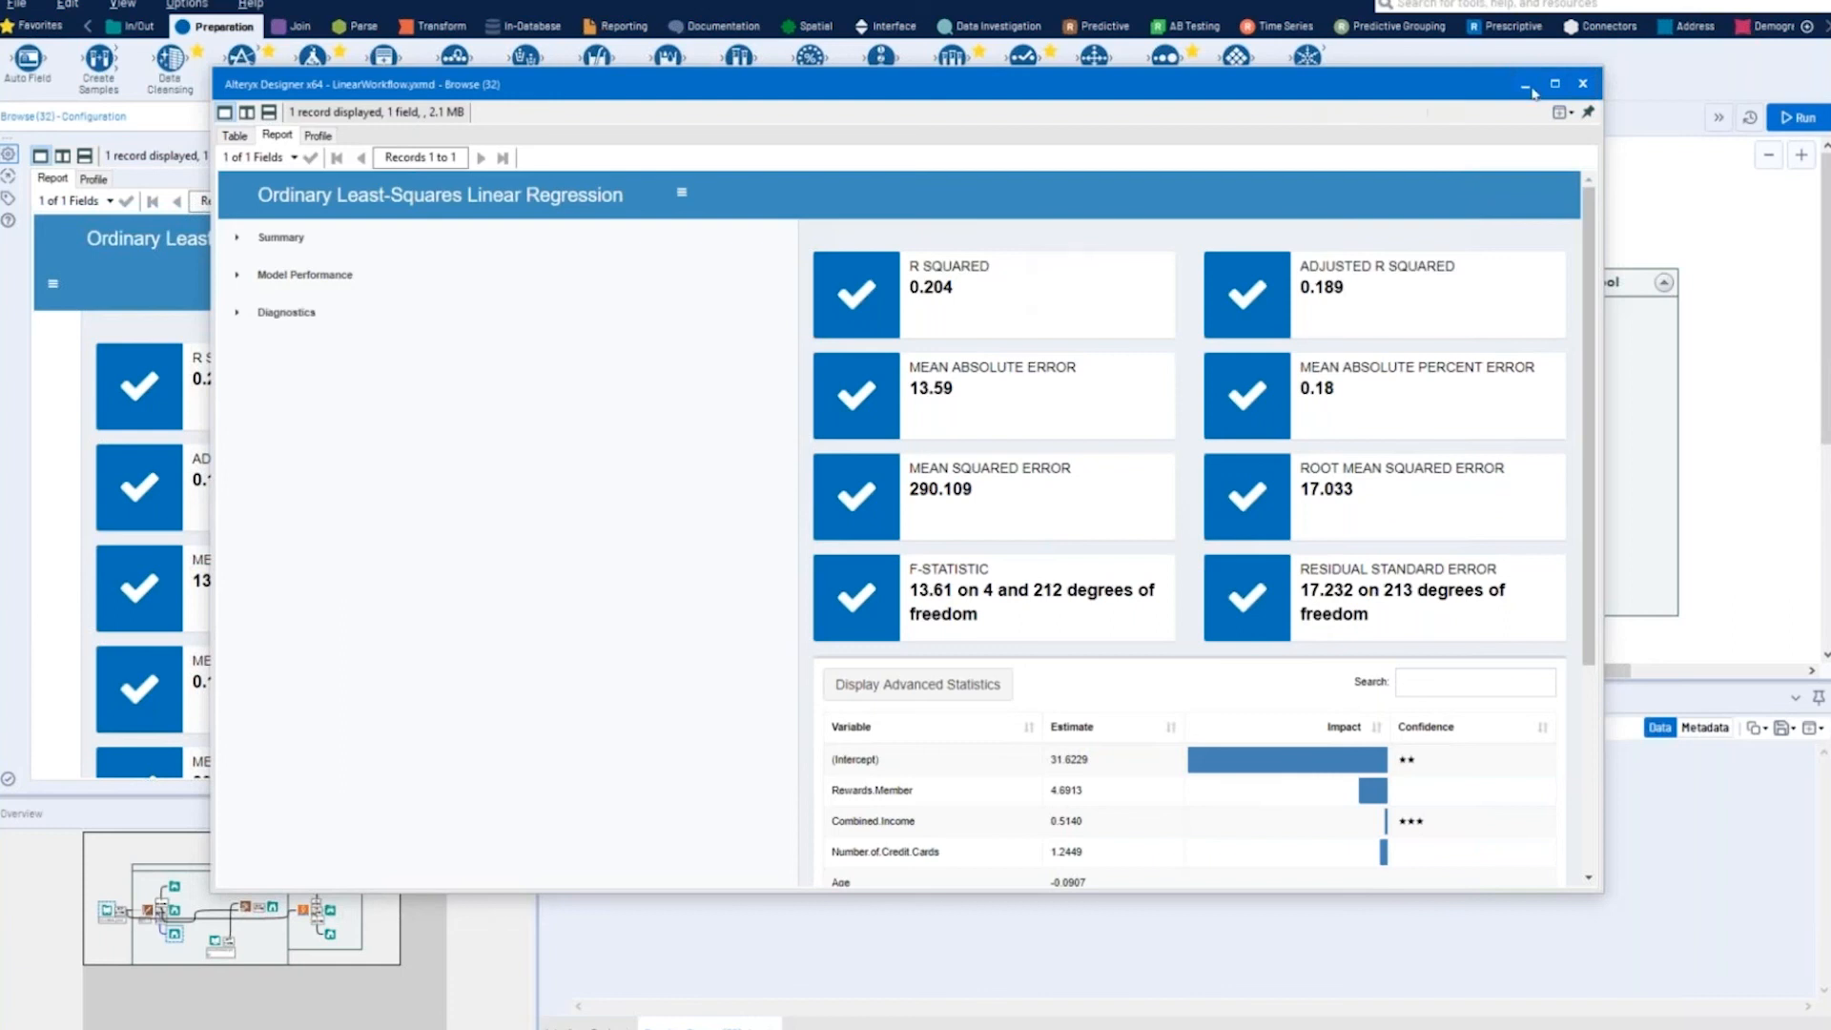
click(1583, 84)
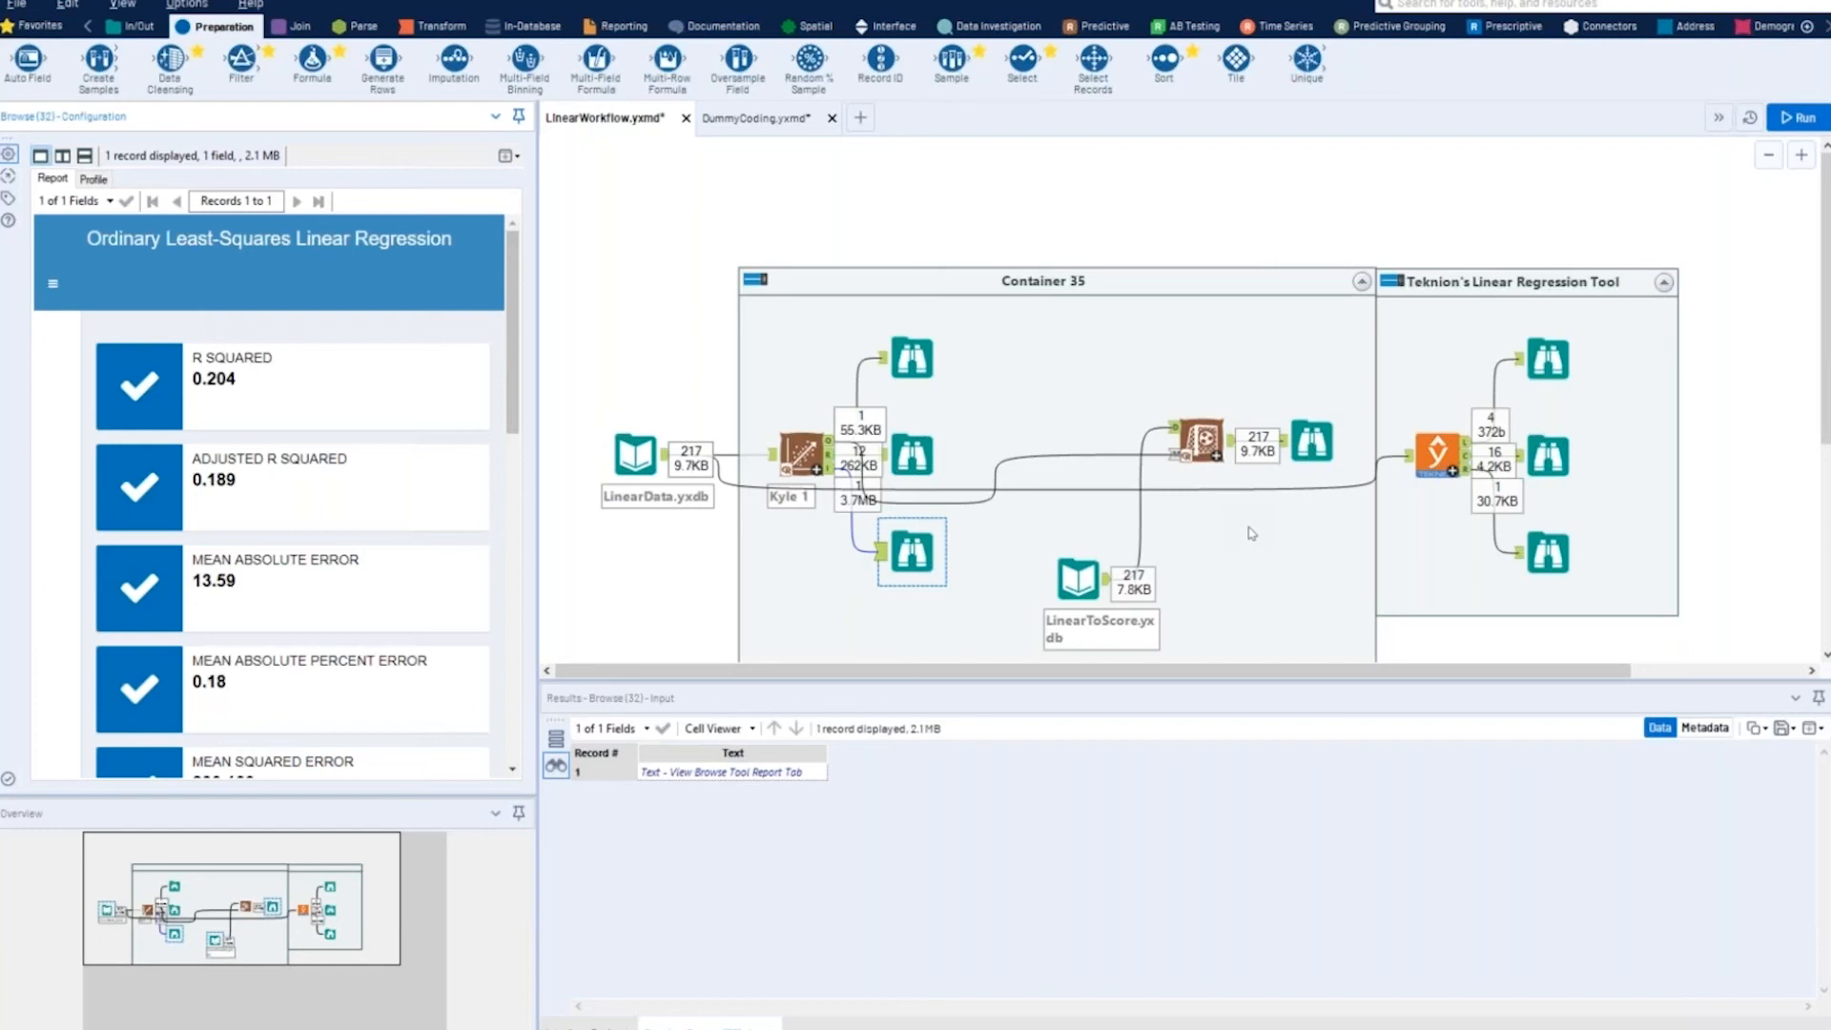
- Create a new blank workflow and dismiss its Find Tool dialog
click(858, 119)
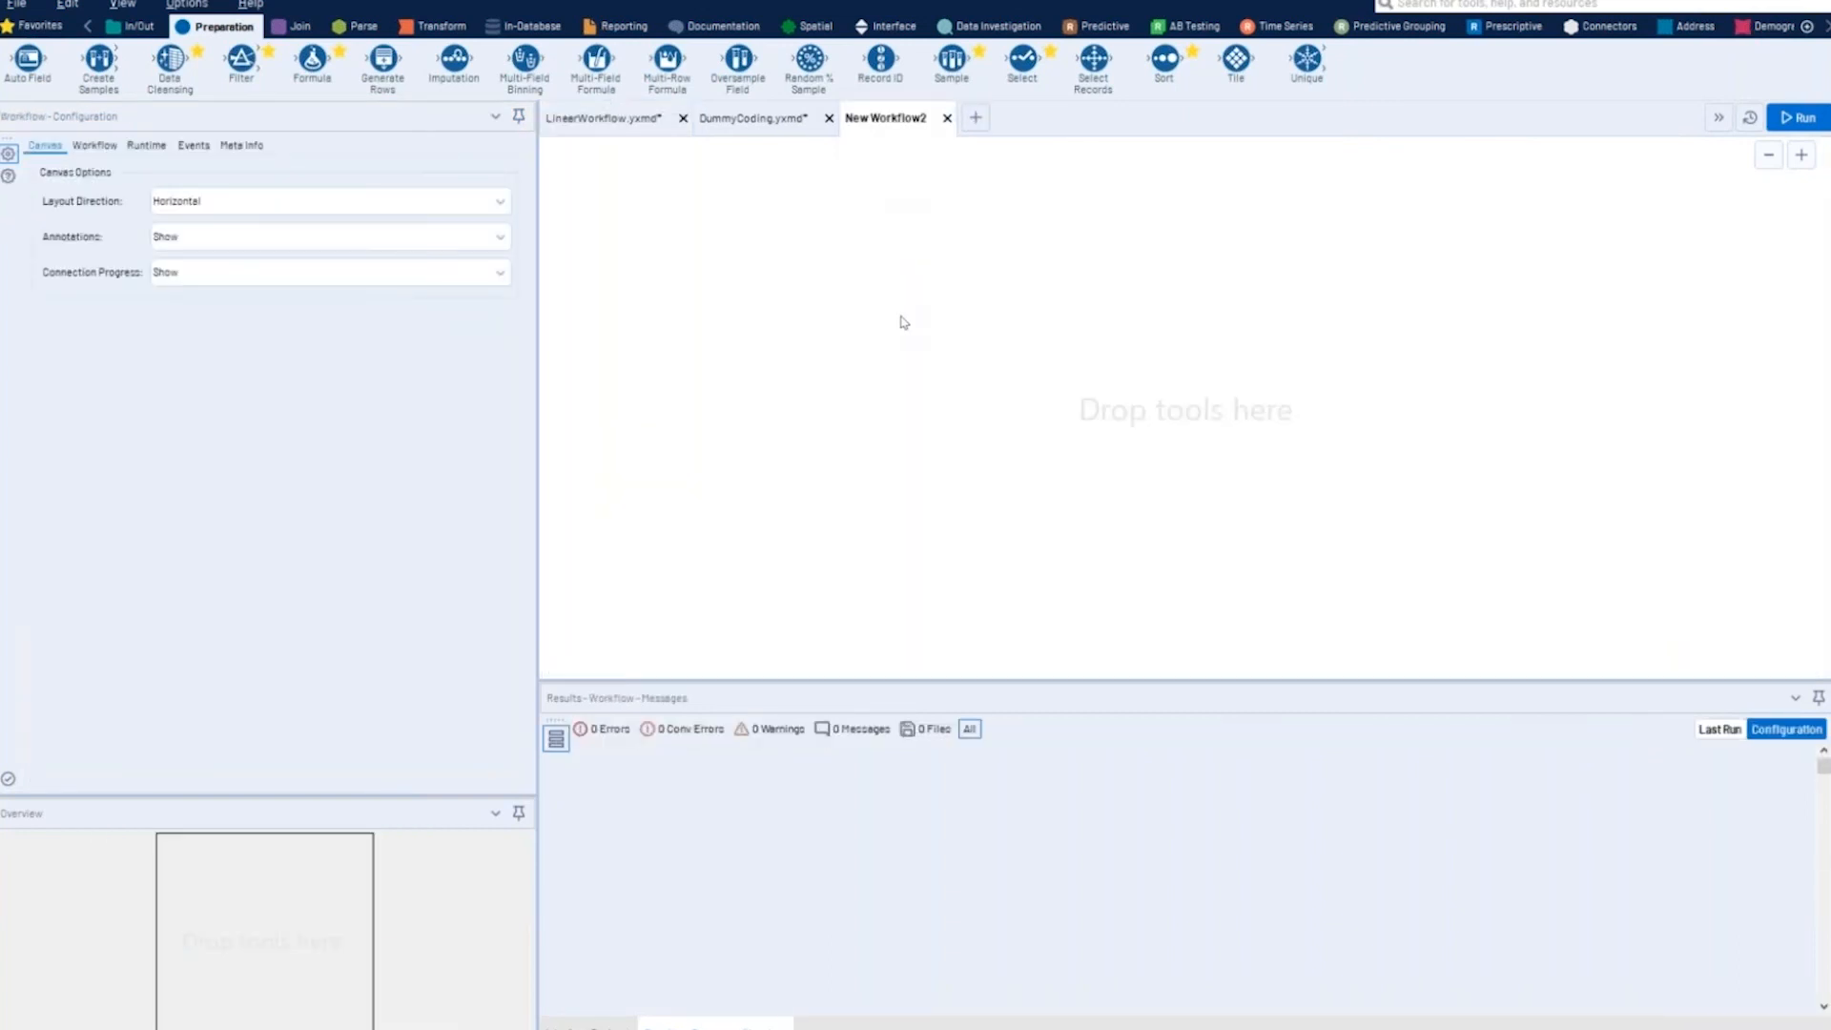
right_click(900, 316)
click(893, 262)
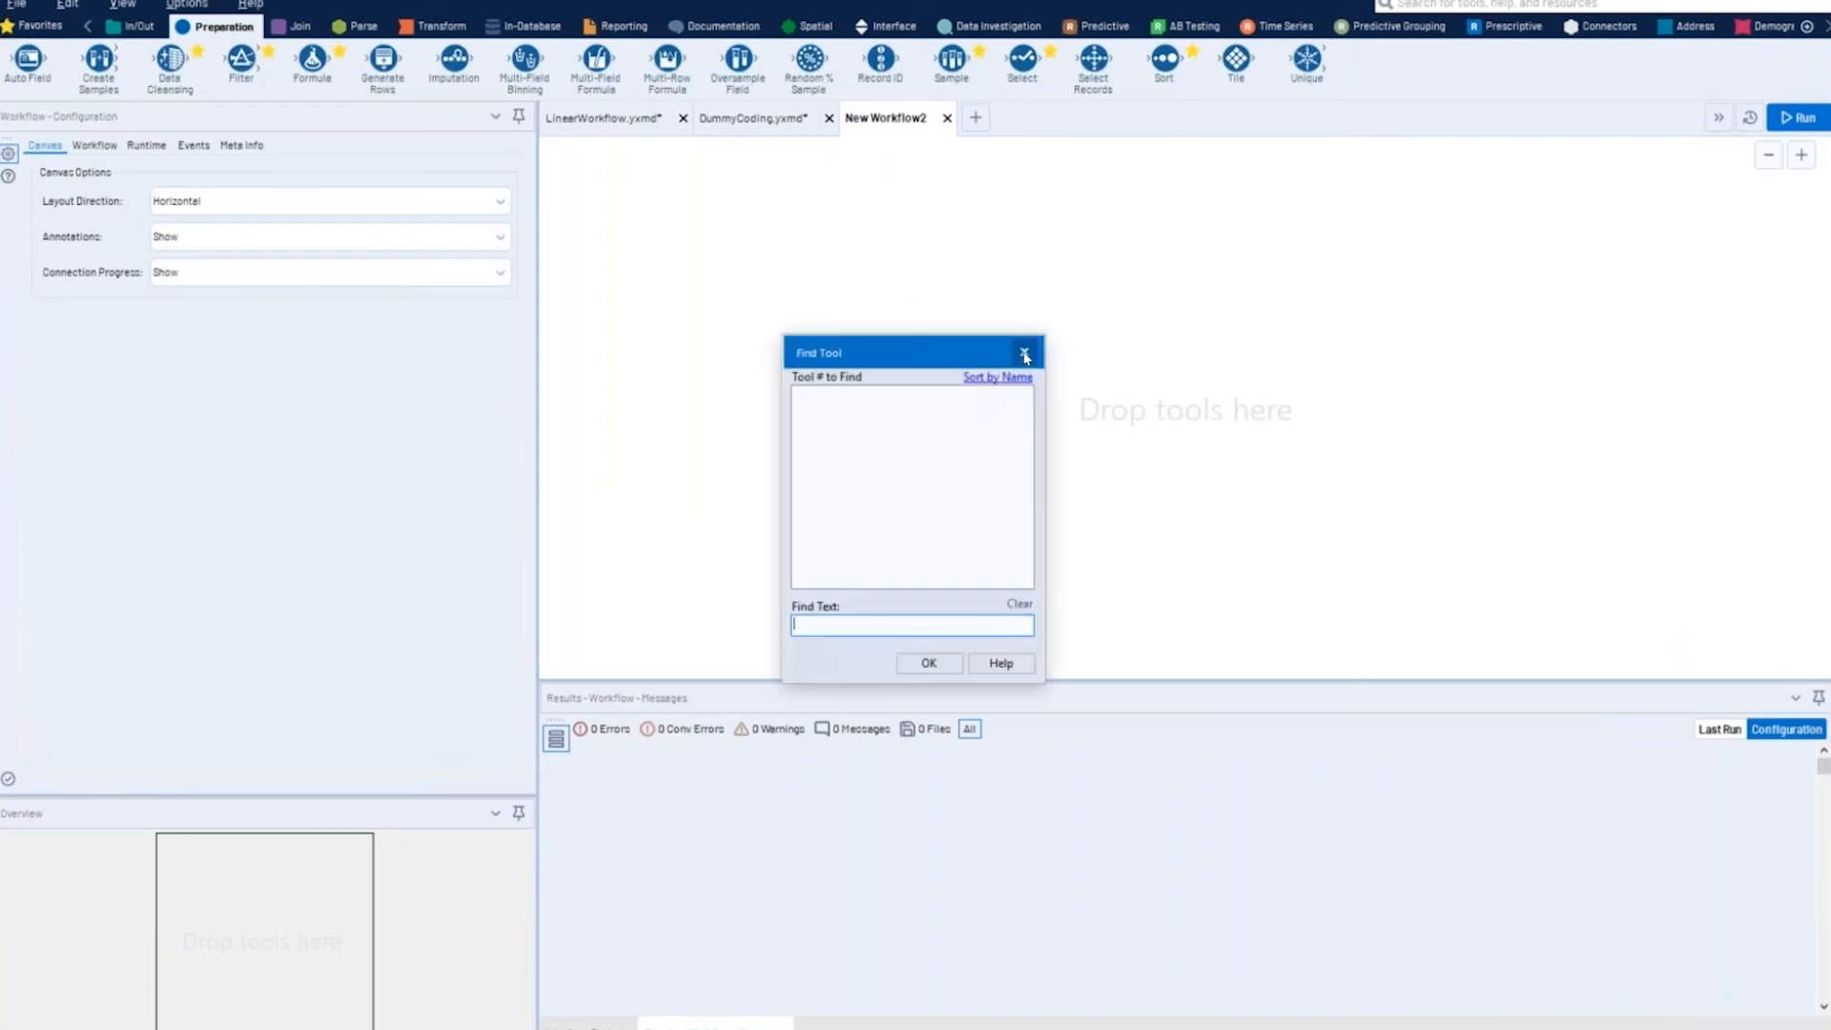
click(1024, 355)
- Open the file browser for inserting a macro into the blank workflow and cancel it
right_click(987, 218)
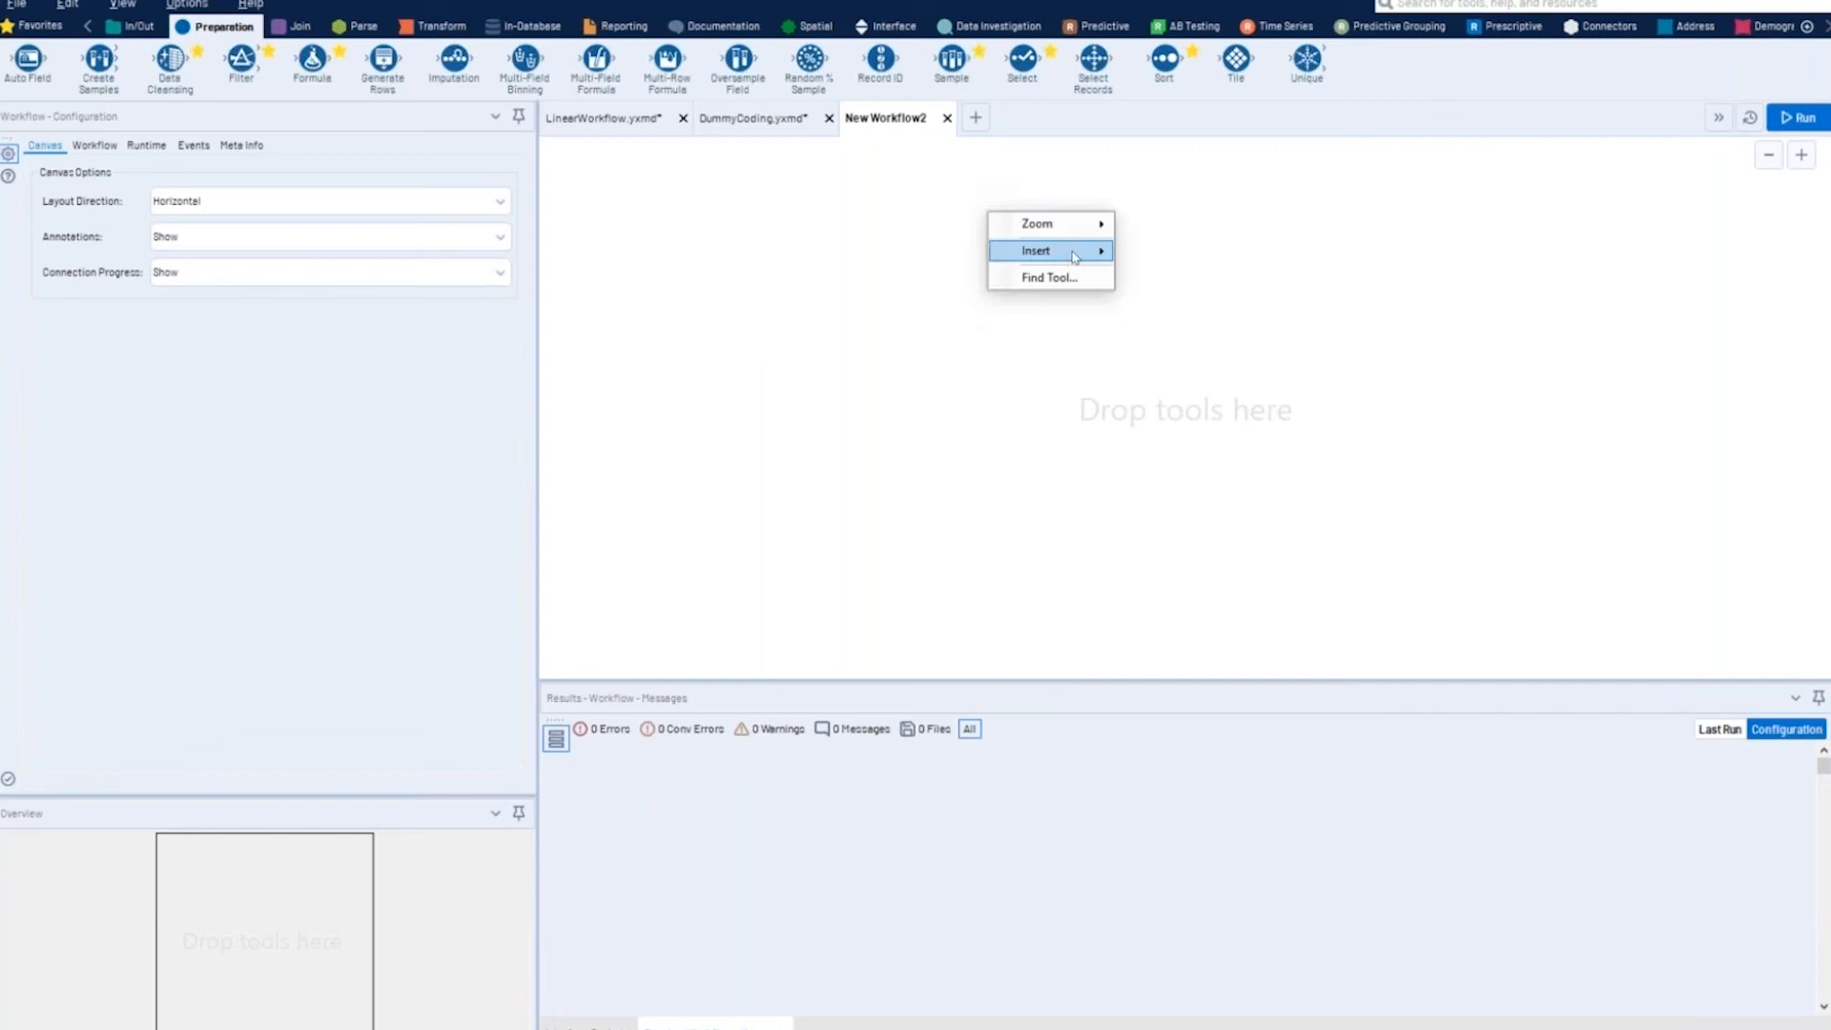
mouse_move(1074, 254)
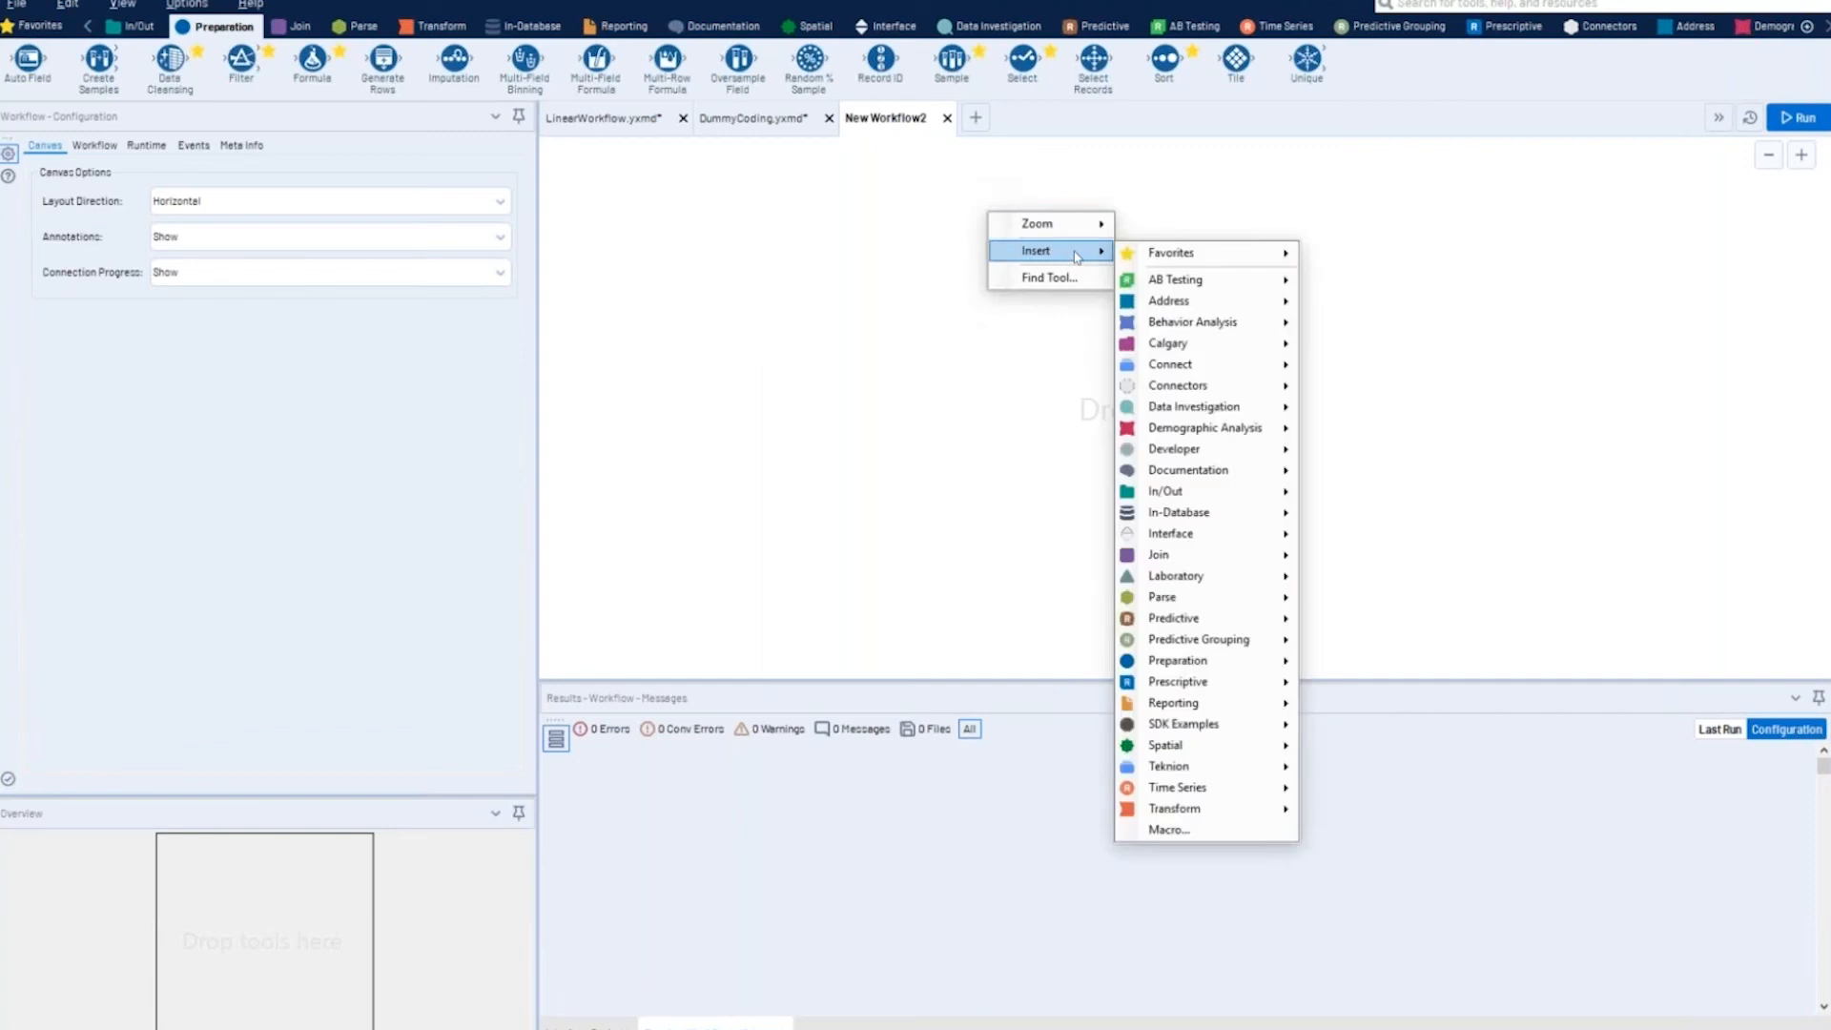
click(1170, 831)
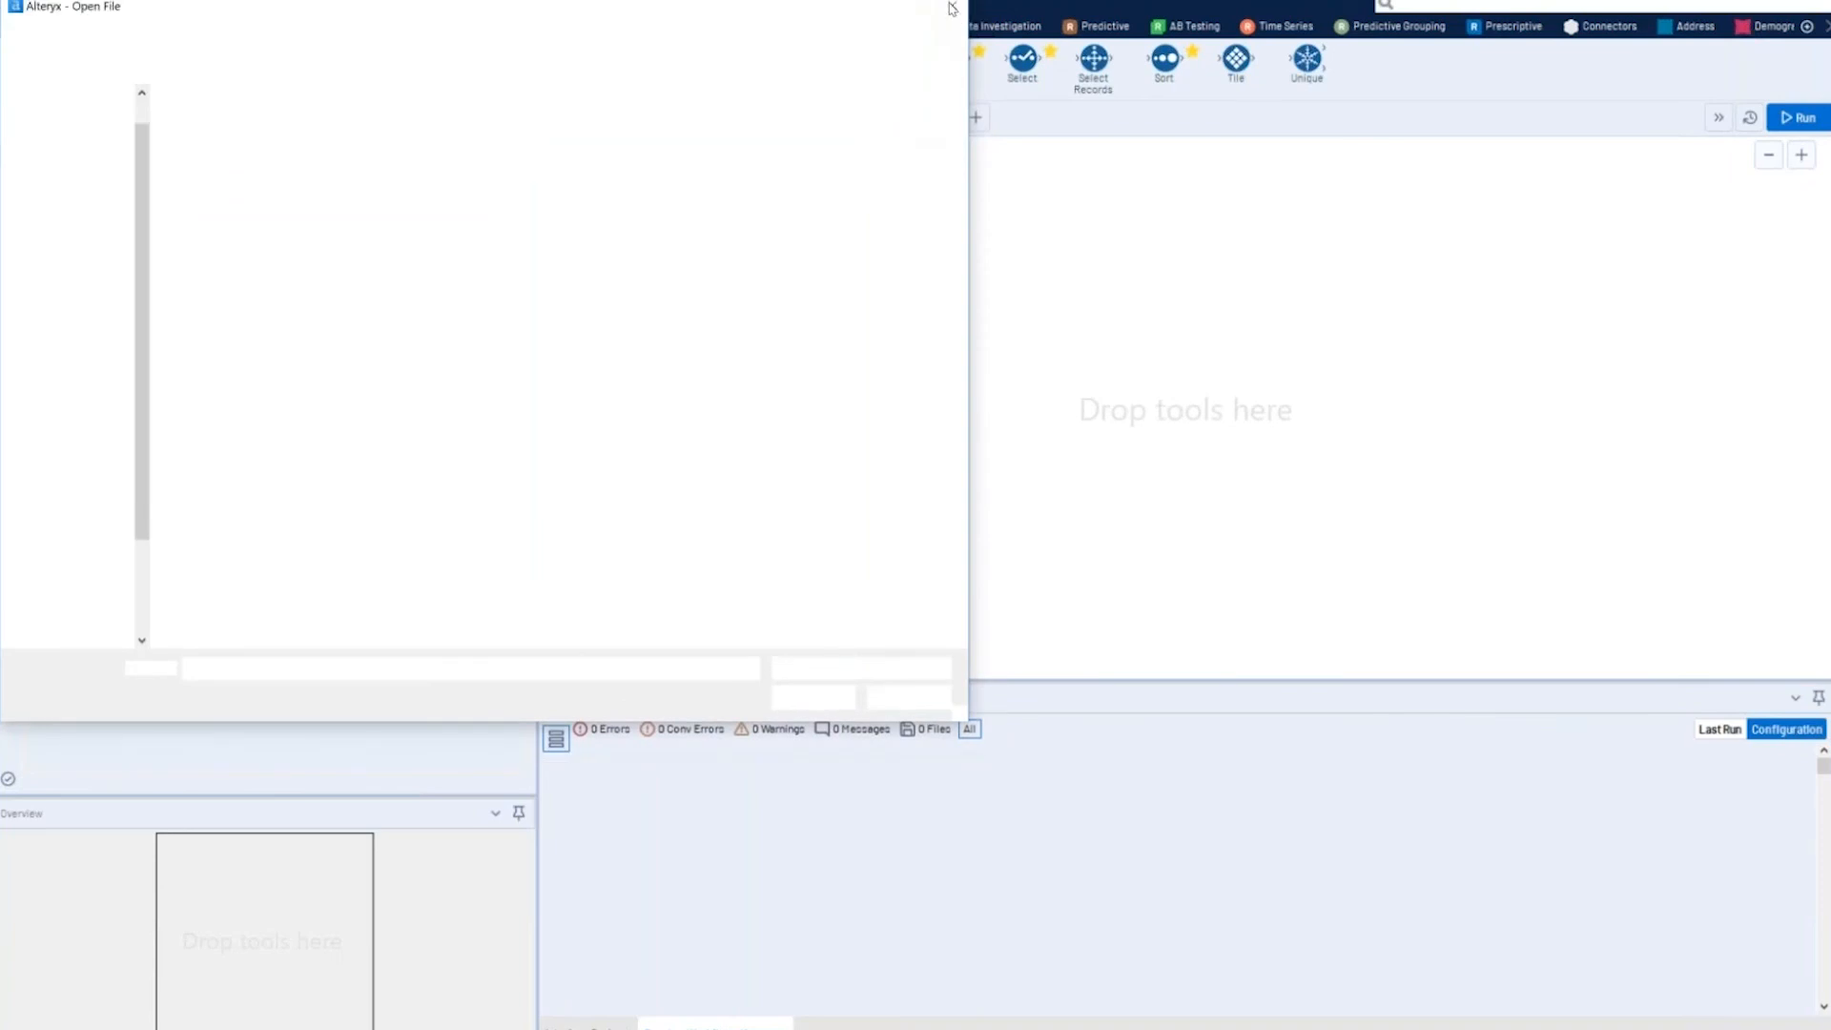
click(952, 7)
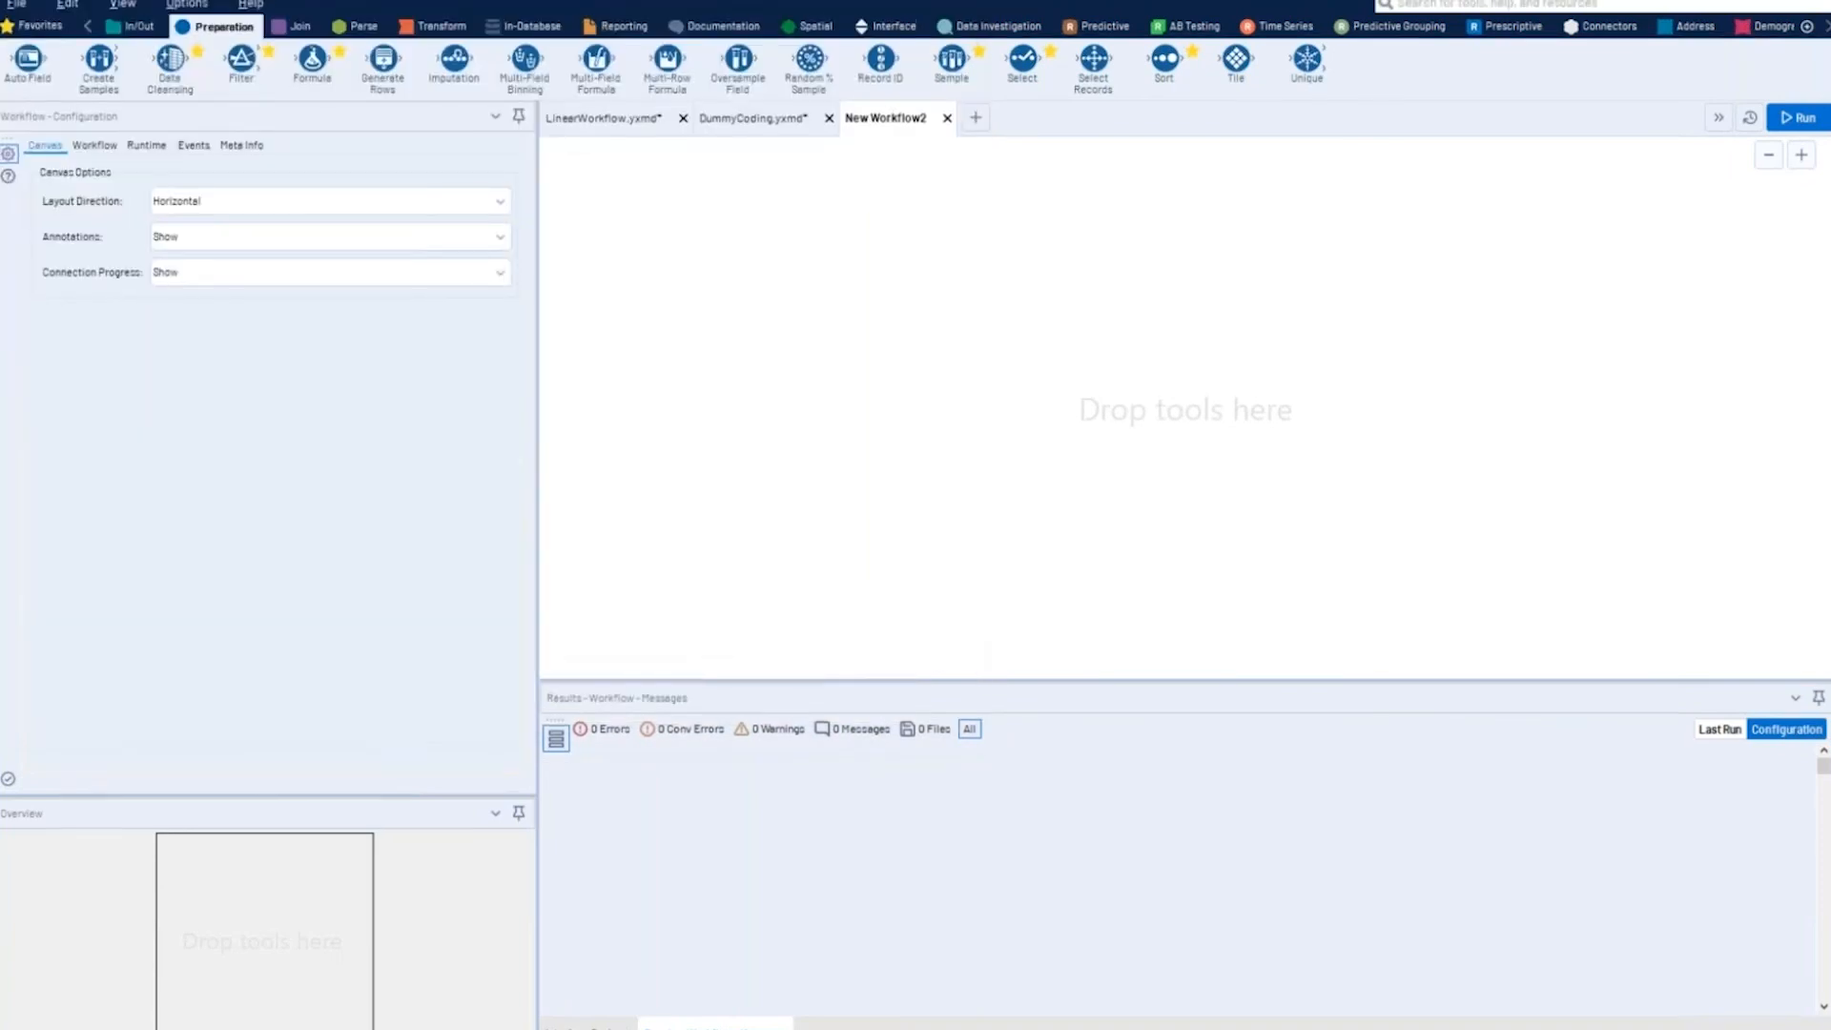
- Locate the Macro option for insertion again without choosing it, and close the blank workflow
right_click(1004, 246)
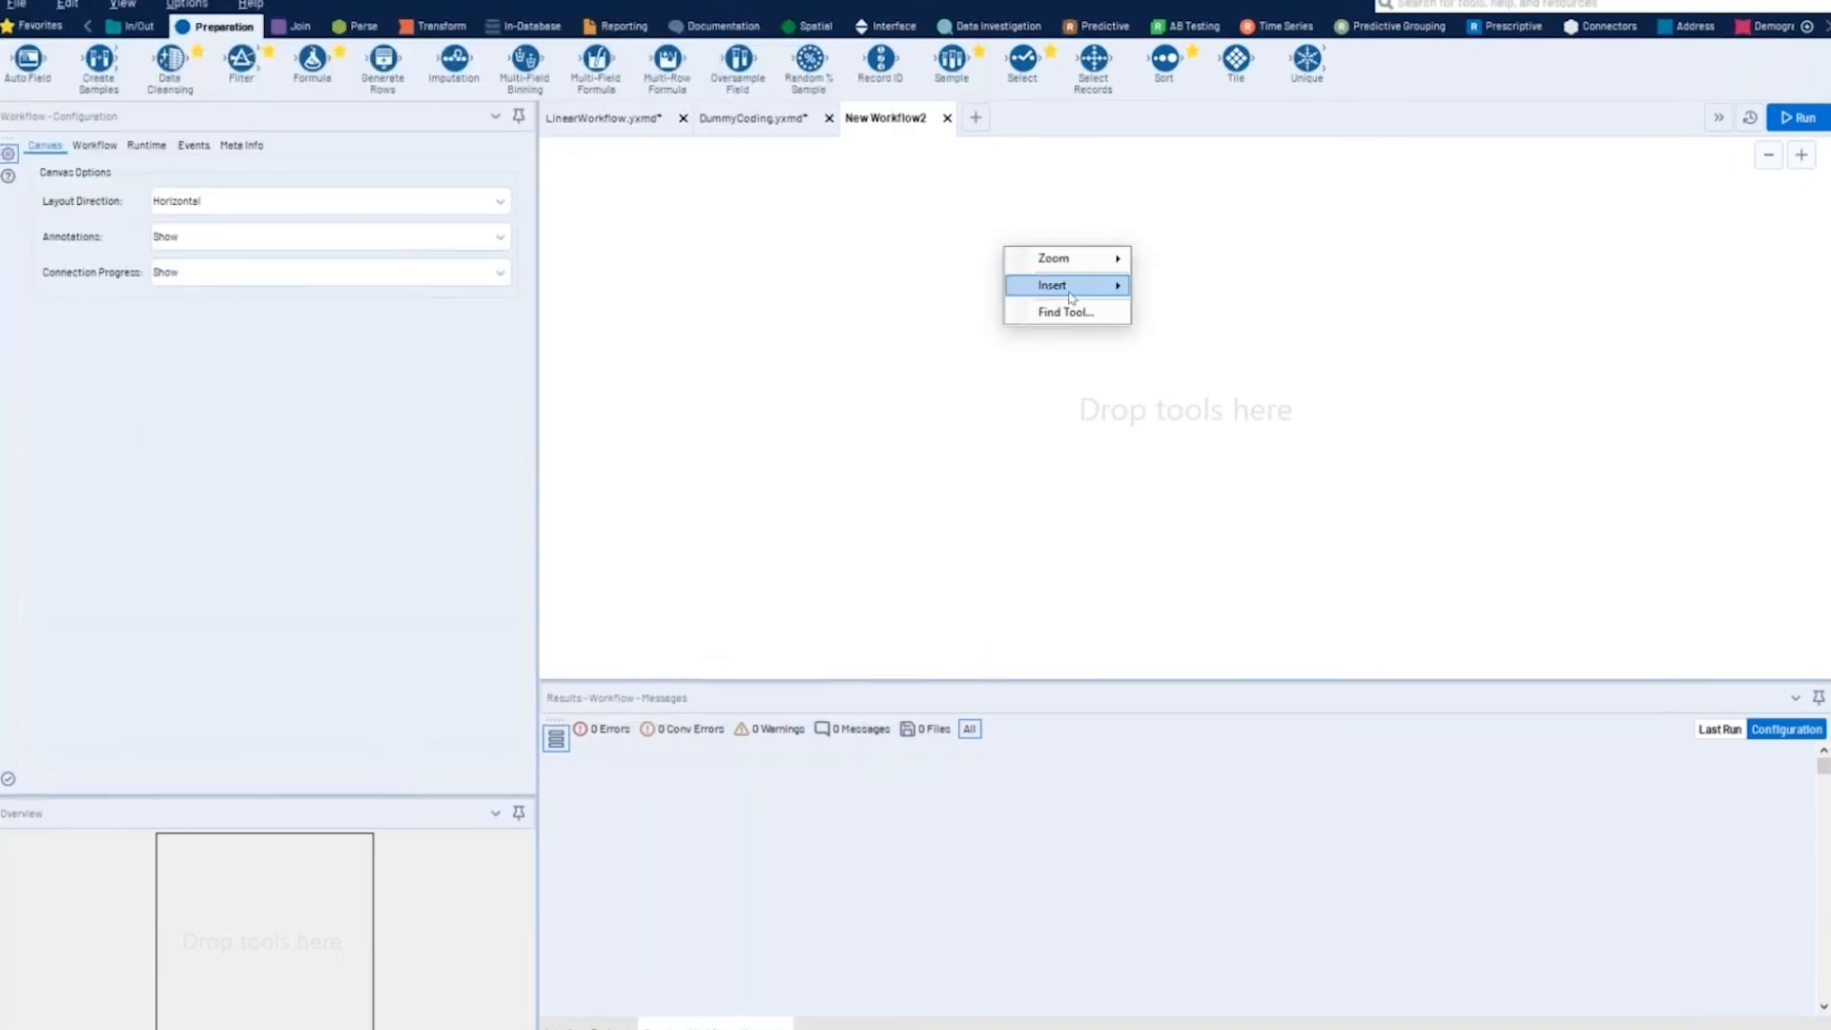
mouse_move(1073, 295)
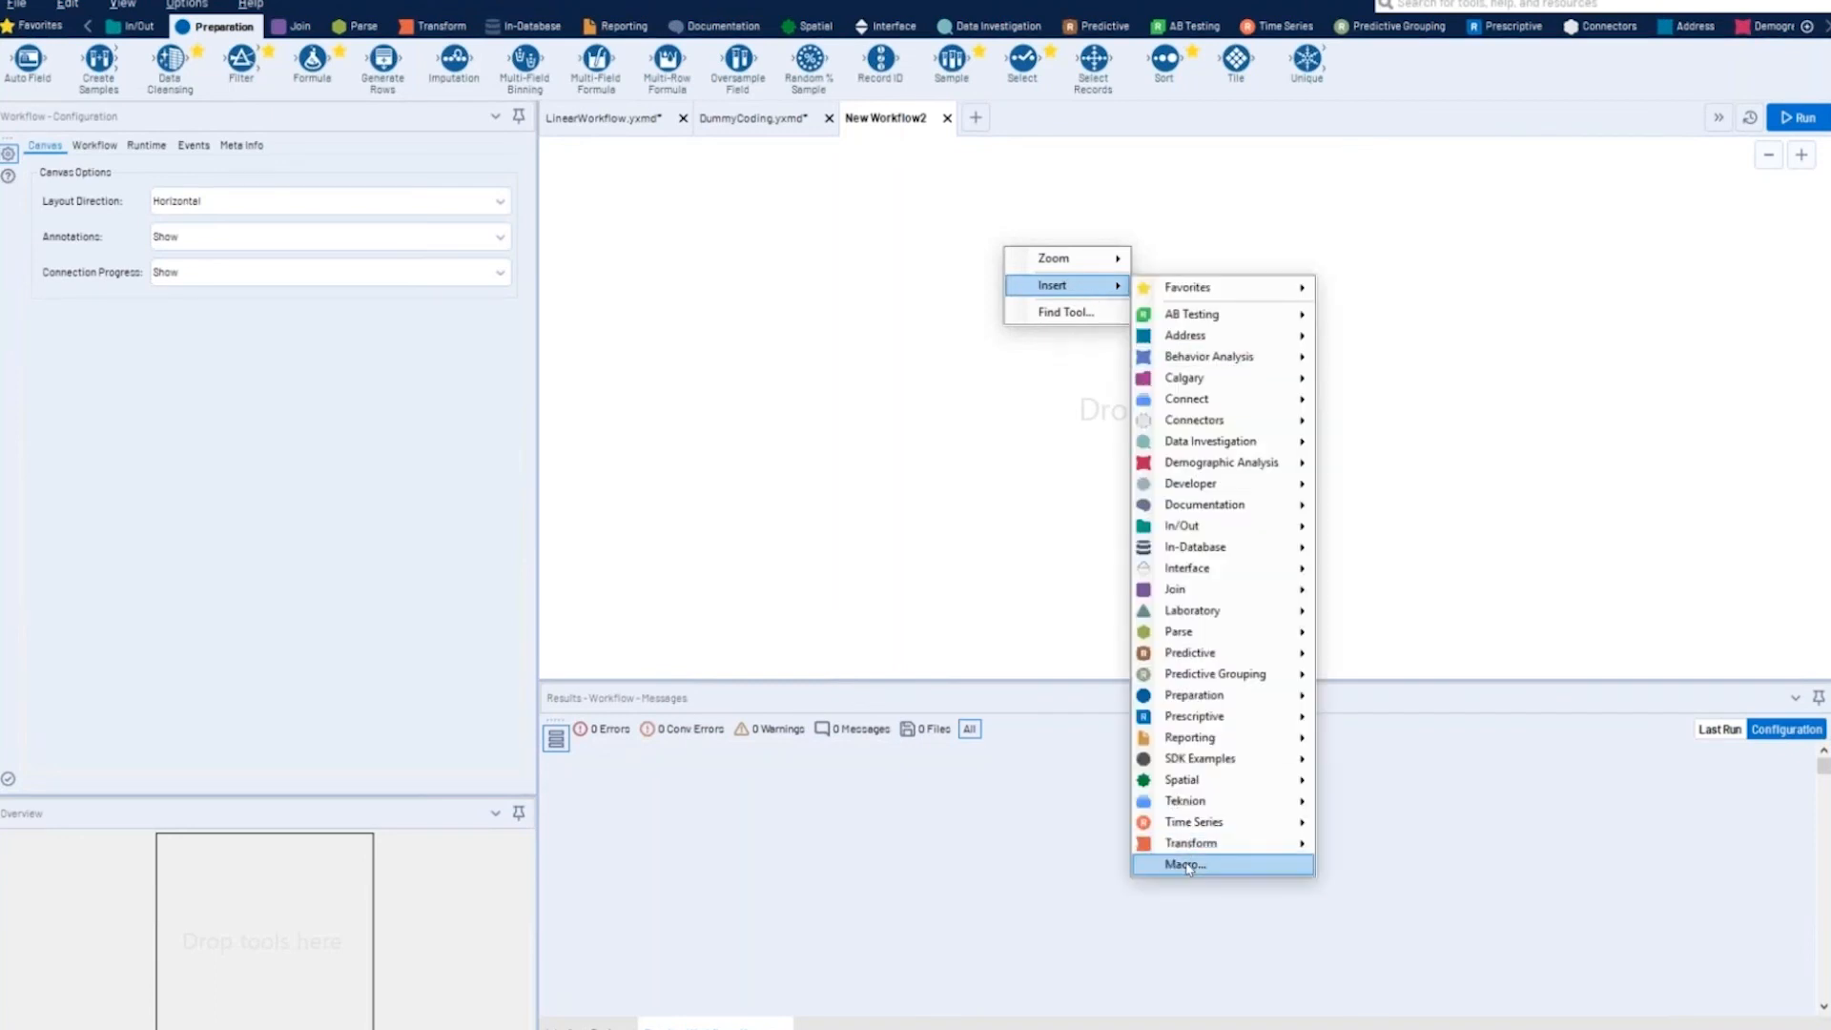
click(847, 509)
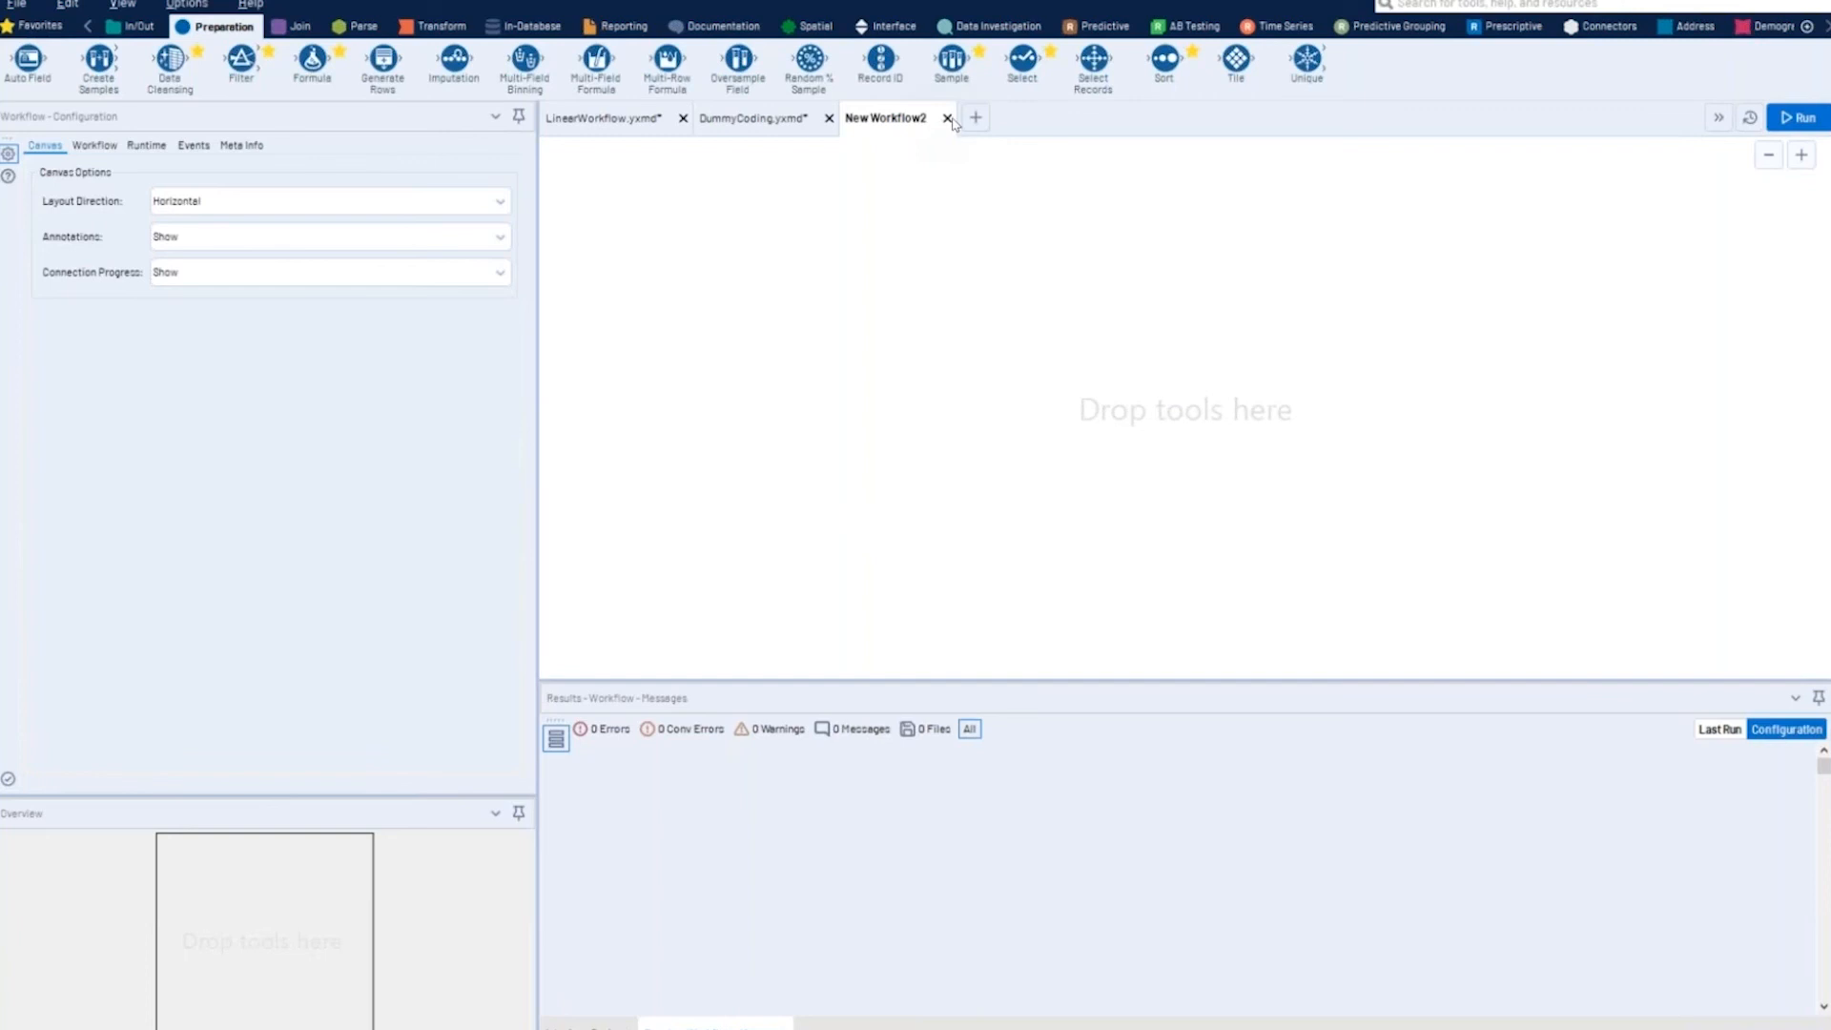
click(948, 120)
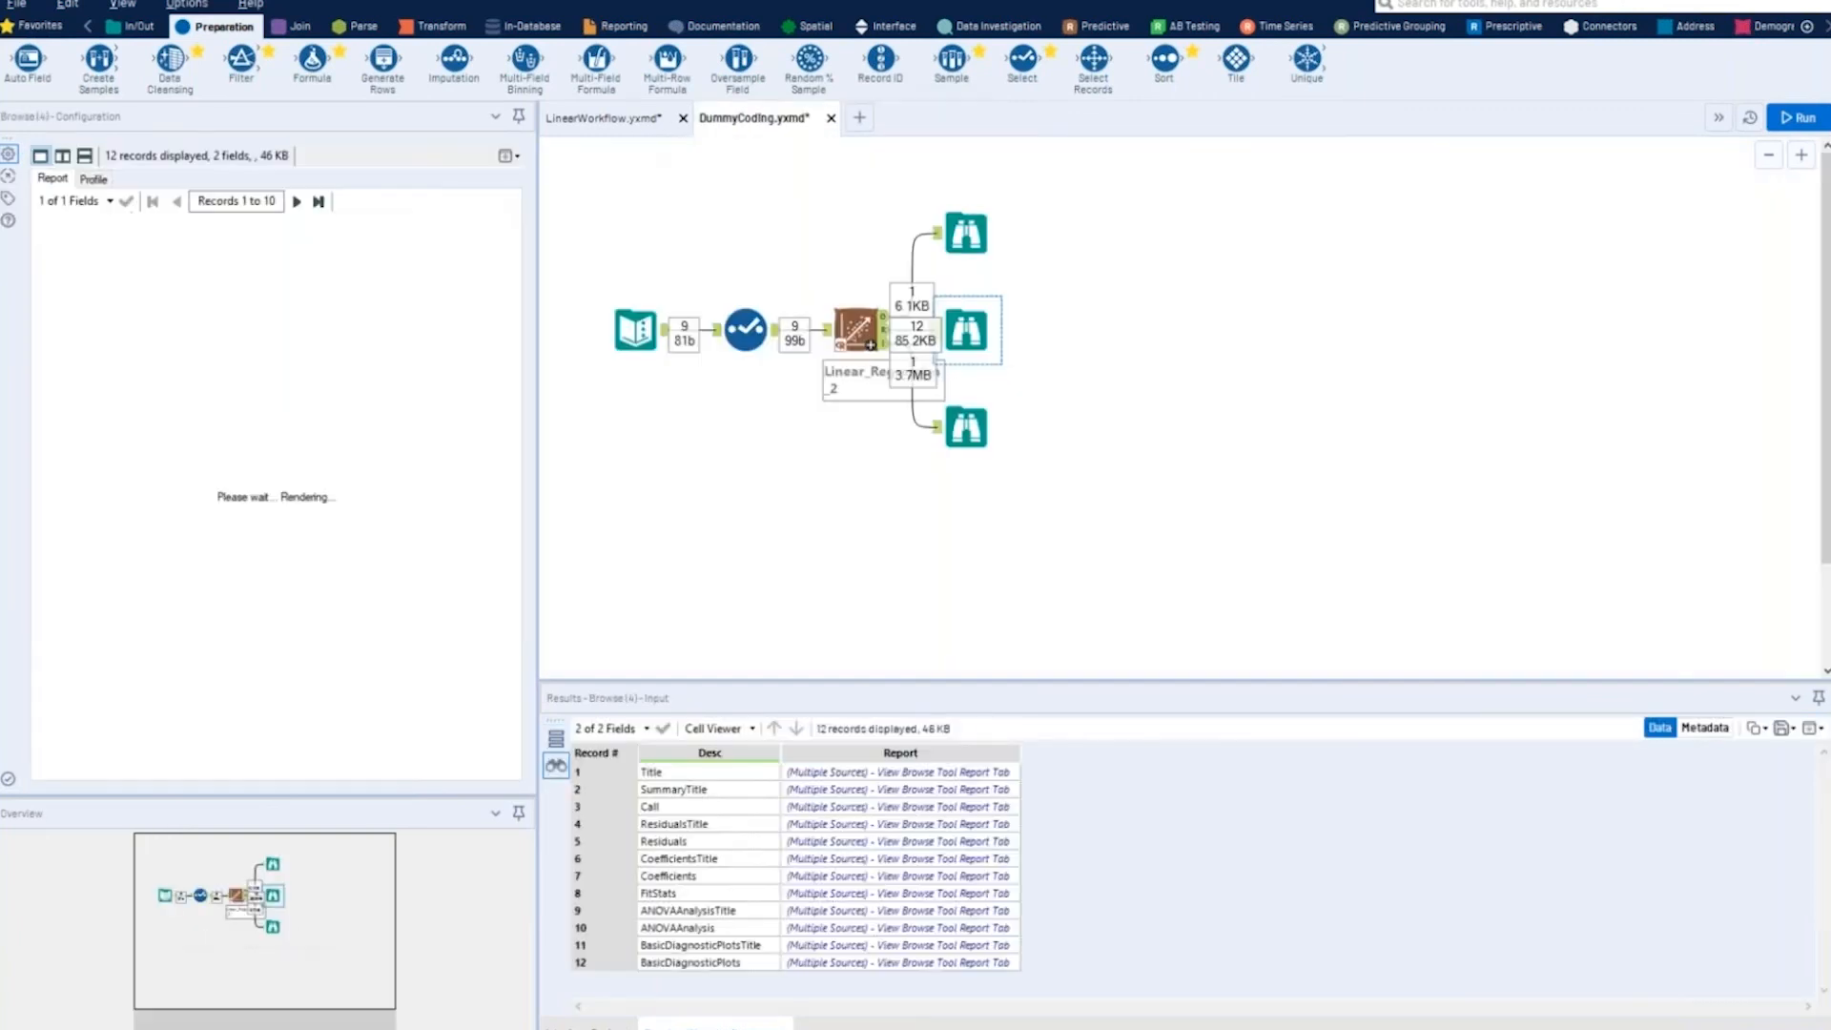
- Return to LinearWorkflow and review the dependent variable choices of the Yhat Regression tool, keeping Currnet Spend
click(642, 124)
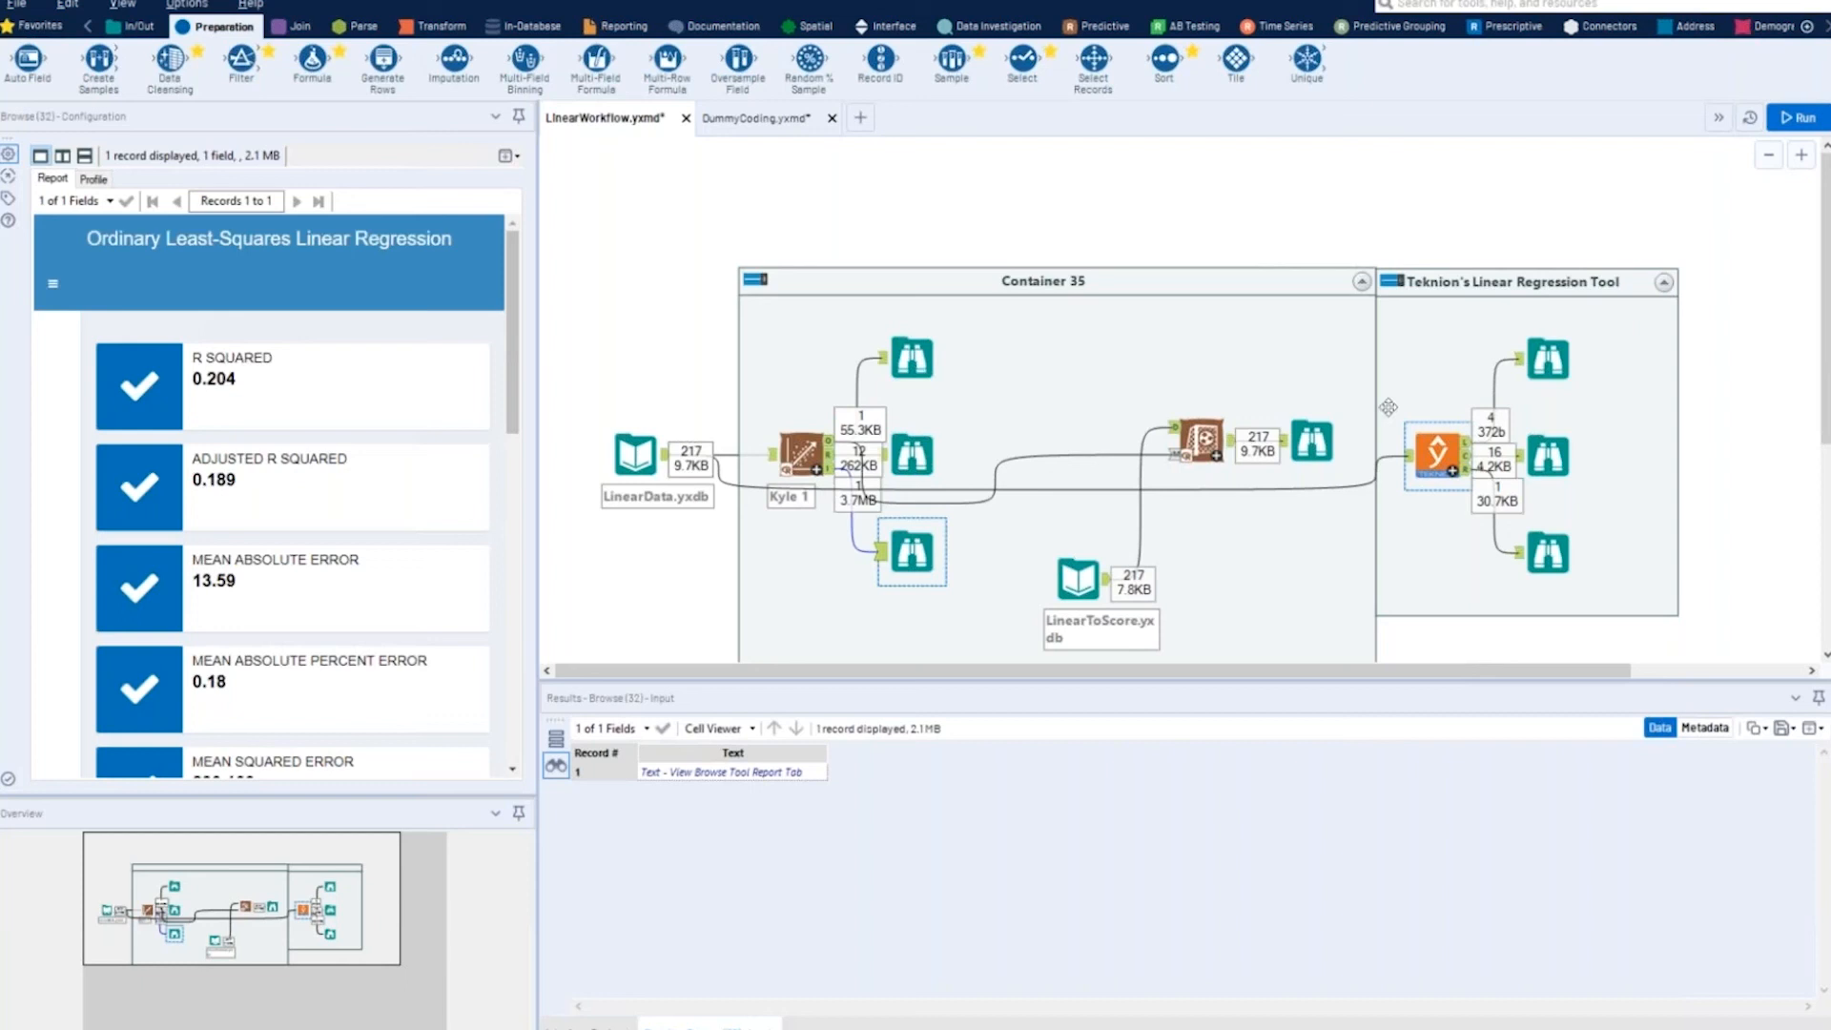
click(1437, 456)
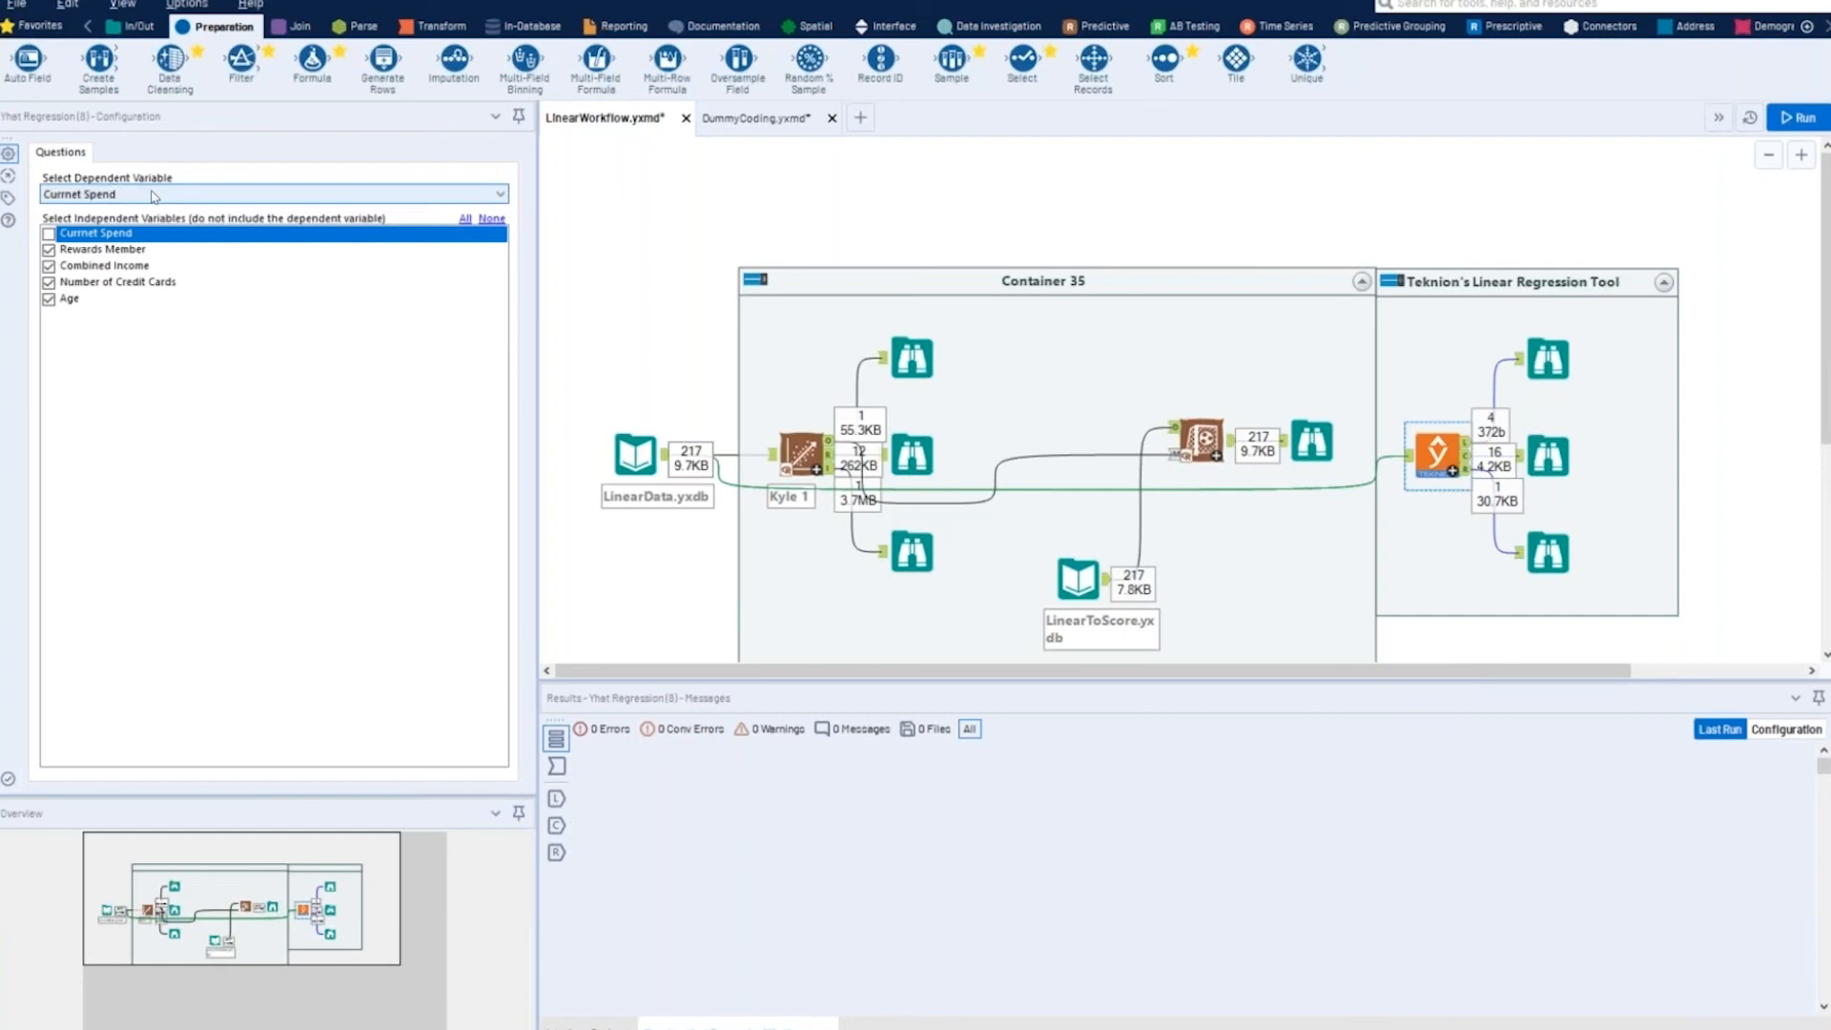
click(151, 195)
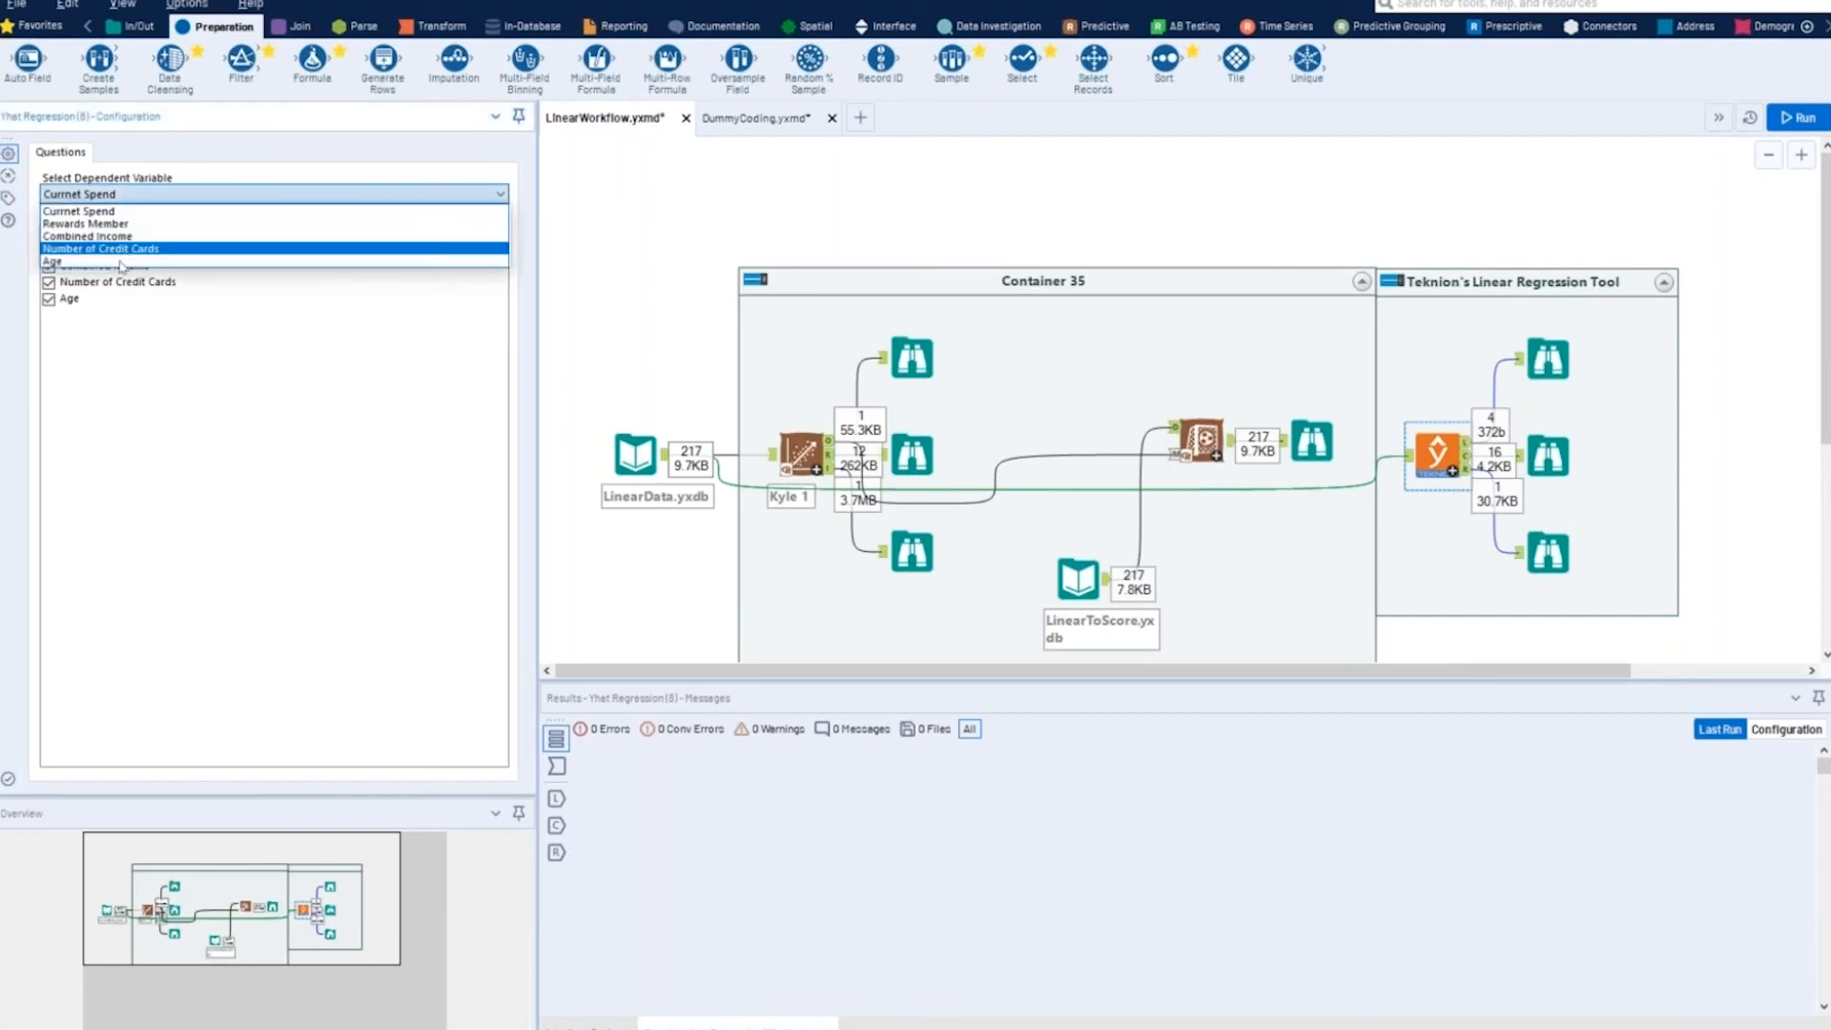
click(130, 215)
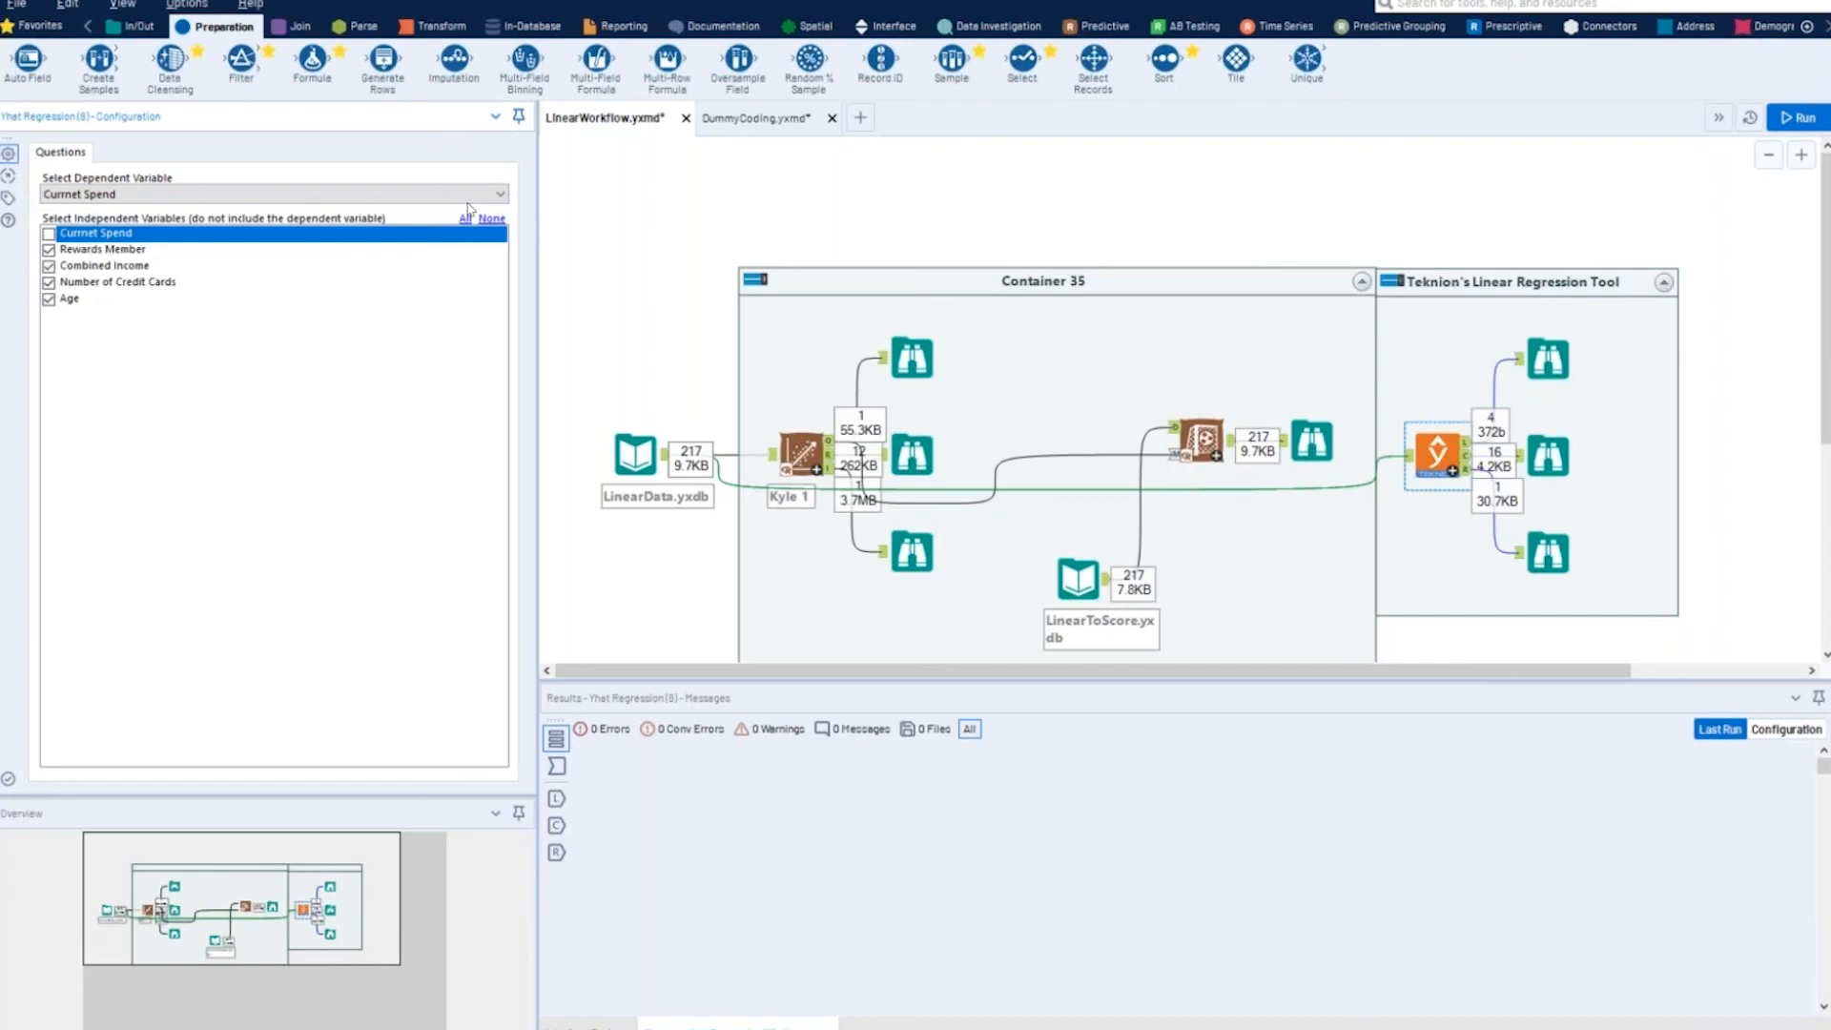
click(334, 195)
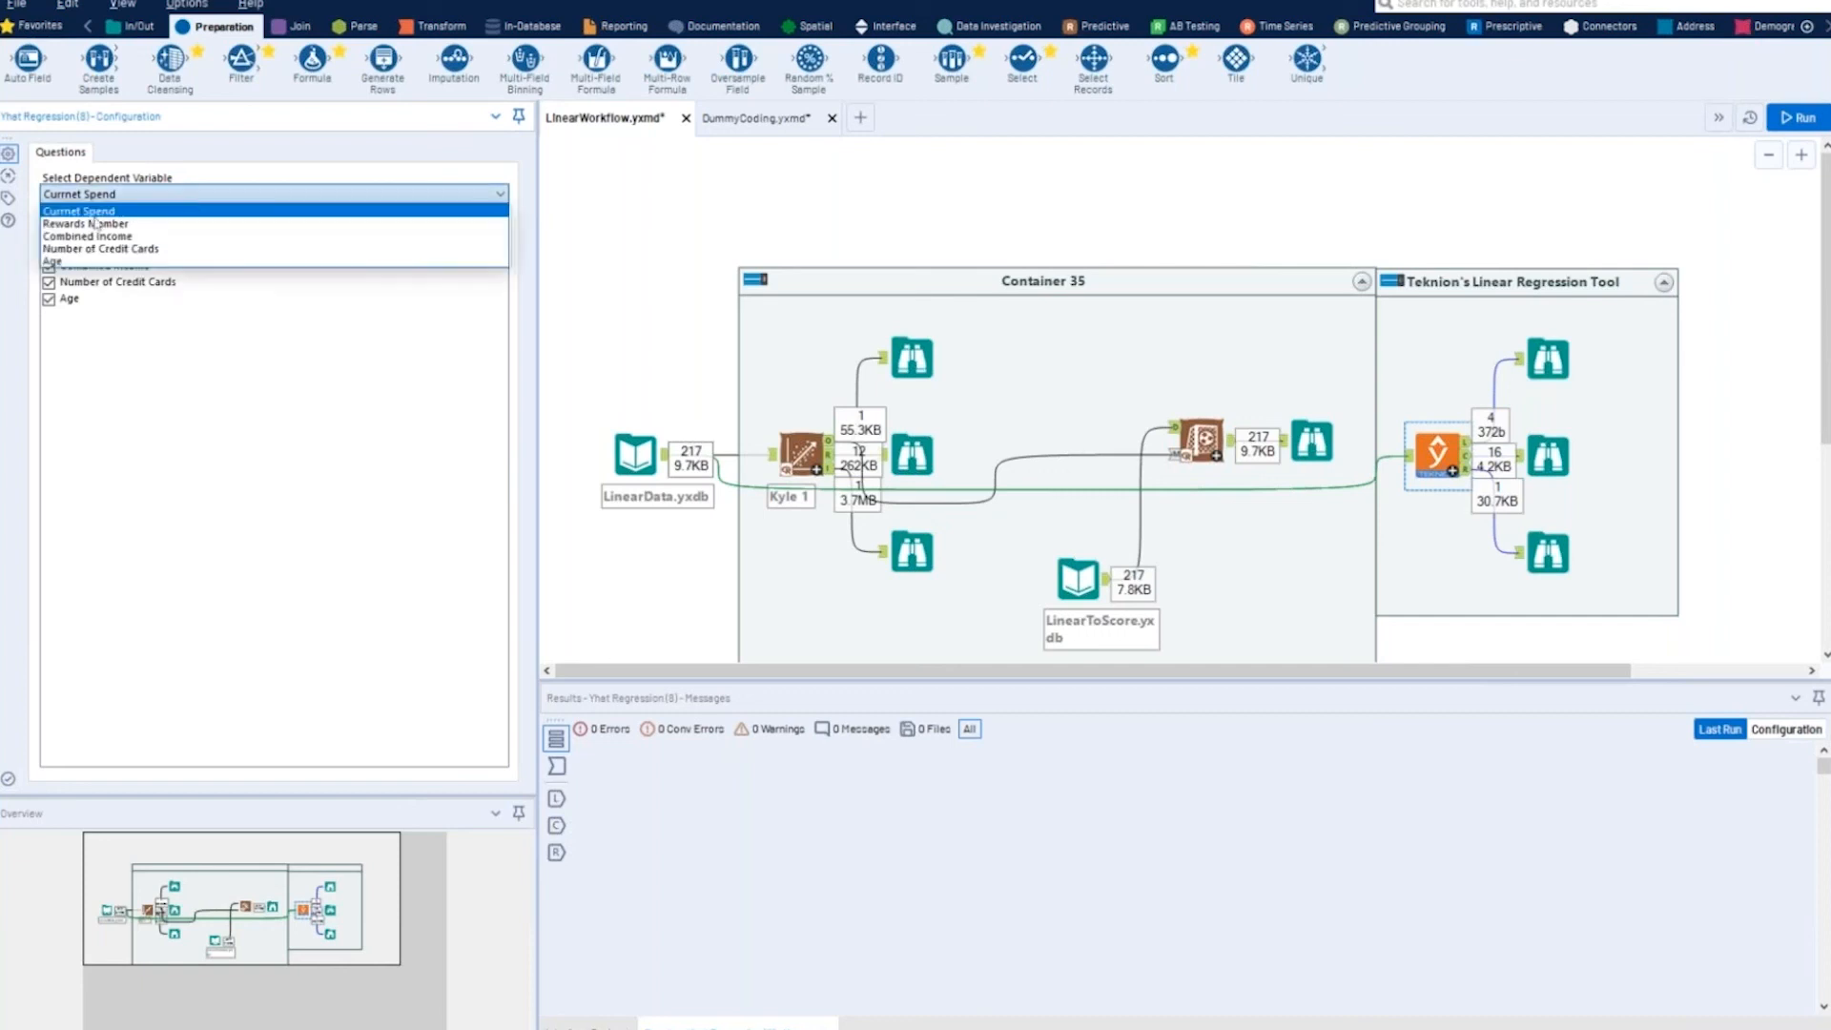
click(351, 116)
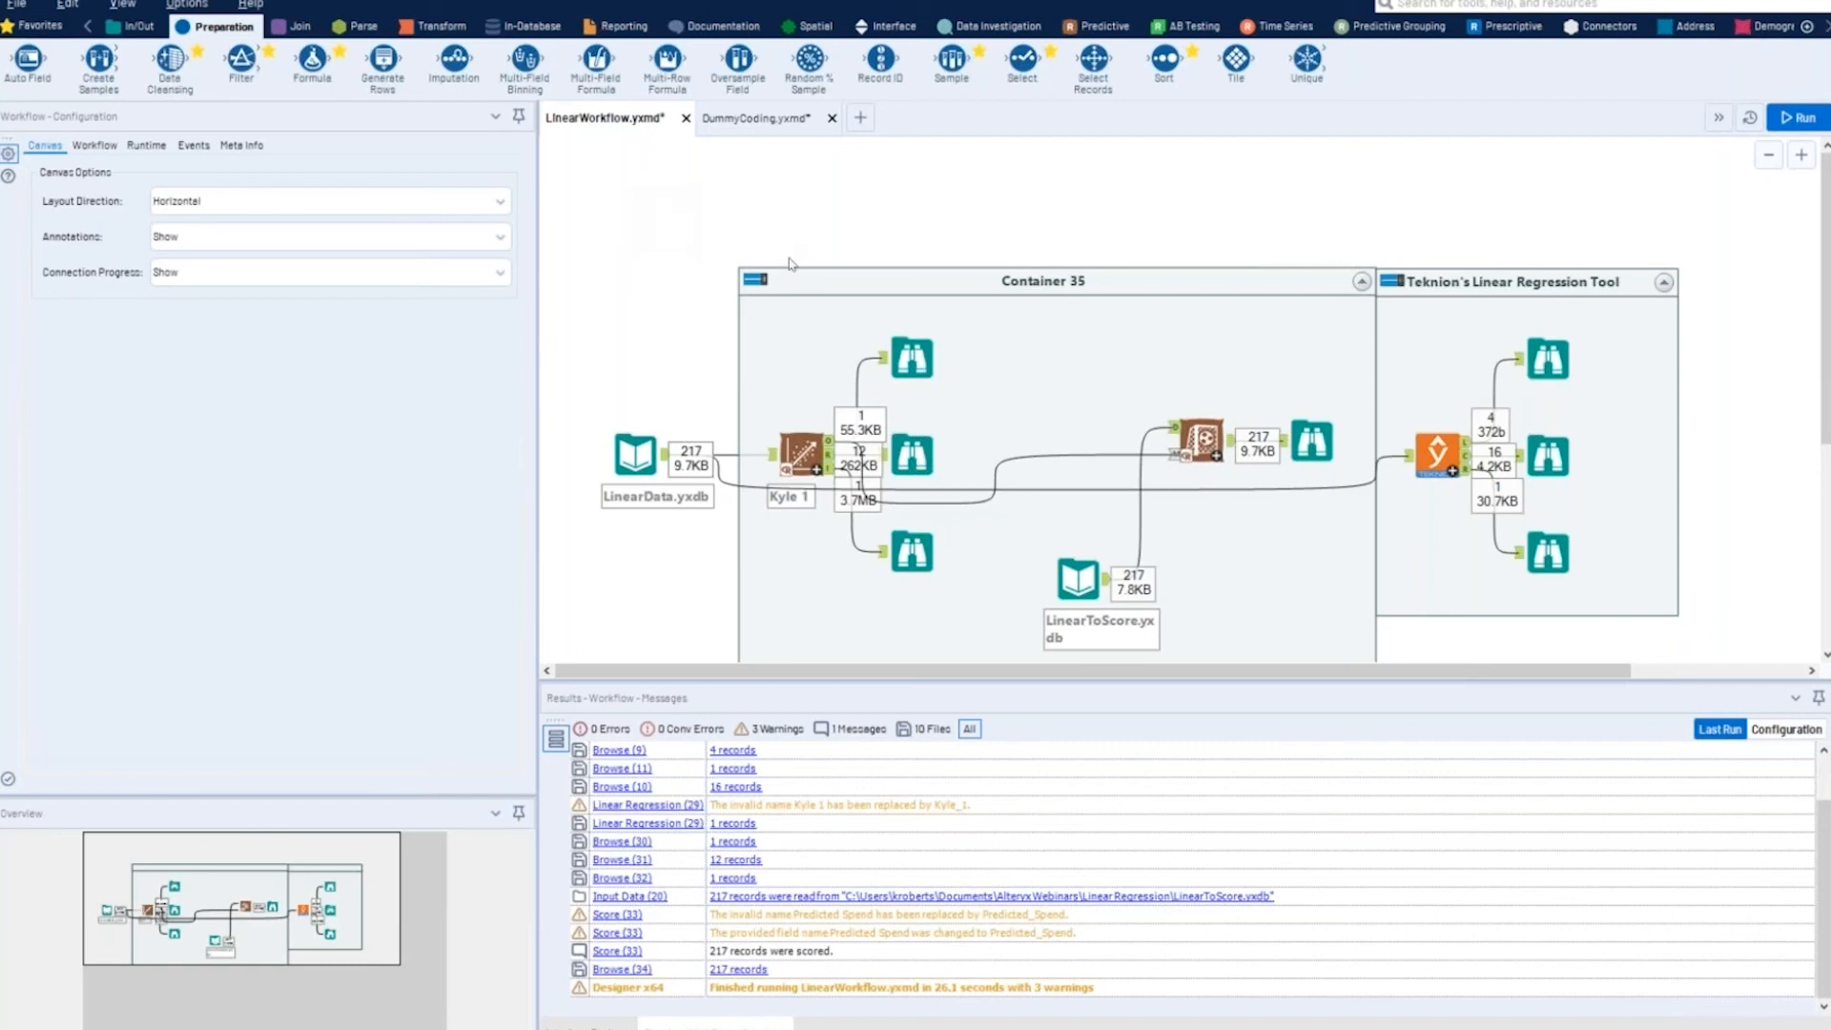
- Review the Yhat Regression tool's configuration, and switch to PowerPoint to play the slide show from the data availability slide
click(1428, 459)
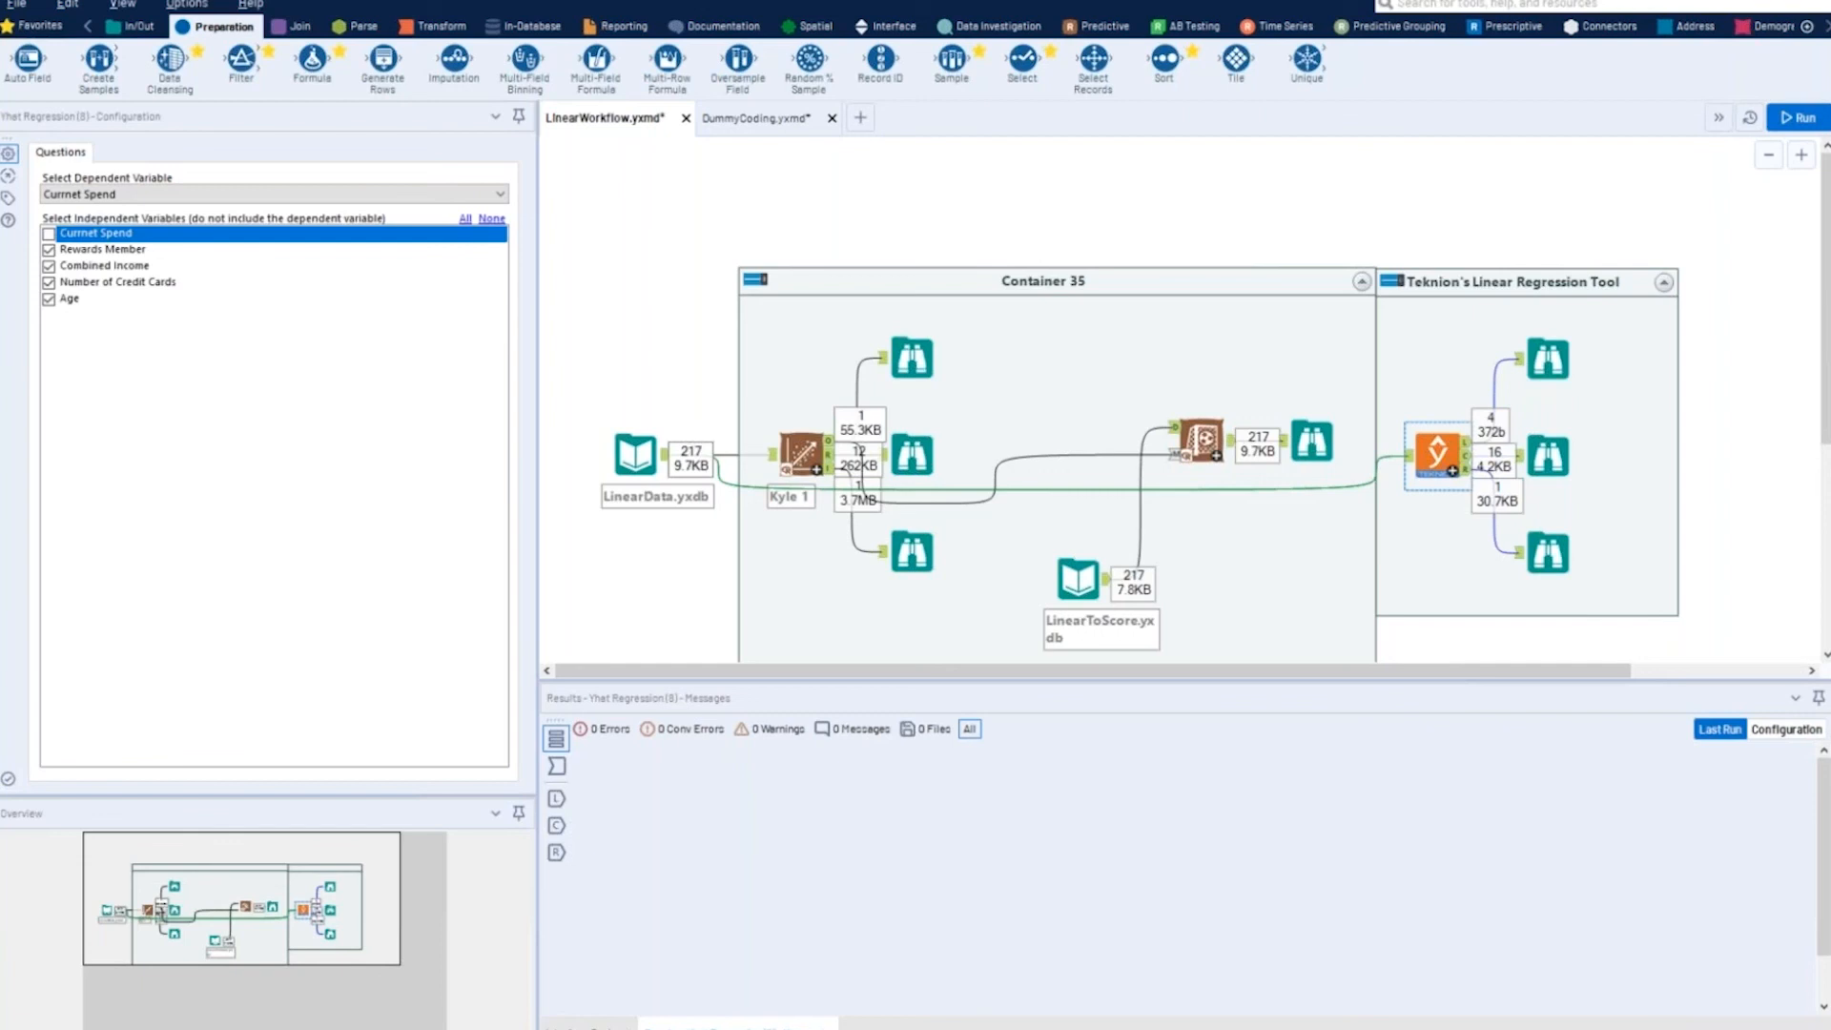
key(super+Tab)
key(super+Tab)
key(super+Tab)
key(super+Tab)
key(super+Tab)
key(super+Tab)
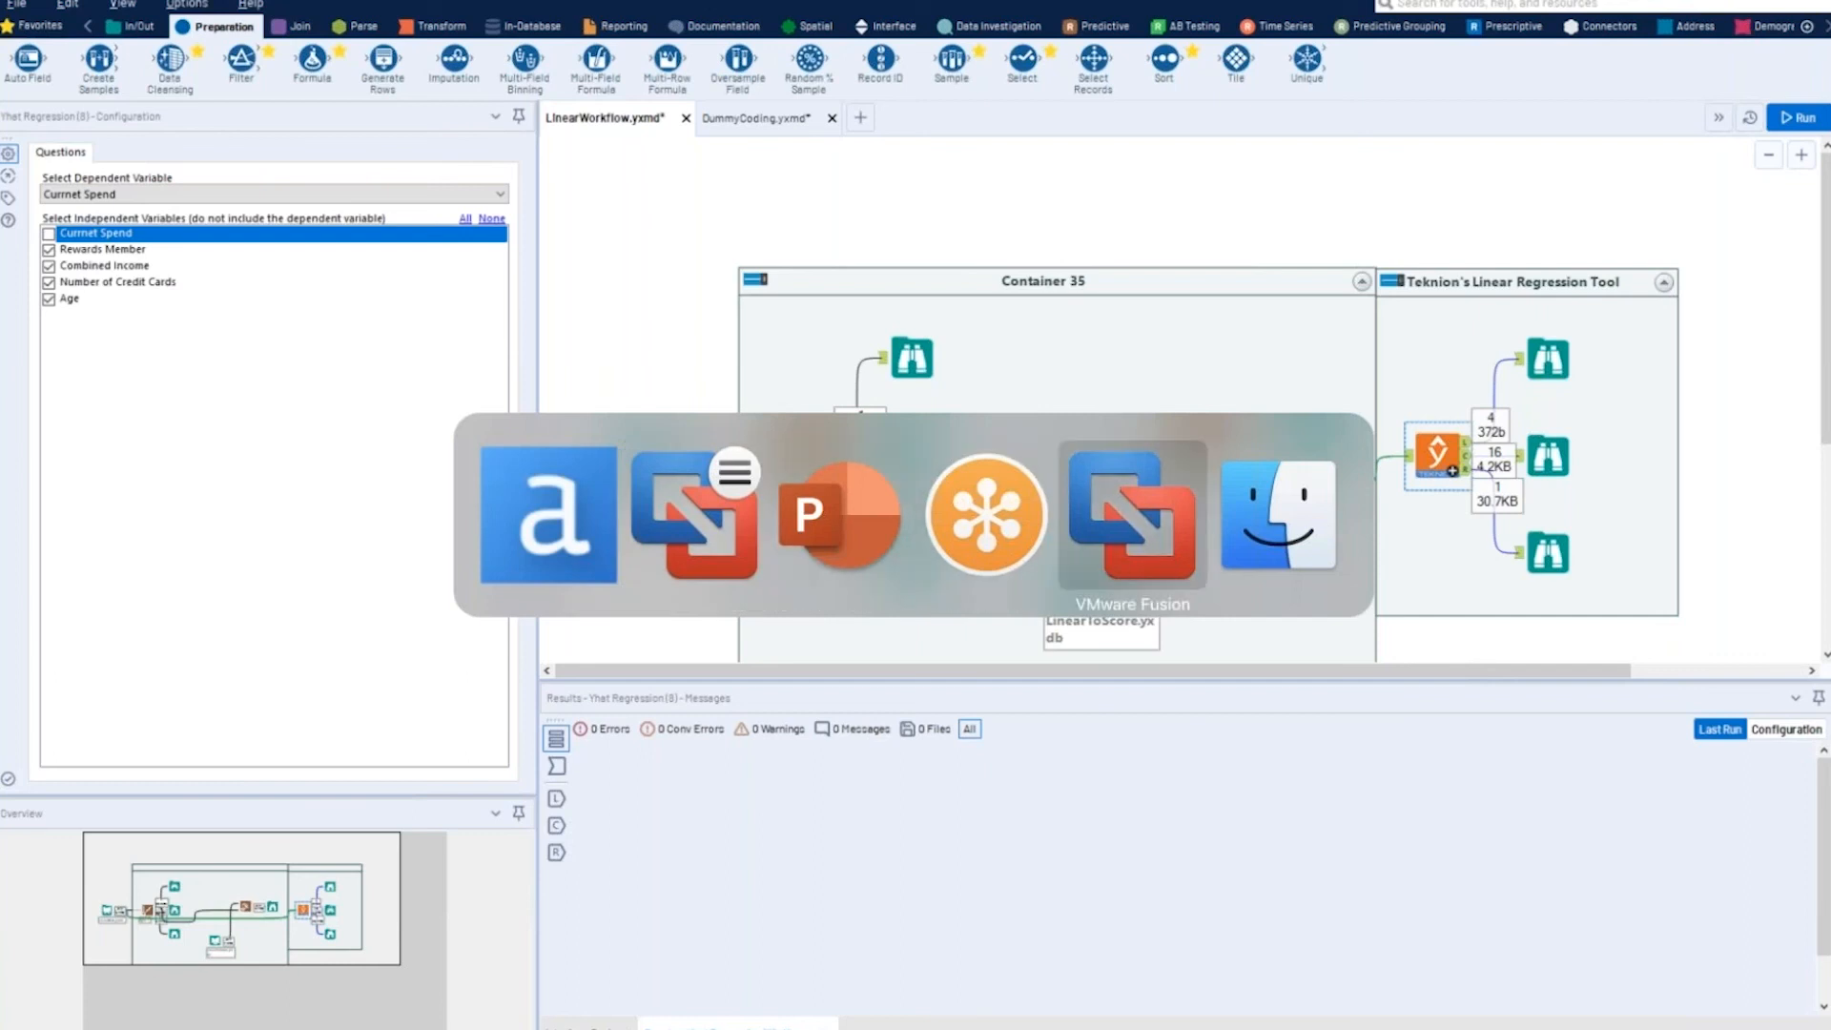
key(super+Tab)
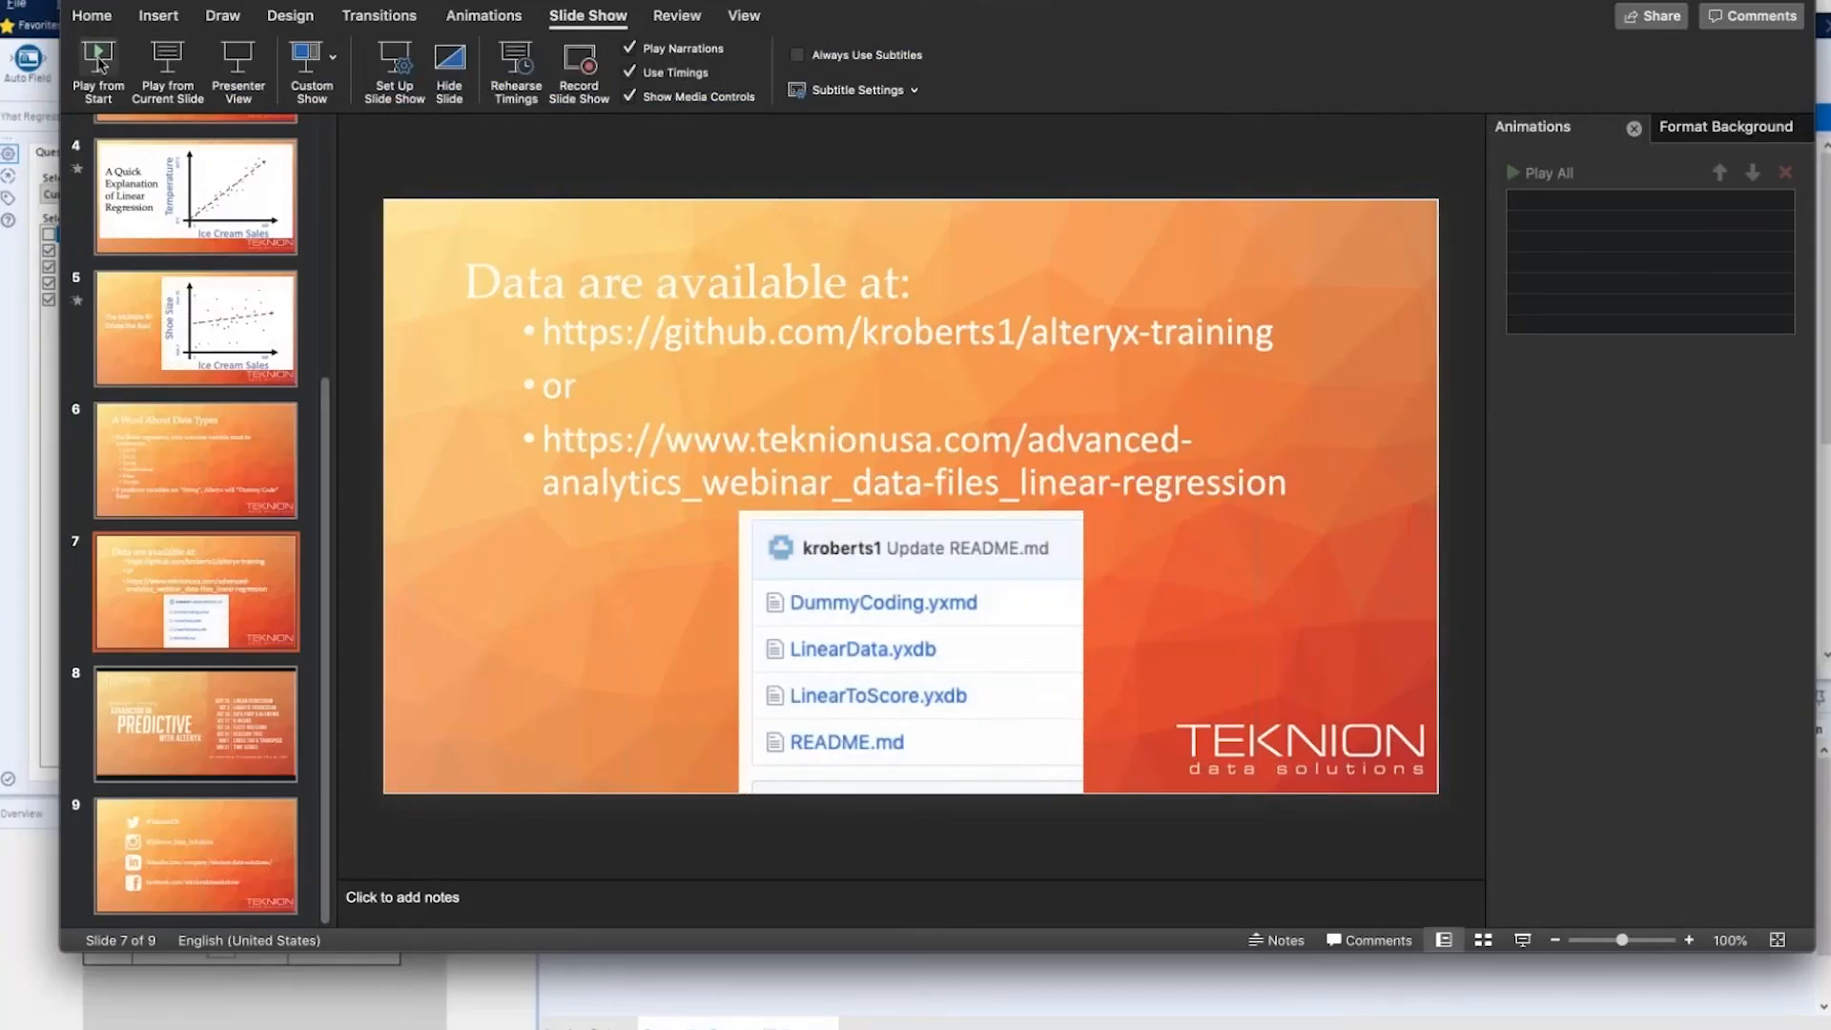
click(168, 63)
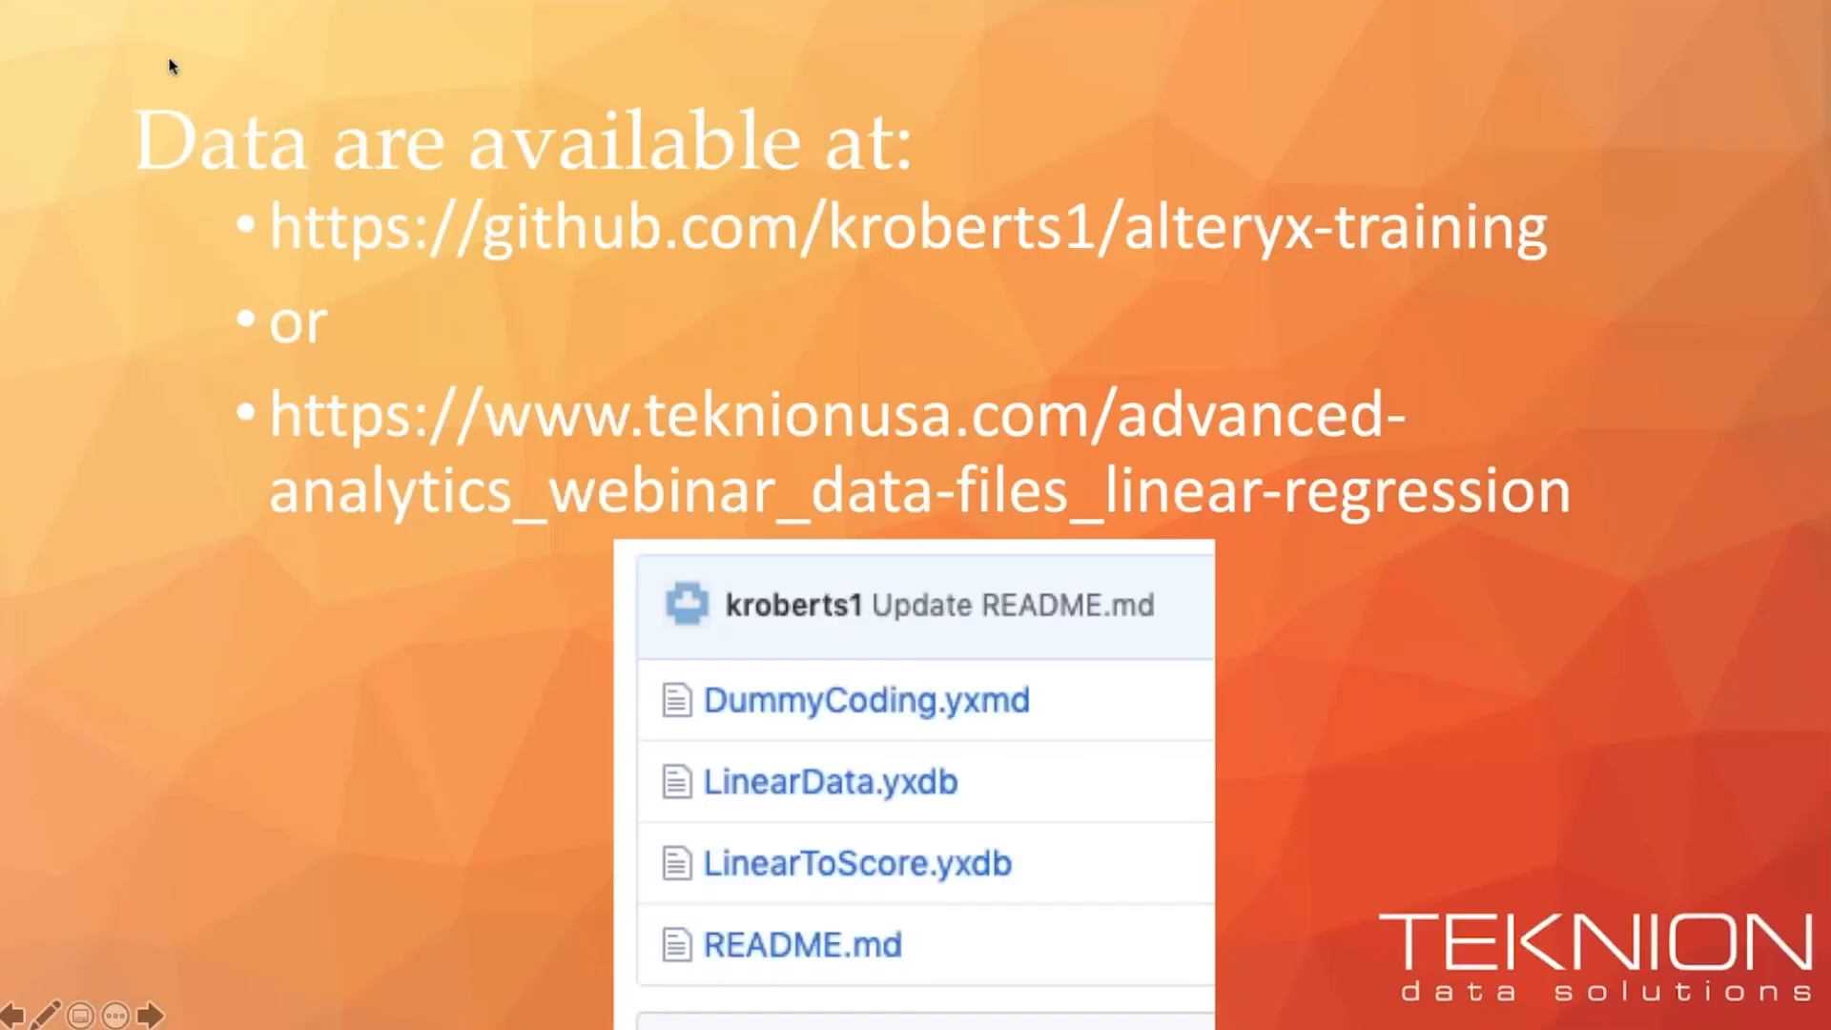
- Present the webinar series schedule and social media slides, and end the slide show
click(168, 63)
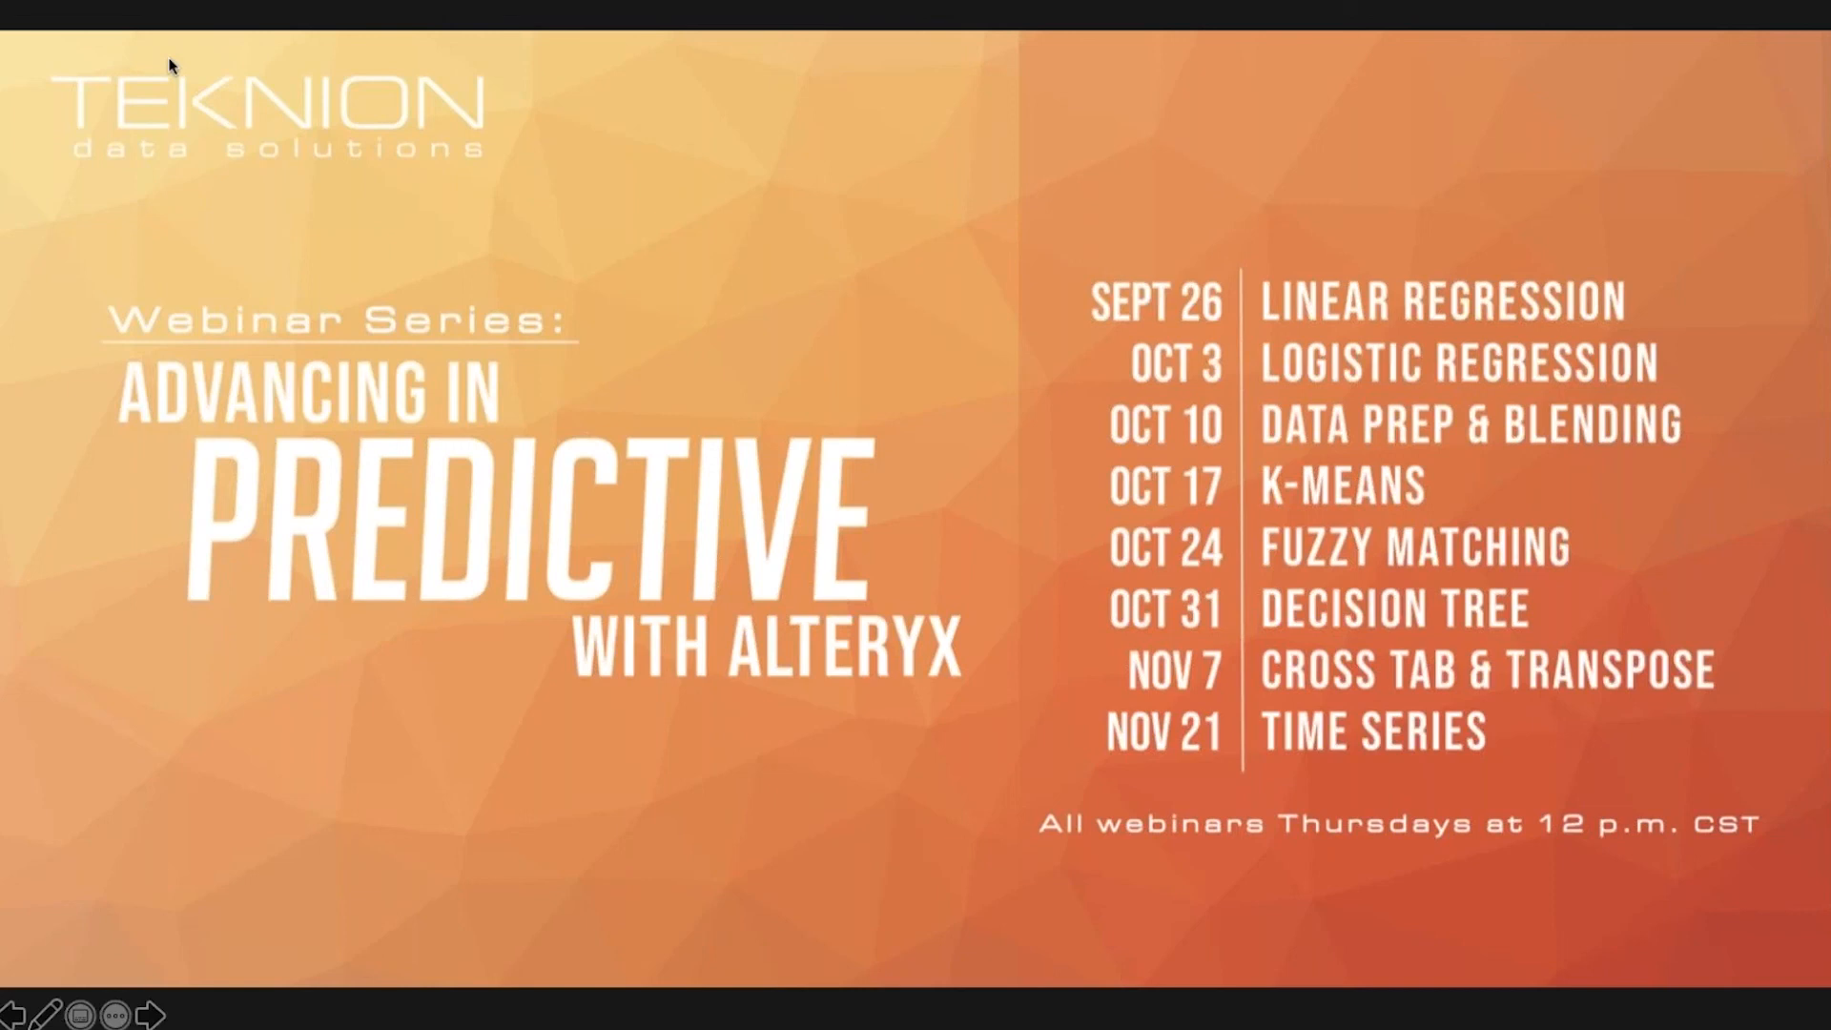
key(Right)
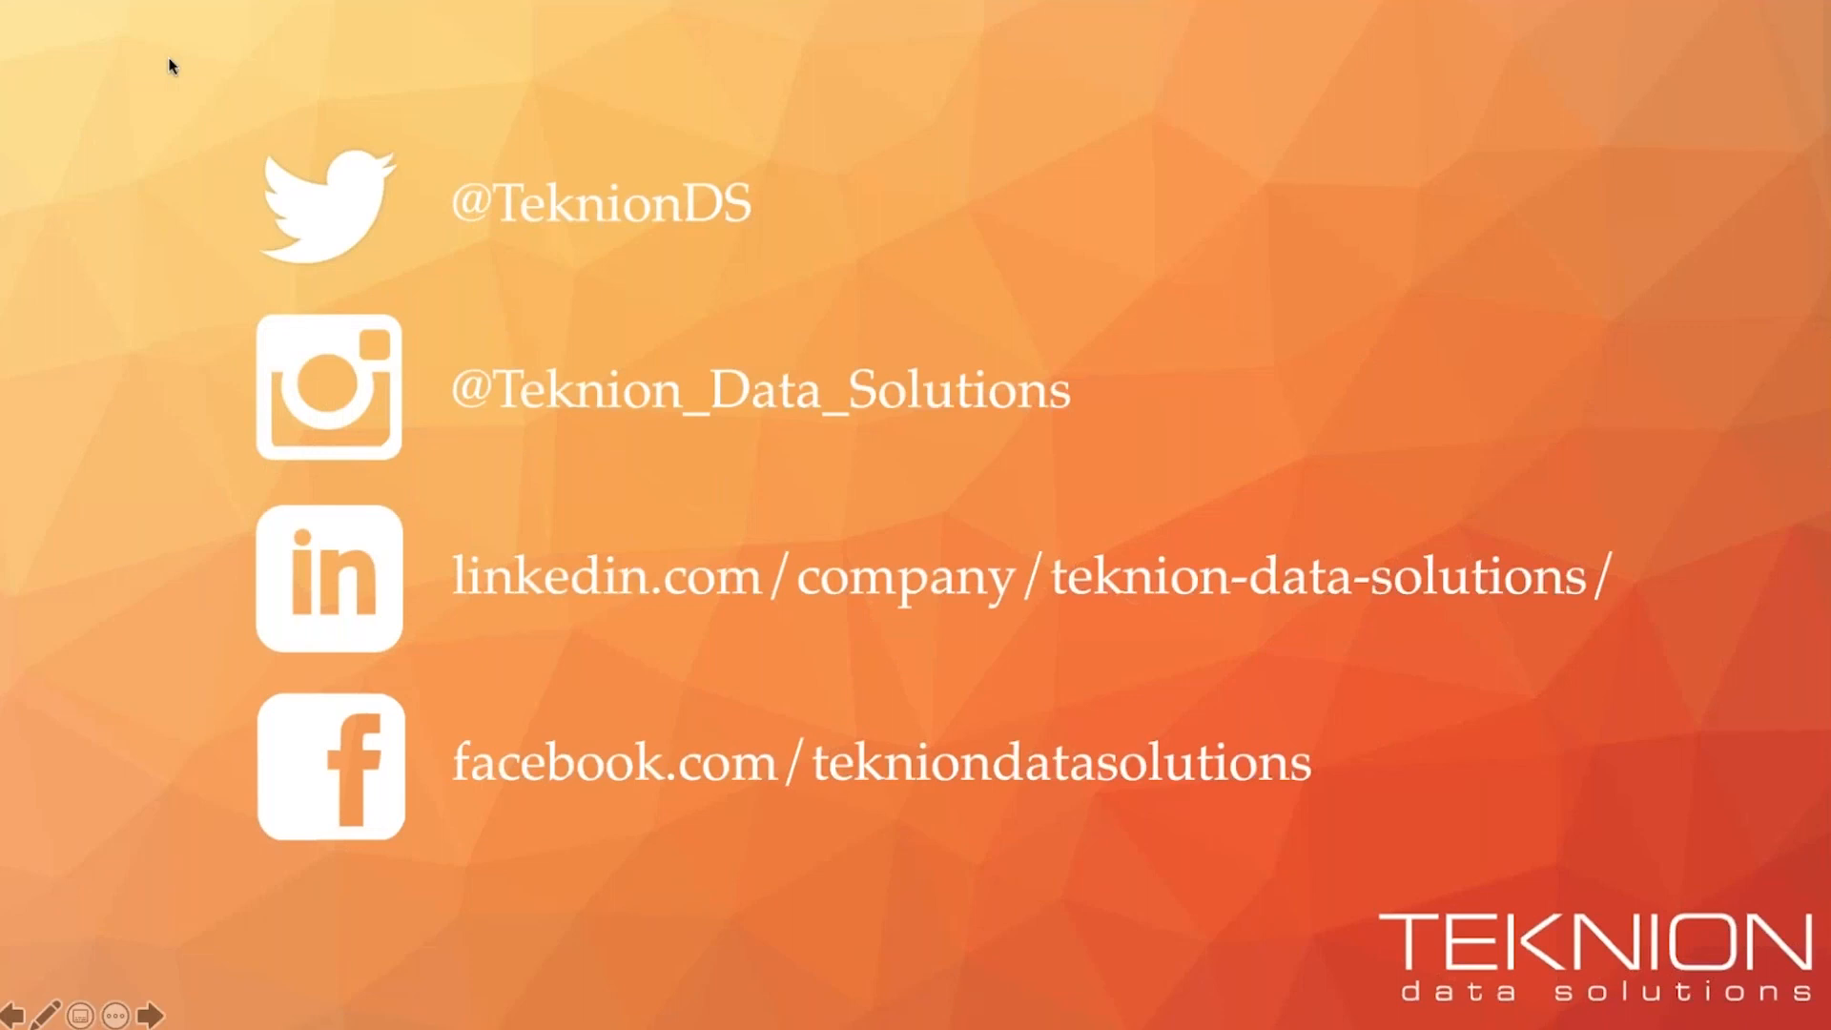
key(Escape)
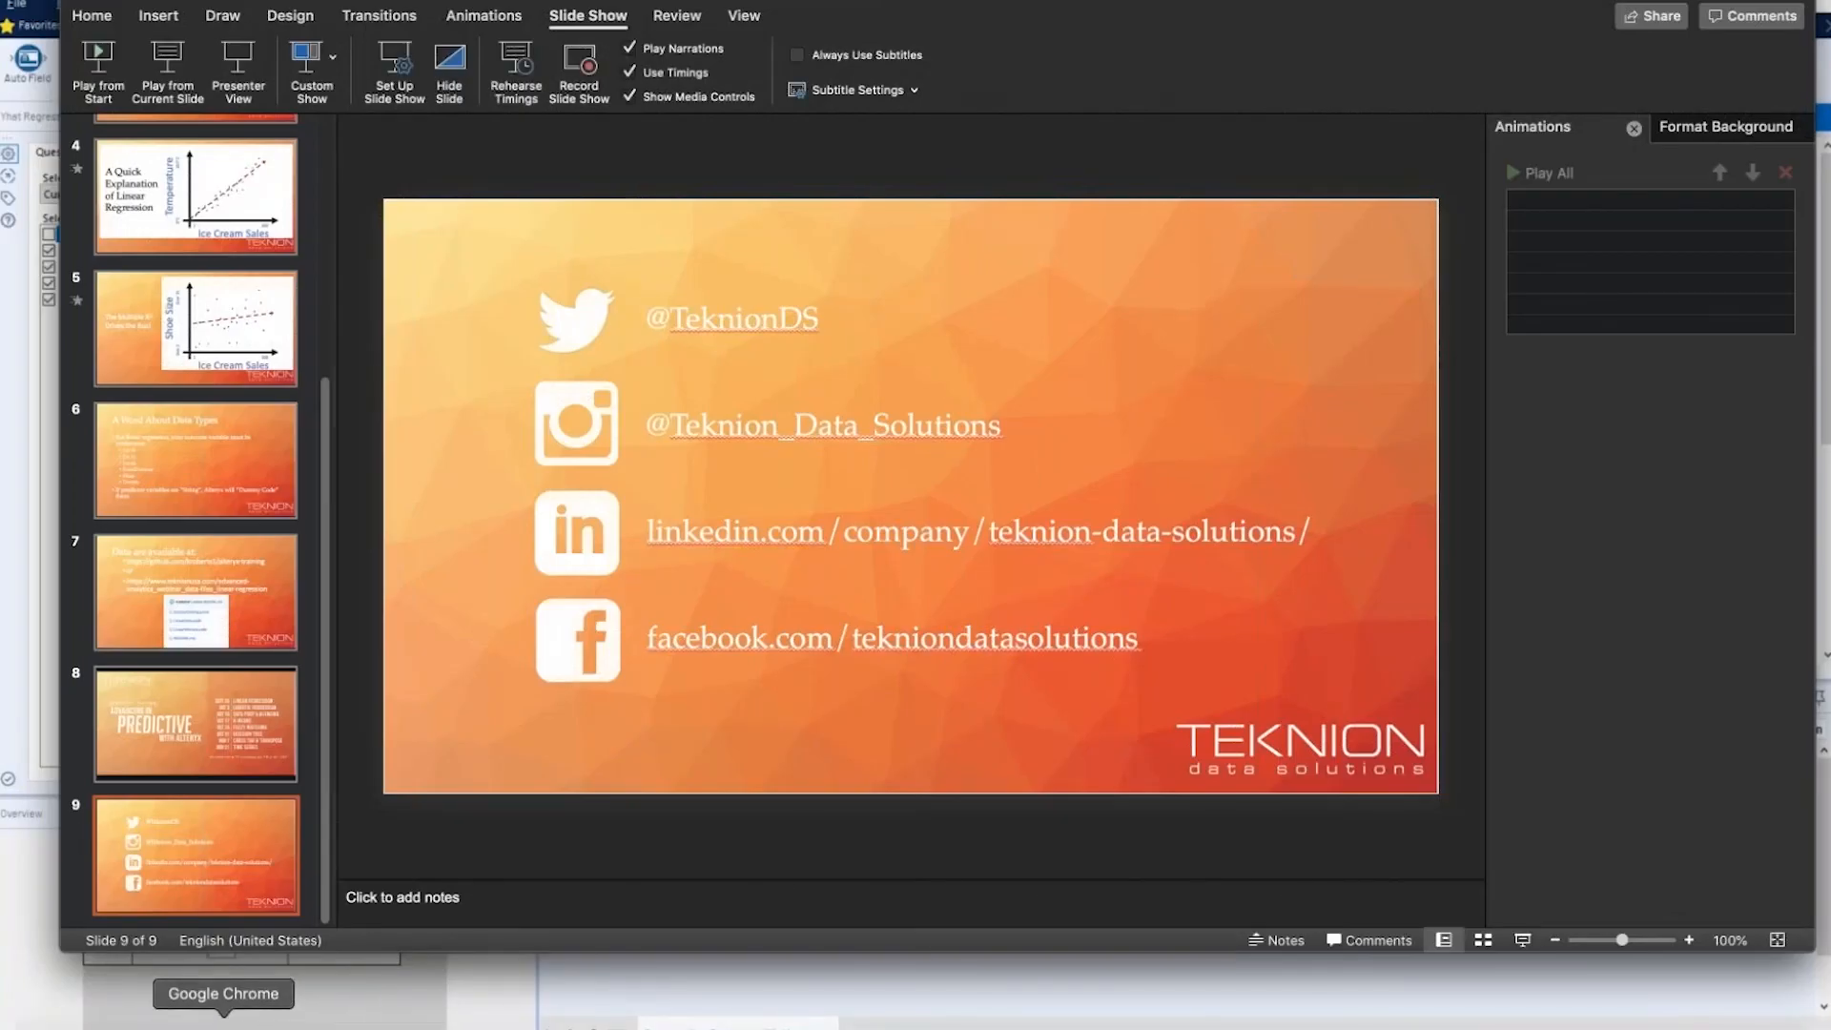
- Switch to Google Chrome and load the Teknion website at teknionusa.com
click(348, 1028)
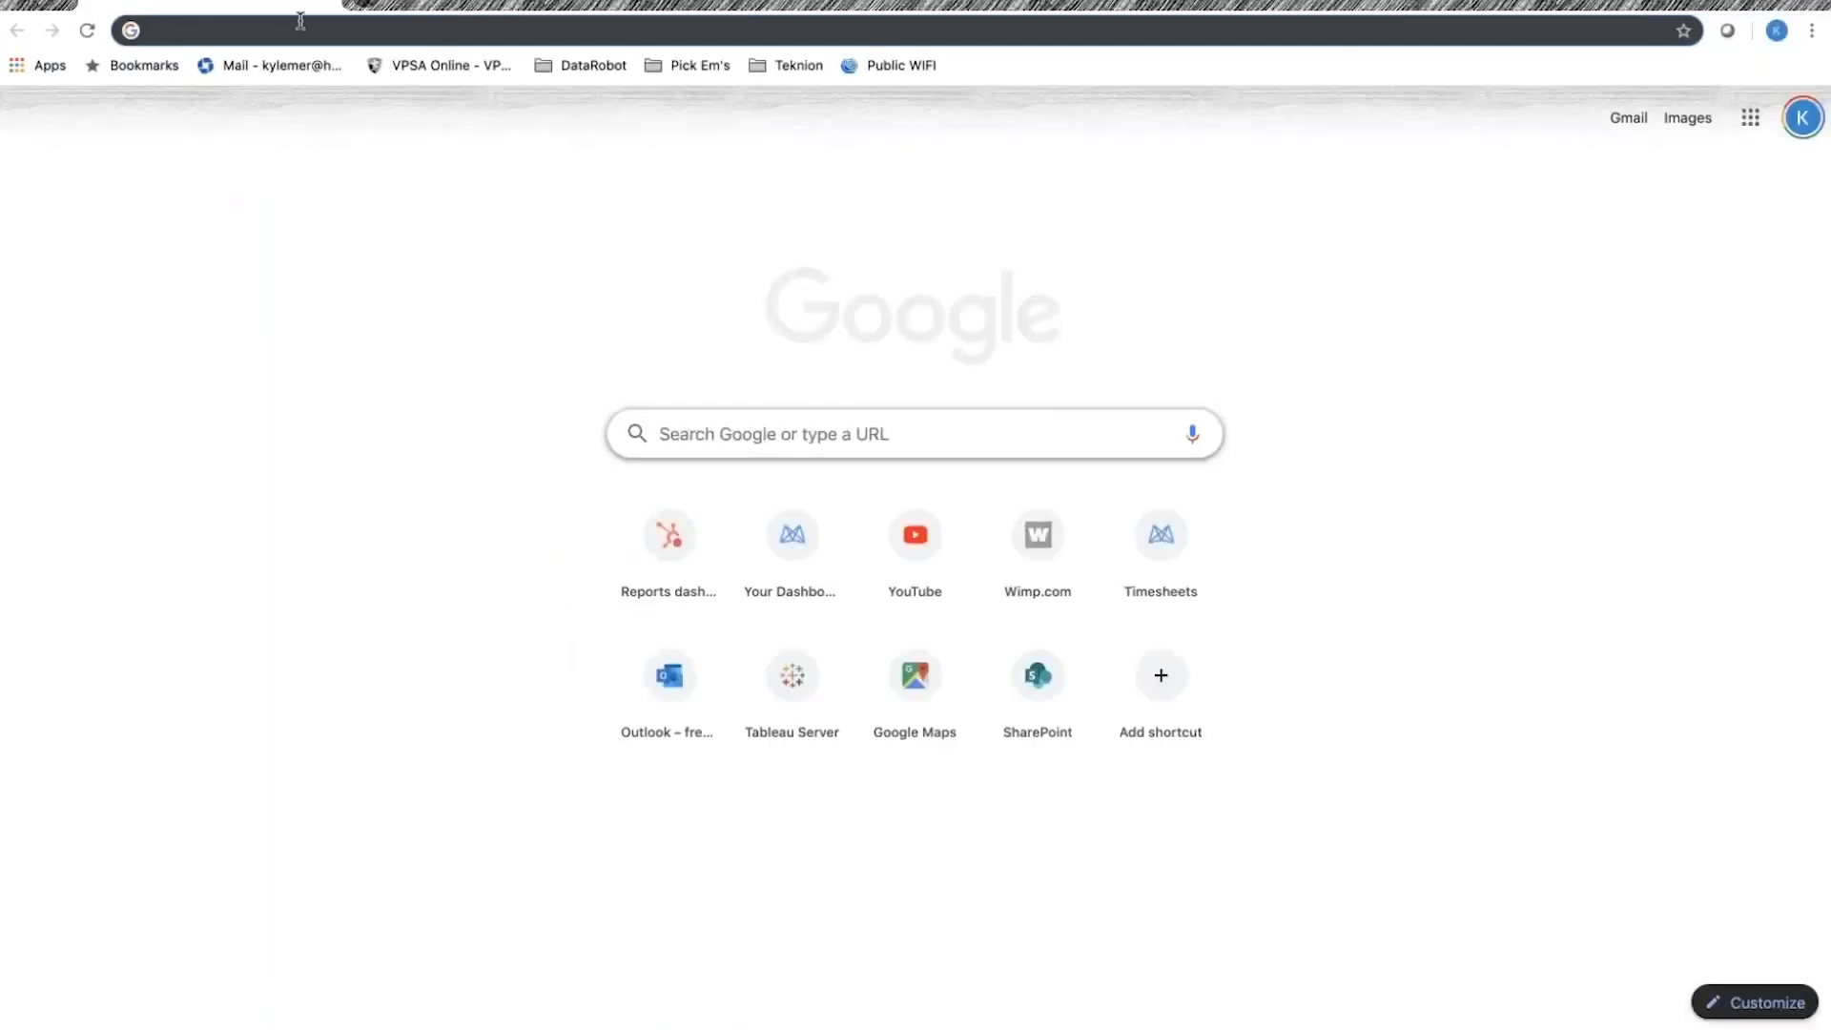
text(teknion)
key(Return)
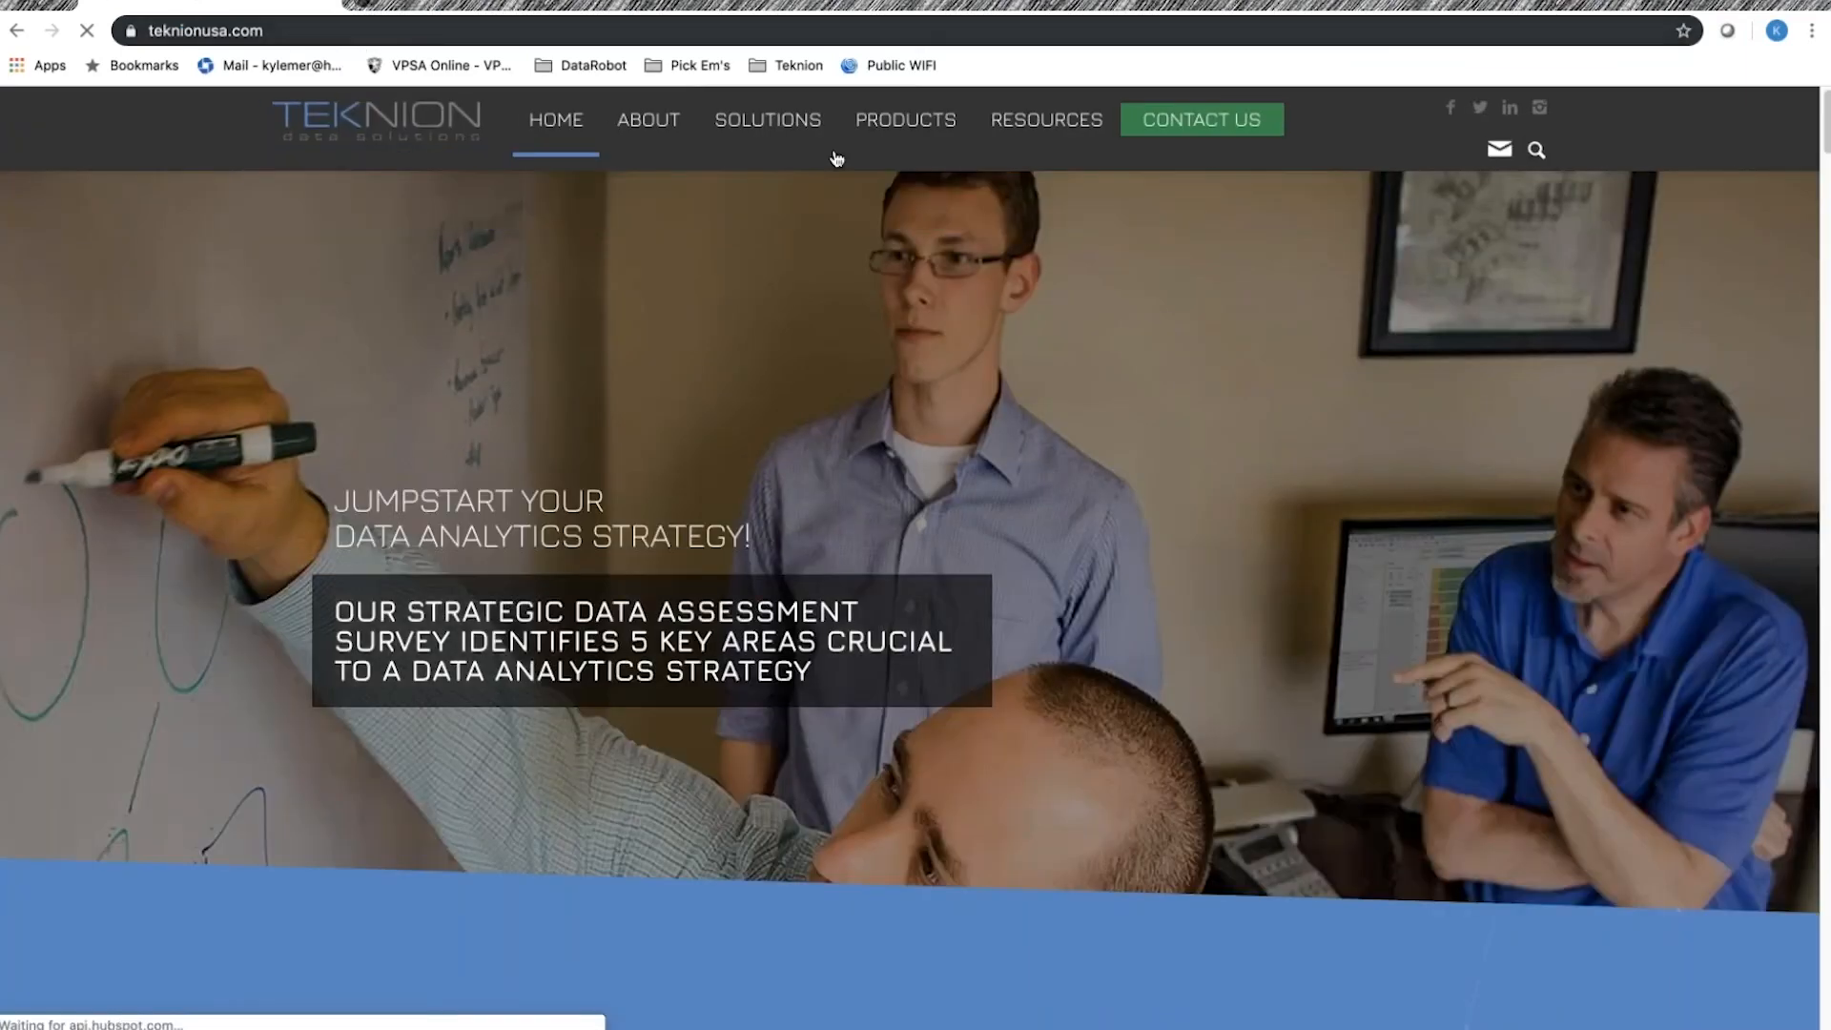
- Open Teknion's Alteryx product page and locate the Yhat Regression Tool download among the predictive macros for Alteryx
mouse_move(905, 121)
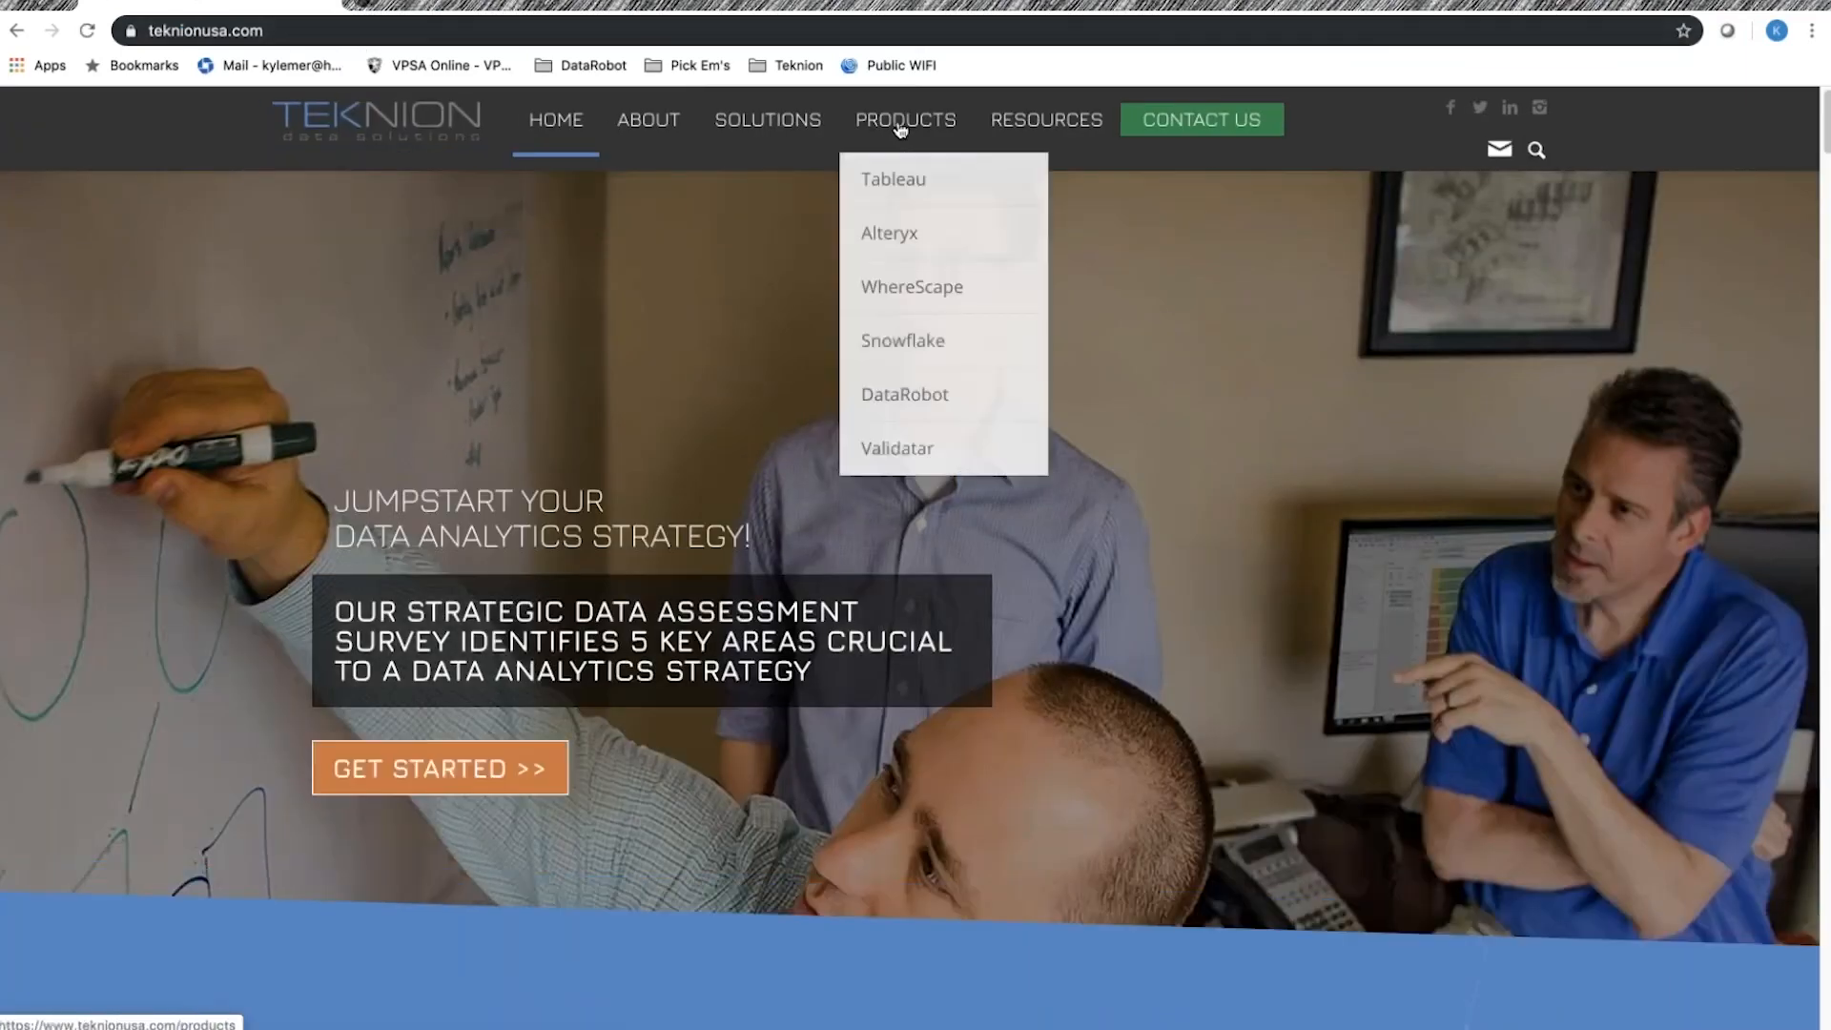
click(907, 244)
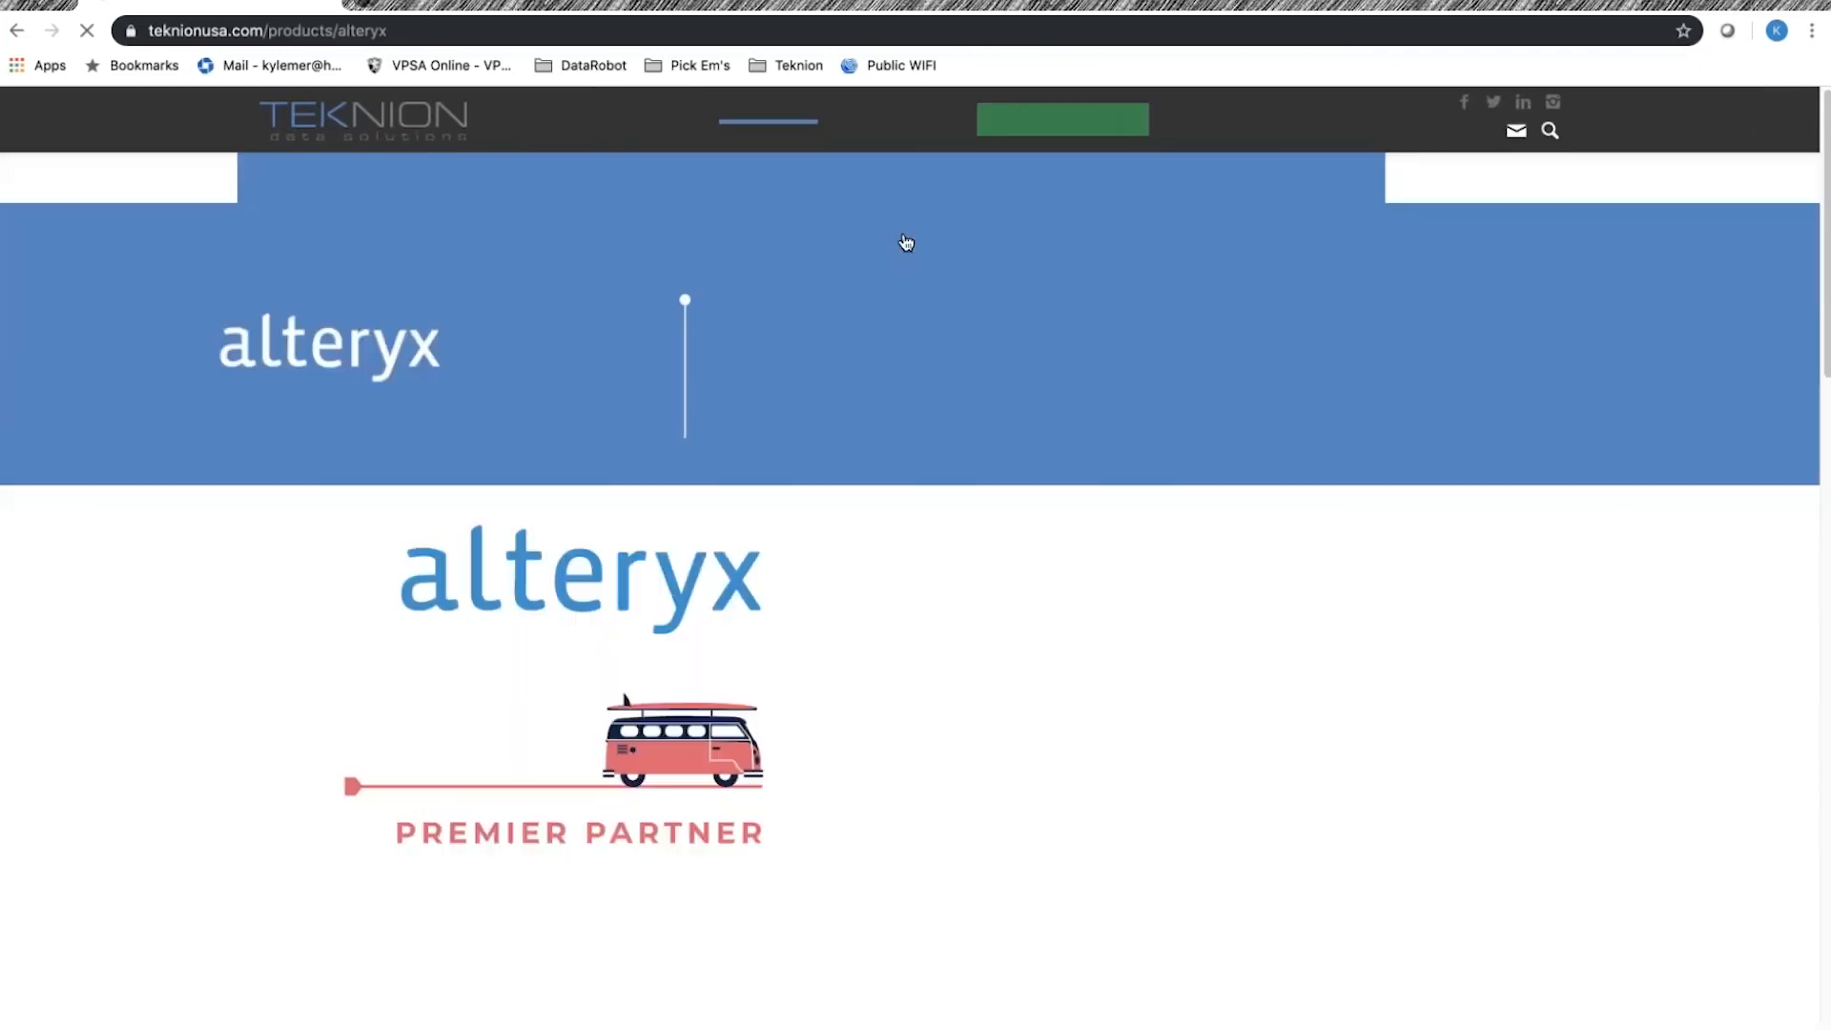
scroll(915, 572, down, 20)
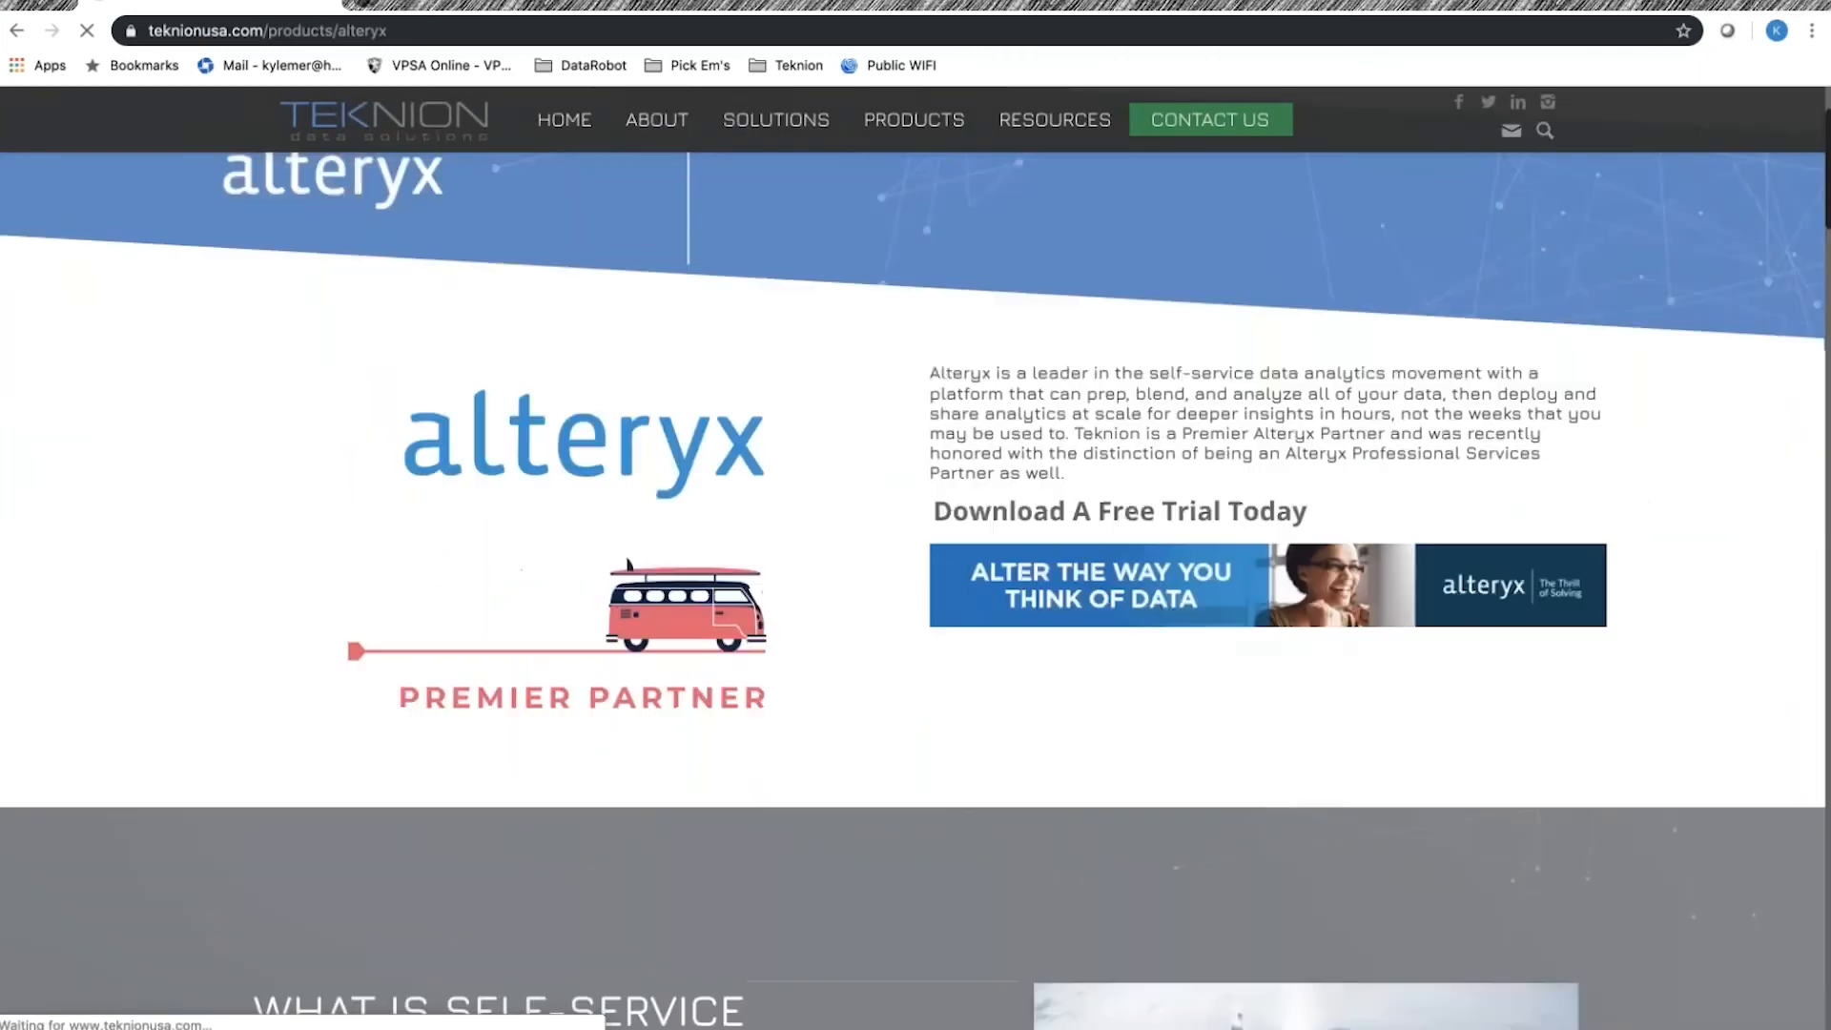
scroll(915, 572, down, 10)
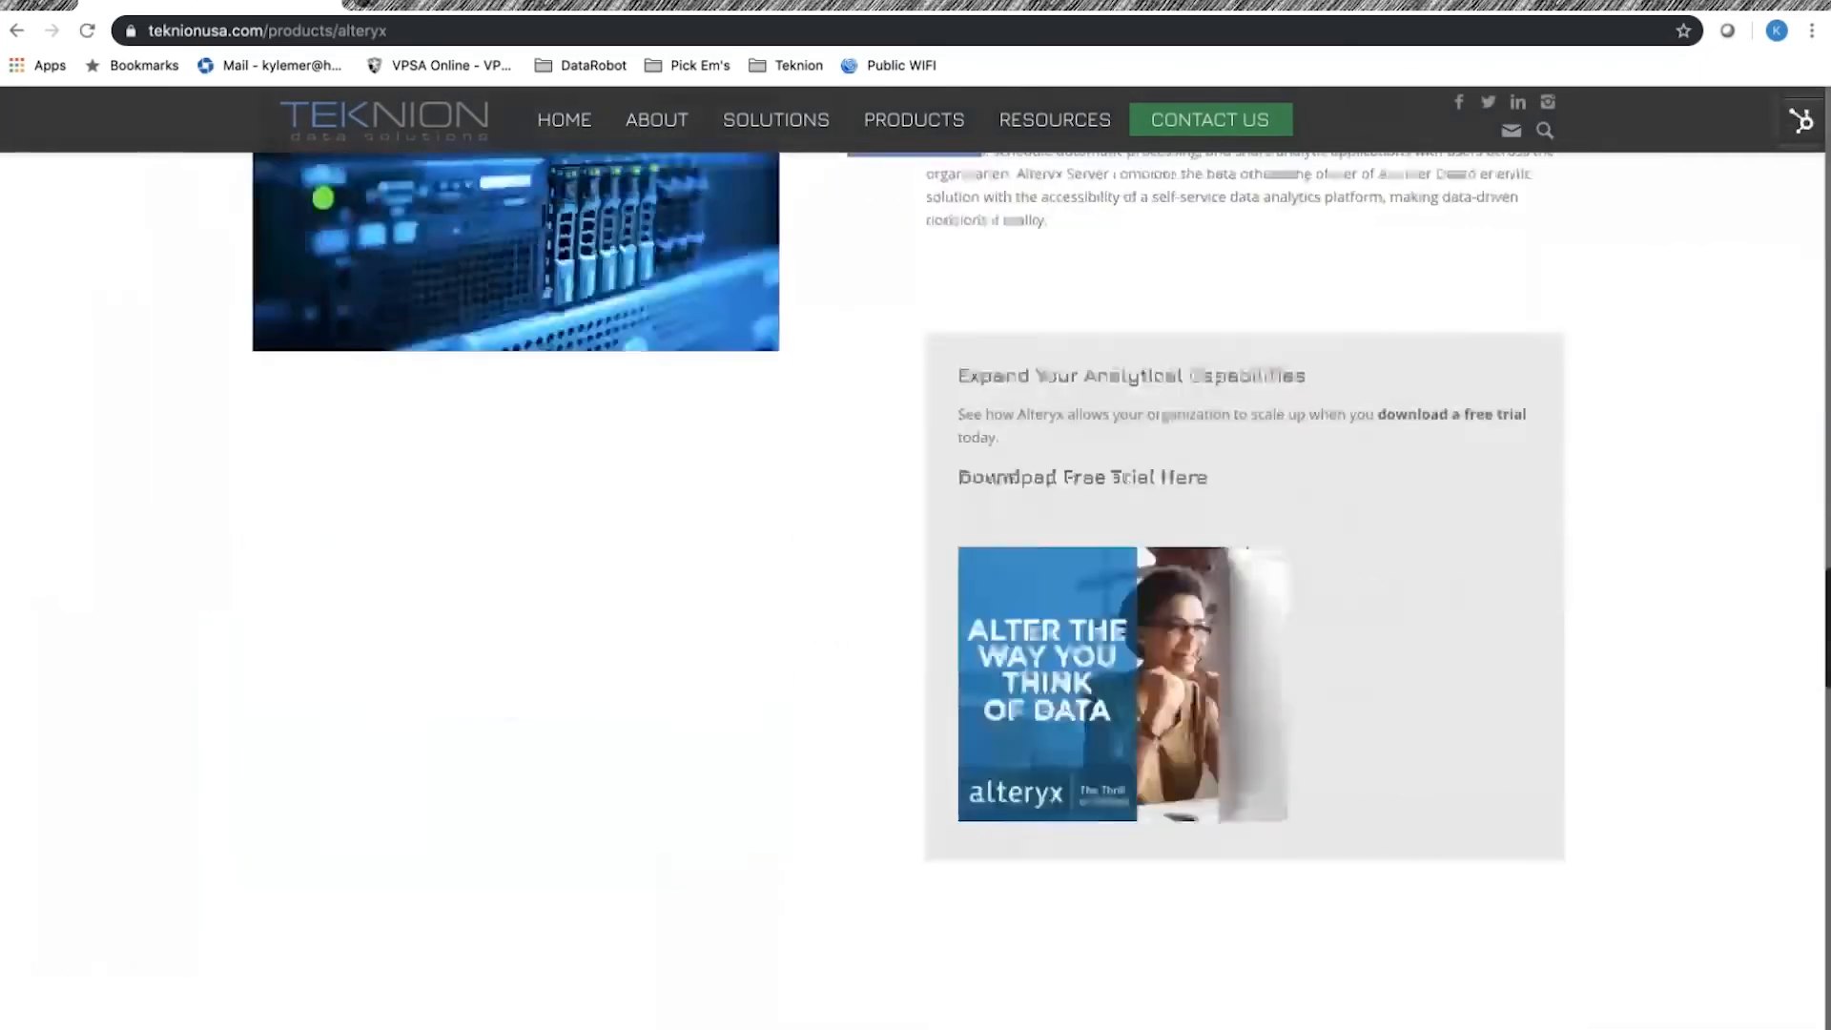
scroll(839, 496, down, 6)
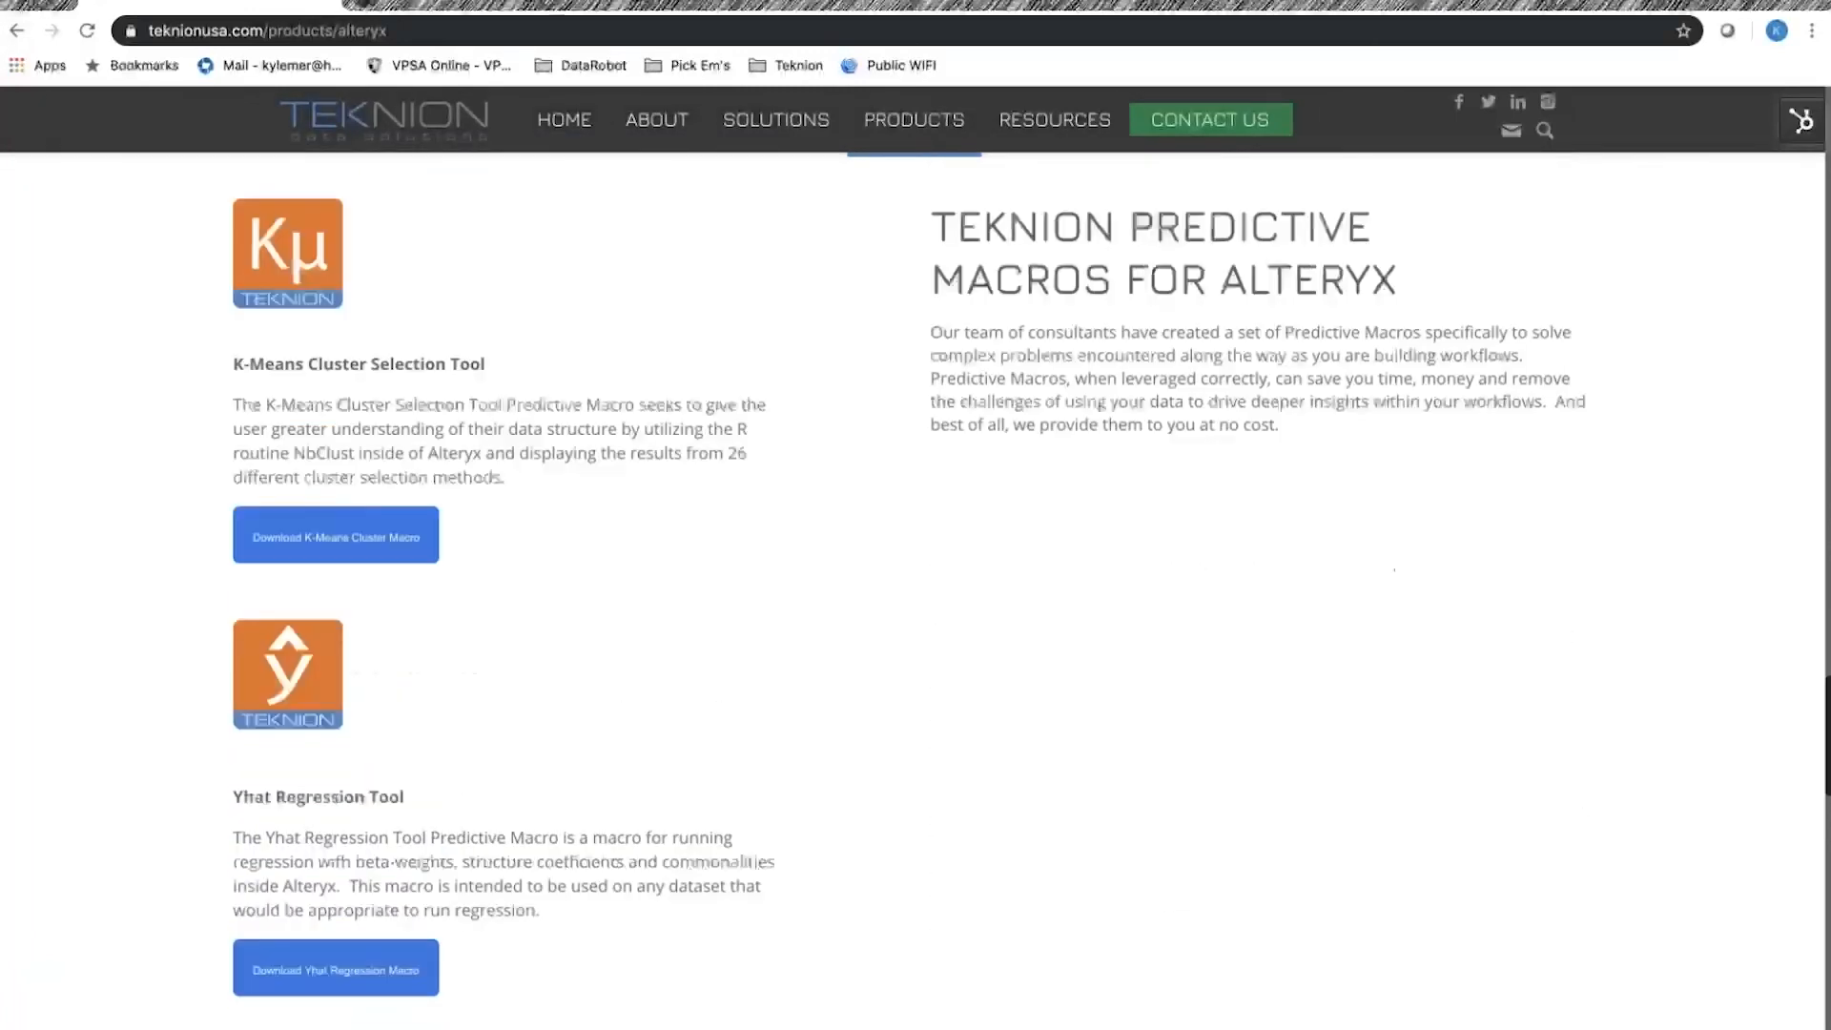
scroll(839, 495, up, 2)
scroll(838, 496, up, 3)
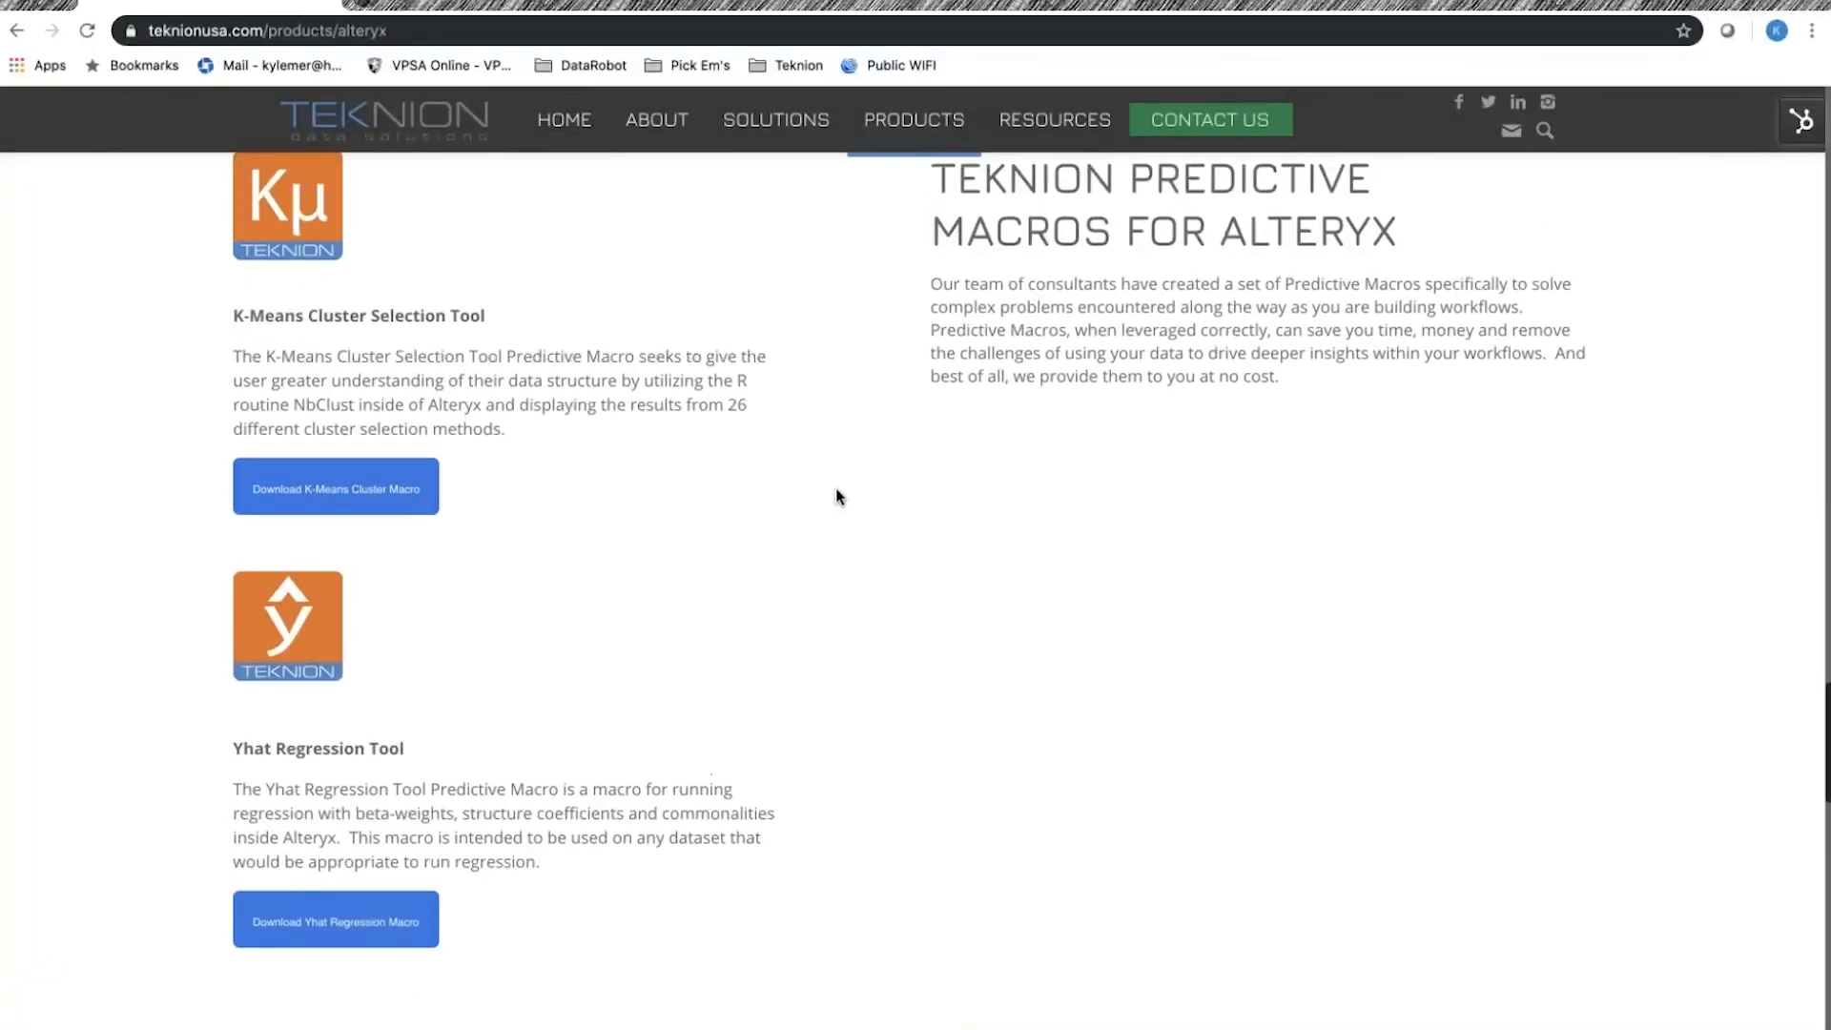